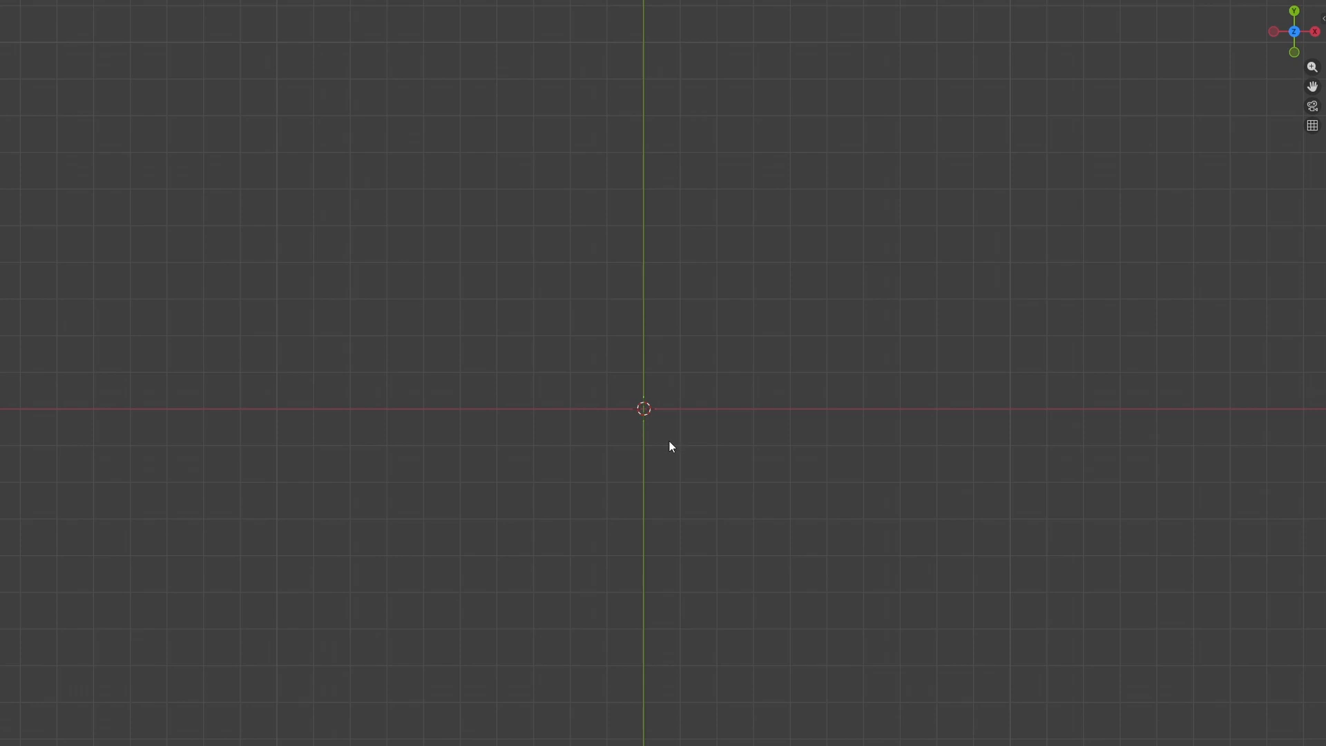
Step: Add the KeychronQ5_Top.jpg image to the scene as a reference in top view
{"action": "key", "text": "shift+a"}
{"action": "mouse_move", "coordinate": [671, 446]}
{"action": "left_click", "coordinate": [727, 442]}
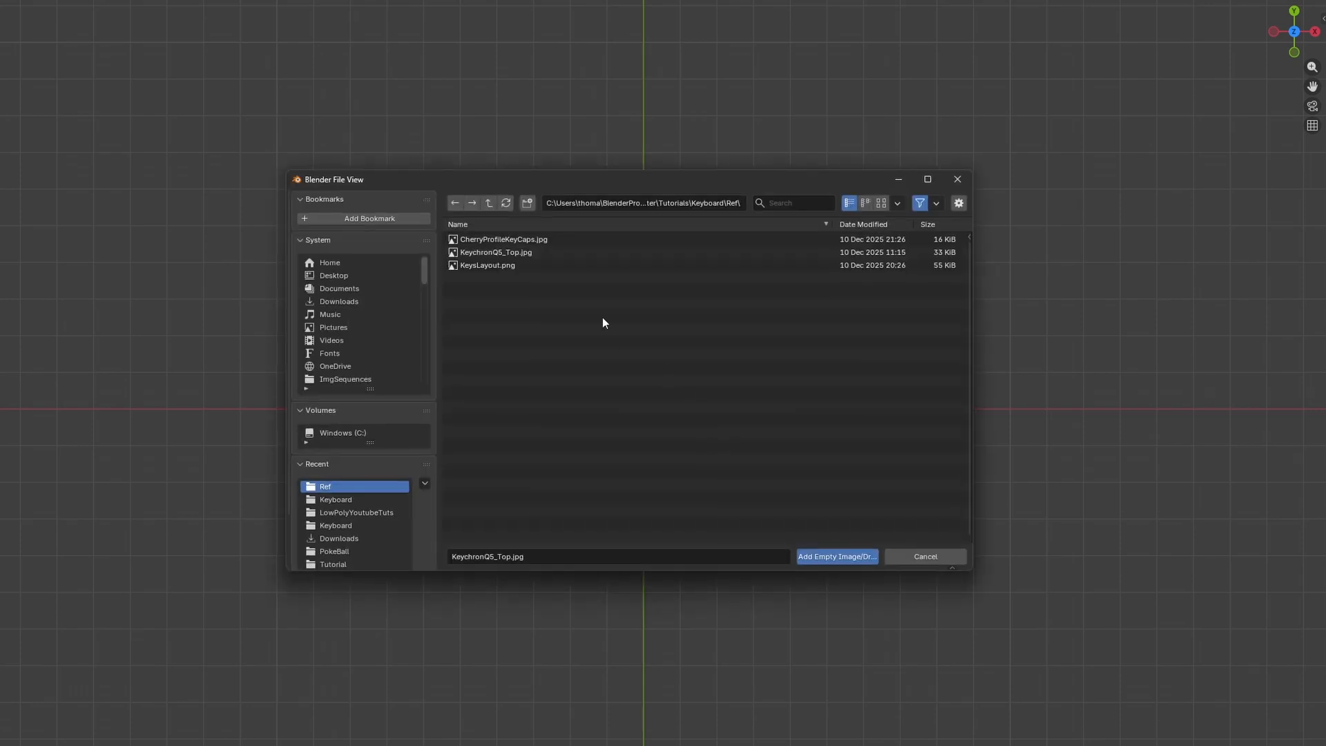
{"action": "left_click", "coordinate": [528, 253]}
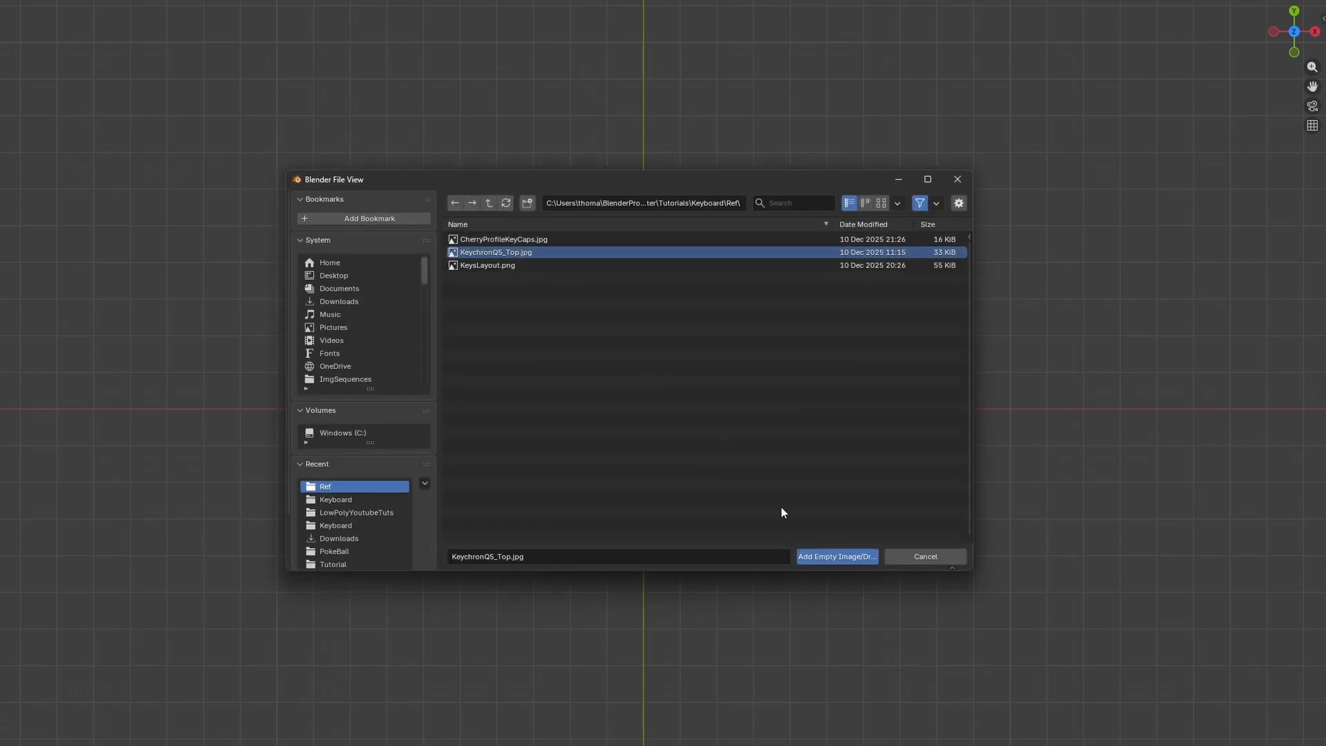
{"action": "left_click", "coordinate": [837, 556]}
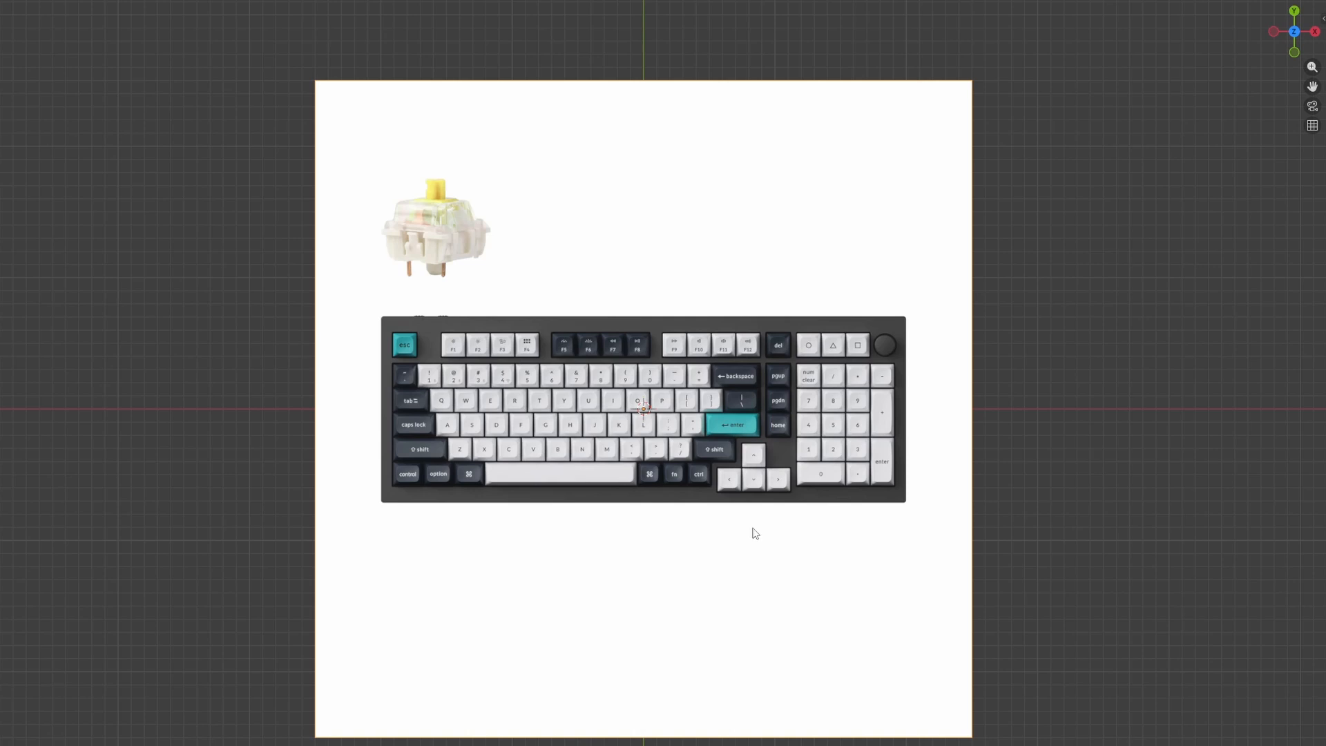
Step: Add a plane at the origin and set its dimensions to 408 mm in X and 145 mm in Y
{"action": "key", "text": "shift+a"}
{"action": "mouse_move", "coordinate": [702, 377]}
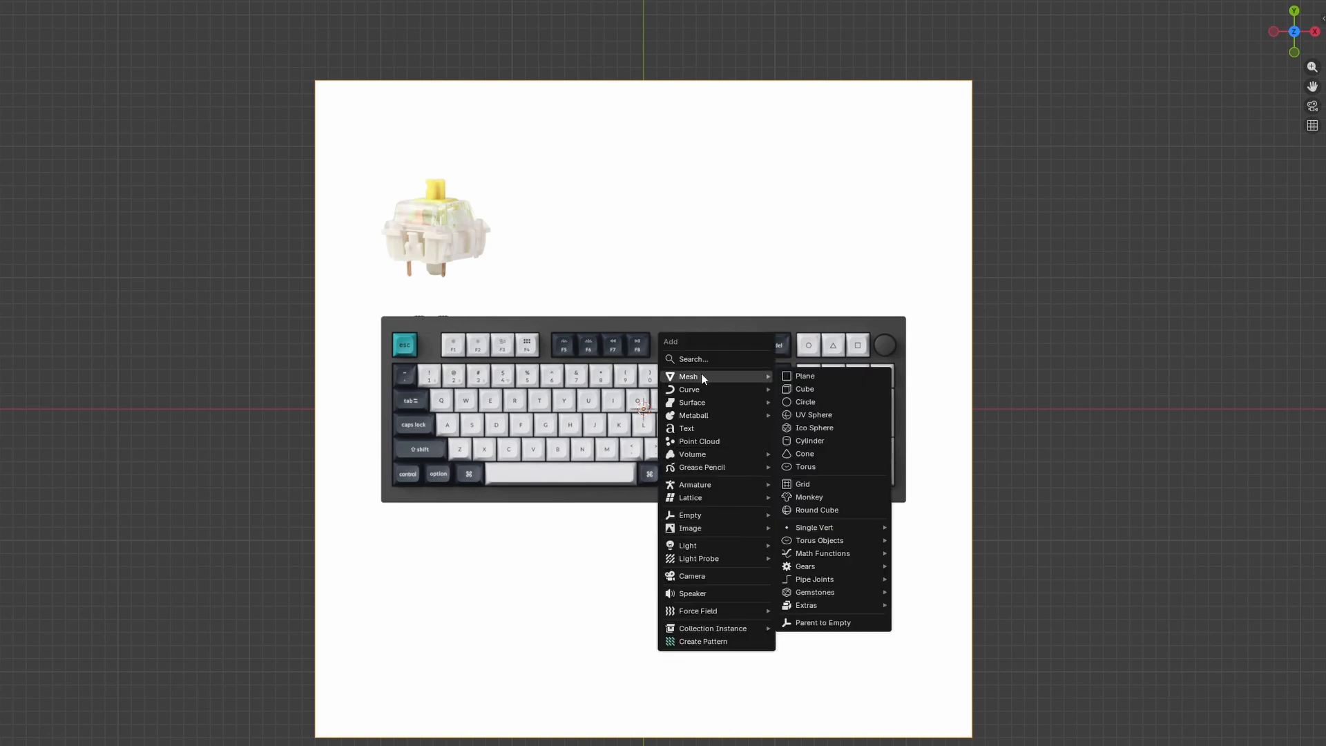
{"action": "left_click", "coordinate": [842, 377]}
{"action": "key", "text": "n"}
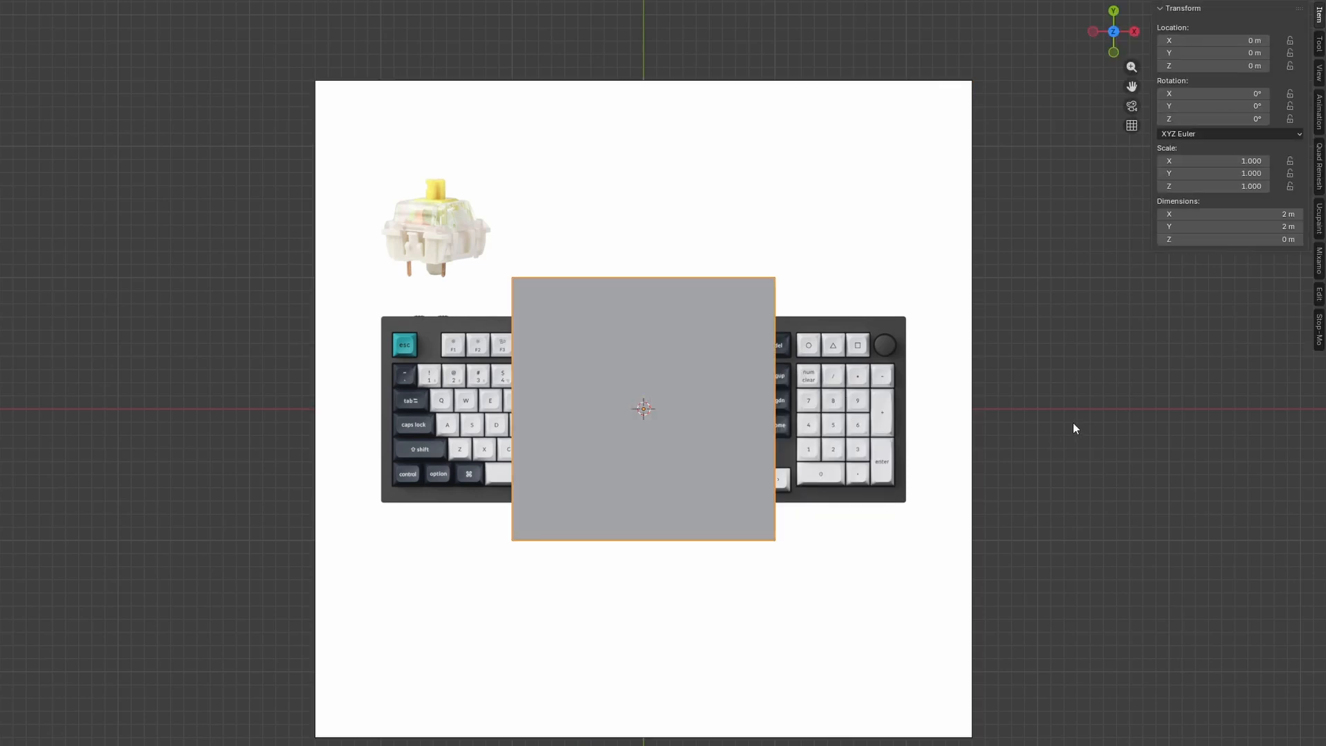
{"action": "left_click_drag", "start_coordinate": [1229, 214], "coordinate": [1278, 214]}
{"action": "left_click", "coordinate": [1278, 214]}
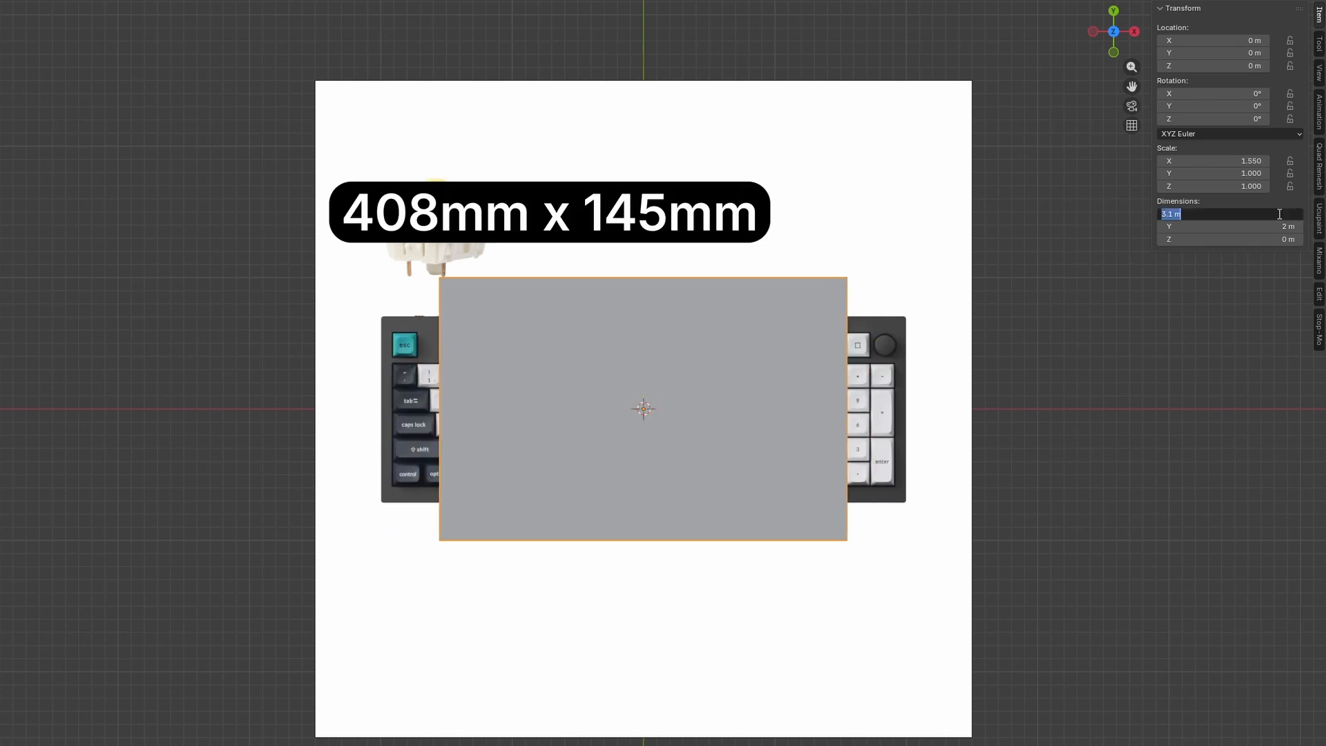
{"action": "type", "text": "408m"}
{"action": "type", "text": "m"}
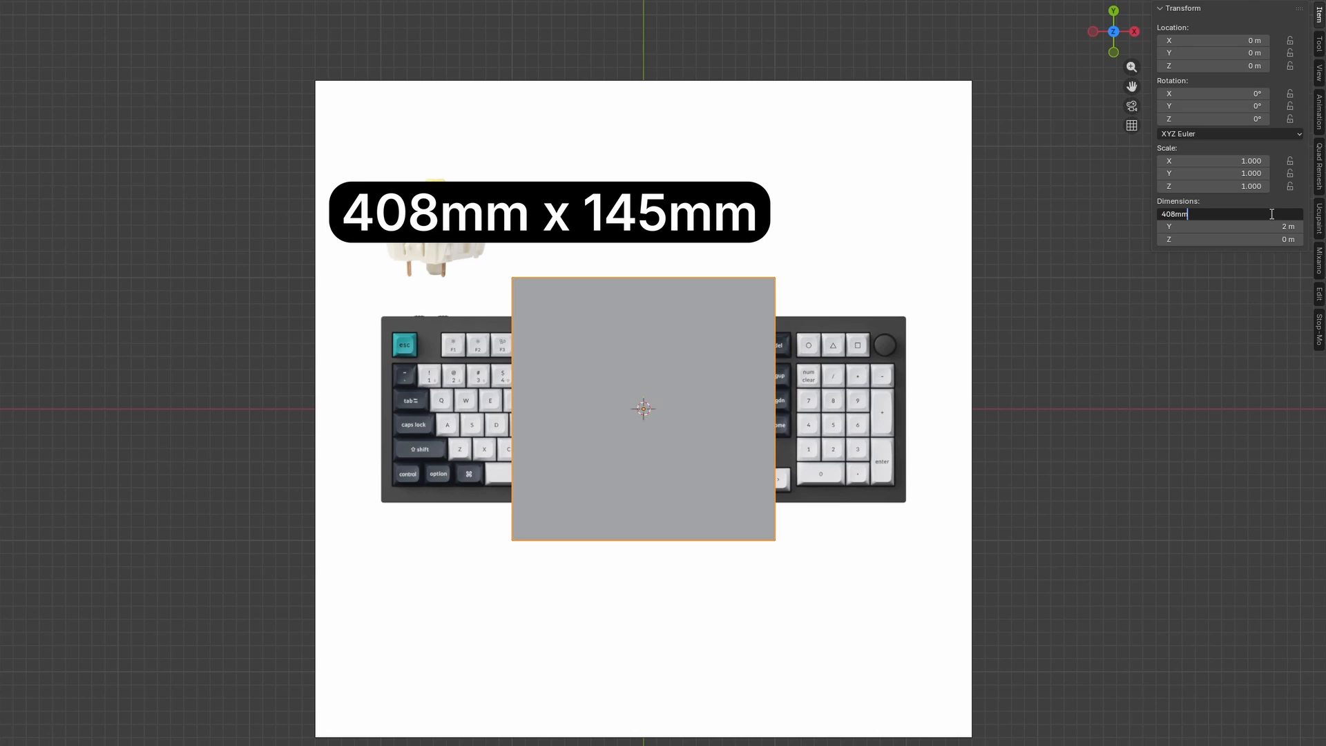
{"action": "key", "text": "Tab"}
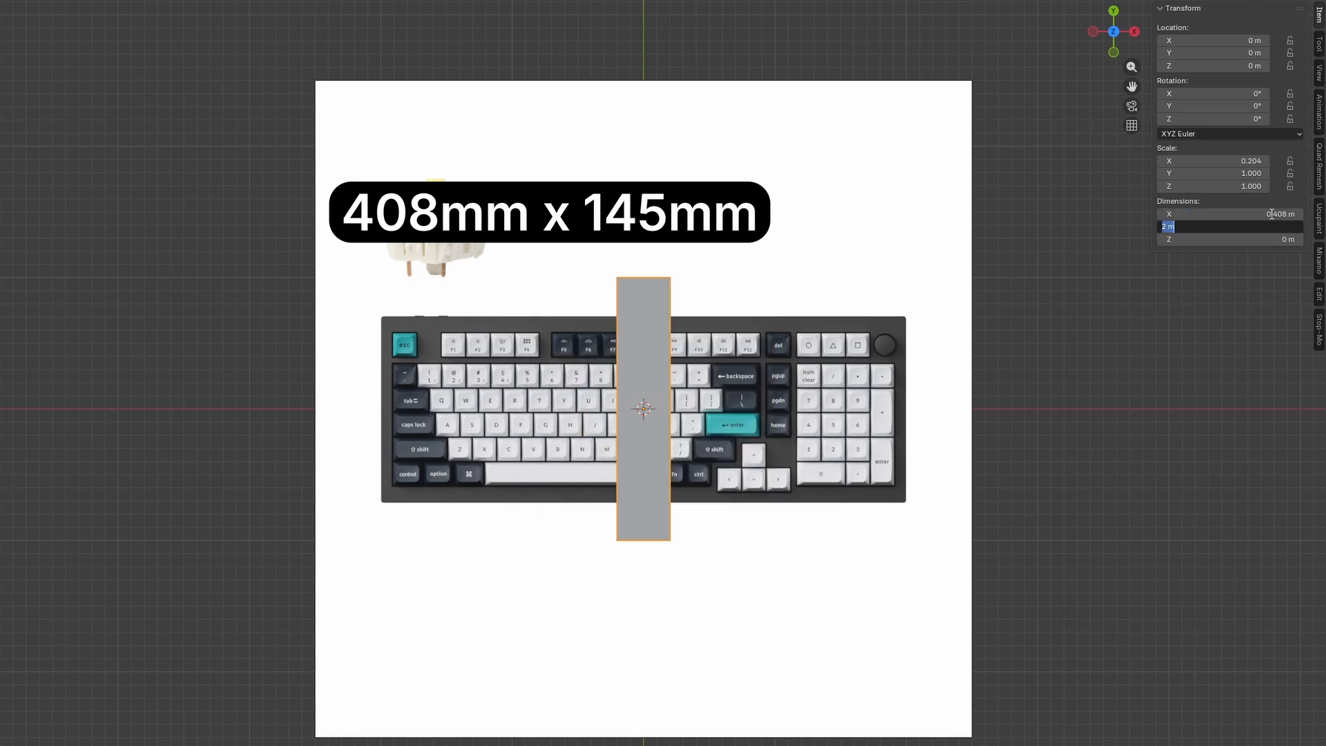
{"action": "type", "text": "145mm"}
{"action": "key", "text": "Return"}
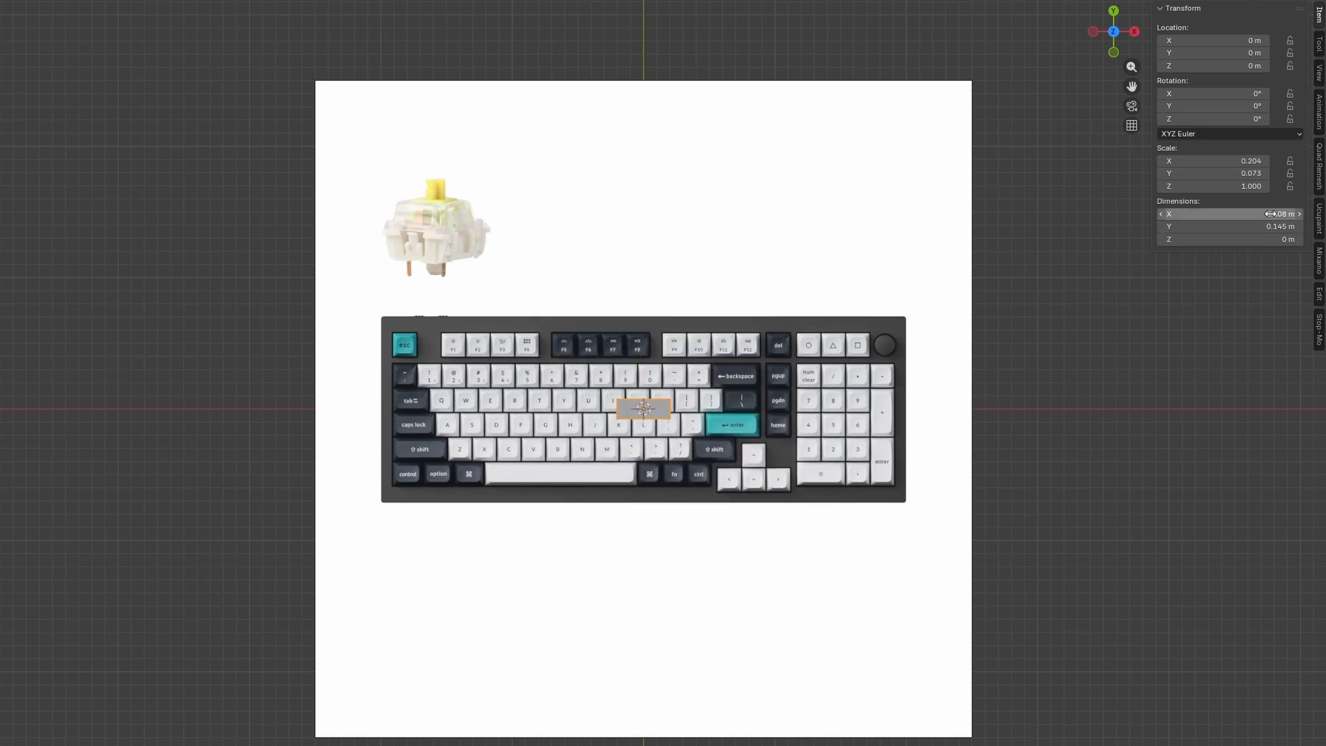
Step: Turn on X-ray and scale the reference image down to about 0.102 so the pictured keyboard matches the plane's outline
{"action": "key", "text": "alt+z"}
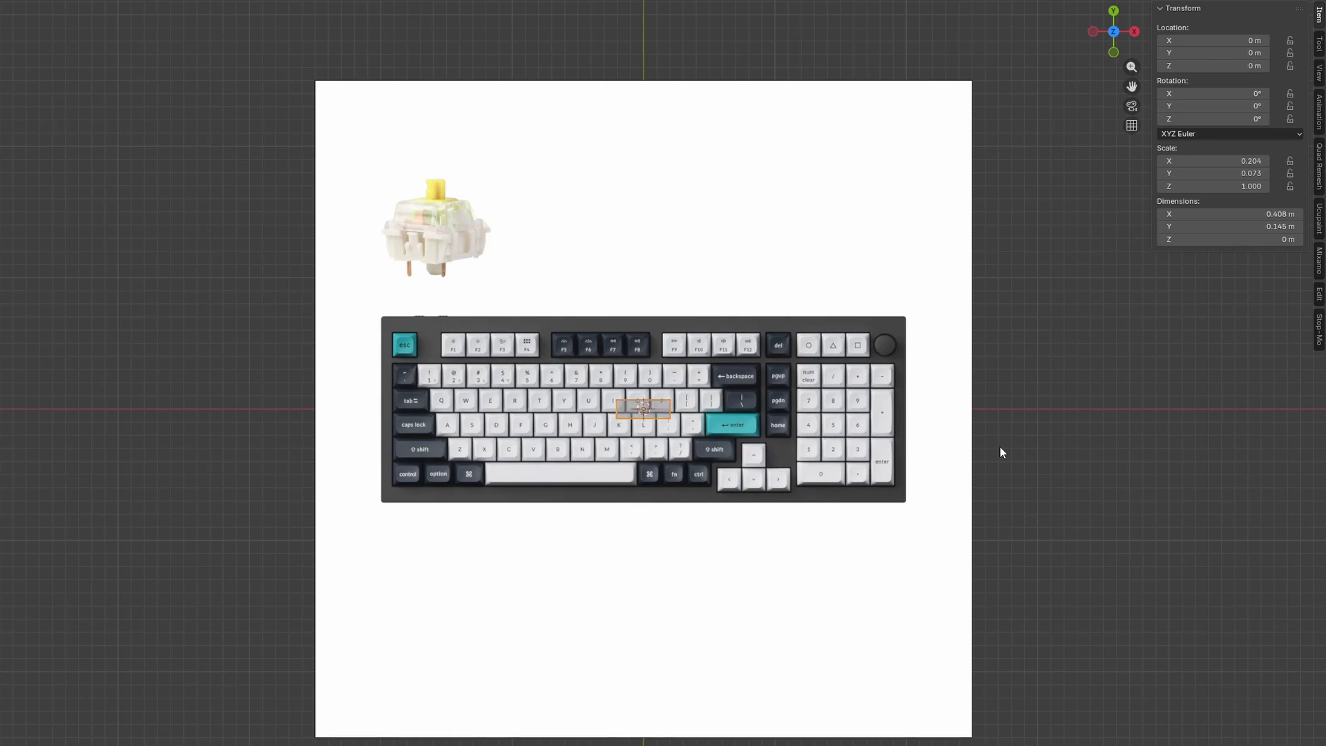
{"action": "left_click", "coordinate": [880, 404]}
{"action": "scroll", "coordinate": [711, 450], "scroll_direction": "up", "scroll_amount": 8}
{"action": "key", "text": "s"}
{"action": "left_click", "coordinate": [694, 408]}
{"action": "scroll", "coordinate": [694, 409], "scroll_direction": "up", "scroll_amount": 6}
{"action": "key", "text": "s"}
{"action": "left_click", "coordinate": [1086, 415]}
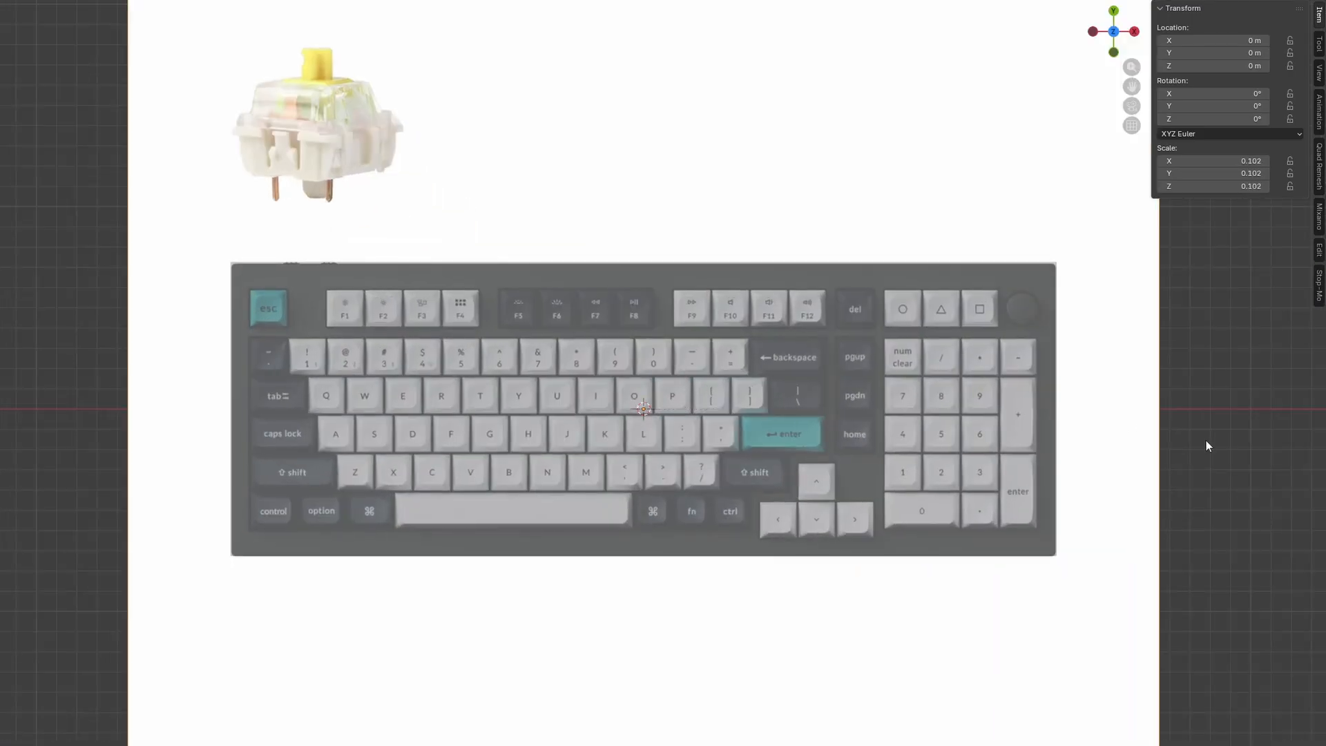
Step: Edit the plane's mesh and add loop cuts along the left and upper borders of the key area
{"action": "left_click", "coordinate": [334, 518]}
{"action": "key", "text": "ctrl+Tab"}
{"action": "left_click", "coordinate": [418, 518]}
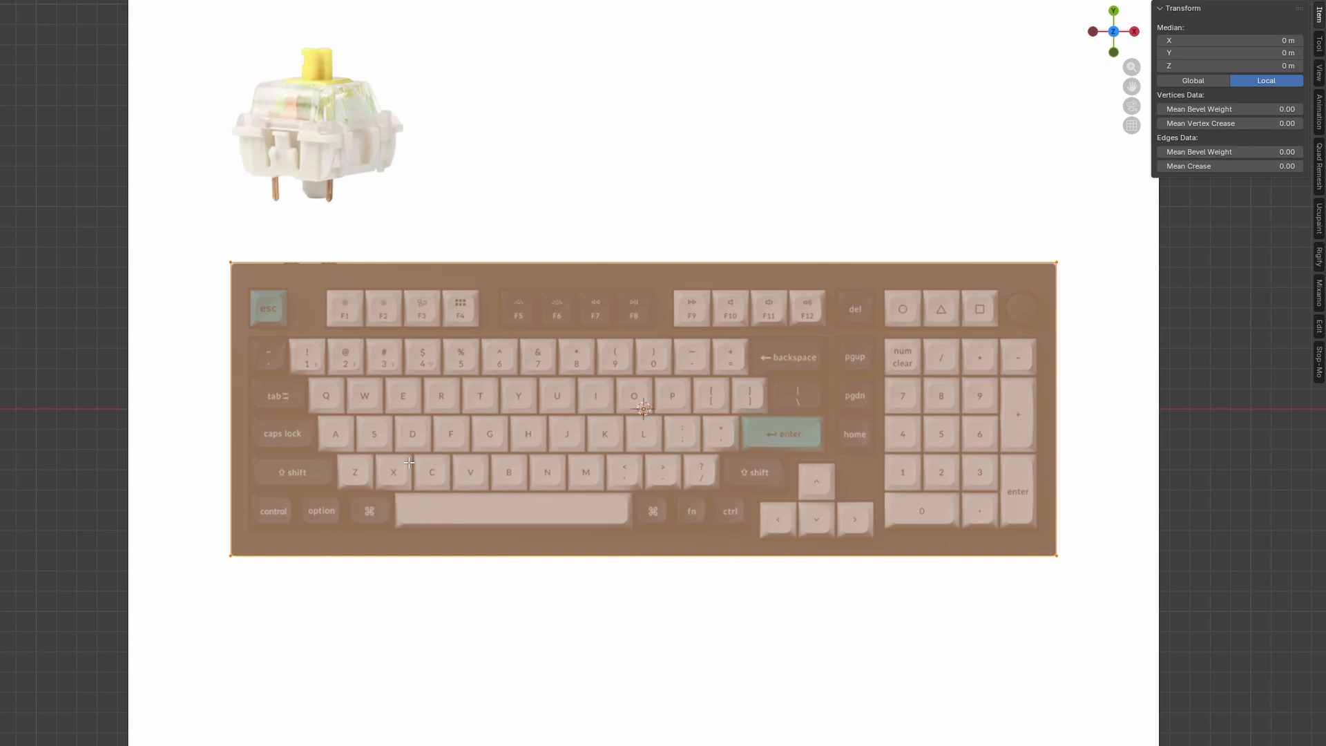
{"action": "key", "text": "ctrl+r"}
{"action": "left_click", "coordinate": [637, 376]}
{"action": "left_click", "coordinate": [254, 551]}
{"action": "scroll", "coordinate": [249, 334], "scroll_direction": "up", "scroll_amount": 5}
{"action": "middle_click_drag", "start_coordinate": [249, 335], "coordinate": [391, 233], "text": "shift"}
{"action": "key", "text": "ctrl+r"}
{"action": "left_click", "coordinate": [391, 232]}
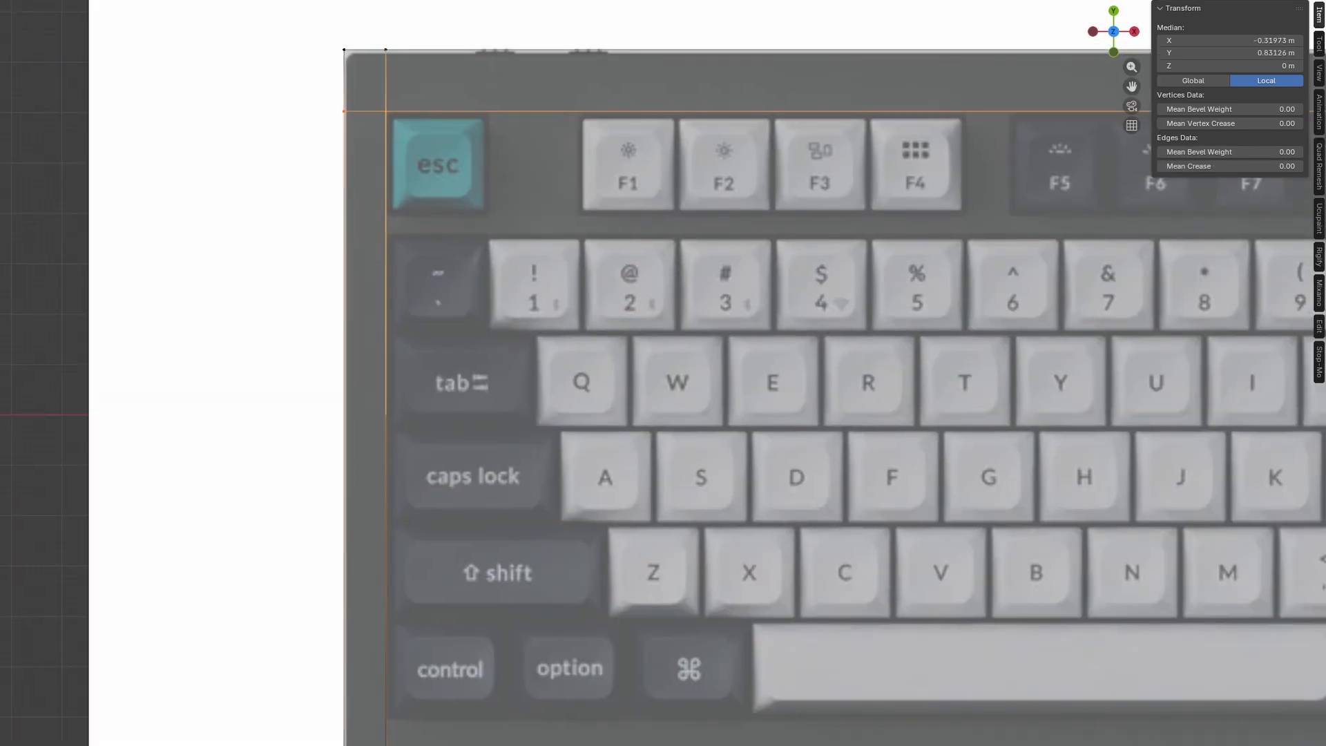
{"action": "left_click", "coordinate": [388, 110]}
Step: Add loop cuts along the lower and right borders of the key area
{"action": "key", "text": "ctrl+r"}
{"action": "left_click", "coordinate": [388, 445]}
{"action": "left_click", "coordinate": [388, 721]}
{"action": "scroll", "coordinate": [1249, 414], "scroll_direction": "down", "scroll_amount": 1}
{"action": "middle_click_drag", "start_coordinate": [1249, 415], "coordinate": [732, 317], "text": "shift"}
{"action": "key", "text": "ctrl+r"}
{"action": "left_click", "coordinate": [273, 199]}
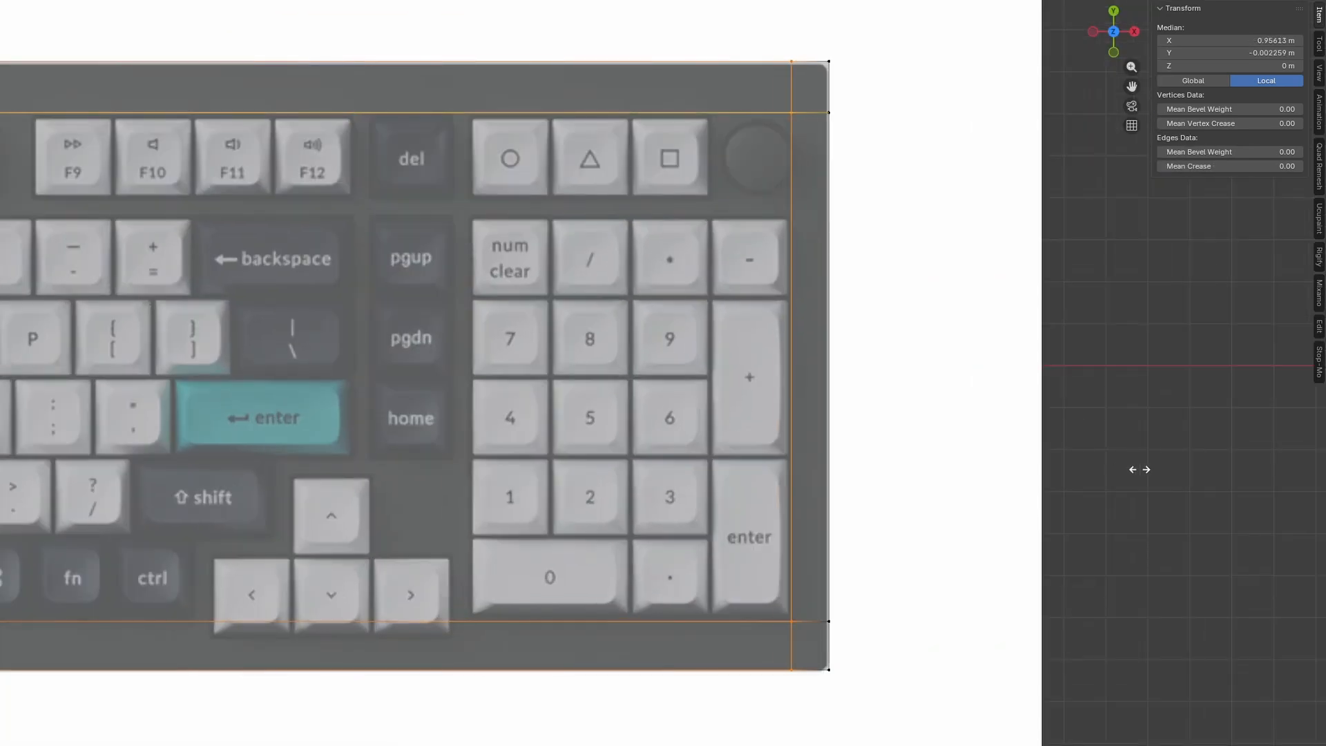
{"action": "left_click", "coordinate": [1139, 468]}
Step: Add a horizontal loop cut and move it along Y to the lower edge of the function row
{"action": "middle_click_drag", "start_coordinate": [749, 204], "coordinate": [968, 299], "text": "shift"}
{"action": "key", "text": "ctrl+r"}
{"action": "left_click", "coordinate": [981, 345]}
{"action": "left_click", "coordinate": [1019, 201]}
{"action": "key", "text": "g"}
{"action": "key", "text": "y"}
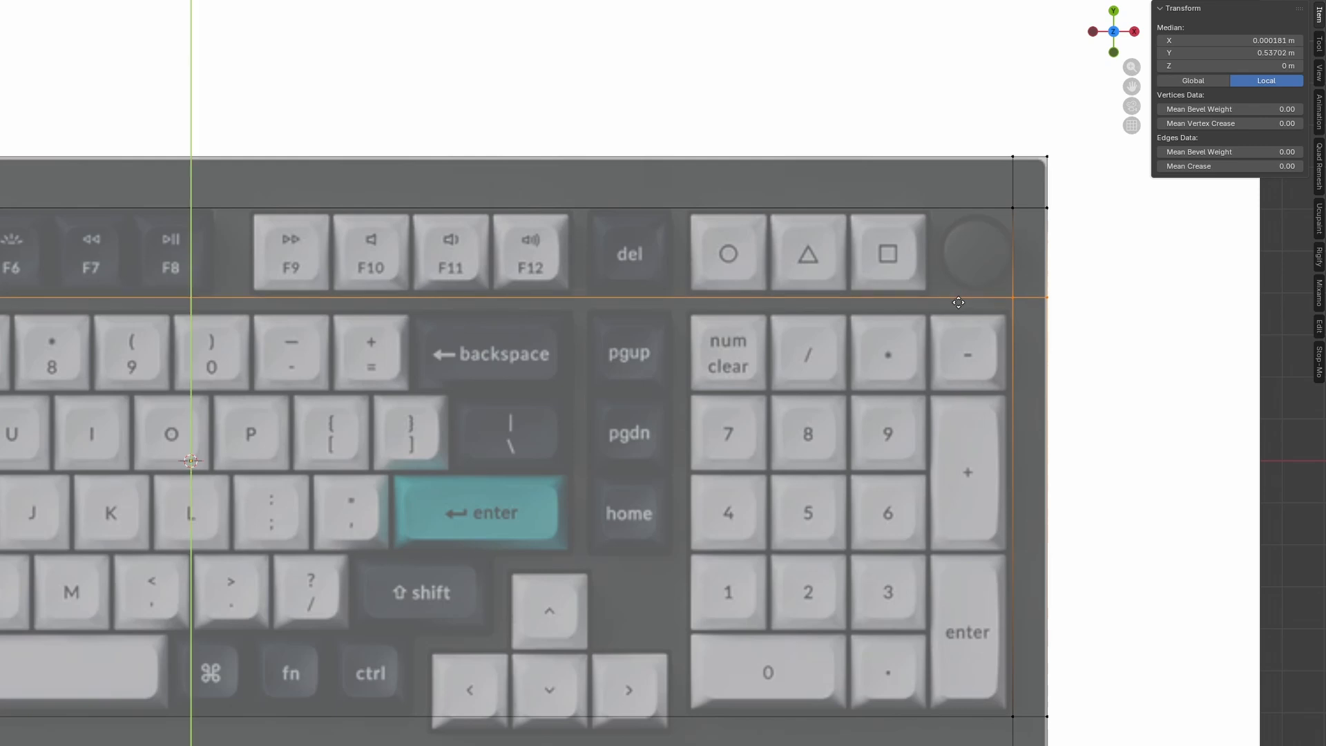
{"action": "left_click", "coordinate": [958, 303]}
Step: Add a vertical loop cut beside the square key next to the knob and a horizontal one just above the number row
{"action": "key", "text": "ctrl+r"}
{"action": "left_click", "coordinate": [957, 304]}
{"action": "left_click", "coordinate": [882, 296]}
{"action": "key", "text": "ctrl+r"}
{"action": "left_click", "coordinate": [958, 363]}
{"action": "left_click", "coordinate": [960, 168]}
Step: Add two vertical loop cuts bounding the gap between the pgup/pgdn/home column and the numpad
{"action": "key", "text": "ctrl+r"}
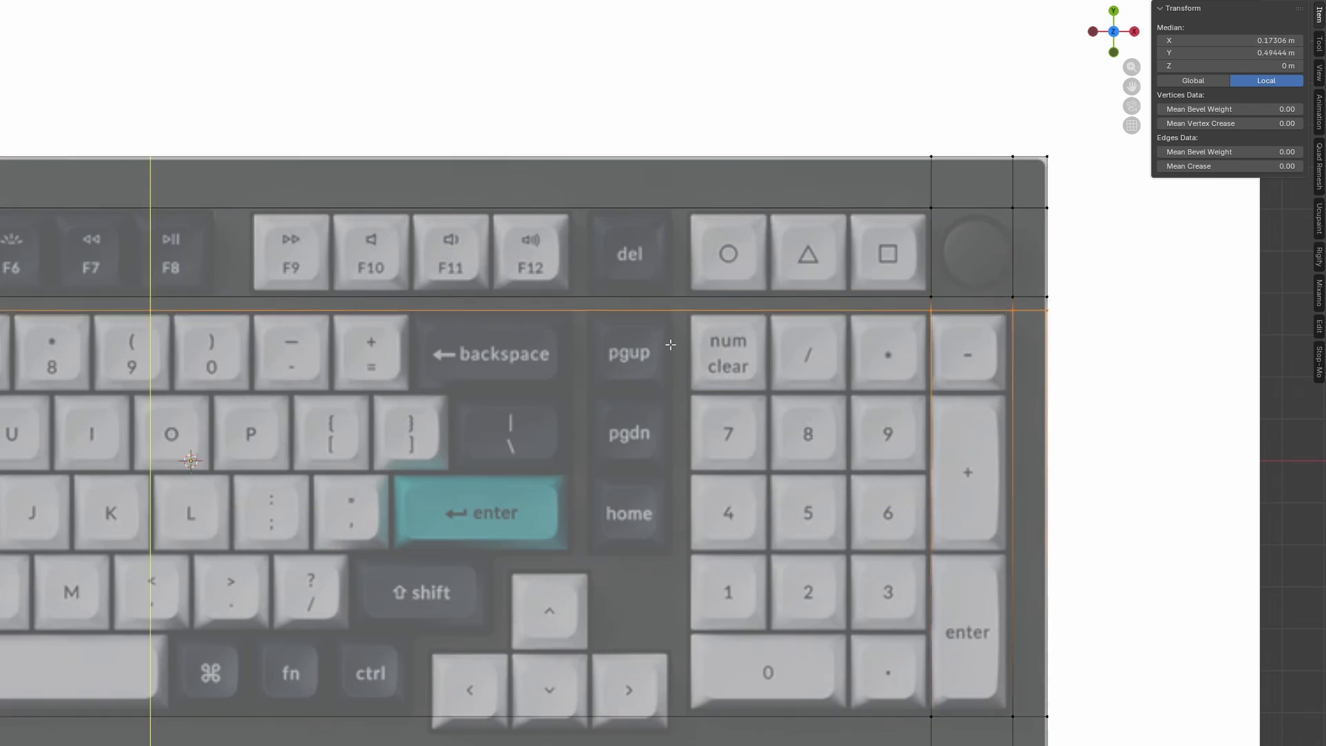
{"action": "left_click", "coordinate": [672, 346]}
{"action": "left_click", "coordinate": [1207, 371]}
{"action": "key", "text": "ctrl+r"}
{"action": "left_click", "coordinate": [632, 332]}
{"action": "left_click", "coordinate": [1279, 382]}
Step: Add two vertical loop cuts bounding the gap between the main key block and the pgup/pgdn/home column
{"action": "key", "text": "ctrl+r"}
{"action": "left_click", "coordinate": [822, 373]}
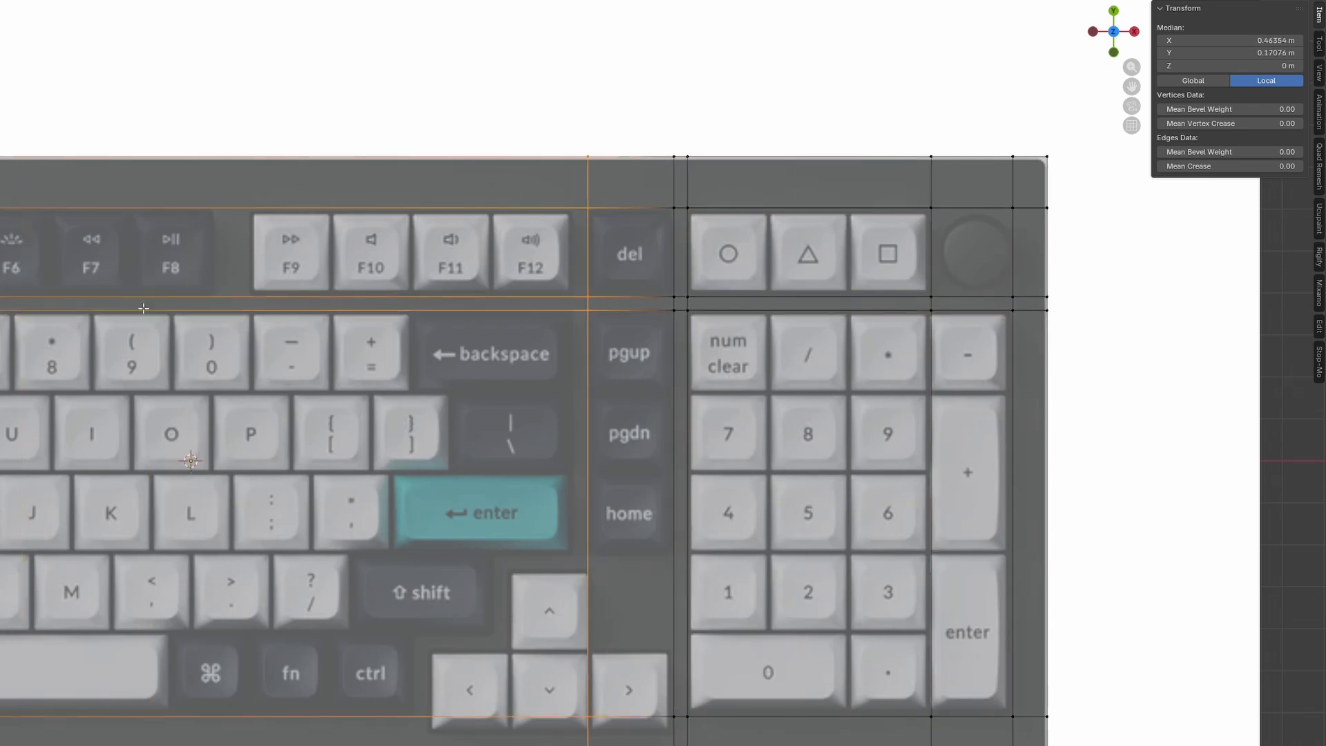
{"action": "key", "text": "ctrl+r"}
{"action": "left_click", "coordinate": [142, 309]}
{"action": "left_click", "coordinate": [727, 311]}
Step: Add horizontal loop cuts just below the home key and just below the arrow keys
{"action": "key", "text": "ctrl+r"}
{"action": "left_click", "coordinate": [563, 529]}
{"action": "left_click", "coordinate": [563, 572]}
{"action": "key", "text": "ctrl+r"}
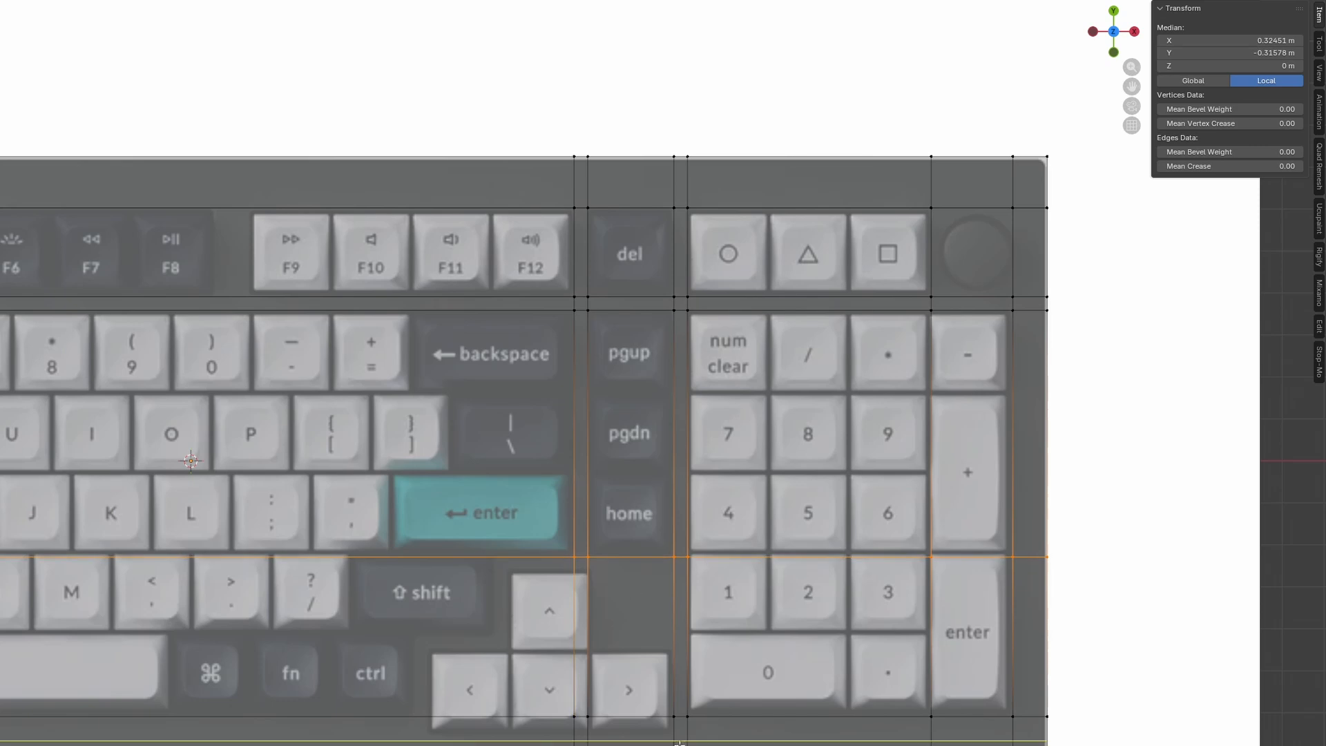
{"action": "left_click", "coordinate": [608, 739]}
{"action": "left_click", "coordinate": [607, 732]}
Step: Add horizontal loop cuts along the upper edge of the up arrow key and just above the left and right arrow keys
{"action": "key", "text": "ctrl+r"}
{"action": "left_click", "coordinate": [625, 618]}
{"action": "left_click", "coordinate": [632, 551]}
{"action": "key", "text": "ctrl+r"}
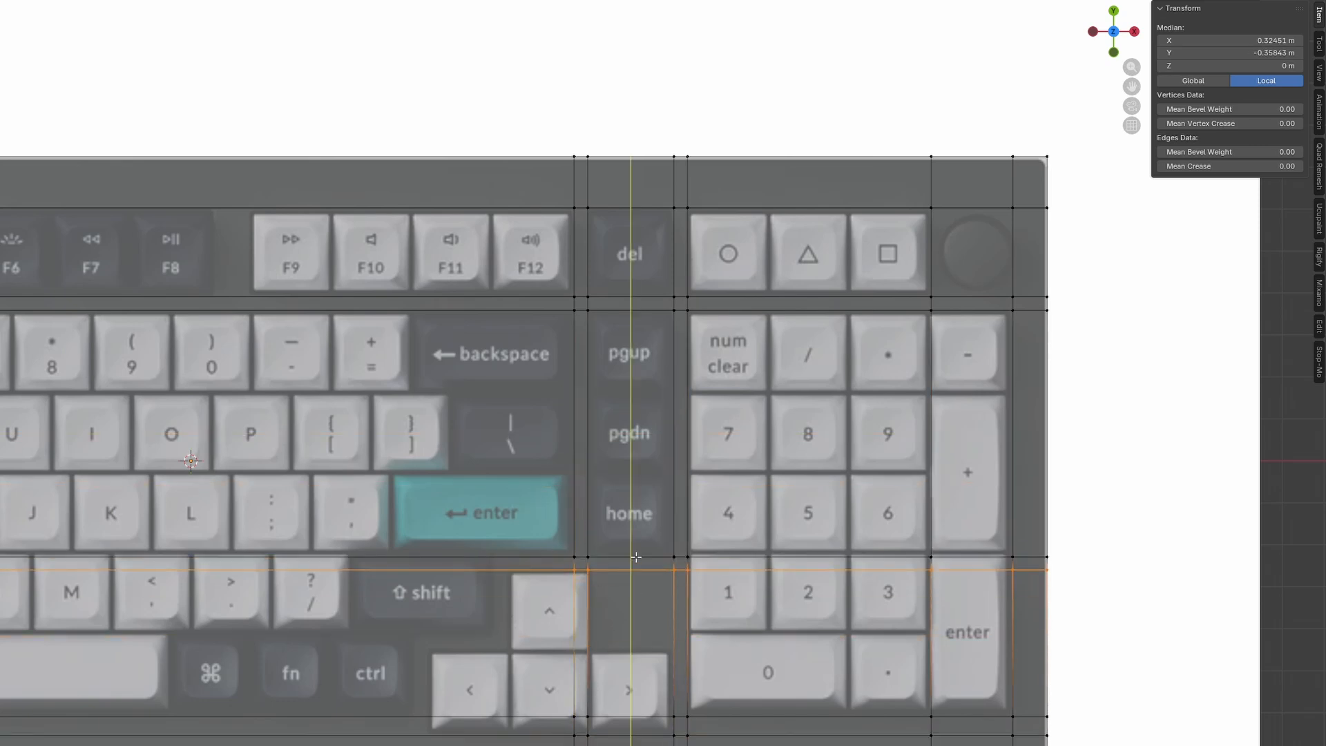
{"action": "left_click", "coordinate": [487, 636]}
{"action": "left_click", "coordinate": [487, 634]}
Step: Add a vertical loop cut between the right shift and up arrow keys and a horizontal one between the shift and bottom rows
{"action": "key", "text": "ctrl+r"}
{"action": "left_click", "coordinate": [154, 556]}
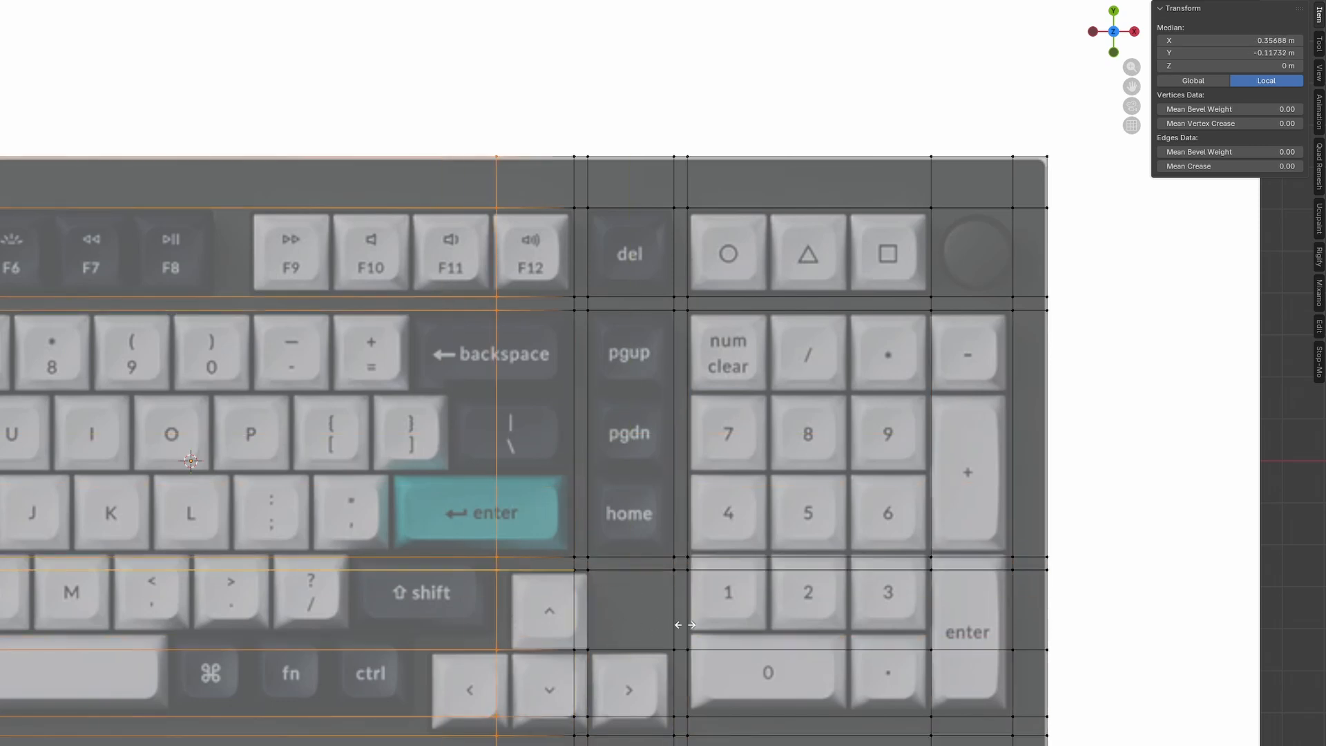
{"action": "left_click", "coordinate": [677, 625]}
{"action": "key", "text": "ctrl+r"}
{"action": "left_click", "coordinate": [499, 602]}
{"action": "left_click", "coordinate": [493, 632]}
Step: Add two vertical loop cuts bounding the gap between the ctrl and left arrow keys
{"action": "key", "text": "ctrl+r"}
{"action": "left_click", "coordinate": [73, 536]}
{"action": "key", "text": "ctrl+r"}
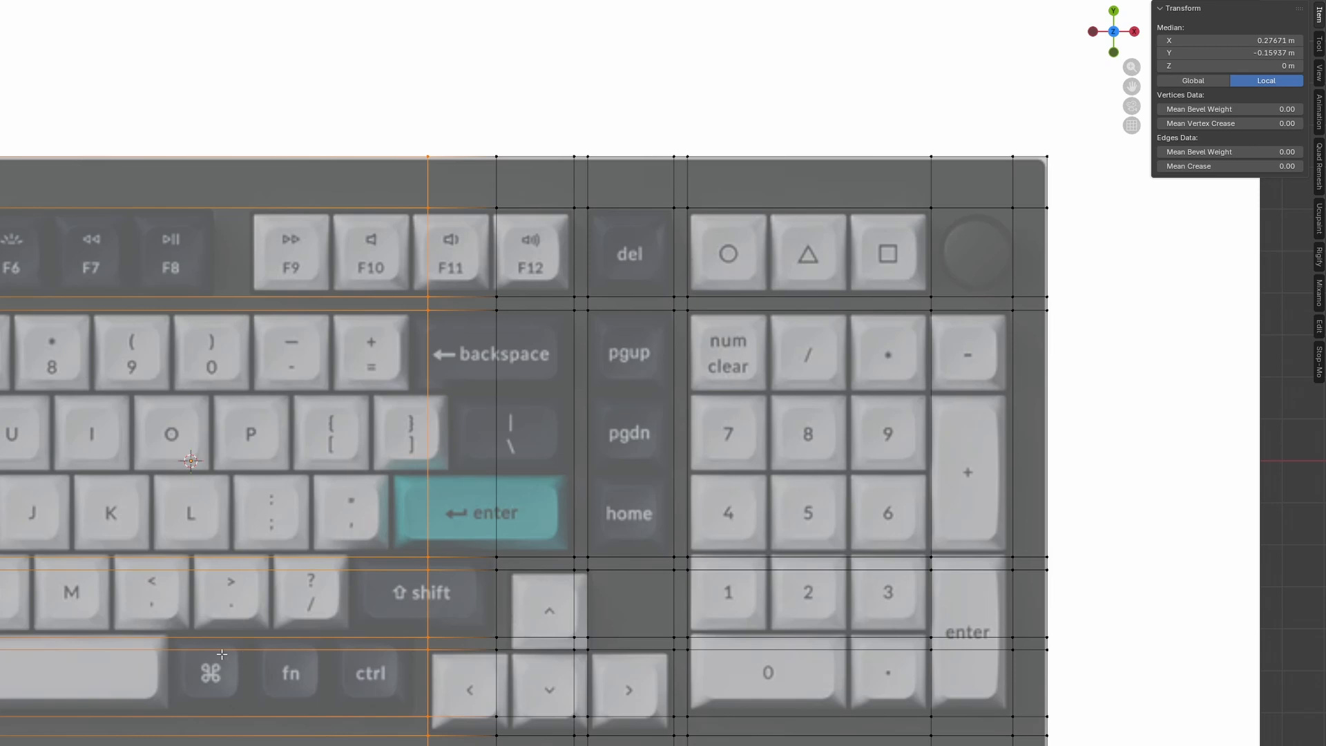
{"action": "left_click", "coordinate": [76, 608]}
{"action": "left_click", "coordinate": [591, 608]}
Step: Add two vertical loop cuts bounding the gap between the F8 and F9 keys
{"action": "middle_click_drag", "start_coordinate": [119, 557], "coordinate": [561, 550], "text": "shift"}
{"action": "key", "text": "ctrl+r"}
{"action": "left_click", "coordinate": [513, 552]}
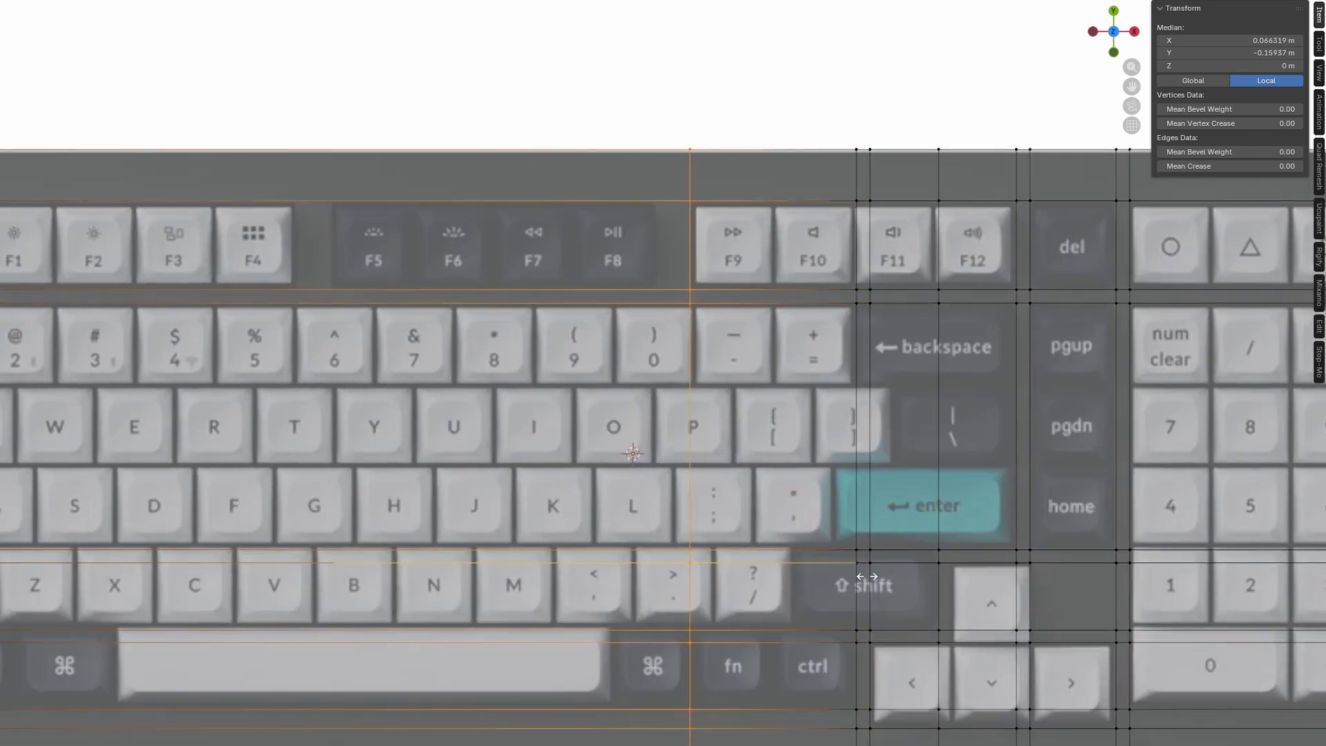
{"action": "left_click", "coordinate": [871, 582]}
{"action": "key", "text": "ctrl+r"}
{"action": "left_click", "coordinate": [484, 415]}
{"action": "left_click", "coordinate": [888, 367]}
Step: Add vertical loop cuts bounding the gap between the F4 and F5 keys
{"action": "key", "text": "ctrl+r"}
{"action": "left_click", "coordinate": [295, 346]}
{"action": "left_click", "coordinate": [297, 342]}
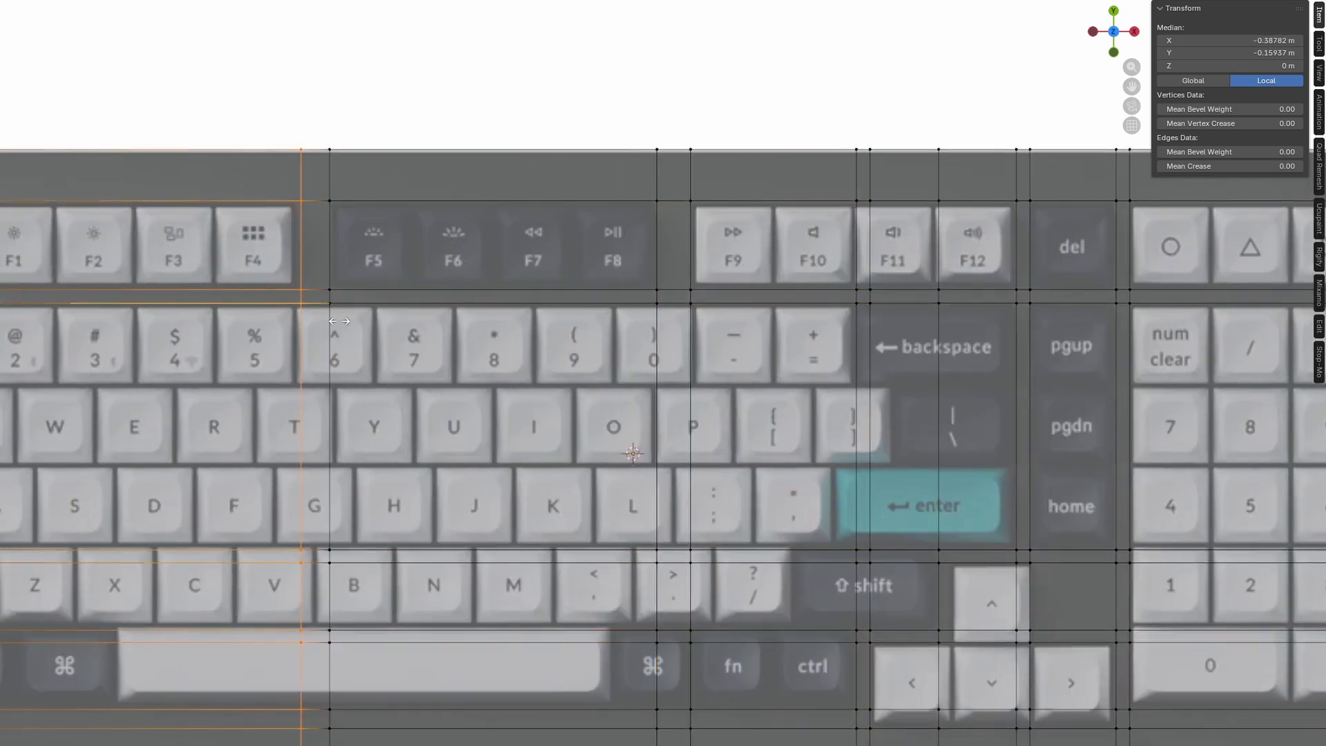
{"action": "middle_click_drag", "start_coordinate": [533, 563], "coordinate": [274, 553], "text": "shift"}
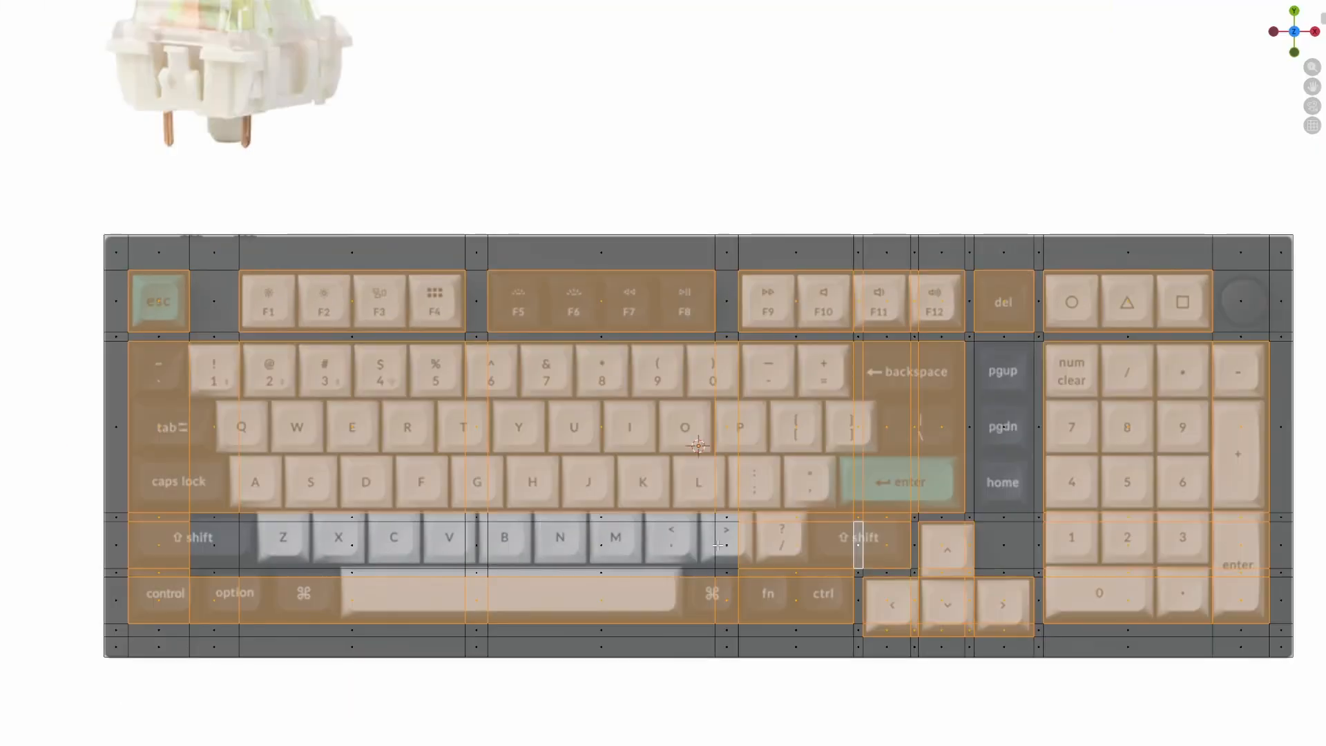
Step: Add the remaining shift row, bottom row and pgup-to-home faces to the selection and extrude all selected key-area faces downward
{"action": "left_click", "coordinate": [215, 545], "text": "ctrl"}
{"action": "left_click", "coordinate": [214, 516], "text": "ctrl"}
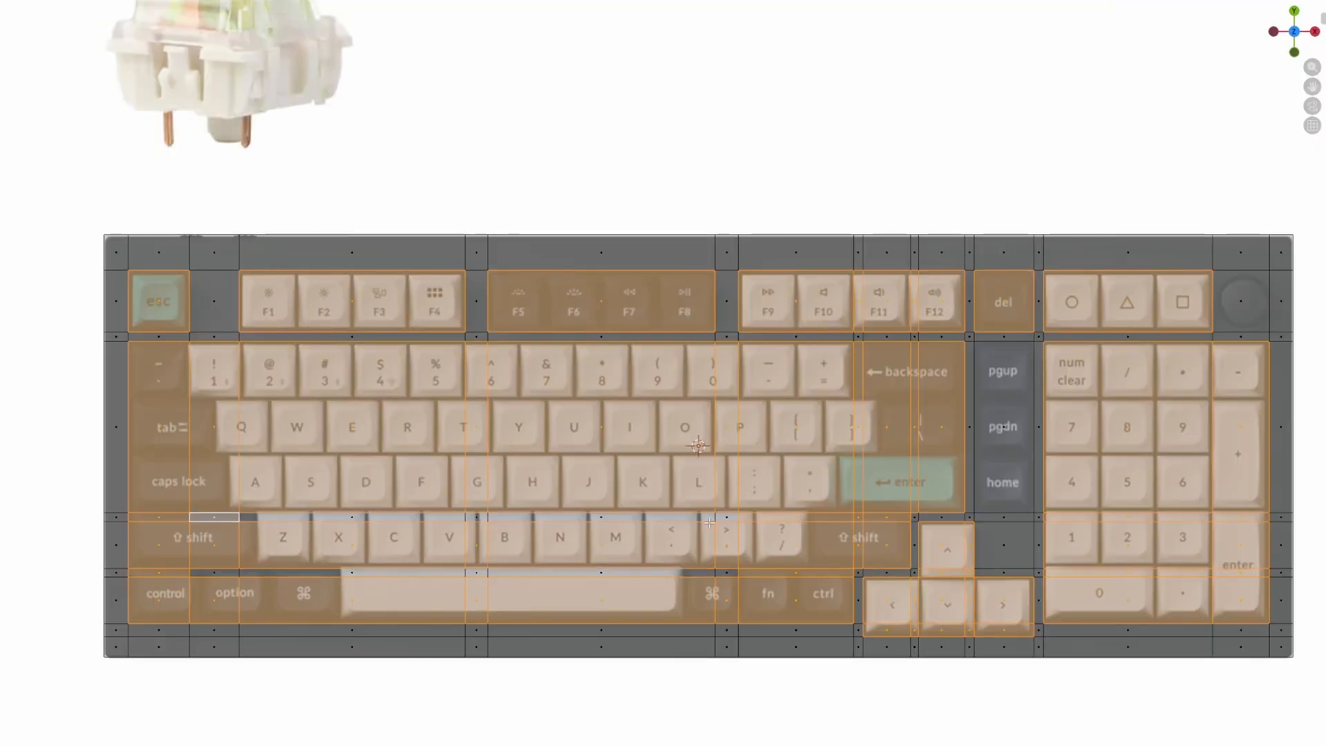
{"action": "left_click", "coordinate": [727, 573], "text": "ctrl"}
{"action": "left_click", "coordinate": [214, 573], "text": "ctrl"}
{"action": "left_click", "coordinate": [1003, 427], "text": "shift"}
{"action": "middle_click_drag", "start_coordinate": [856, 581], "coordinate": [834, 453]}
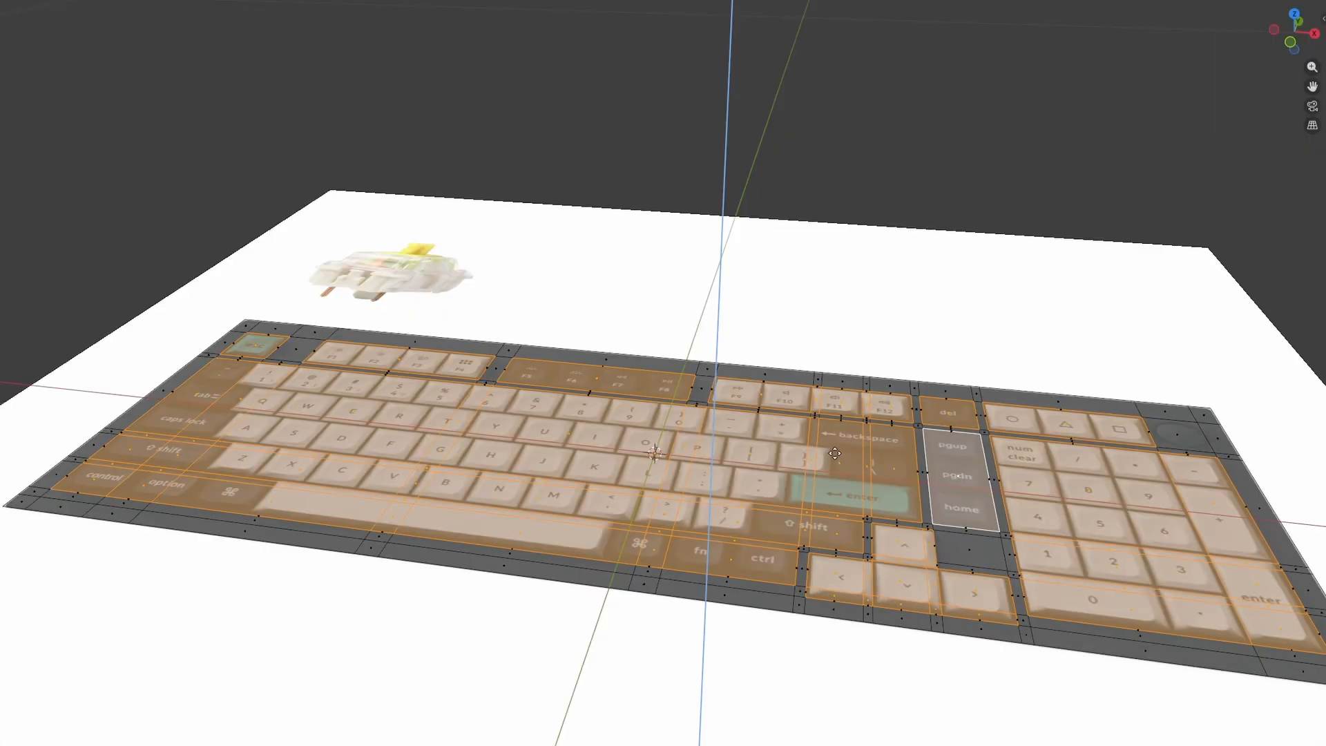
{"action": "key", "text": "e"}
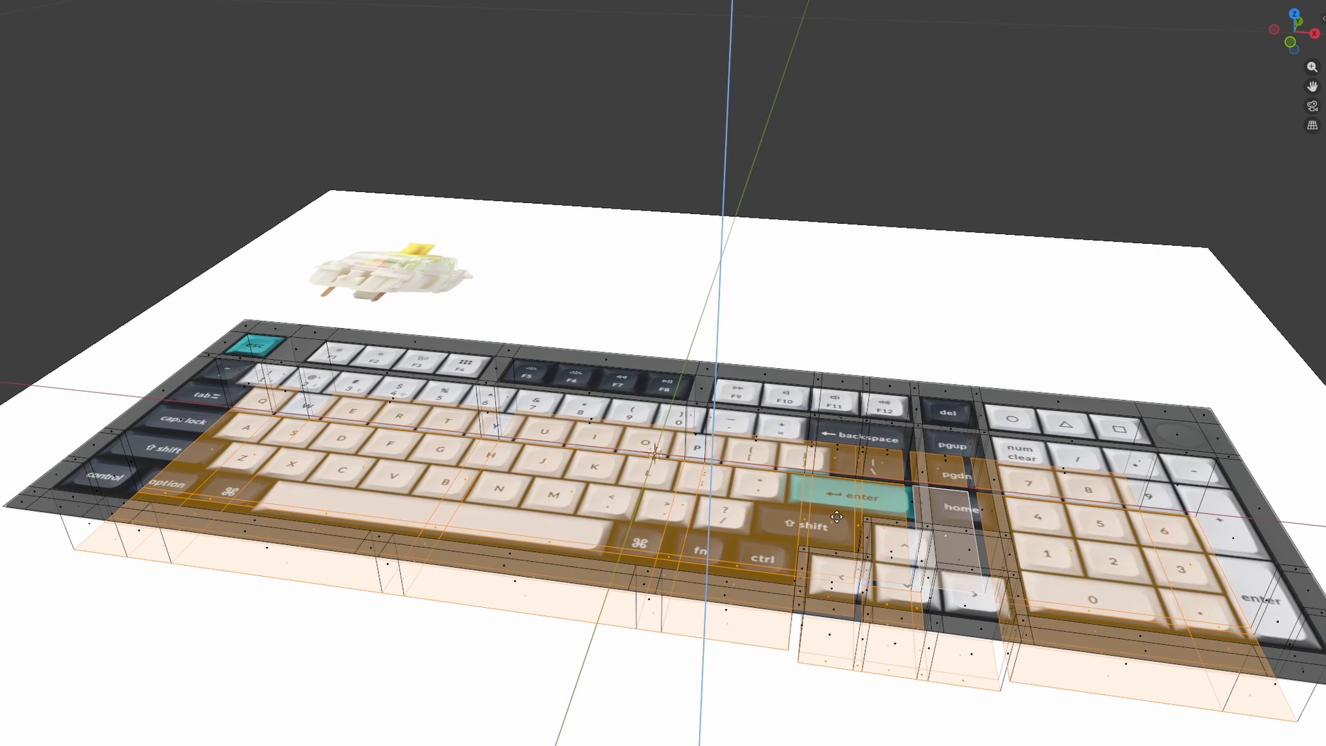
{"action": "left_click", "coordinate": [835, 513]}
Step: Leave mesh editing, lower the reference image along Z beneath the keyboard mesh, and turn off X-ray
{"action": "scroll", "coordinate": [835, 513], "scroll_direction": "down", "scroll_amount": 3}
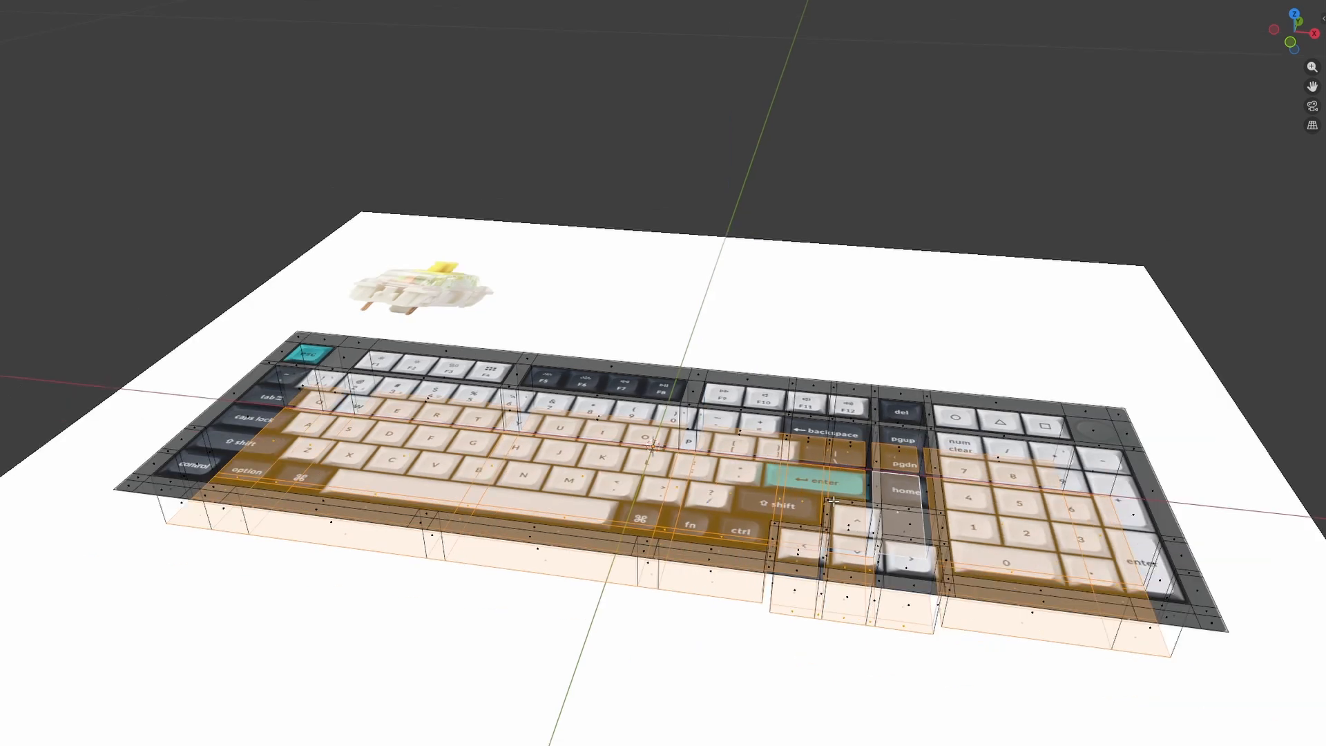
{"action": "middle_click_drag", "start_coordinate": [960, 477], "coordinate": [900, 428]}
{"action": "key", "text": "Tab"}
{"action": "left_click", "coordinate": [854, 381]}
{"action": "key", "text": "g"}
{"action": "key", "text": "z"}
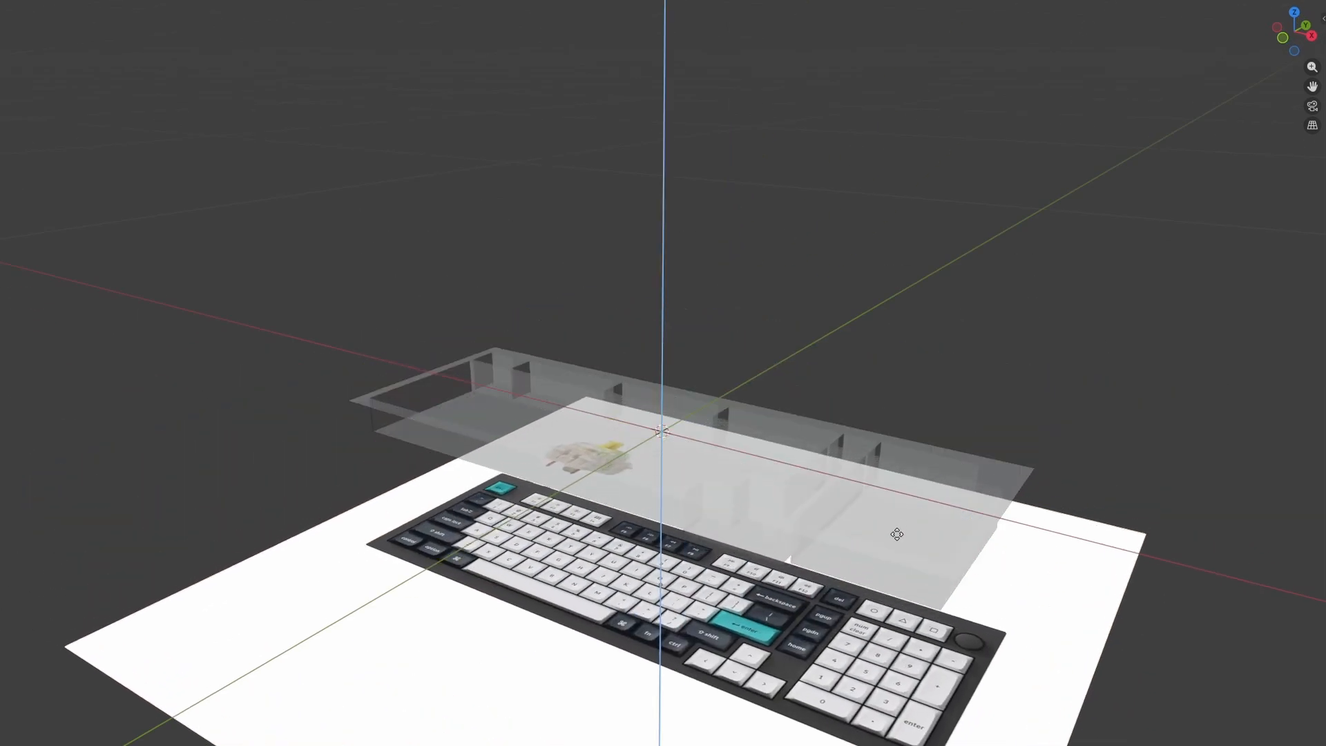
{"action": "left_click", "coordinate": [899, 515]}
{"action": "left_click", "coordinate": [902, 450]}
{"action": "key", "text": "alt+z"}
{"action": "middle_click_drag", "start_coordinate": [902, 451], "coordinate": [905, 531]}
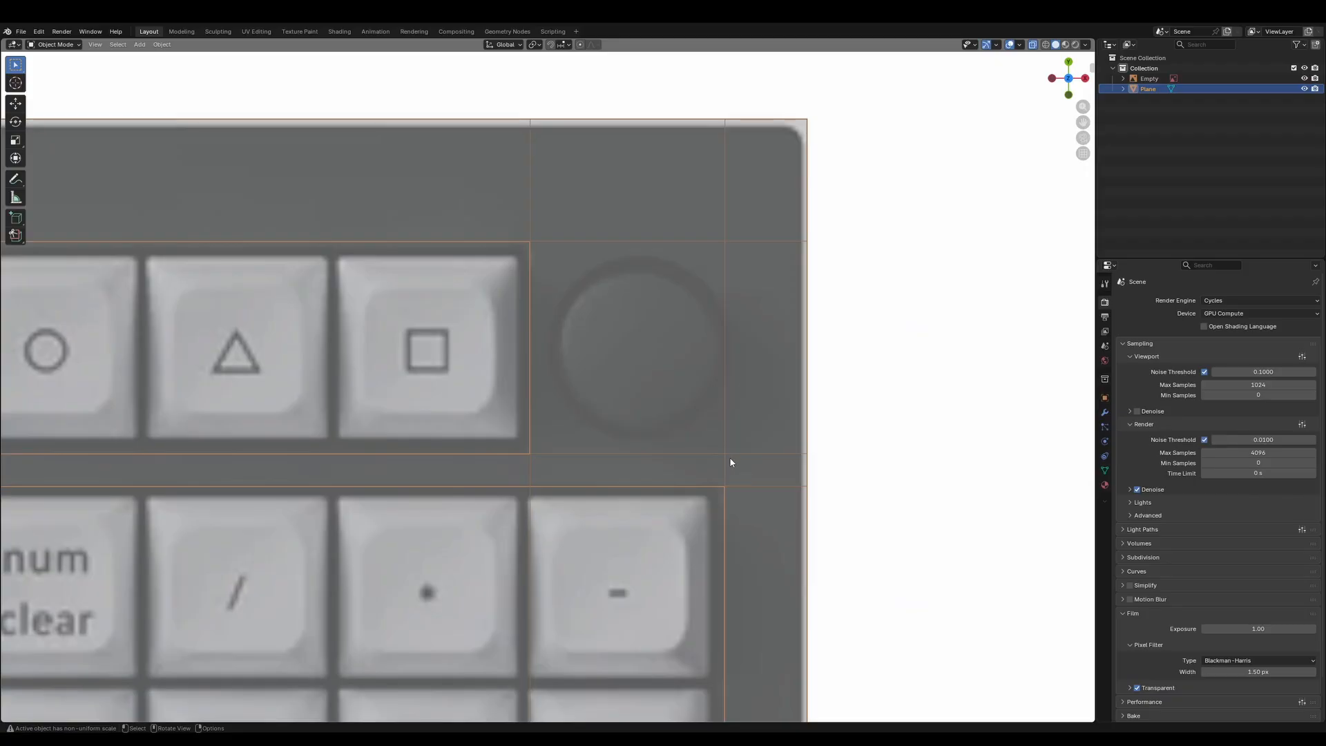
Step: Apply all transforms to the keyboard plane object
{"action": "key", "text": "n"}
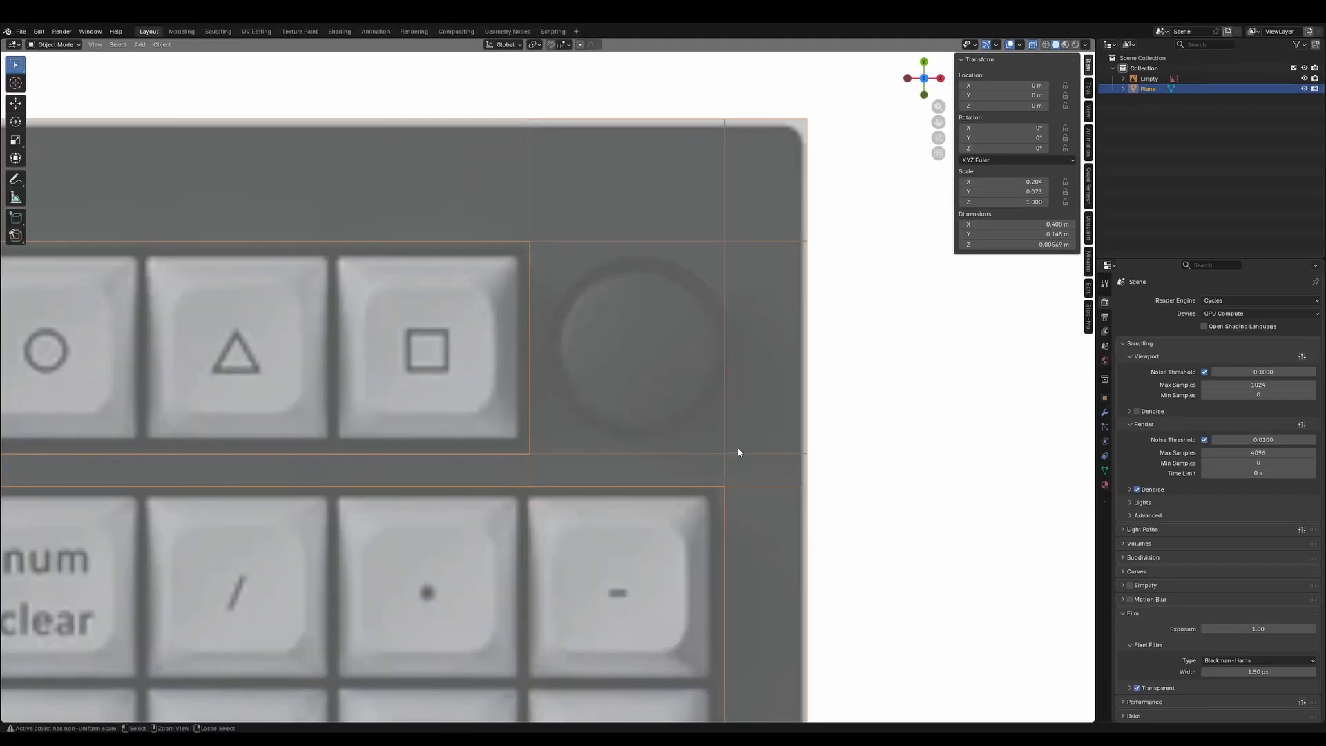
{"action": "key", "text": "ctrl+a"}
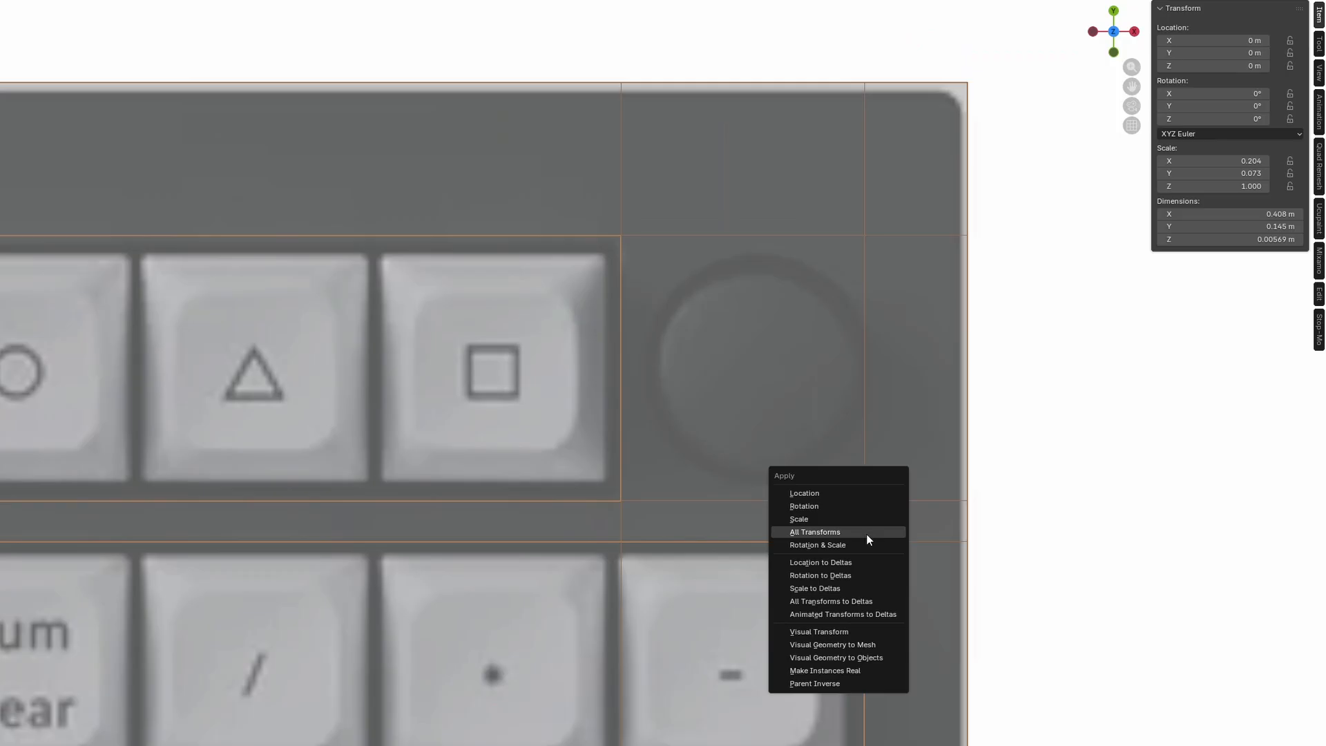
{"action": "left_click", "coordinate": [726, 480]}
{"action": "key", "text": "n"}
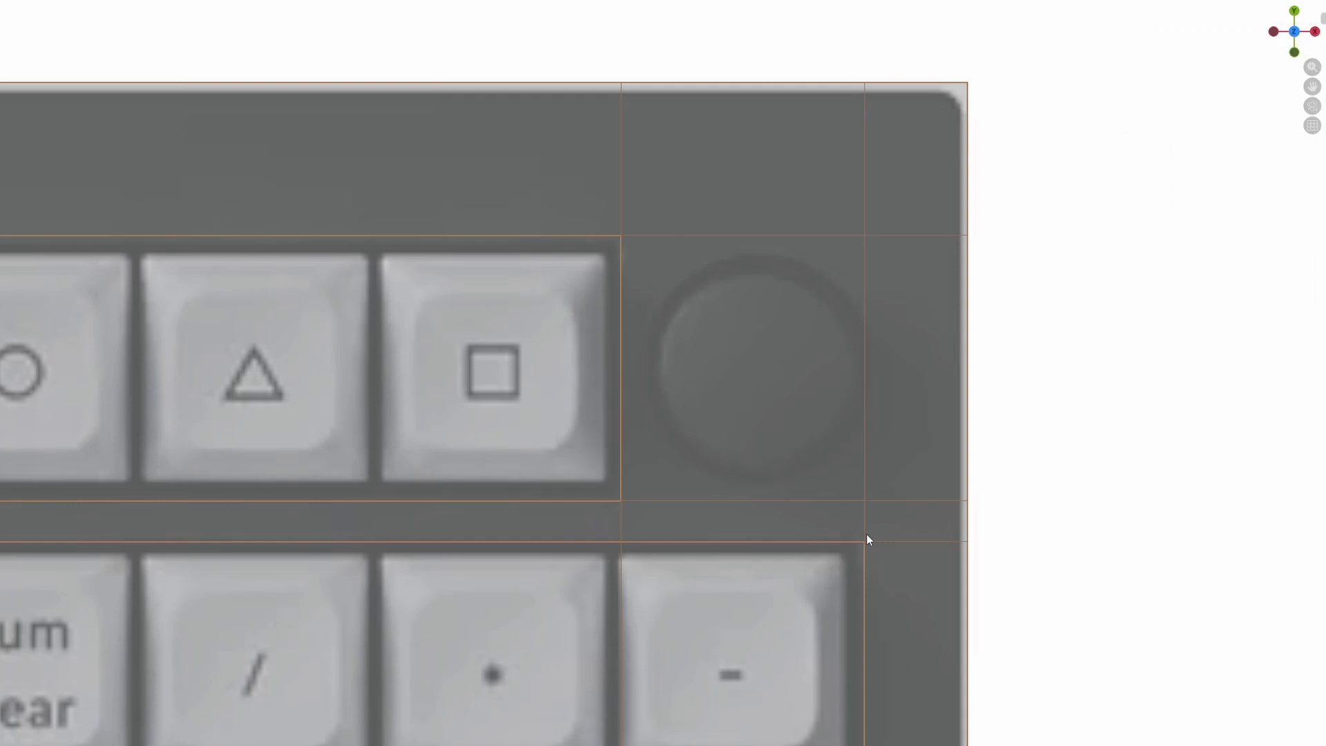
Step: Edit the keyboard mesh and add a vertical loop cut through the centre of the knob
{"action": "key", "text": "Tab"}
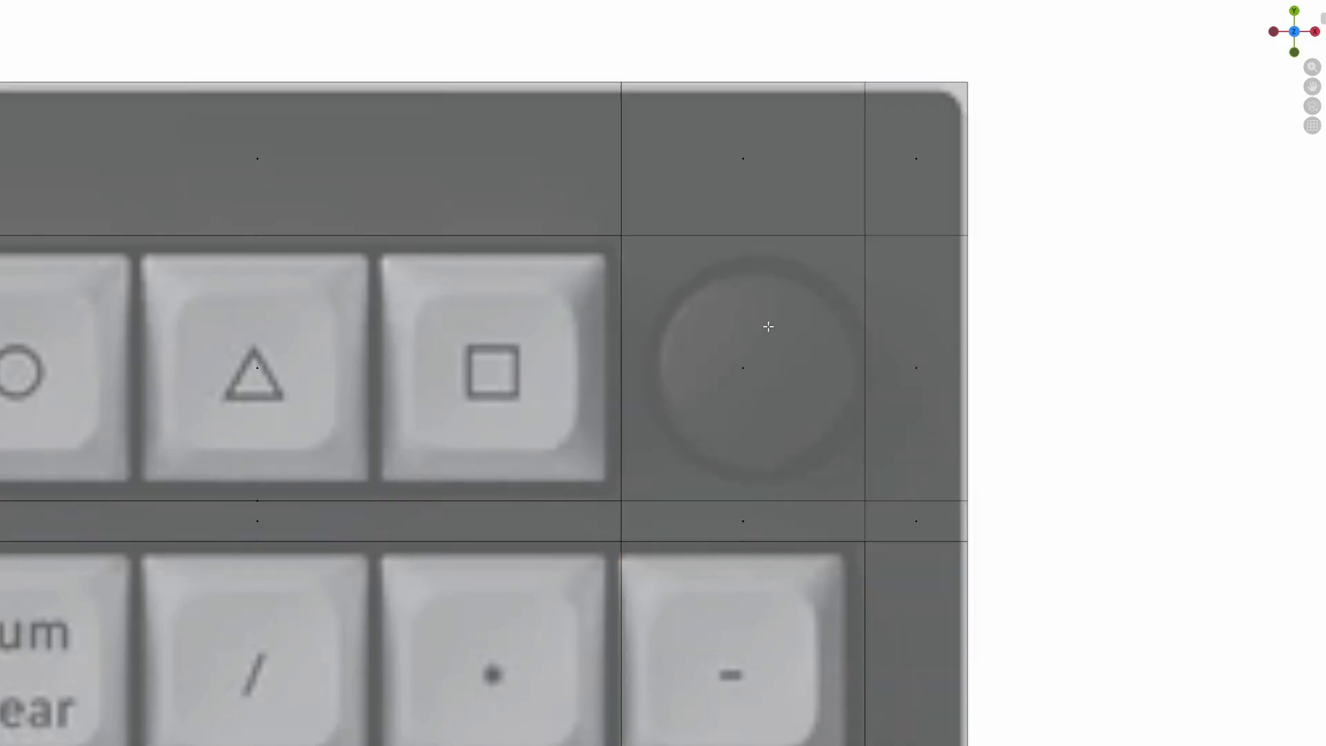
{"action": "key", "text": "ctrl+r"}
{"action": "left_click", "coordinate": [747, 257]}
{"action": "left_click", "coordinate": [761, 324]}
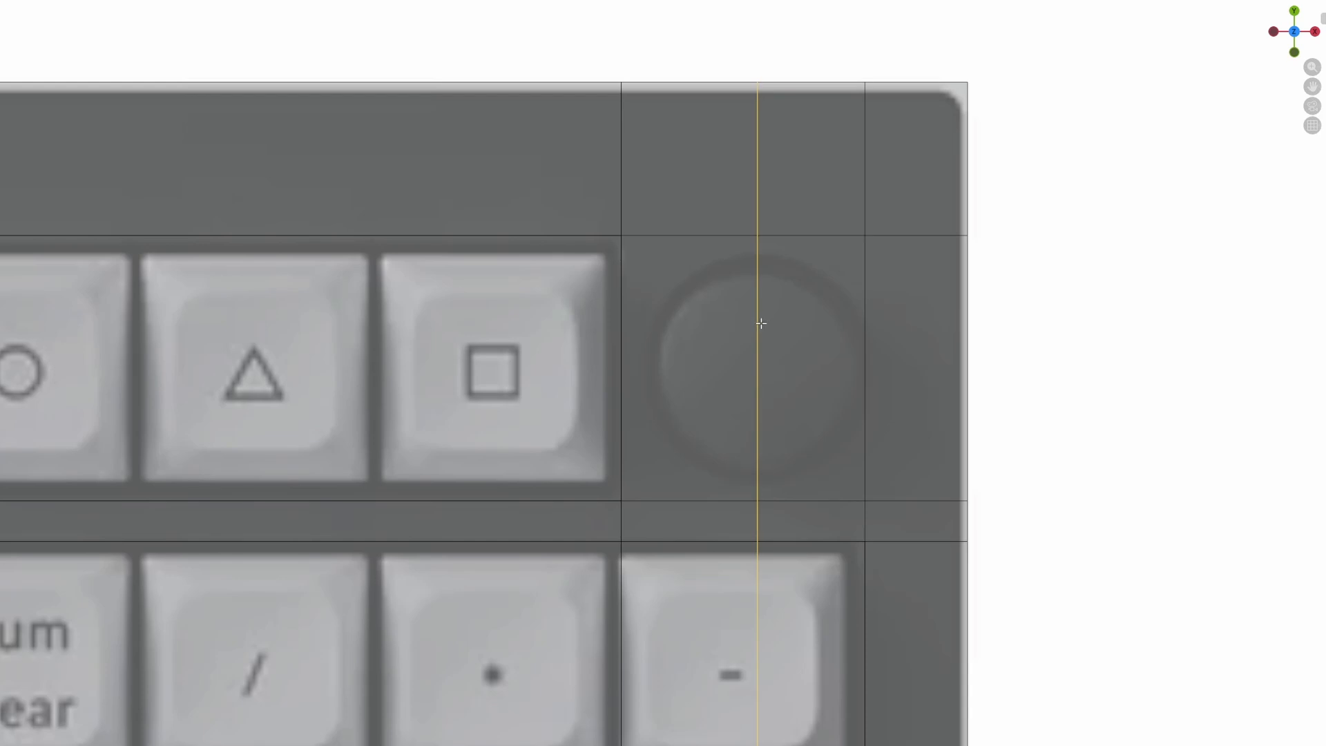
Step: Add a horizontal loop cut through the centre of the knob
{"action": "key", "text": "ctrl+r"}
{"action": "left_click", "coordinate": [867, 372]}
{"action": "left_click", "coordinate": [867, 373]}
Step: Add vertical loop cuts on both sides of the knob, evenly framing its circular outline
{"action": "key", "text": "ctrl+r"}
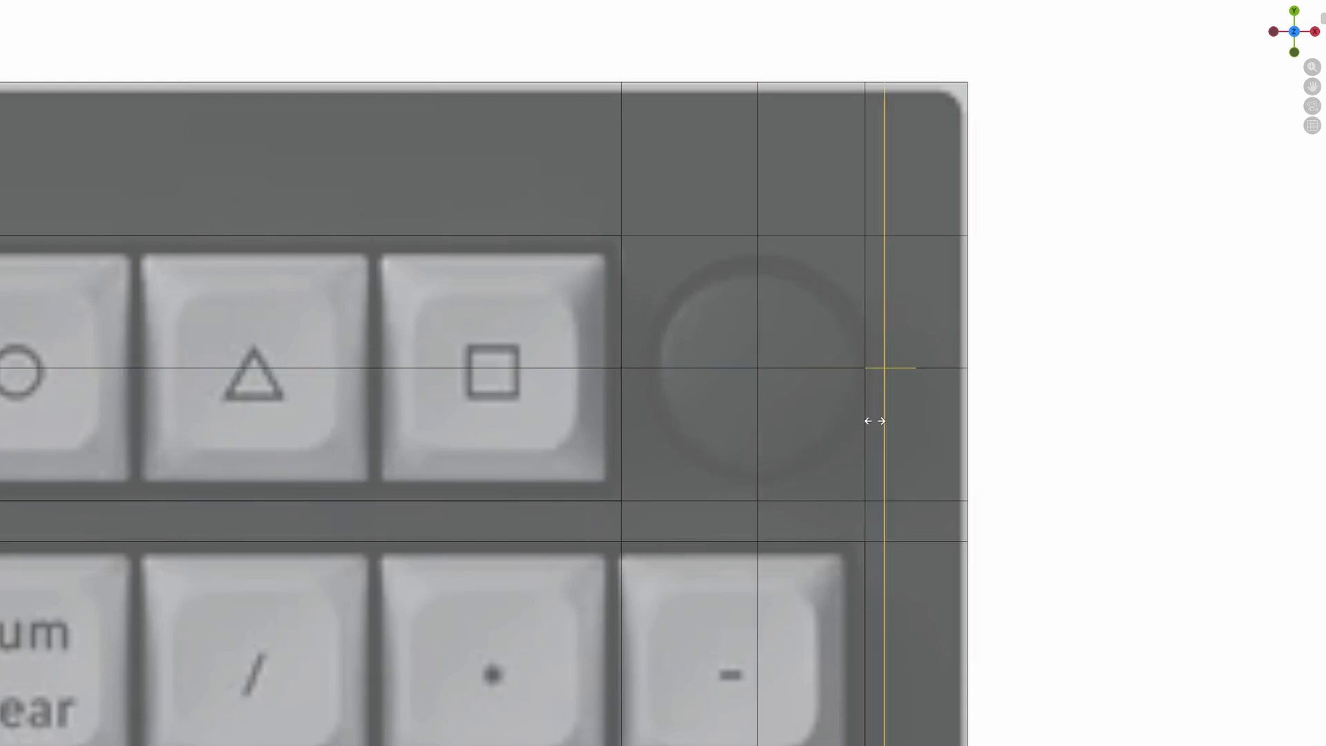
{"action": "left_click", "coordinate": [684, 399]}
{"action": "left_click", "coordinate": [637, 388]}
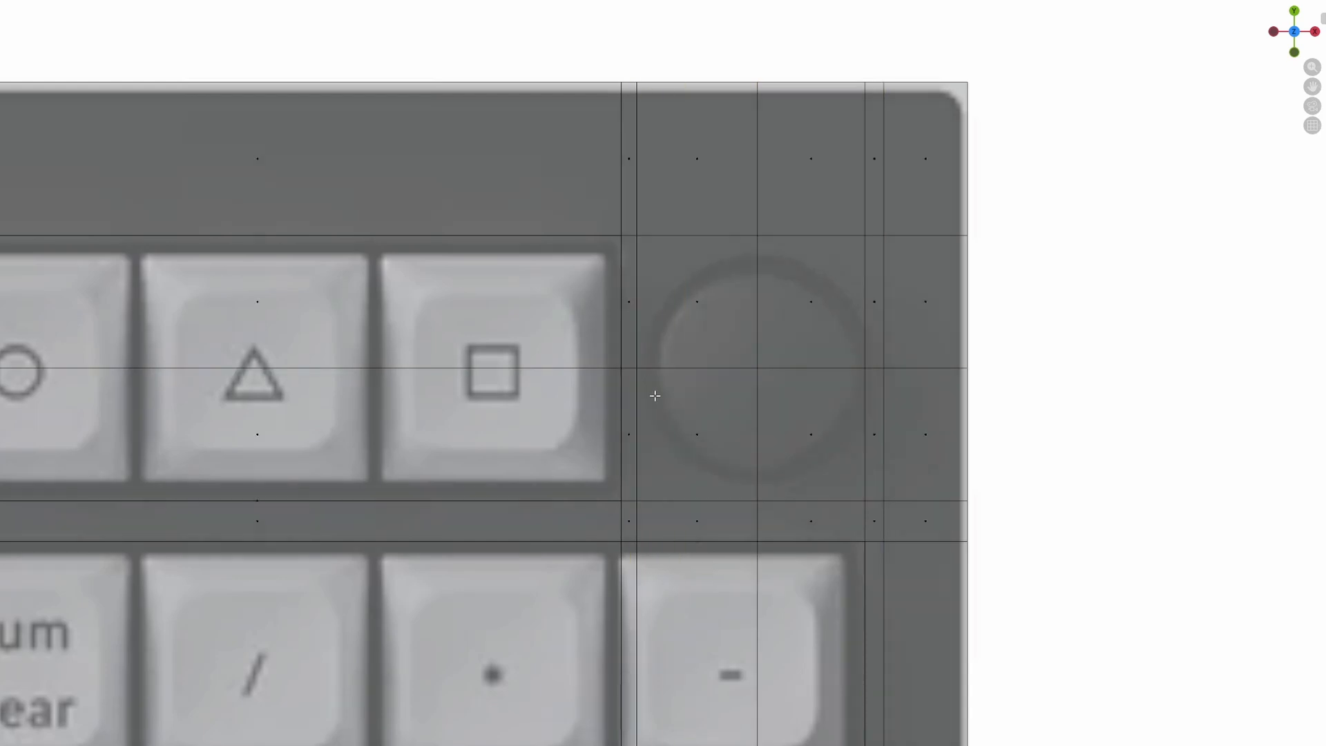
{"action": "key", "text": "ctrl+r"}
{"action": "left_click", "coordinate": [671, 363]}
{"action": "left_click", "coordinate": [633, 415]}
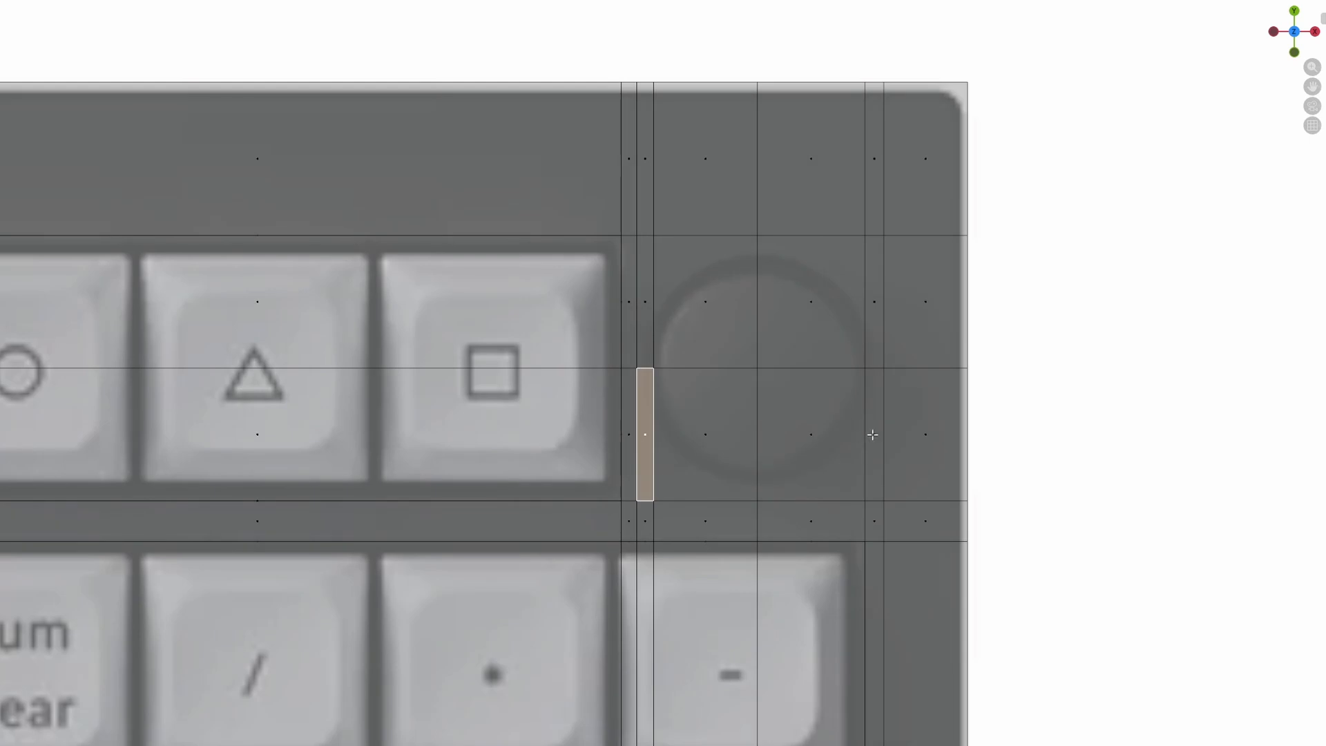
Step: Select the block of faces covering the knob, inset it slightly and delete the inner faces to open a hole
{"action": "left_click", "coordinate": [873, 322], "text": "ctrl+shift"}
{"action": "key", "text": "i"}
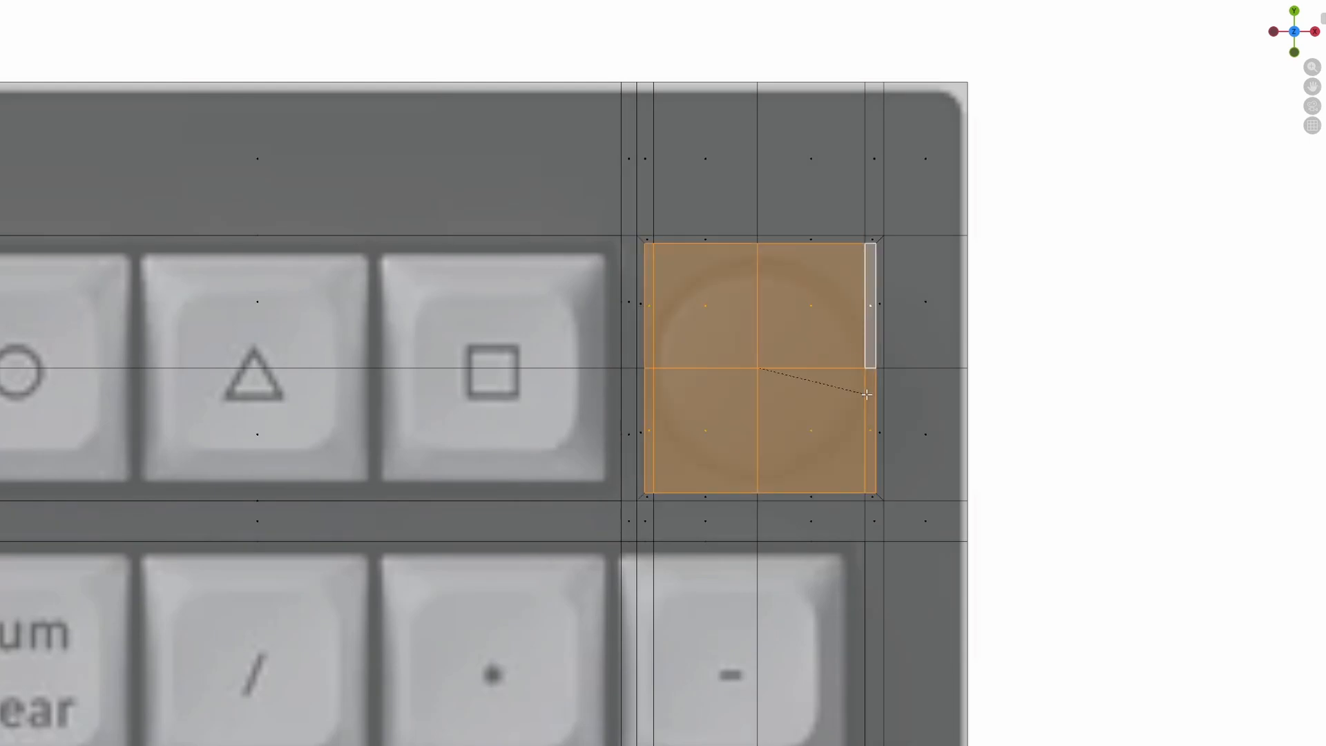
{"action": "key", "text": "x"}
{"action": "left_click", "coordinate": [812, 416]}
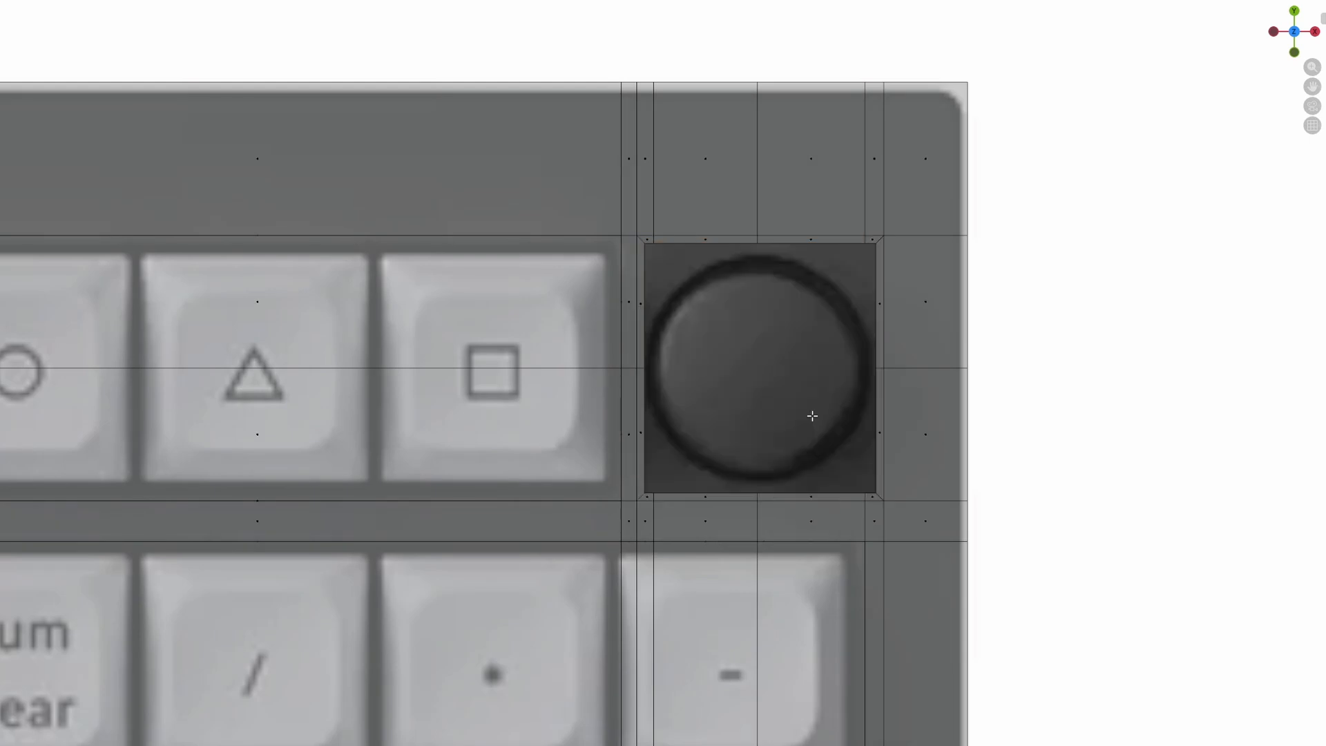
Step: Turn the hole's edge loop into a circle with LoopTools and scale it to fit around the knob outline
{"action": "right_click", "coordinate": [860, 451]}
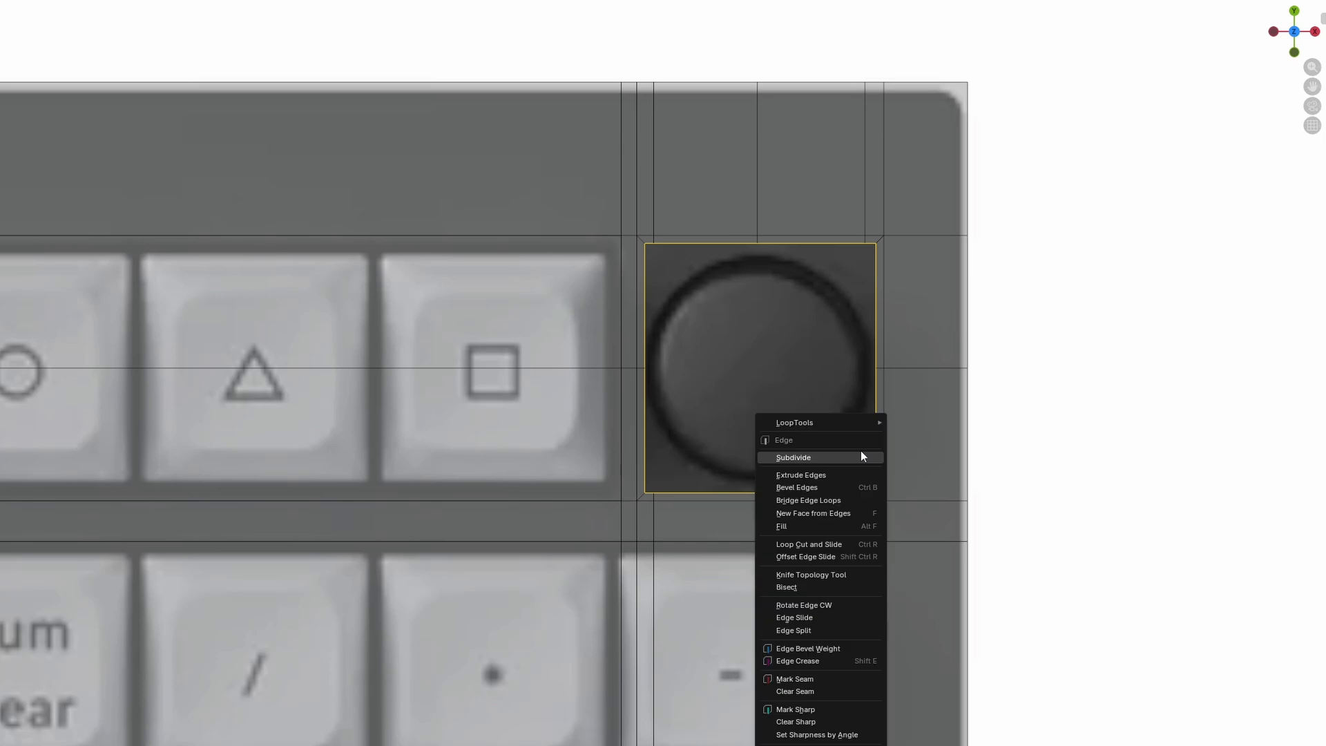
{"action": "mouse_move", "coordinate": [847, 421]}
{"action": "left_click", "coordinate": [930, 432]}
{"action": "key", "text": "s"}
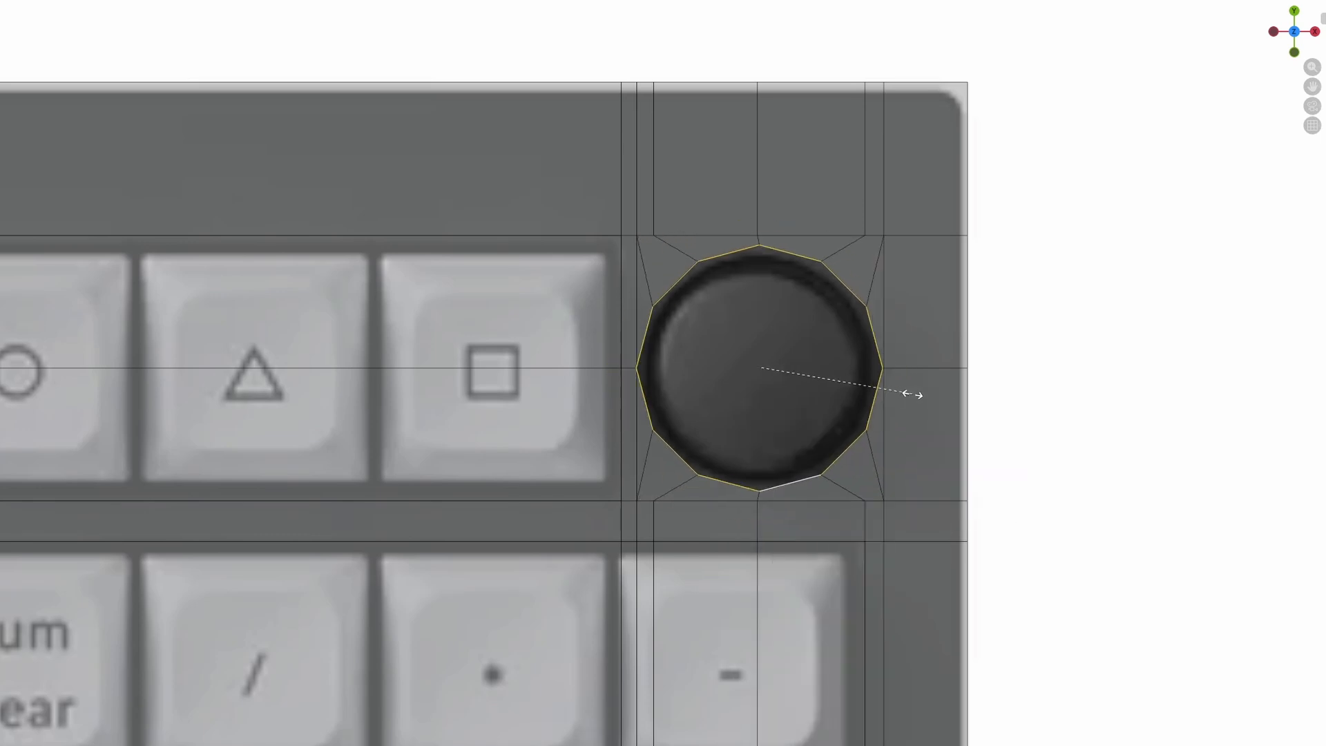
{"action": "left_click", "coordinate": [890, 380]}
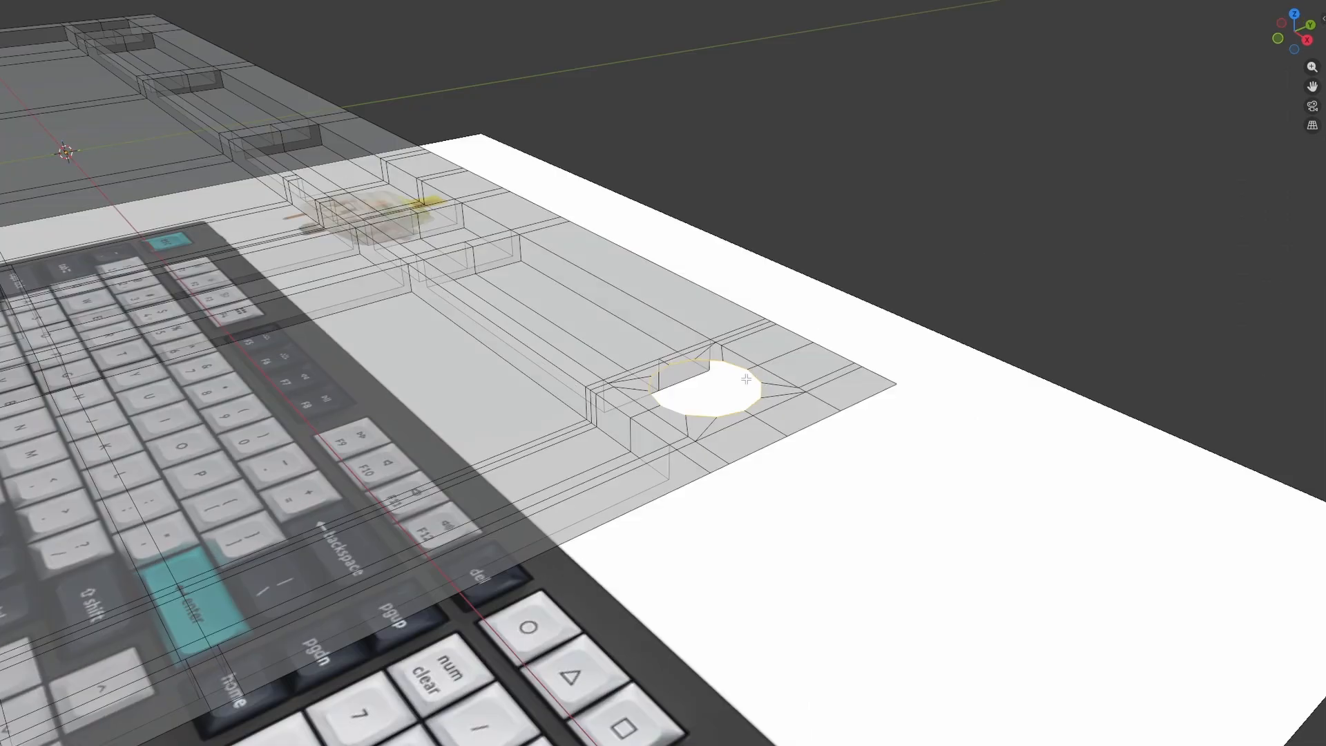
Step: Extrude the knob hole's edge loop down along Z, flatten it and align it with the bottom of the key recesses
{"action": "key", "text": "e"}
{"action": "key", "text": "z"}
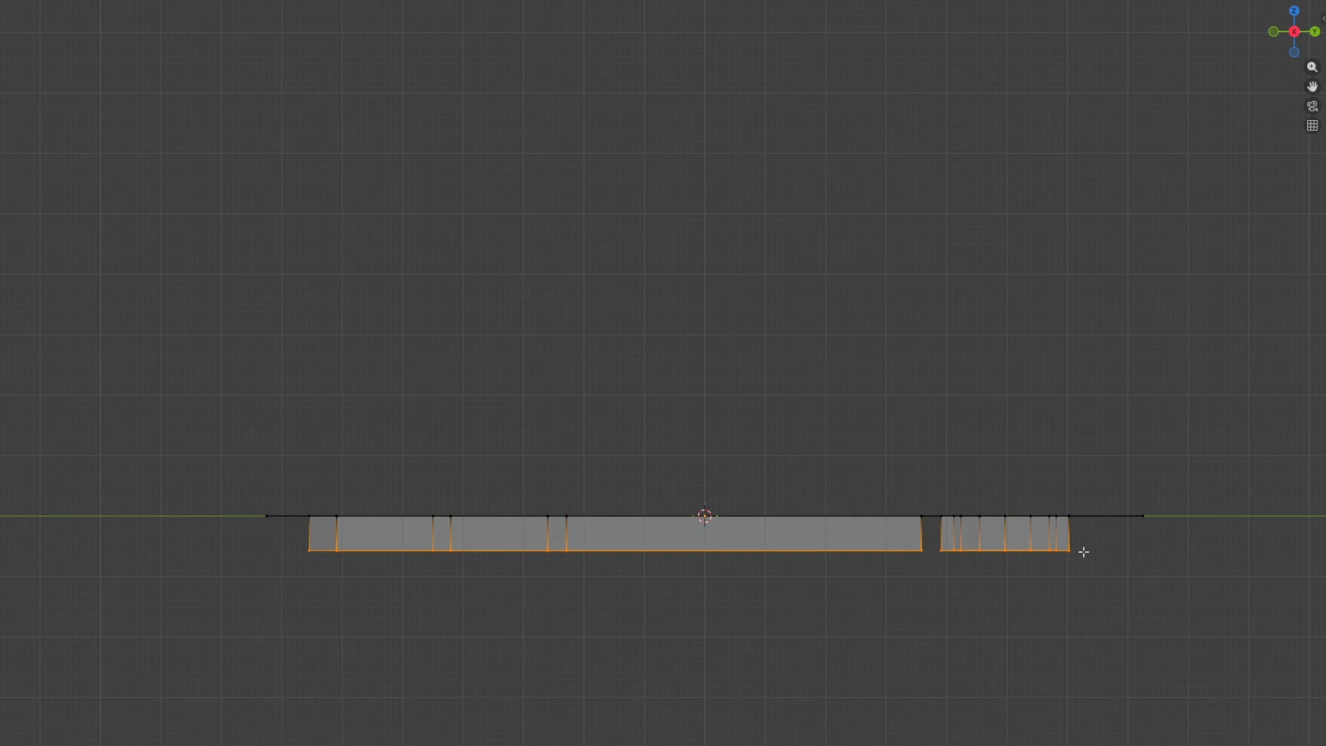
{"action": "key", "text": "s"}
{"action": "key", "text": "z"}
{"action": "left_click", "coordinate": [1086, 553]}
{"action": "scroll", "coordinate": [1066, 573], "scroll_direction": "up", "scroll_amount": 4}
{"action": "scroll", "coordinate": [1067, 573], "scroll_direction": "down", "scroll_amount": 1}
{"action": "scroll", "coordinate": [769, 640], "scroll_direction": "down", "scroll_amount": 1}
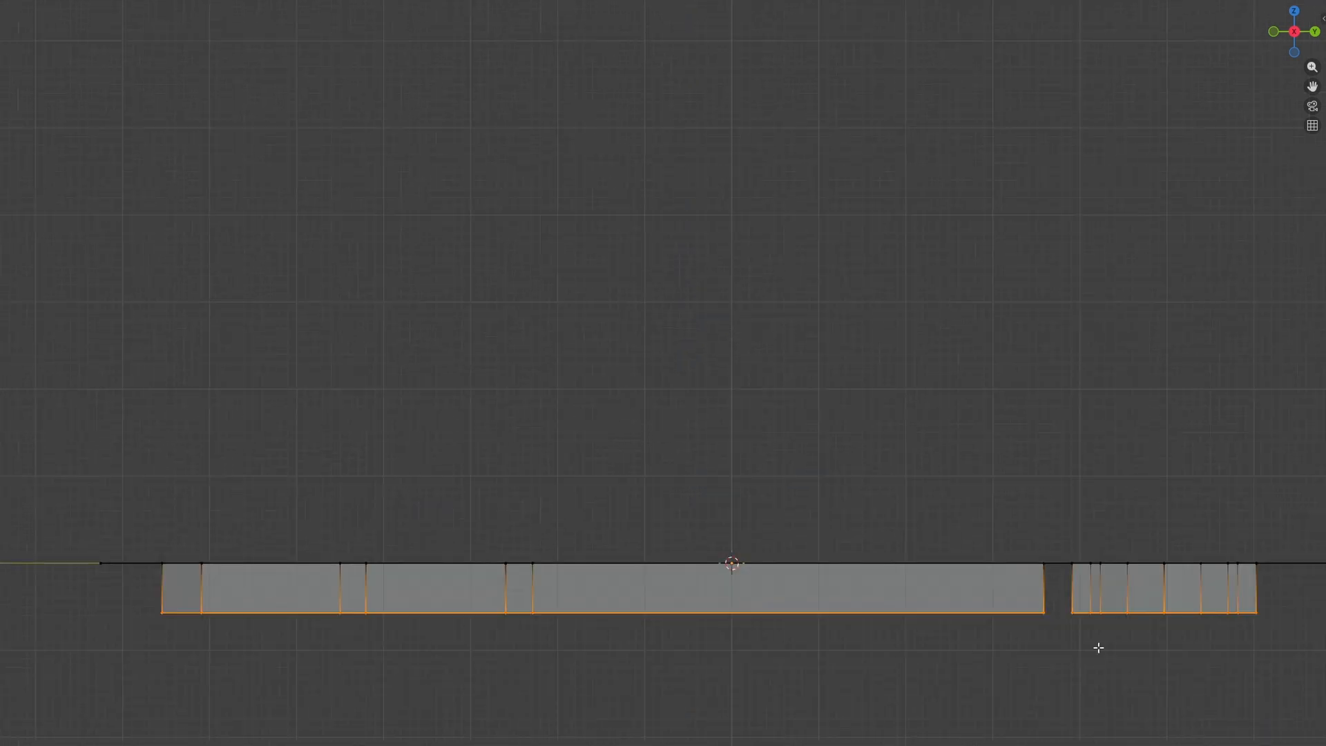
{"action": "middle_click_drag", "start_coordinate": [1098, 648], "coordinate": [974, 536], "text": "shift"}
{"action": "scroll", "coordinate": [973, 536], "scroll_direction": "up", "scroll_amount": 1}
{"action": "key", "text": "g"}
{"action": "key", "text": "z"}
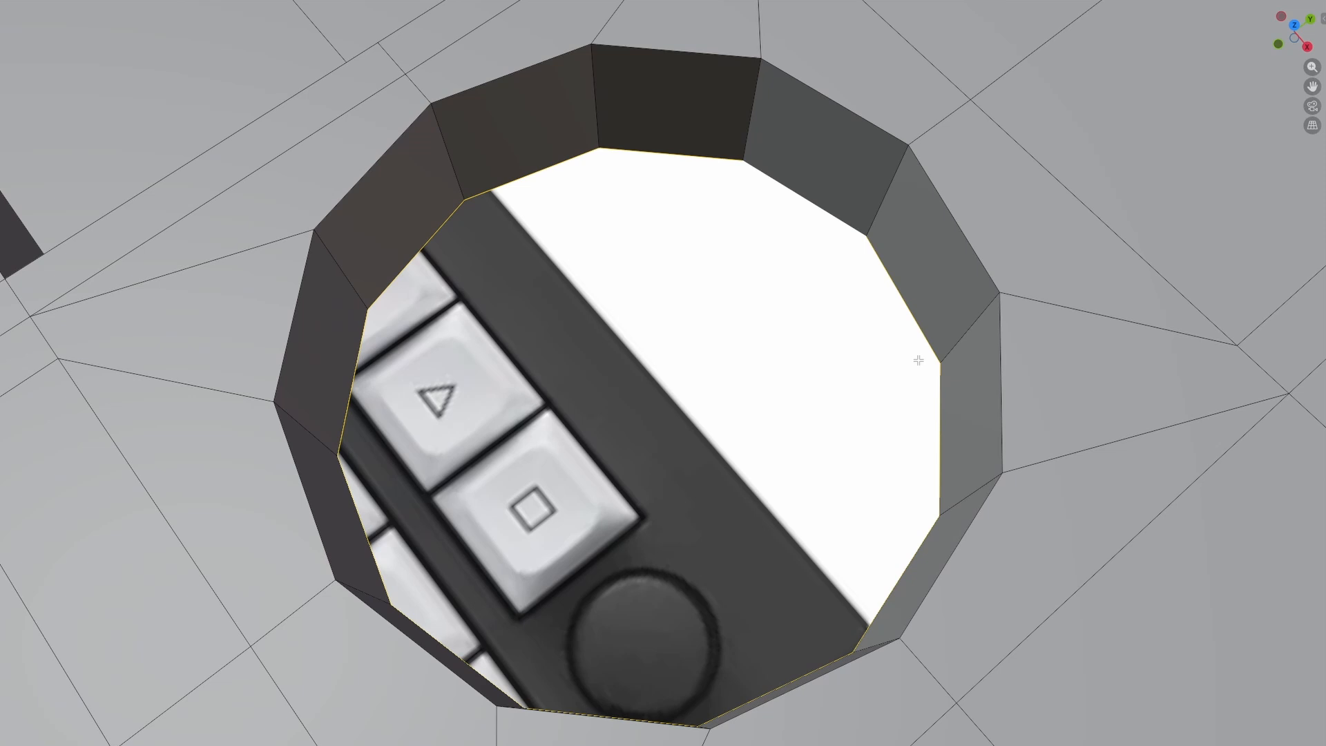
Step: Extrude the bottom loop of the knob hole inward and merge the innermost loop at its centre to close the floor
{"action": "key", "text": "s"}
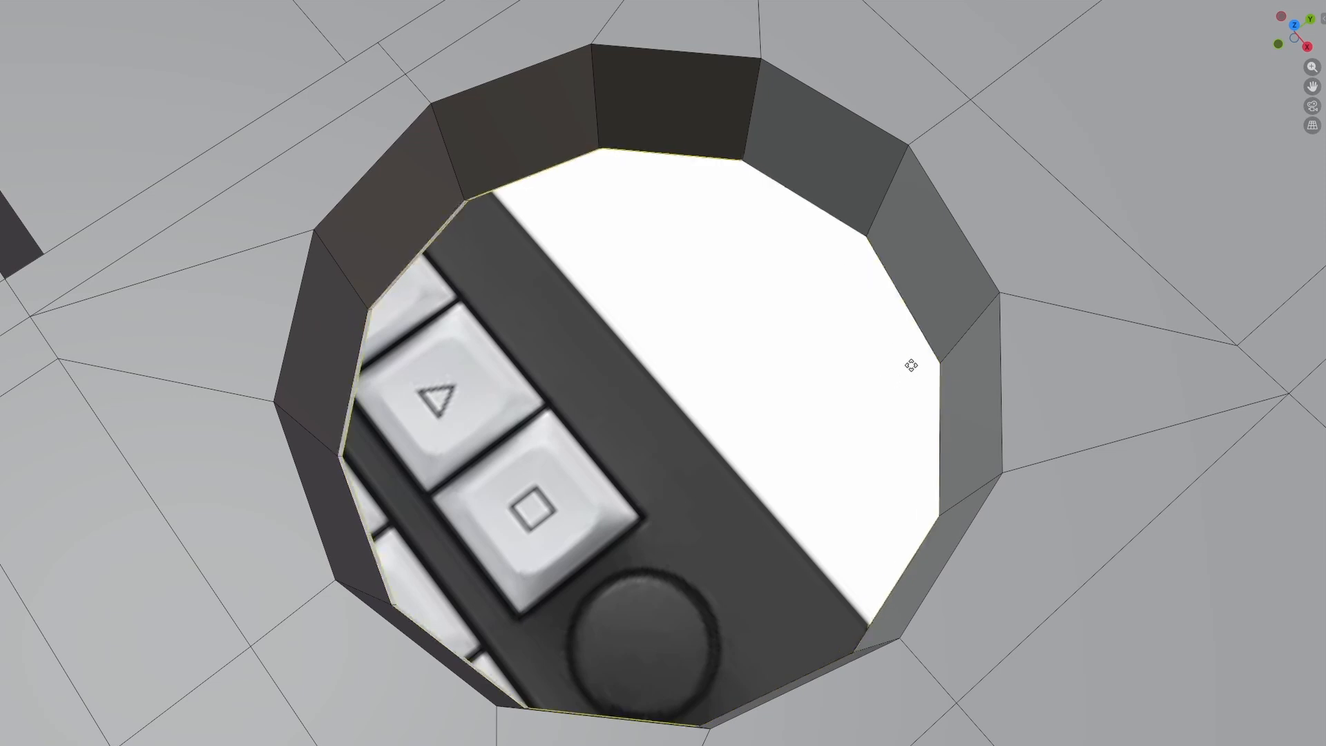
{"action": "left_click", "coordinate": [921, 363]}
{"action": "key", "text": "e"}
{"action": "key", "text": "s"}
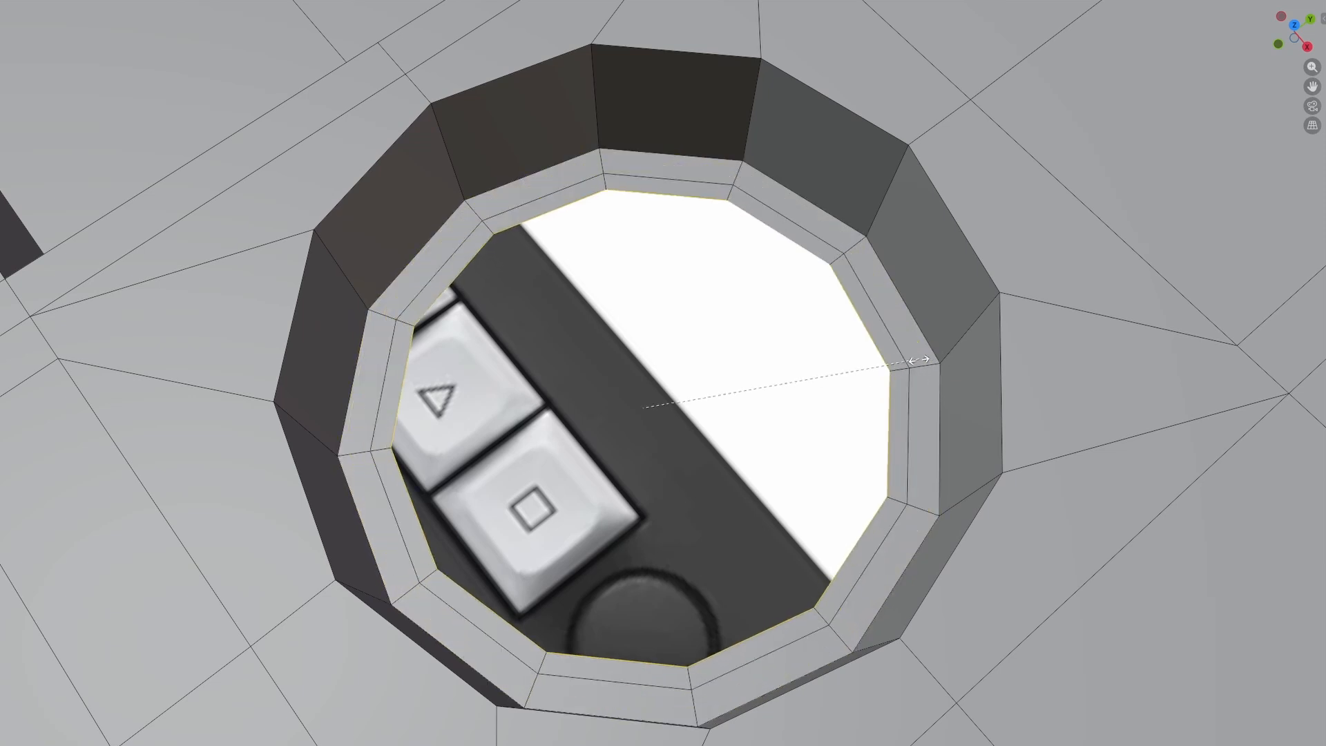
{"action": "left_click", "coordinate": [896, 361]}
{"action": "key", "text": "m"}
{"action": "left_click", "coordinate": [897, 367]}
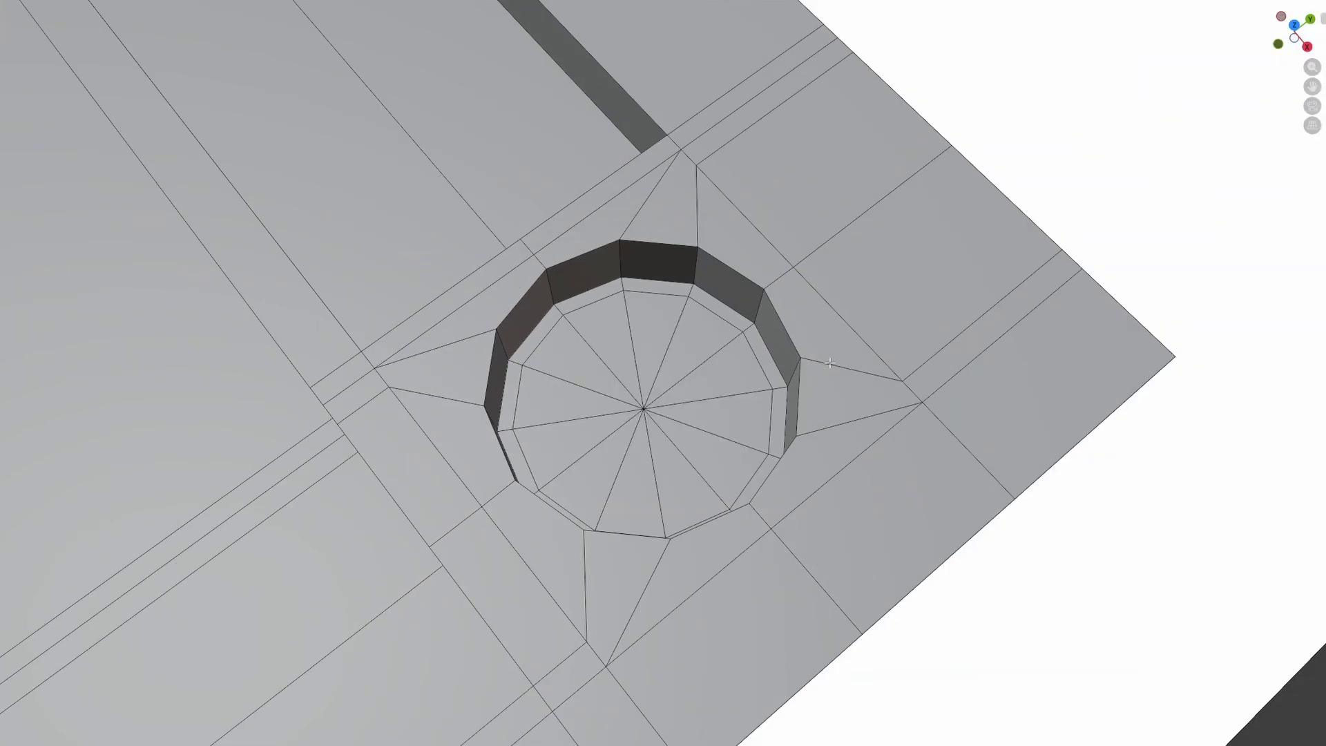
Step: Bevel the top rim edge loop of the knob recess with a narrow width
{"action": "scroll", "coordinate": [841, 349], "scroll_direction": "up", "scroll_amount": 2}
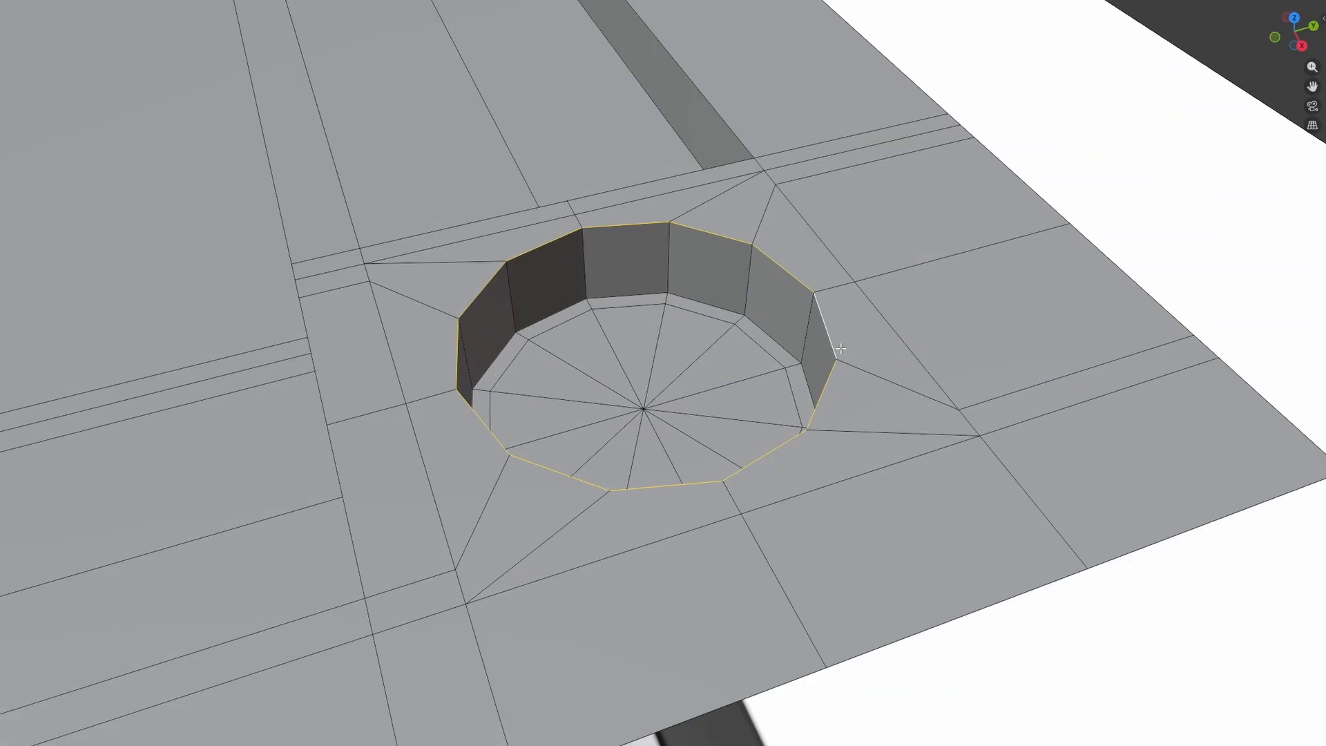
{"action": "key", "text": "ctrl+b"}
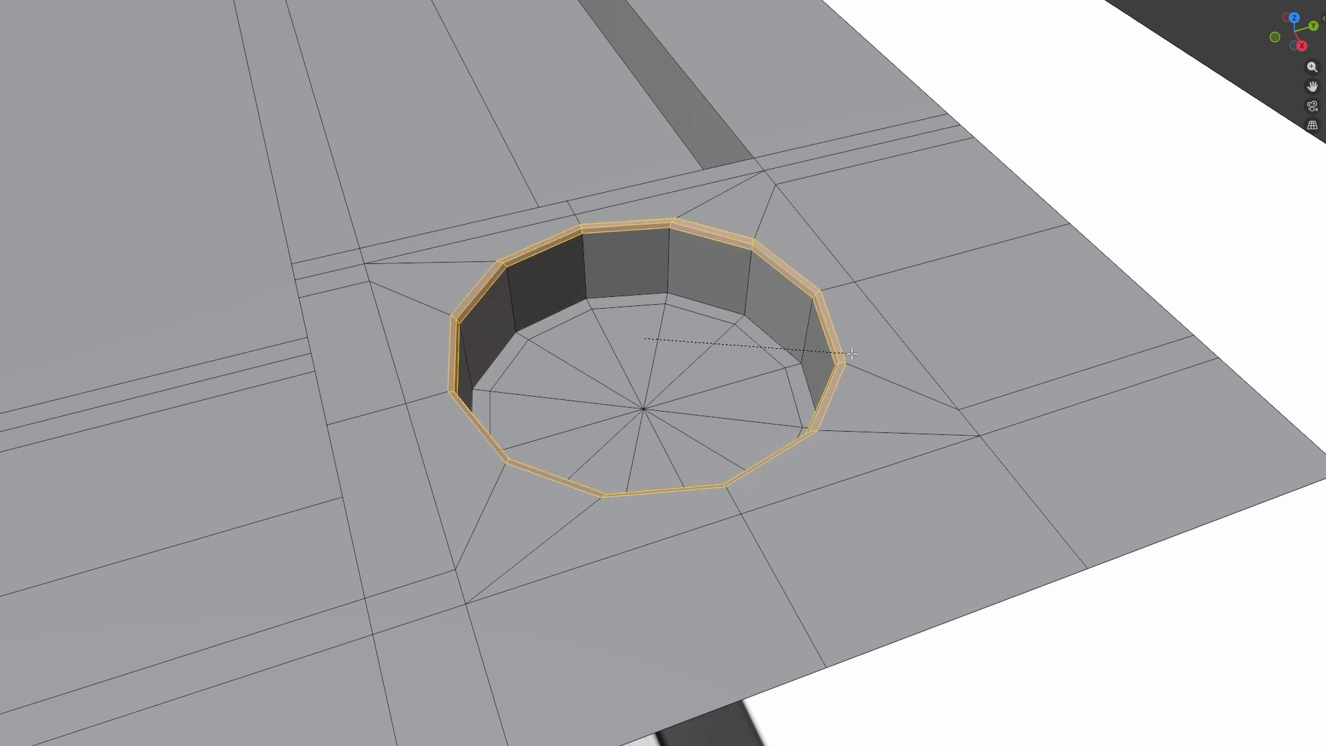
{"action": "left_click", "coordinate": [854, 353]}
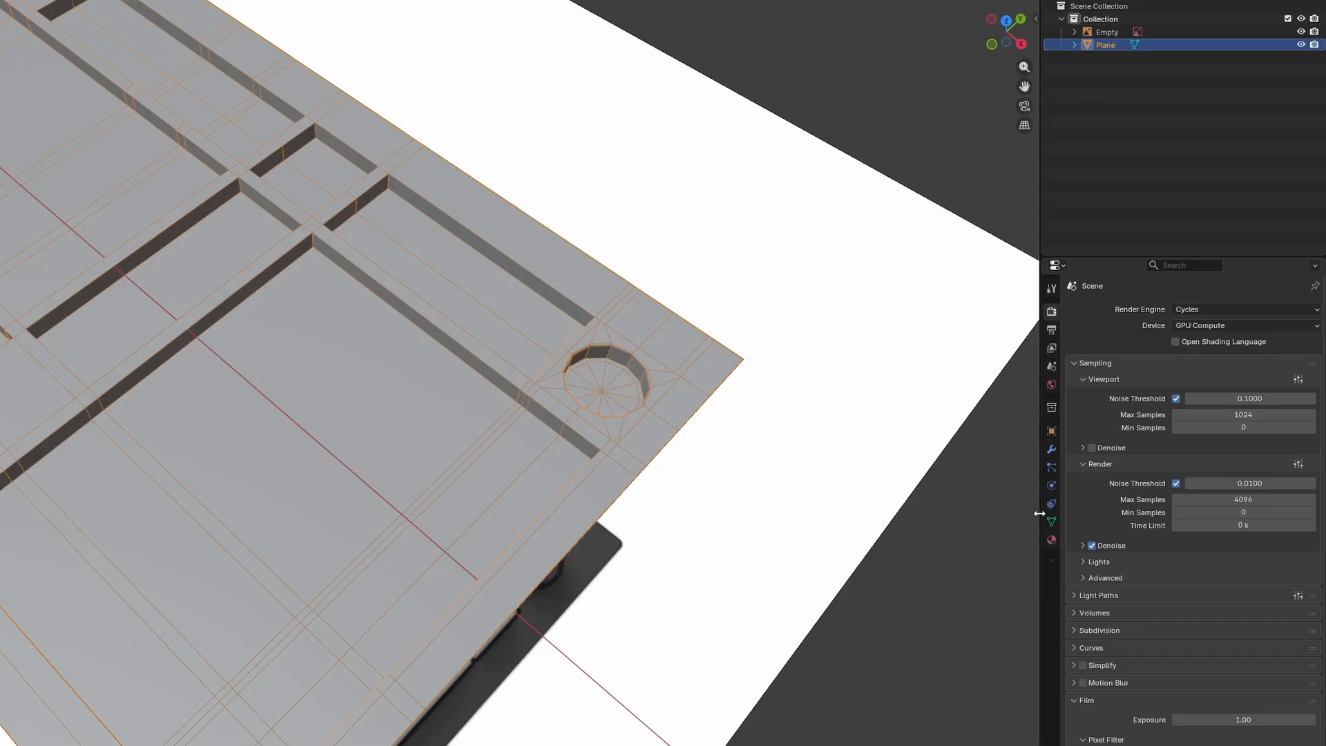
Step: Add a Bevel modifier to the keyboard plane with Limit Method None and an amount of 0.001 m
{"action": "left_click", "coordinate": [1052, 451]}
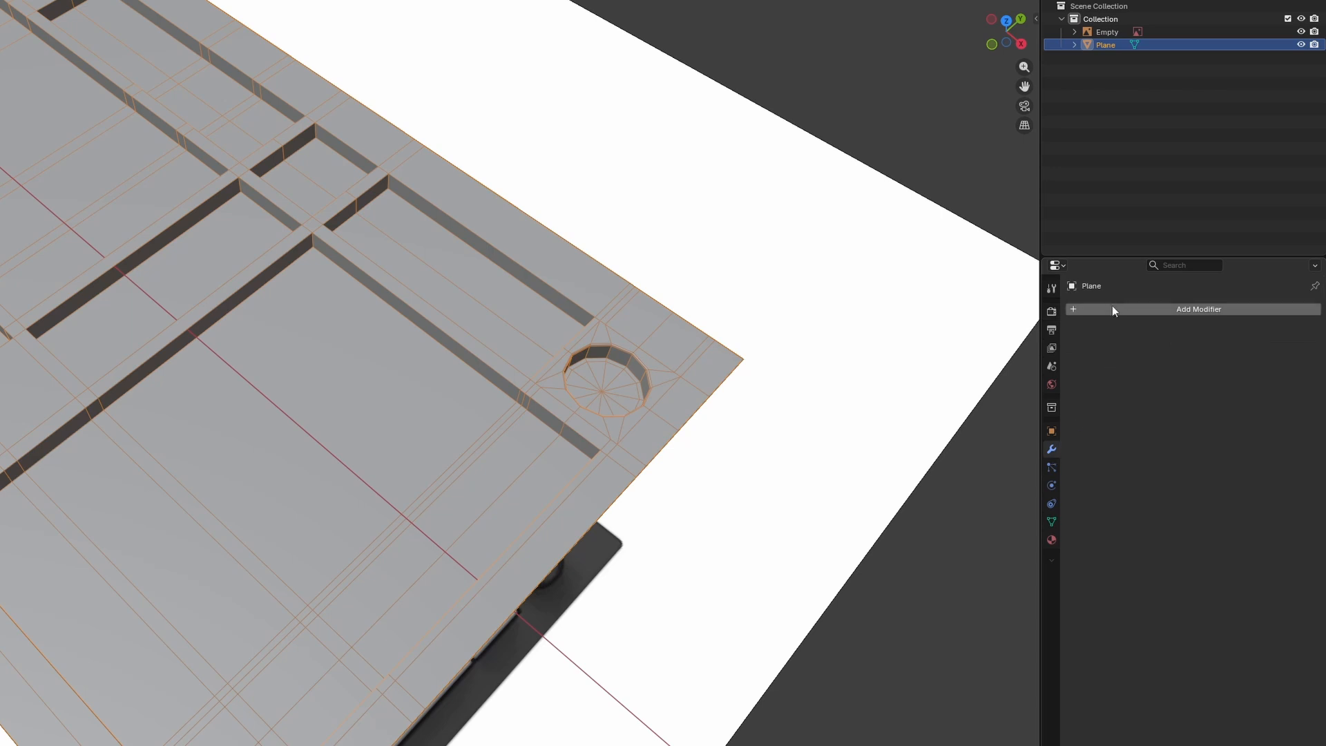
{"action": "left_click", "coordinate": [1111, 305]}
{"action": "type", "text": "bevel"}
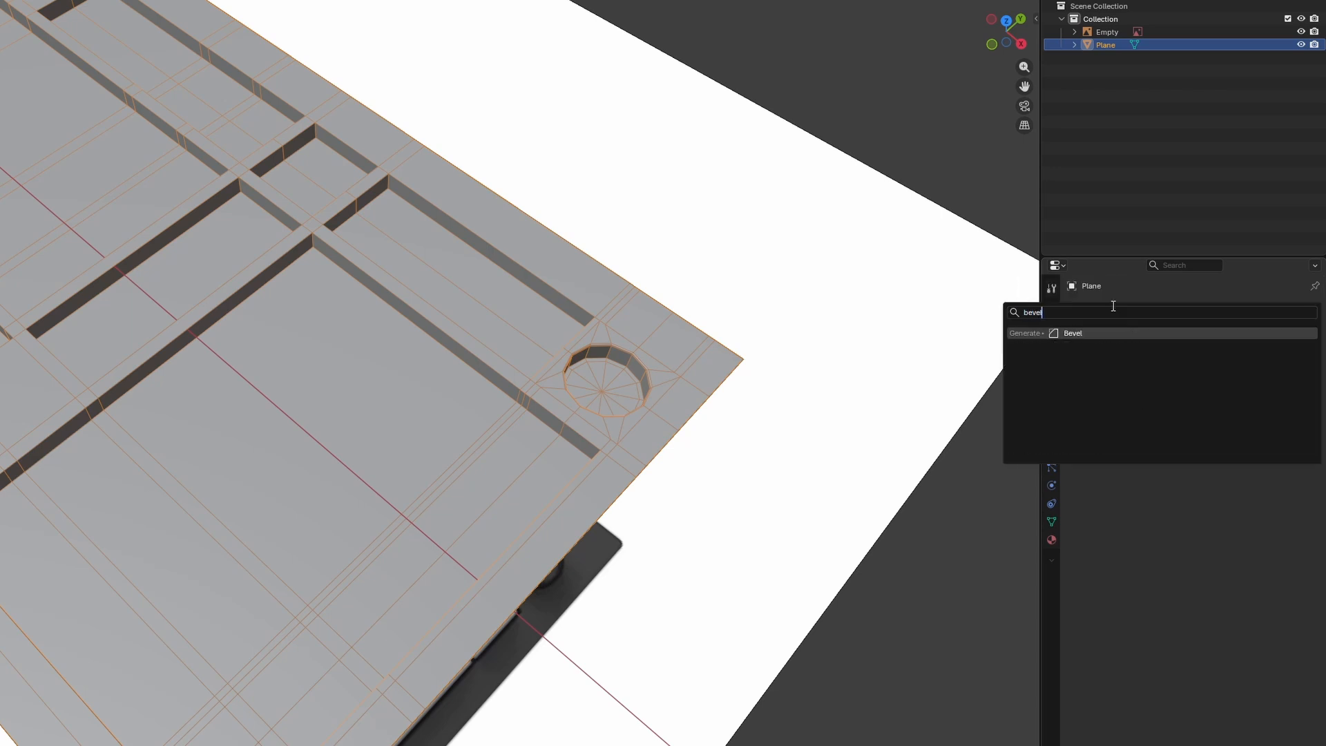
{"action": "key", "text": "Return"}
{"action": "left_click", "coordinate": [1189, 420]}
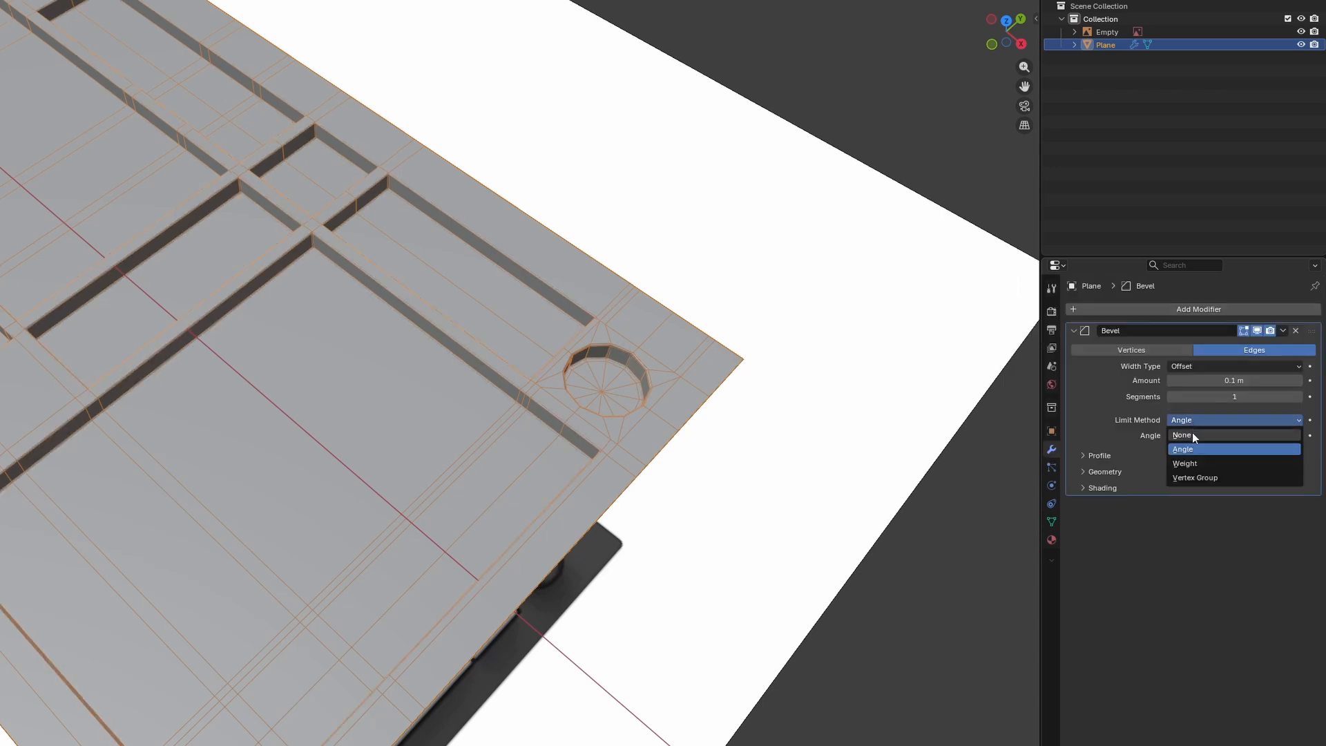
{"action": "left_click", "coordinate": [1192, 433]}
{"action": "left_click", "coordinate": [1239, 381]}
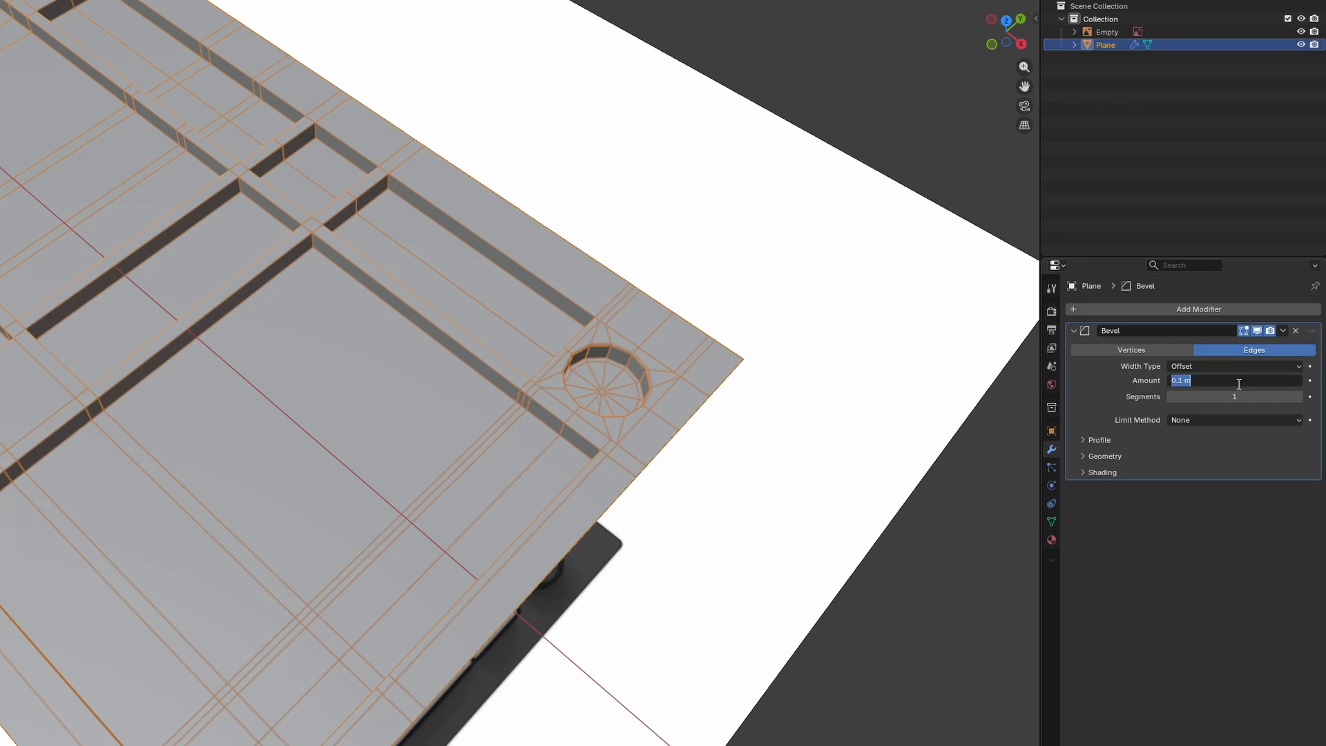
{"action": "type", "text": ".001"}
{"action": "key", "text": "Return"}
Step: Add a Subdivision Surface modifier to the keyboard plane and set the Bevel modifier to 2 segments
{"action": "scroll", "coordinate": [519, 373], "scroll_direction": "up", "scroll_amount": 3}
{"action": "left_click", "coordinate": [1108, 309]}
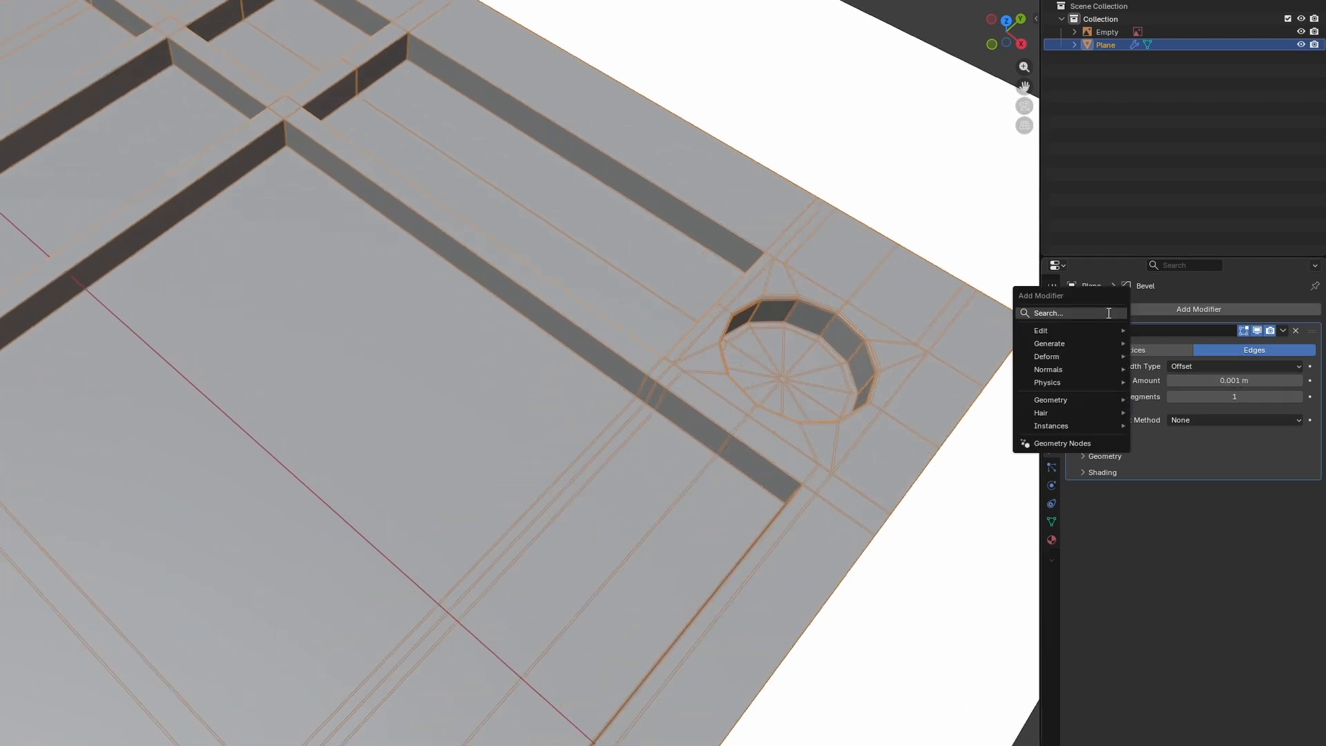
{"action": "left_click", "coordinate": [1108, 313]}
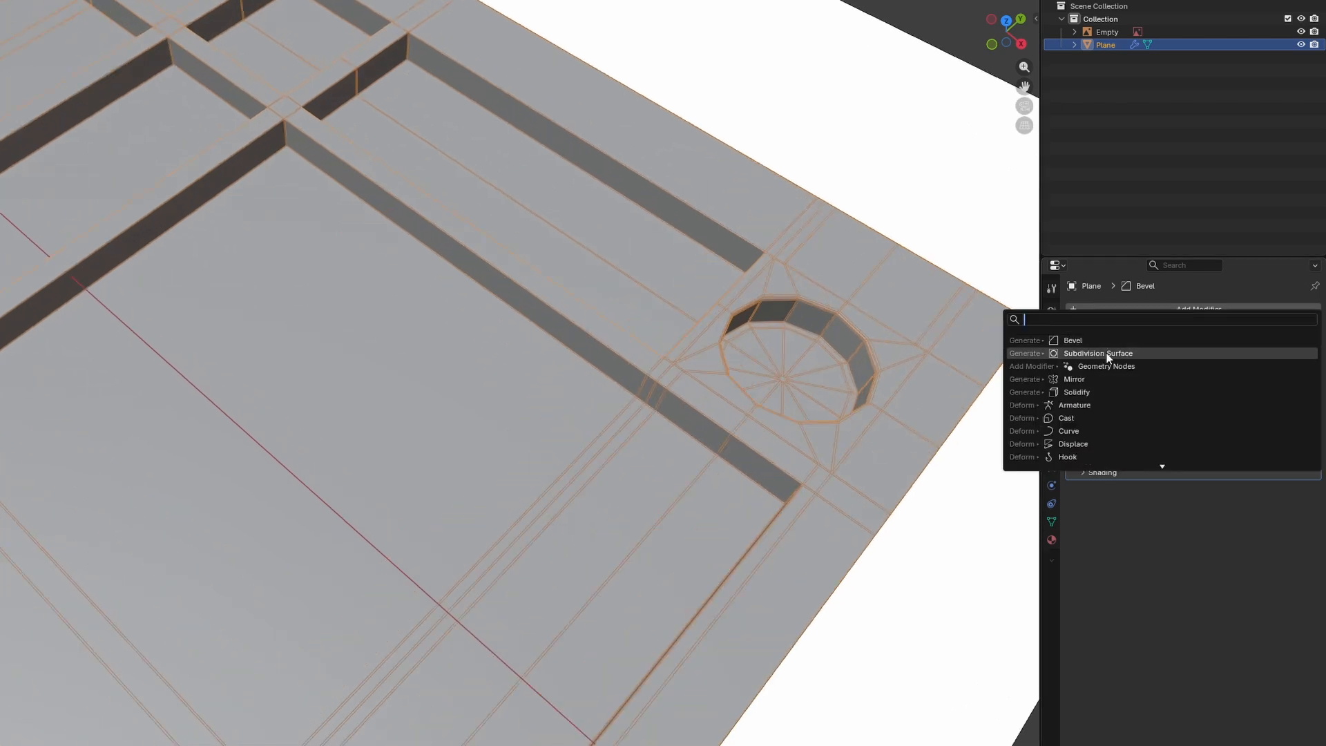
{"action": "left_click", "coordinate": [1108, 355]}
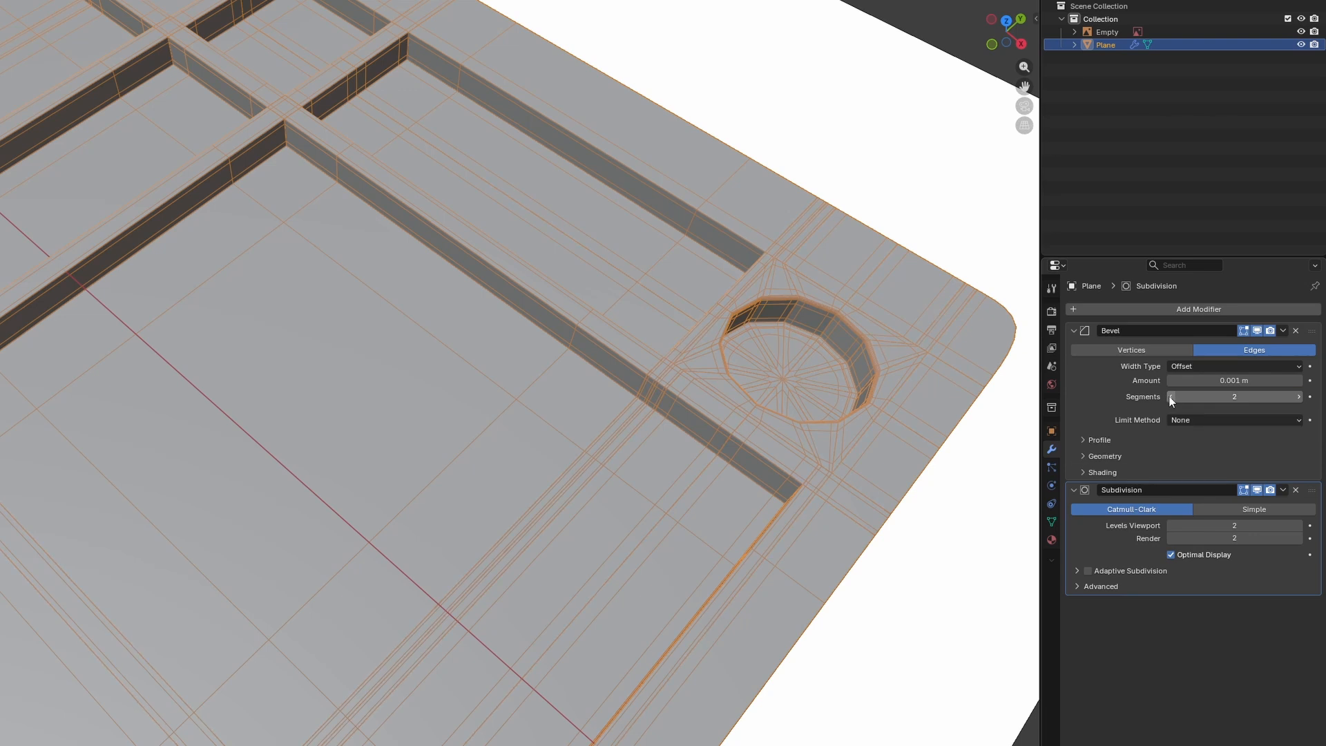
{"action": "scroll", "coordinate": [859, 399], "scroll_direction": "down", "scroll_amount": 2}
{"action": "scroll", "coordinate": [725, 460], "scroll_direction": "up", "scroll_amount": 4}
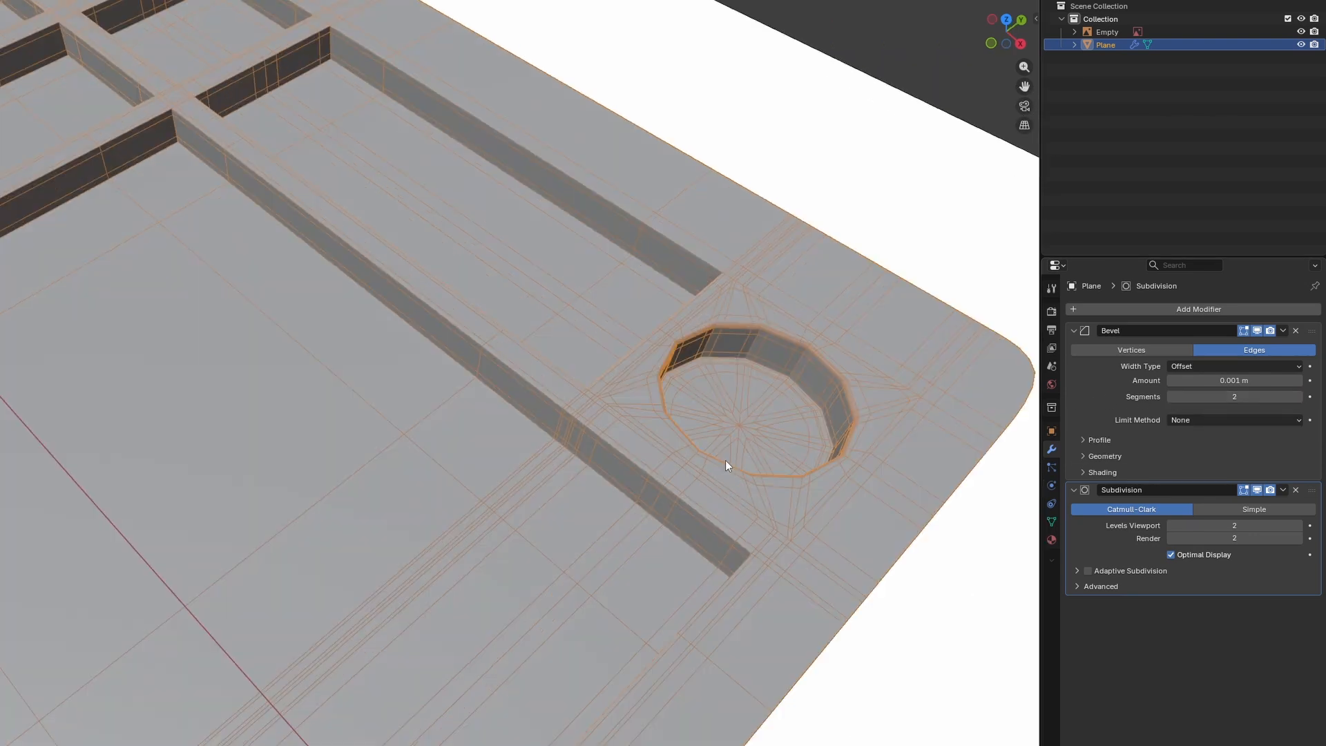
{"action": "middle_click_drag", "start_coordinate": [725, 460], "coordinate": [442, 438], "text": "shift"}
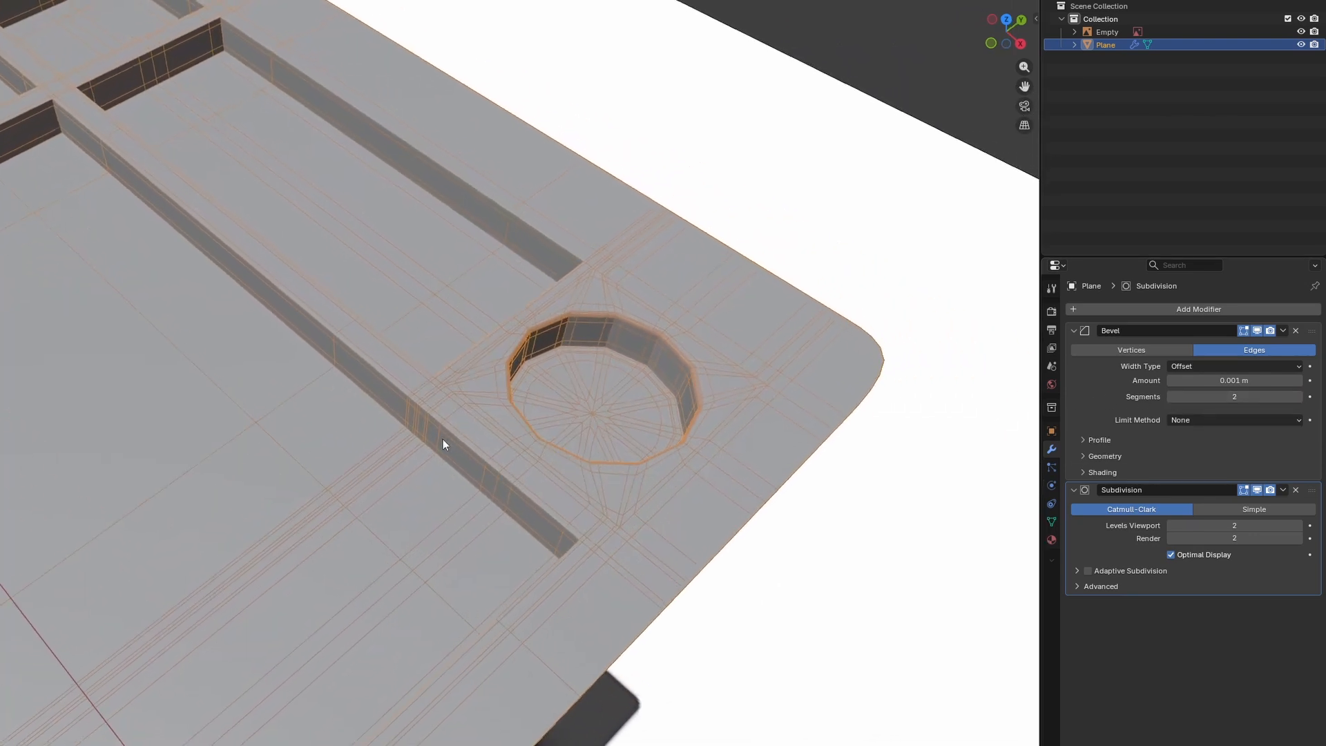
Step: Switch the Bevel modifier's Limit Method to Vertex Group and create a new vertex group on the keyboard mesh
{"action": "left_click", "coordinate": [1182, 421]}
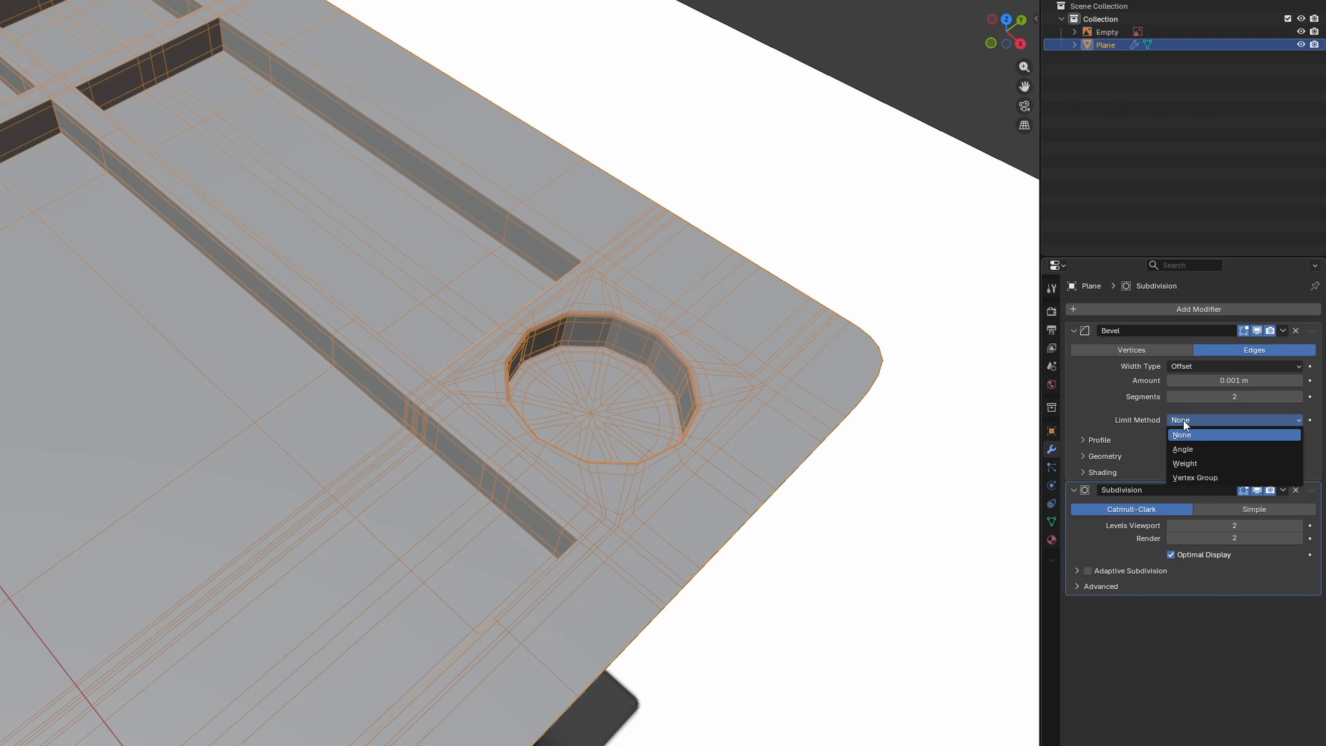
{"action": "left_click", "coordinate": [1198, 478]}
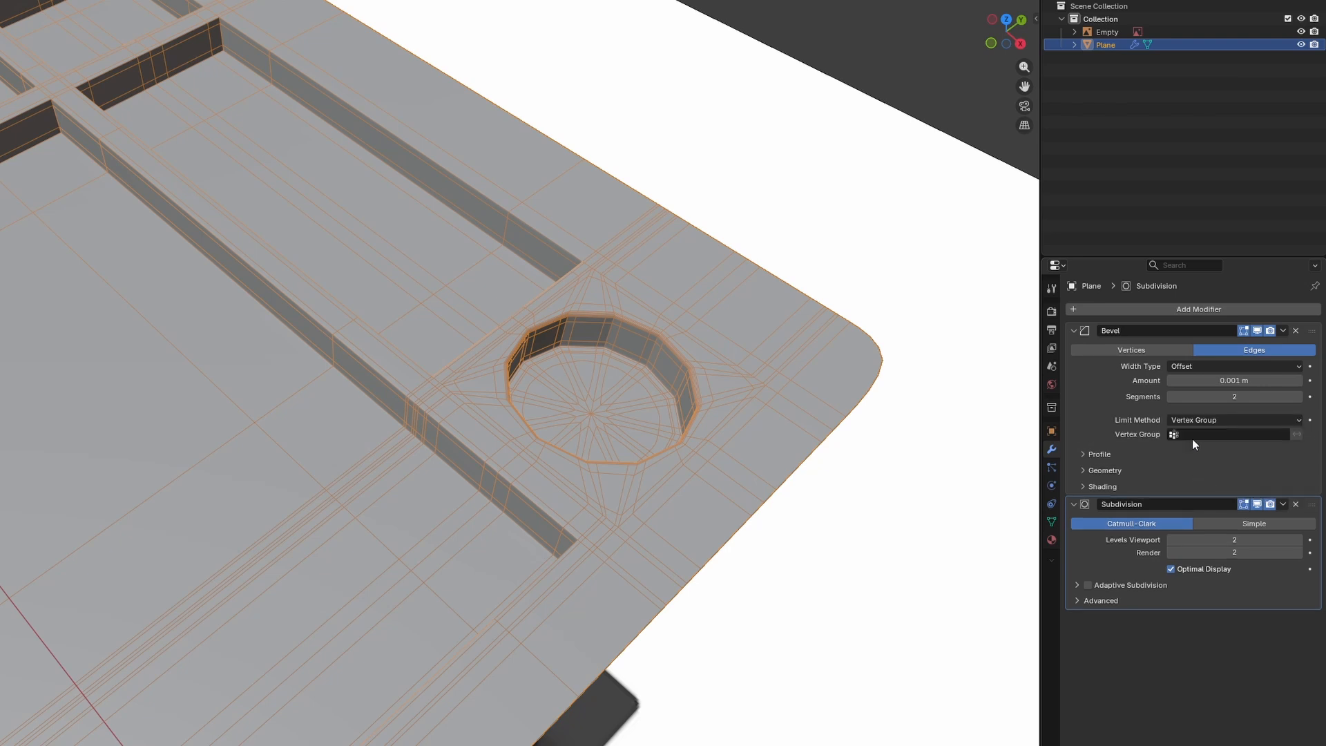
{"action": "left_click", "coordinate": [1051, 522]}
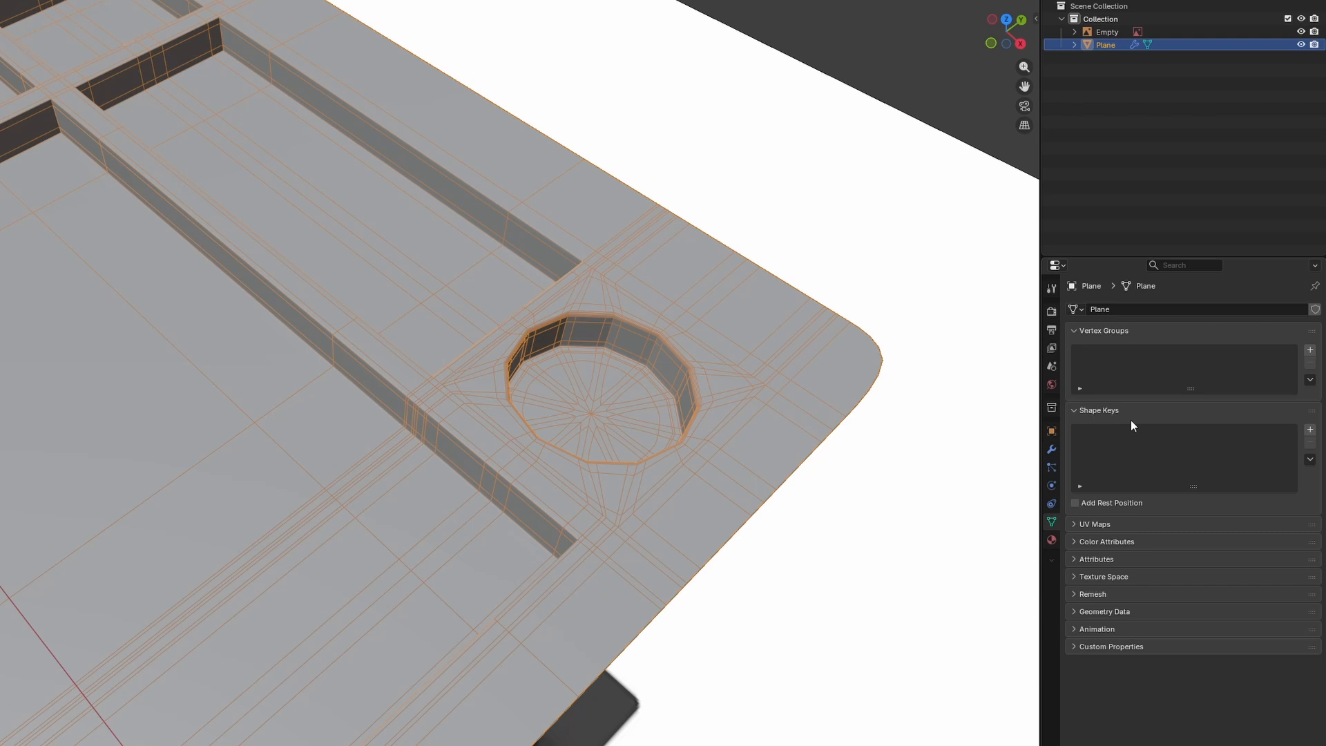
{"action": "left_click", "coordinate": [1309, 350]}
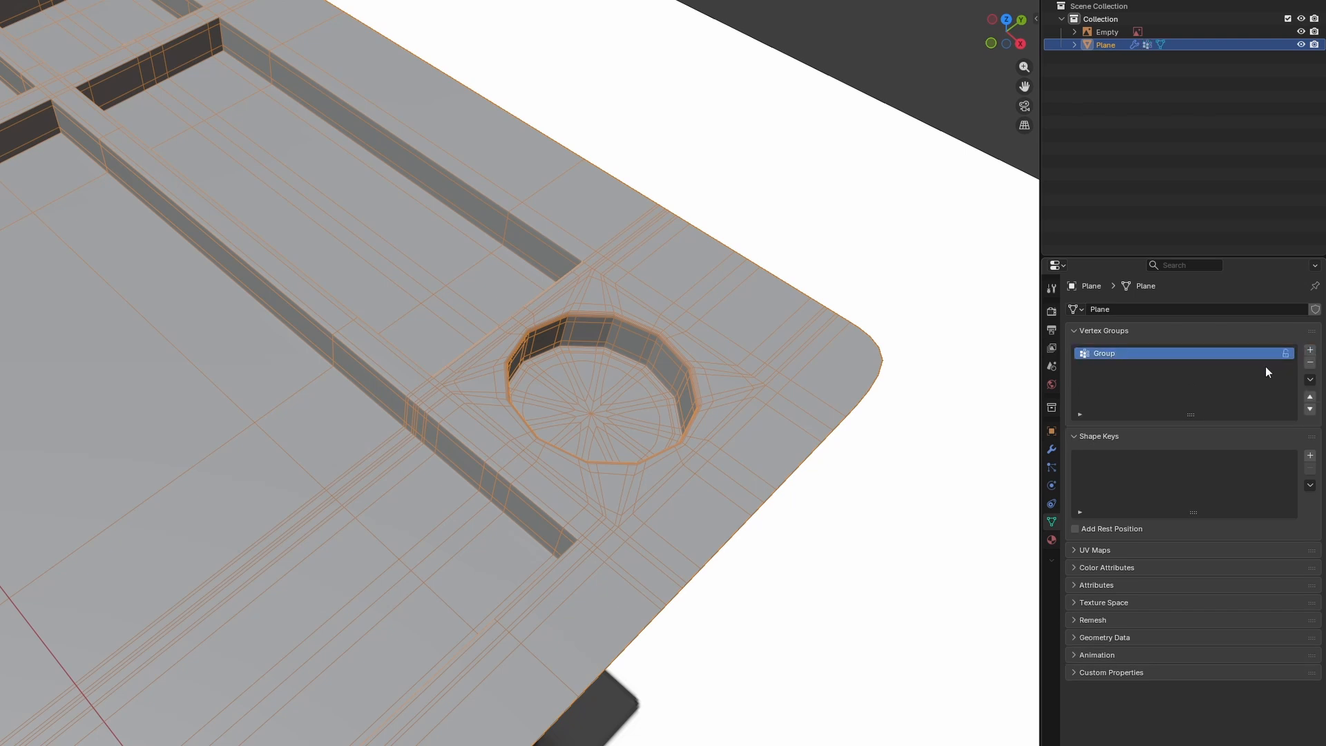
Step: Assign all keyboard mesh vertices to the vertex group, and remove the knob recess vertices, including its rim, from it
{"action": "key", "text": "ctrl+Tab"}
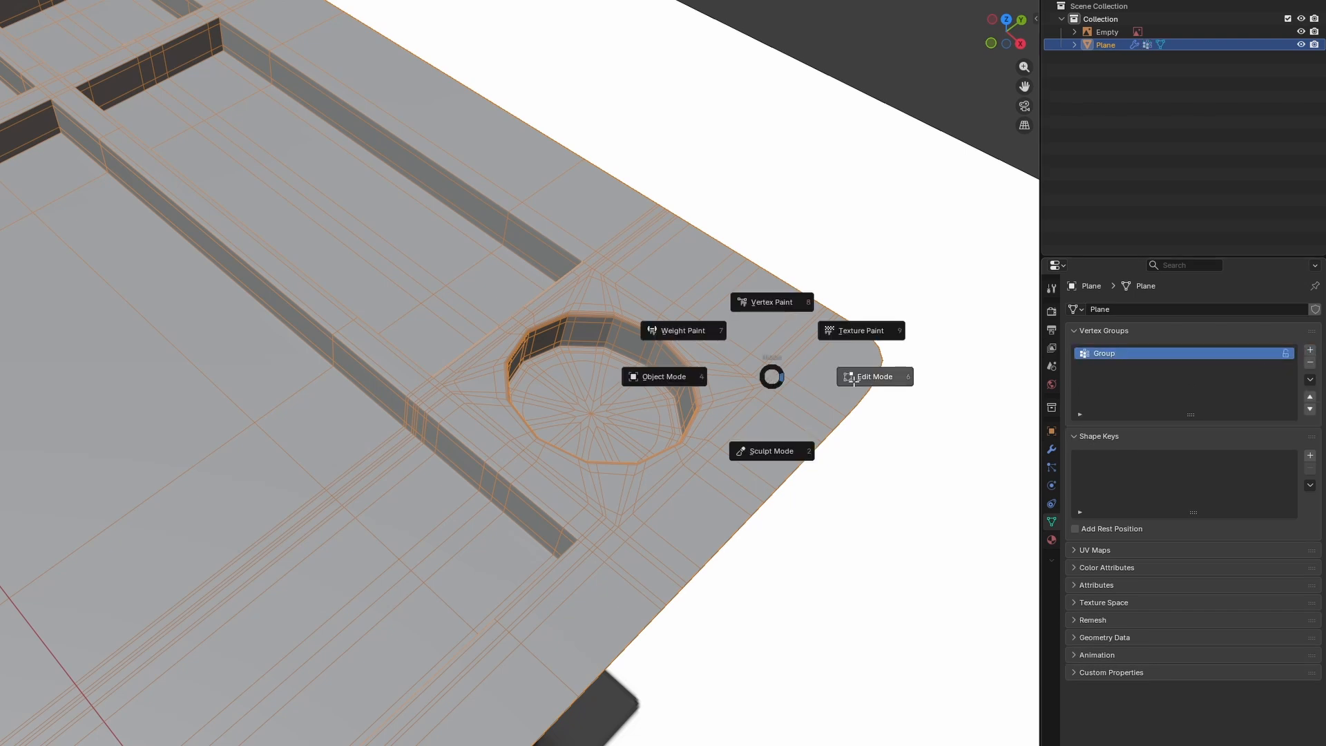
{"action": "left_click", "coordinate": [855, 379]}
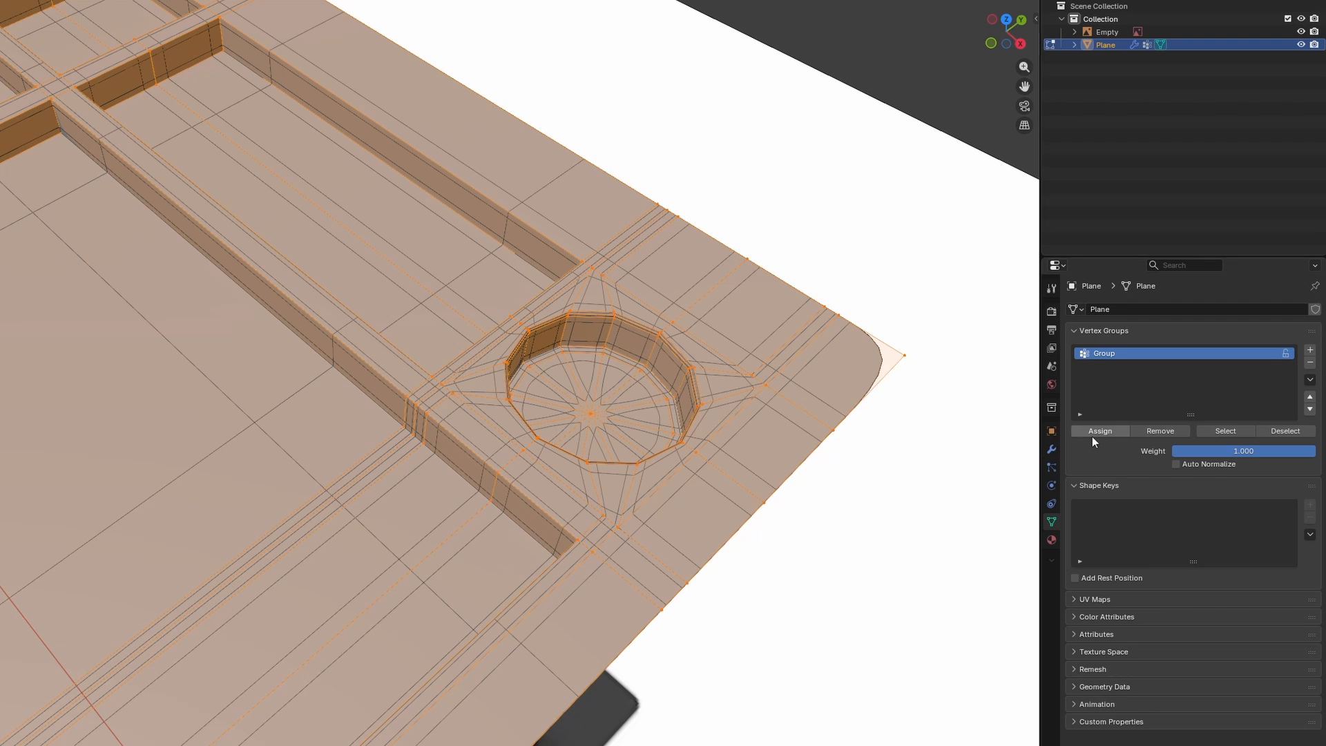
{"action": "left_click", "coordinate": [594, 411]}
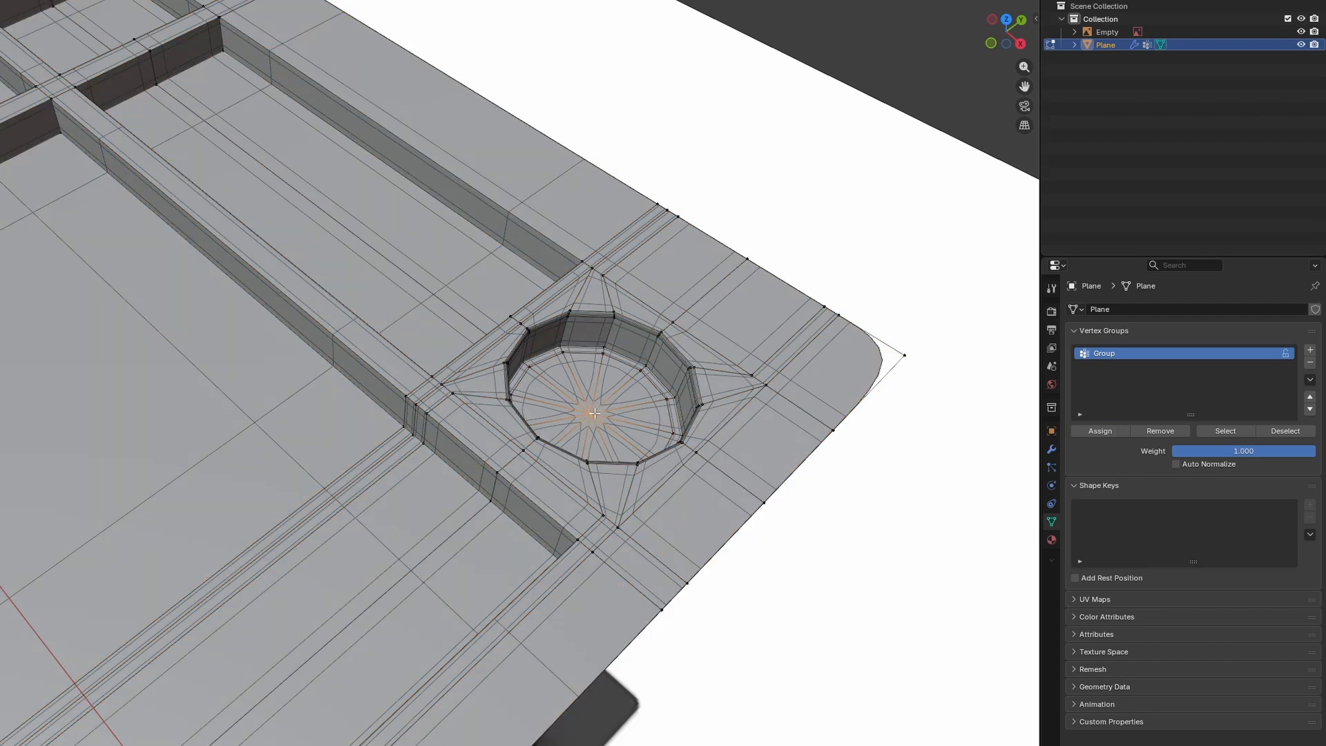
{"action": "key", "text": "ctrl+KP_Add"}
{"action": "key", "text": "ctrl+KP_Add"}
{"action": "key", "text": "ctrl+KP_Add"}
{"action": "key", "text": "ctrl+KP_Add"}
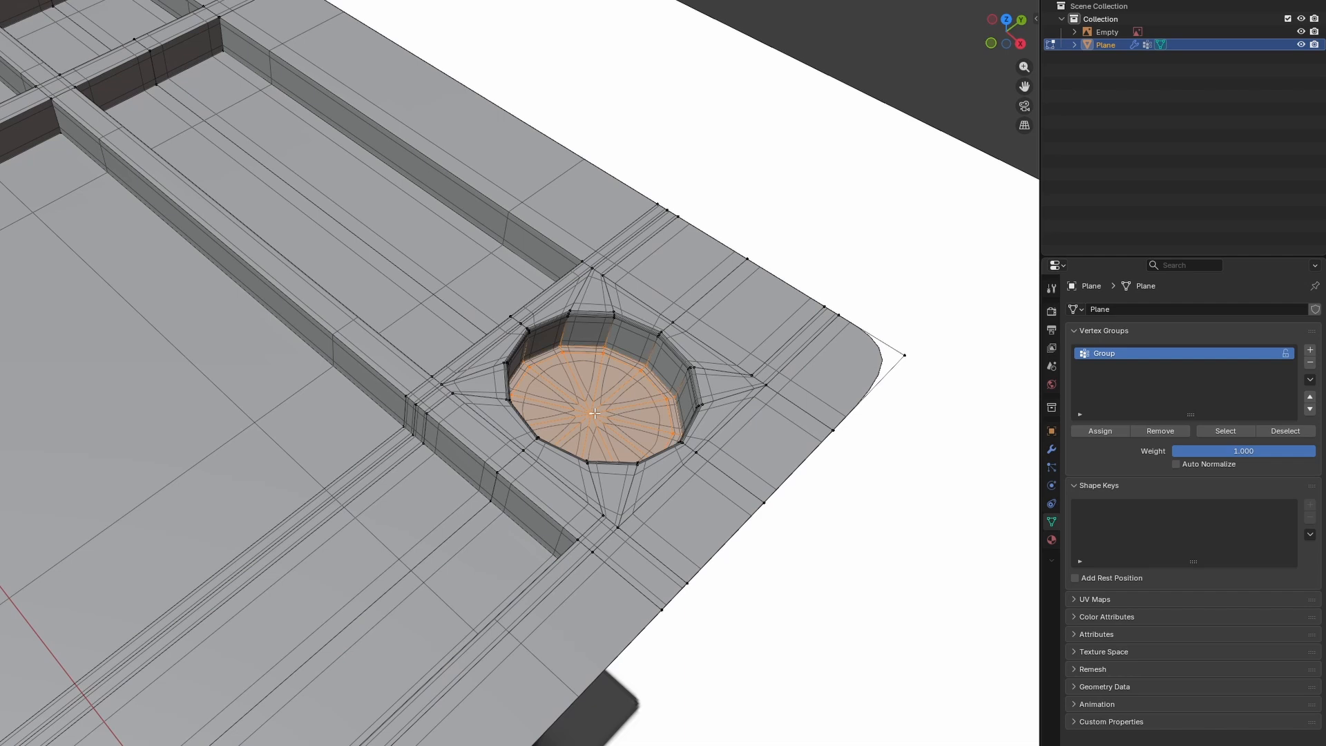
{"action": "key", "text": "ctrl+KP_Add"}
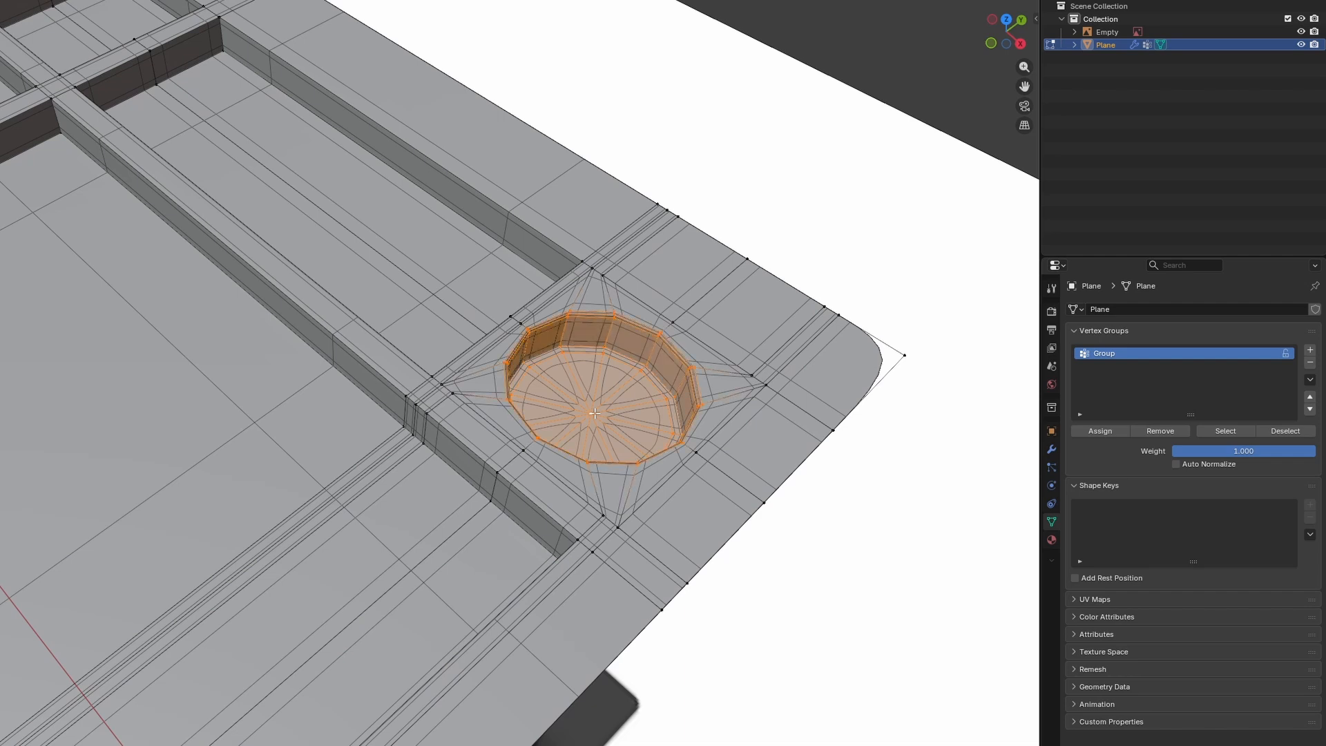
{"action": "left_click", "coordinate": [1142, 431]}
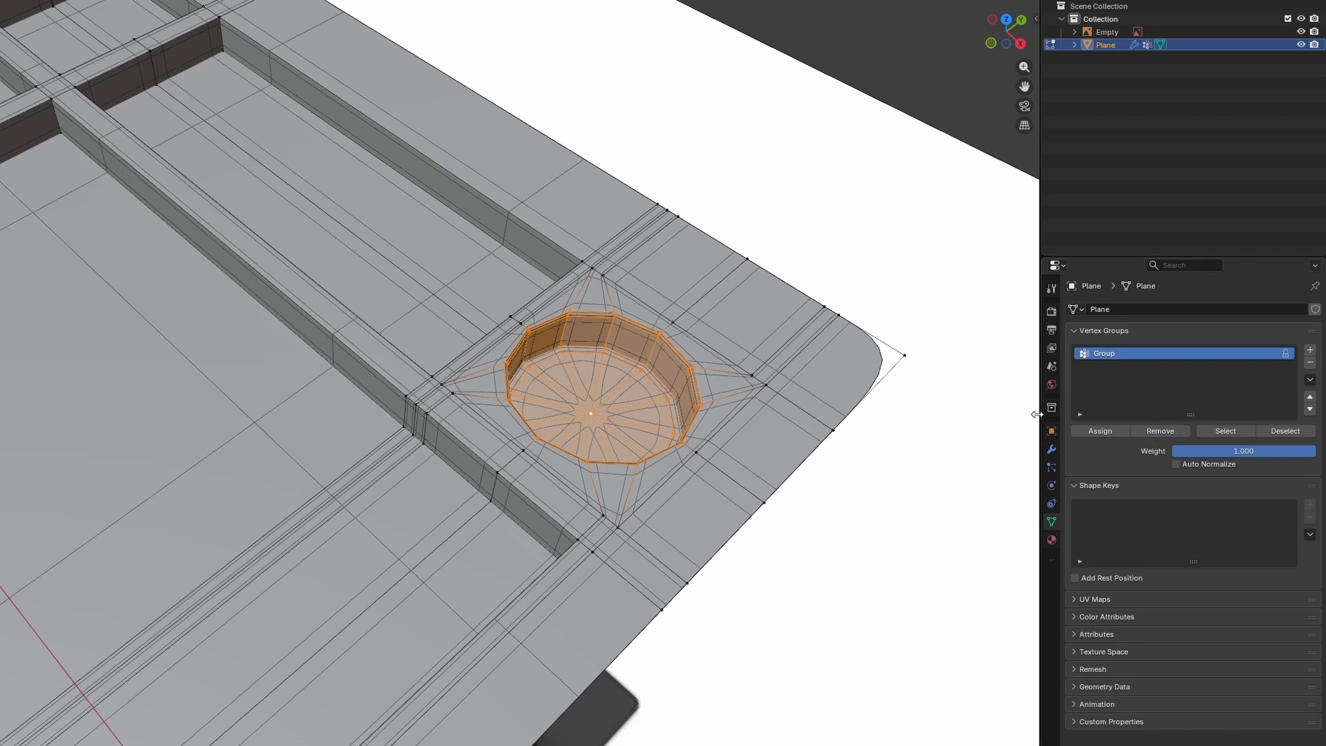
Step: Set the Bevel modifier's vertex group to Group
{"action": "left_click", "coordinate": [1052, 450]}
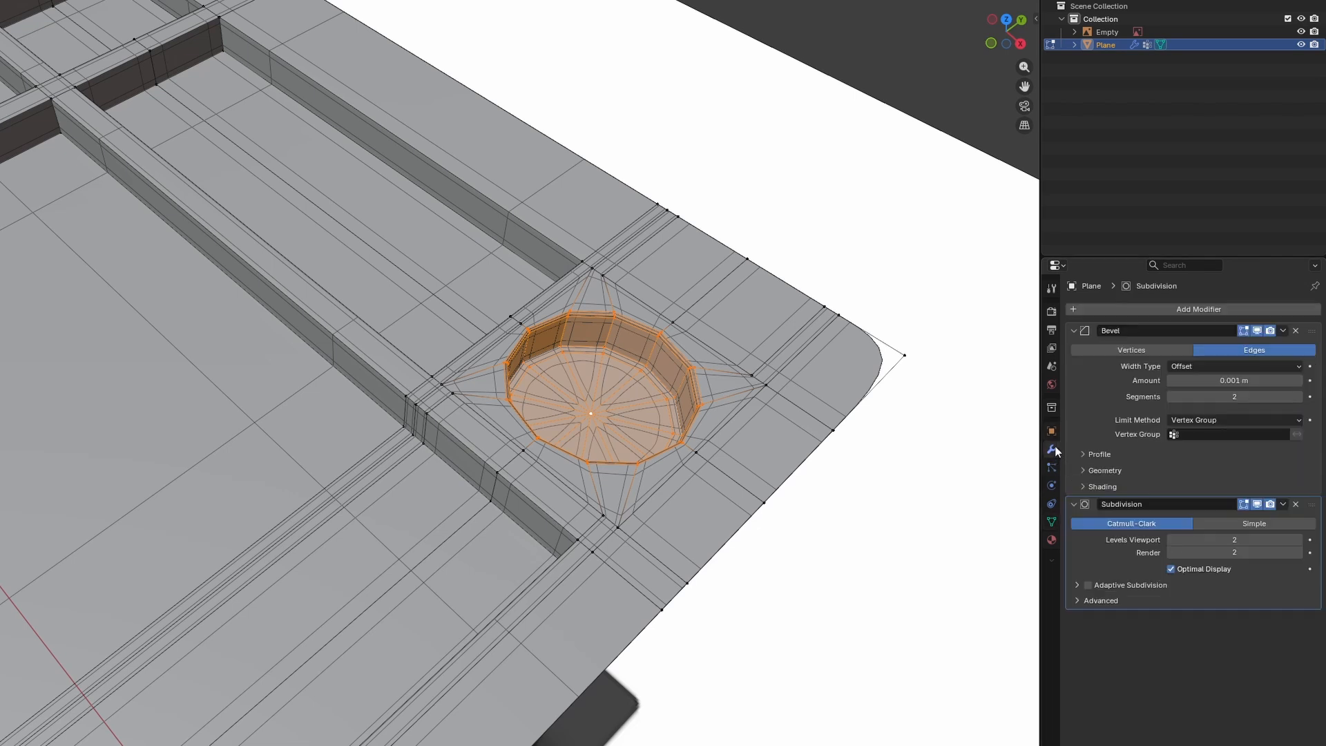
{"action": "left_click", "coordinate": [1178, 433]}
{"action": "left_click", "coordinate": [1178, 456]}
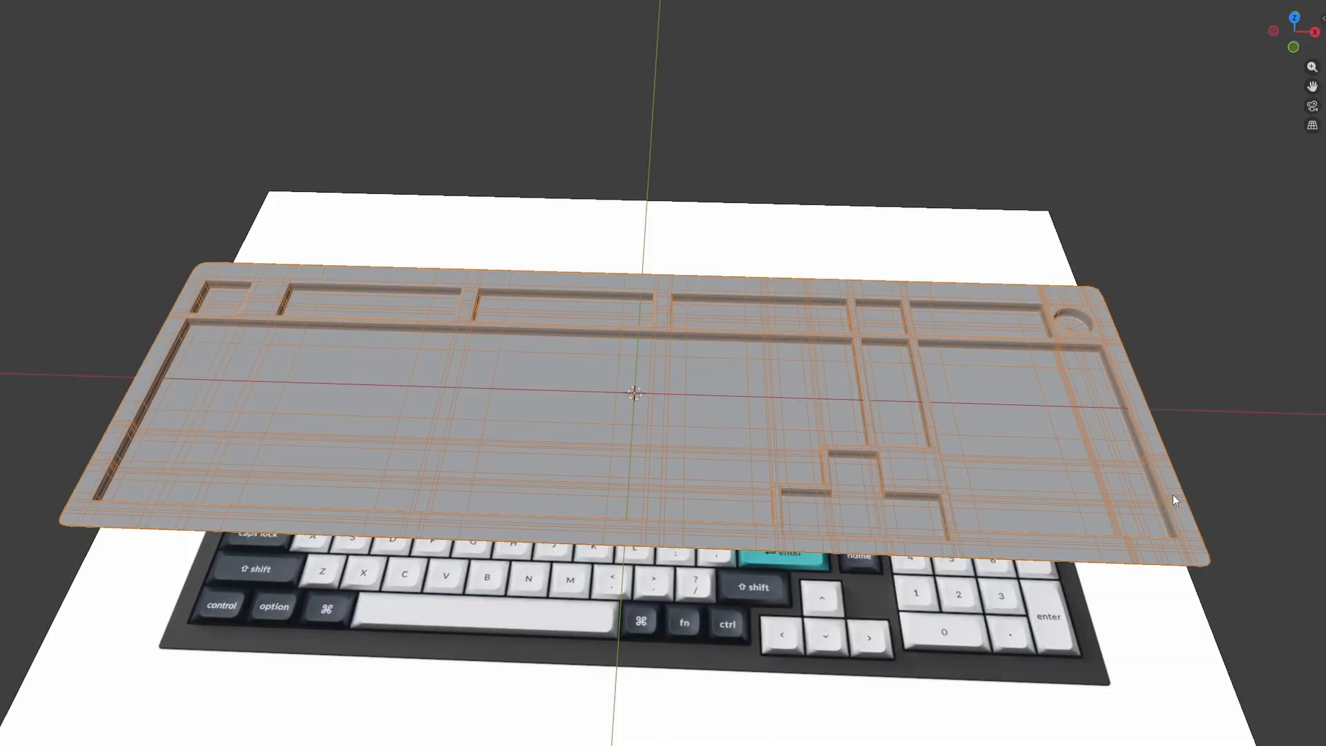
Step: Extrude the plate's outer boundary edge loop downward along Z to form the side walls of the keyboard case
{"action": "key", "text": "Tab"}
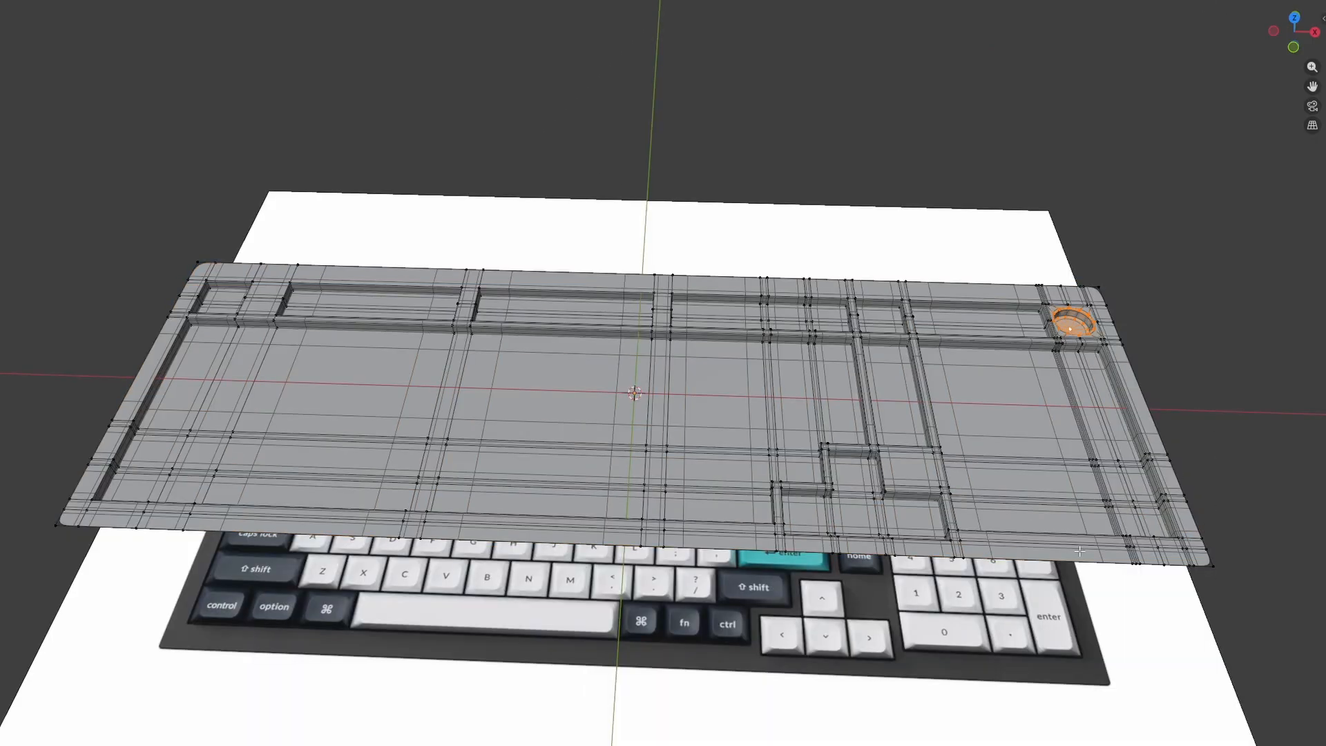
{"action": "left_click", "coordinate": [113, 413], "text": "alt+shift"}
{"action": "left_click", "coordinate": [1314, 31]}
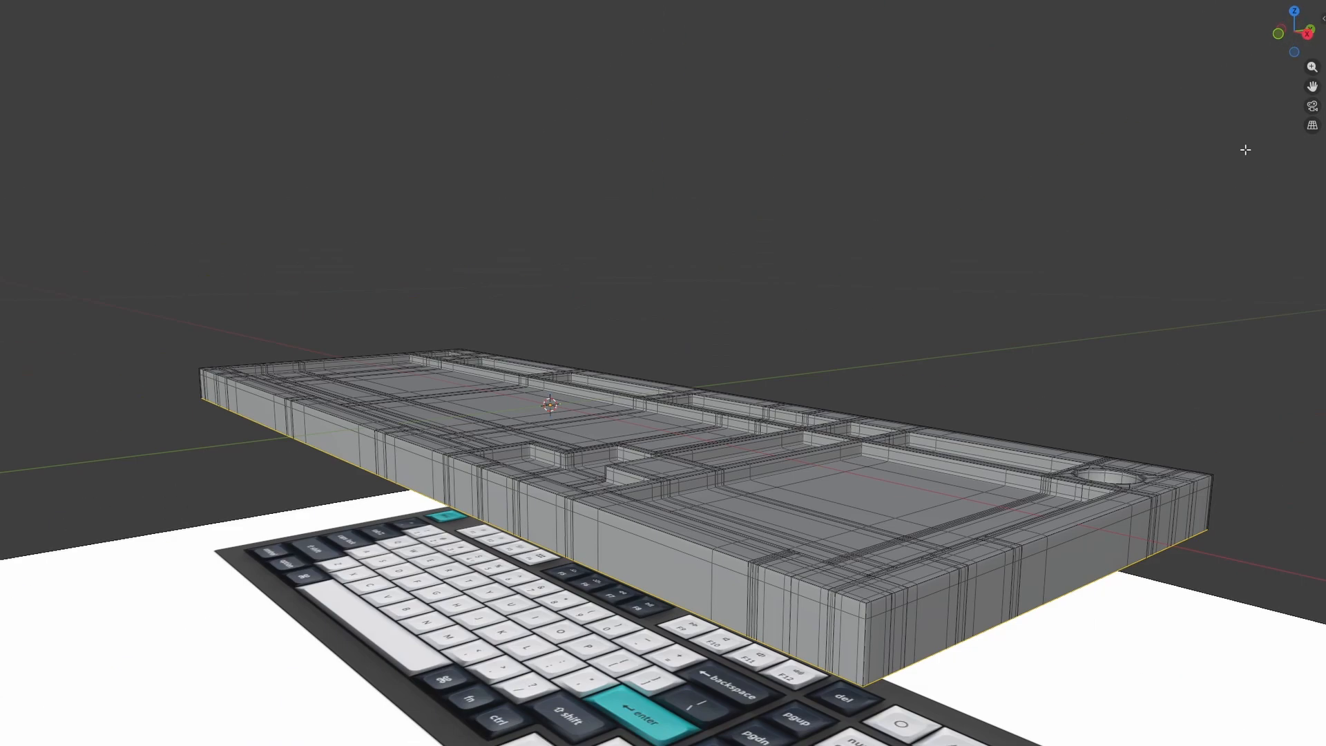
{"action": "key", "text": "g"}
{"action": "key", "text": "z"}
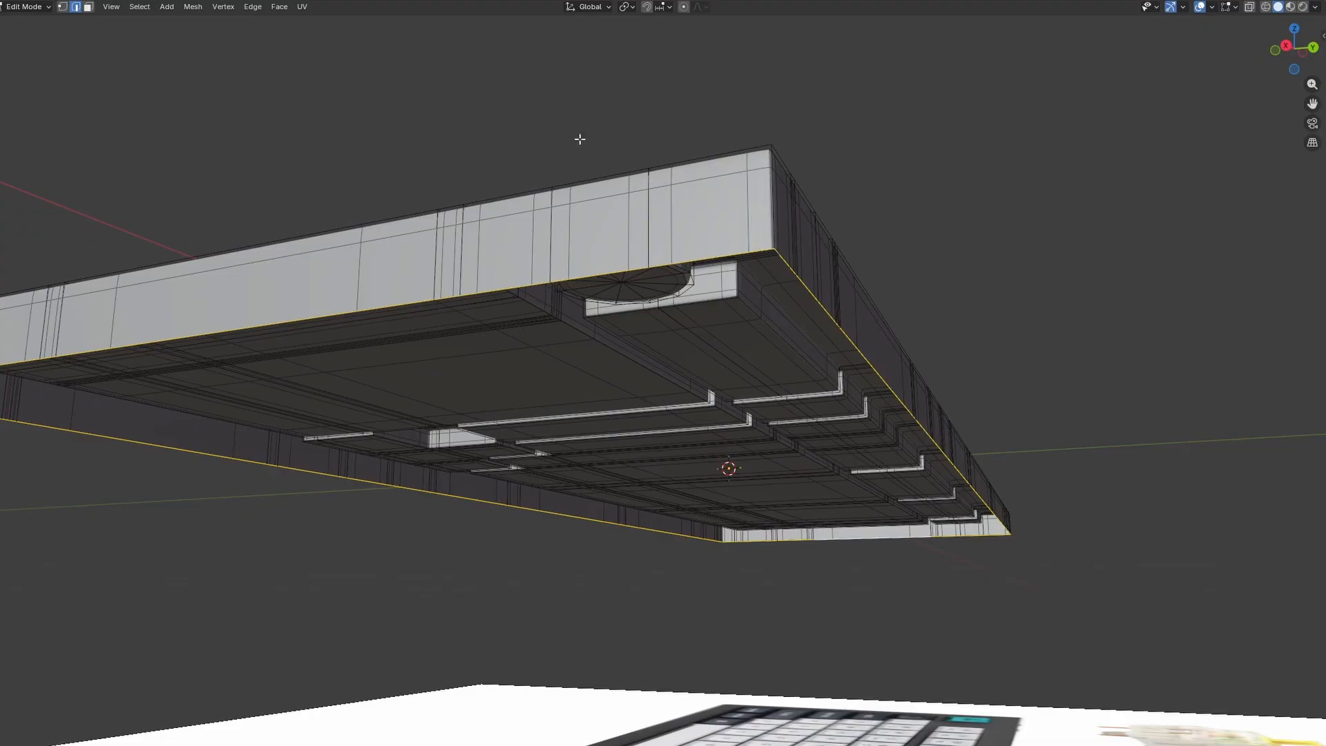
Step: Close the open underside of the case with a Grid Fill across the bottom edge loop
{"action": "left_click", "coordinate": [279, 6]}
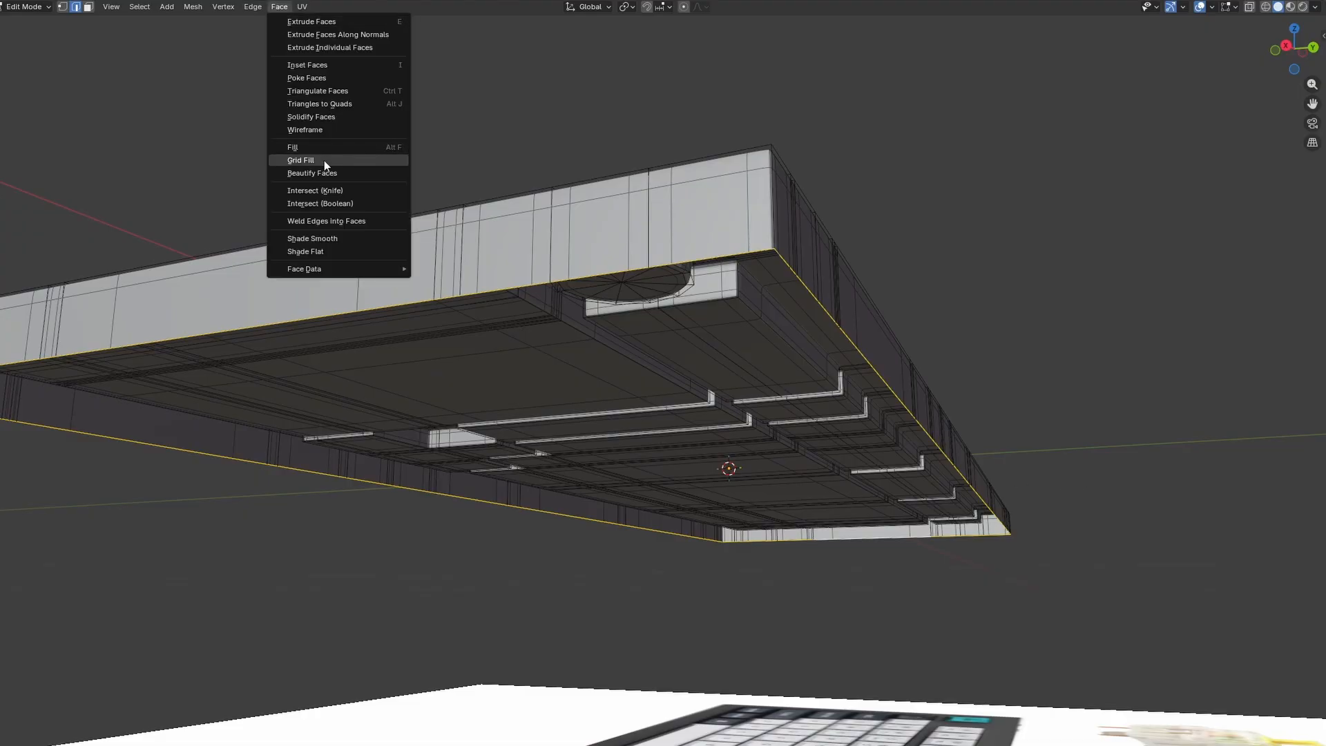
{"action": "left_click", "coordinate": [325, 160]}
{"action": "middle_click_drag", "start_coordinate": [320, 139], "coordinate": [861, 346]}
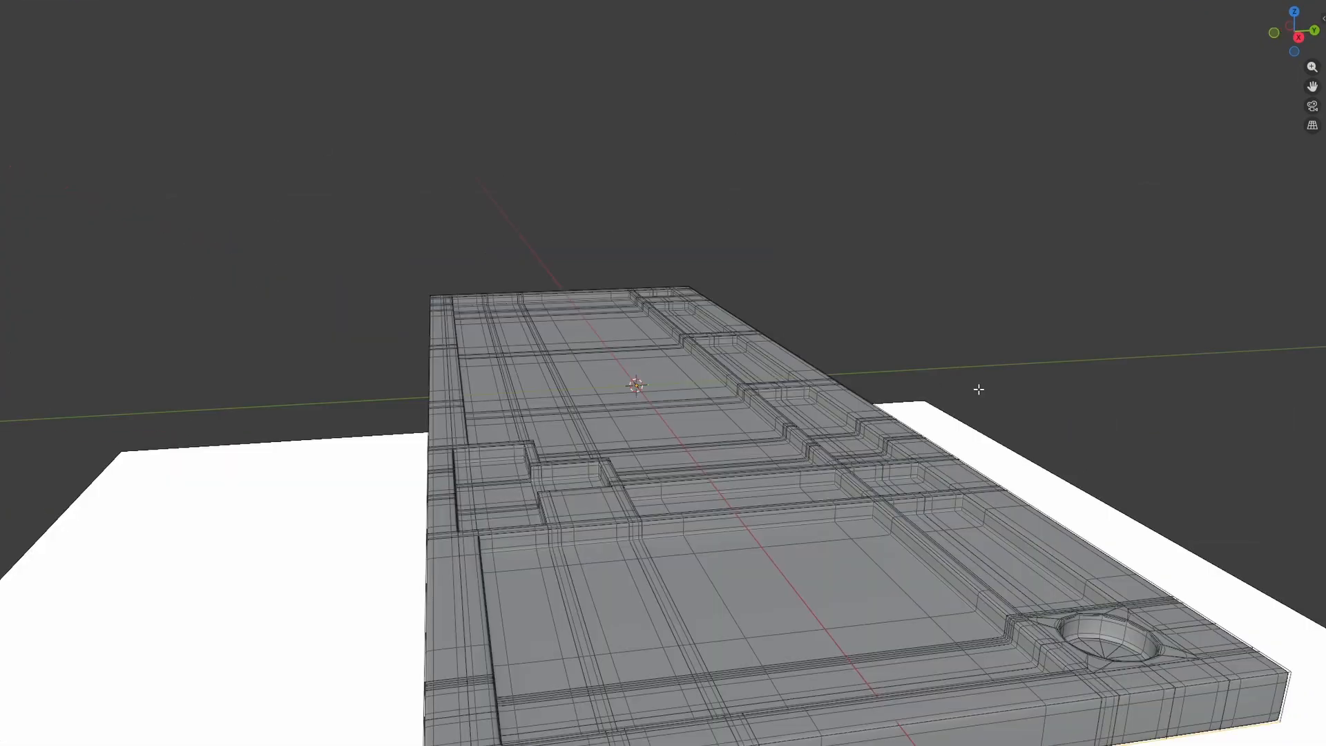
{"action": "key", "text": "a"}
Step: Add a new mesh plane at the origin in top view over the keyboard reference for a keycap
{"action": "key", "text": "grave"}
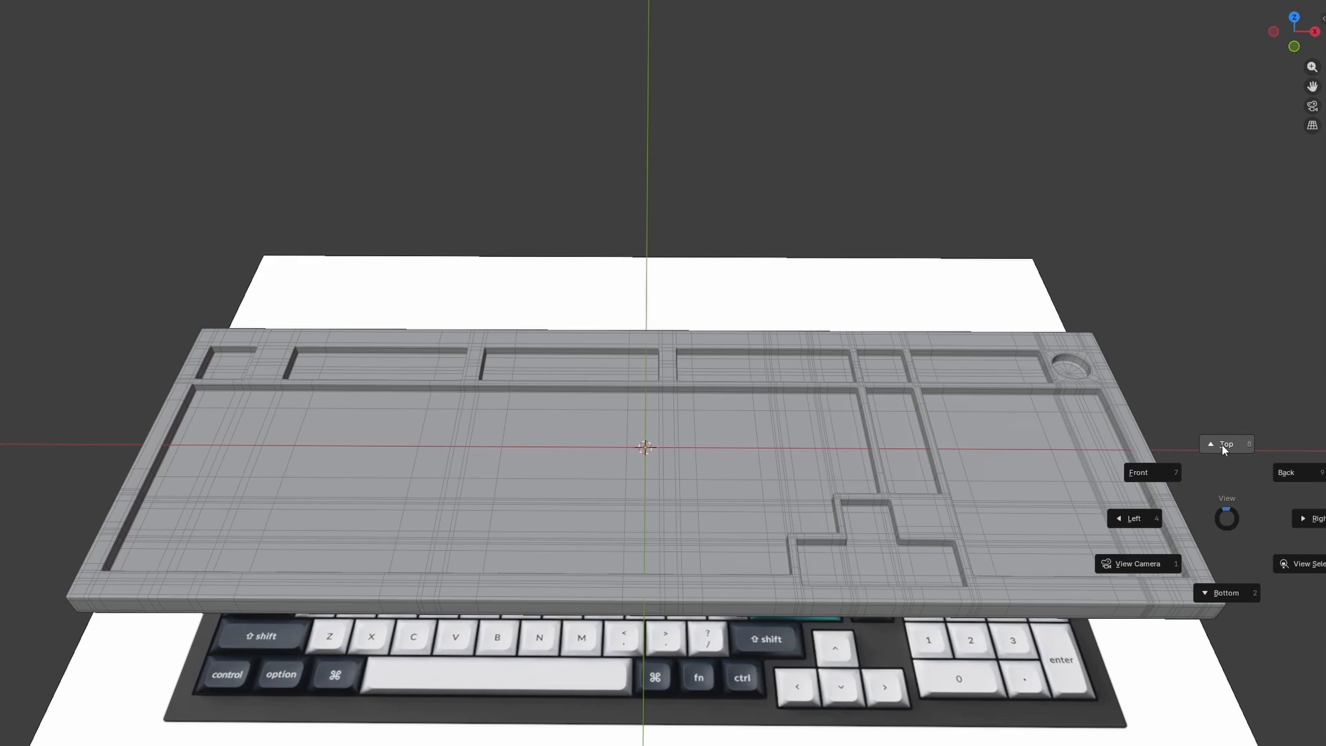
{"action": "key", "text": "shift+a"}
{"action": "left_click", "coordinate": [453, 381]}
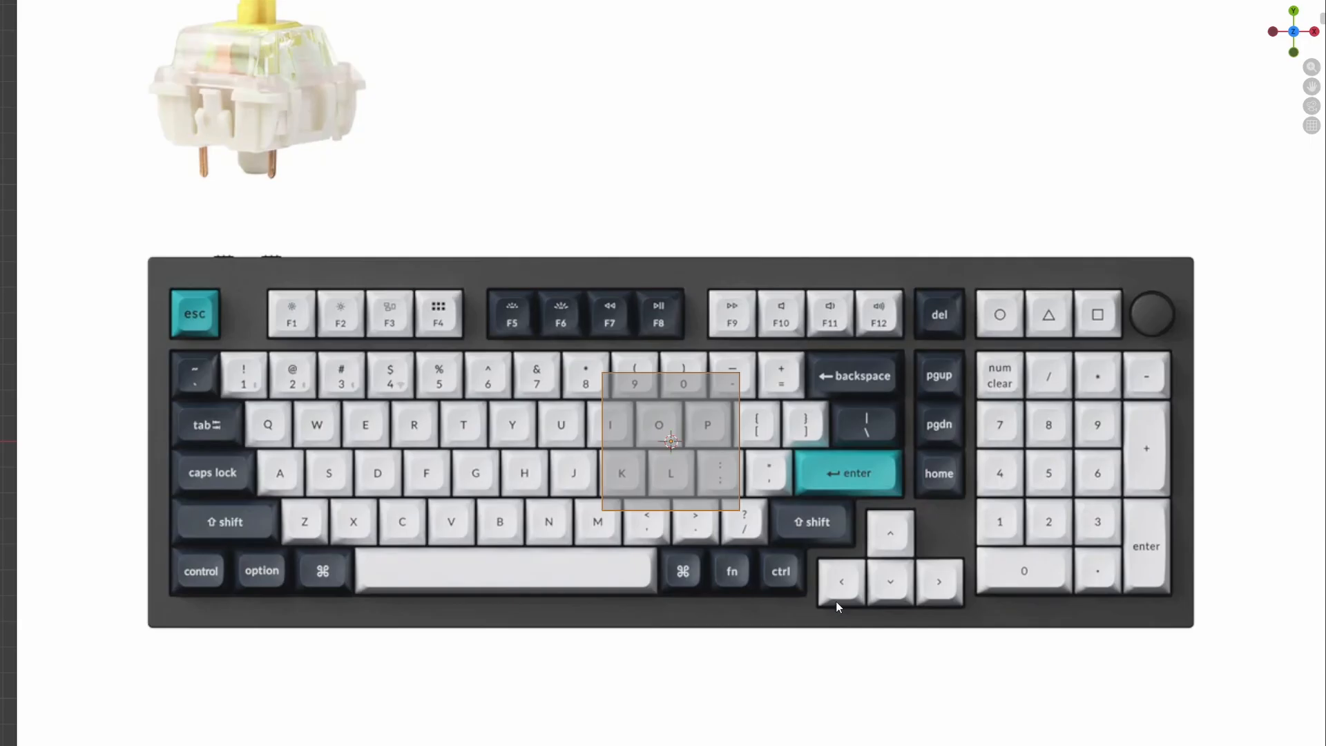
Step: Set the new plane's X and Y dimensions to 18 mm and apply all transforms
{"action": "key", "text": "n"}
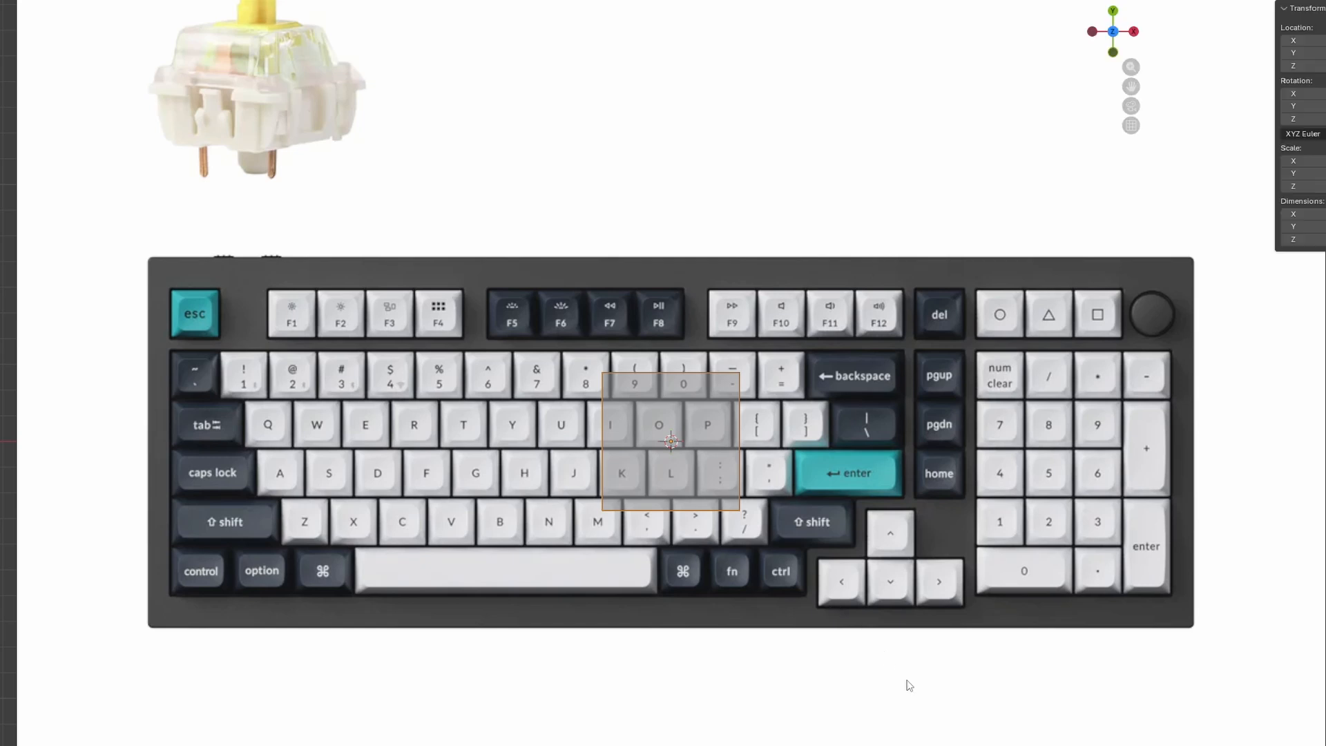
{"action": "left_click", "coordinate": [1270, 211]}
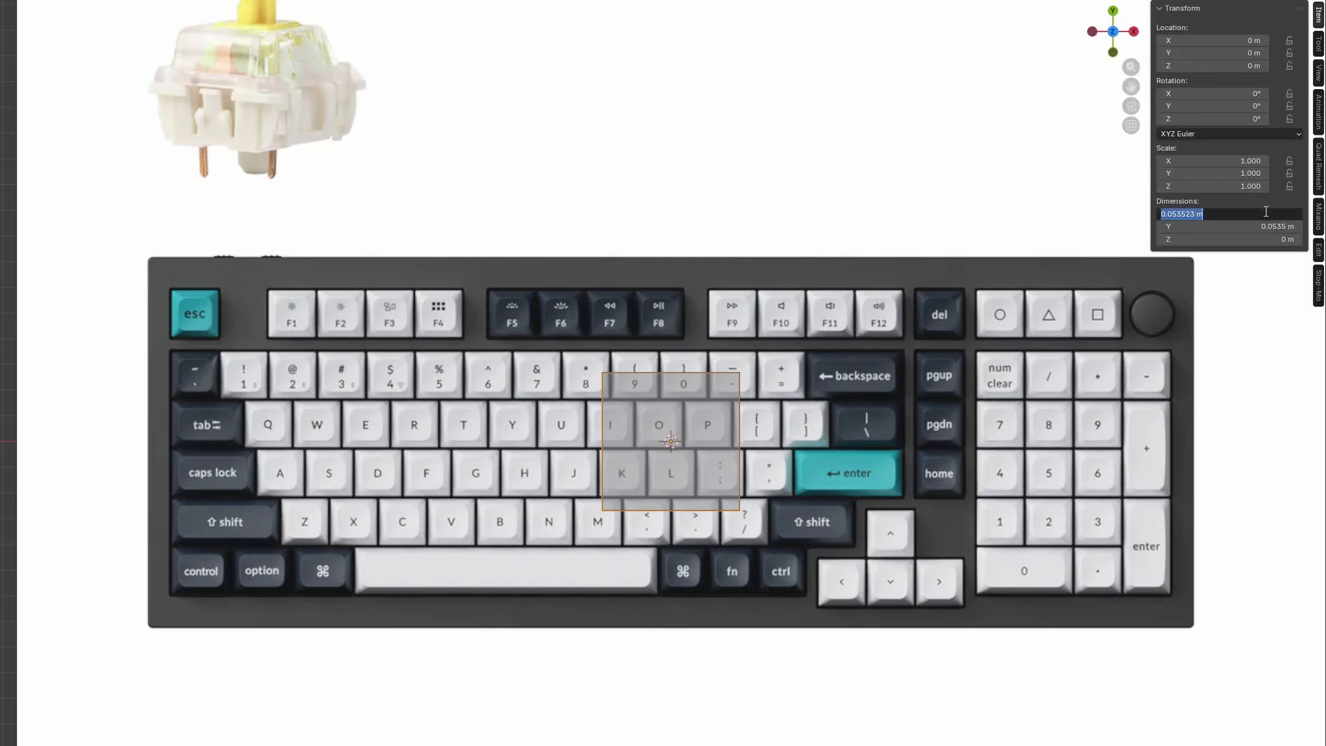
{"action": "type", "text": "18mm"}
{"action": "key", "text": "Tab"}
{"action": "type", "text": "18mm"}
{"action": "key", "text": "Return"}
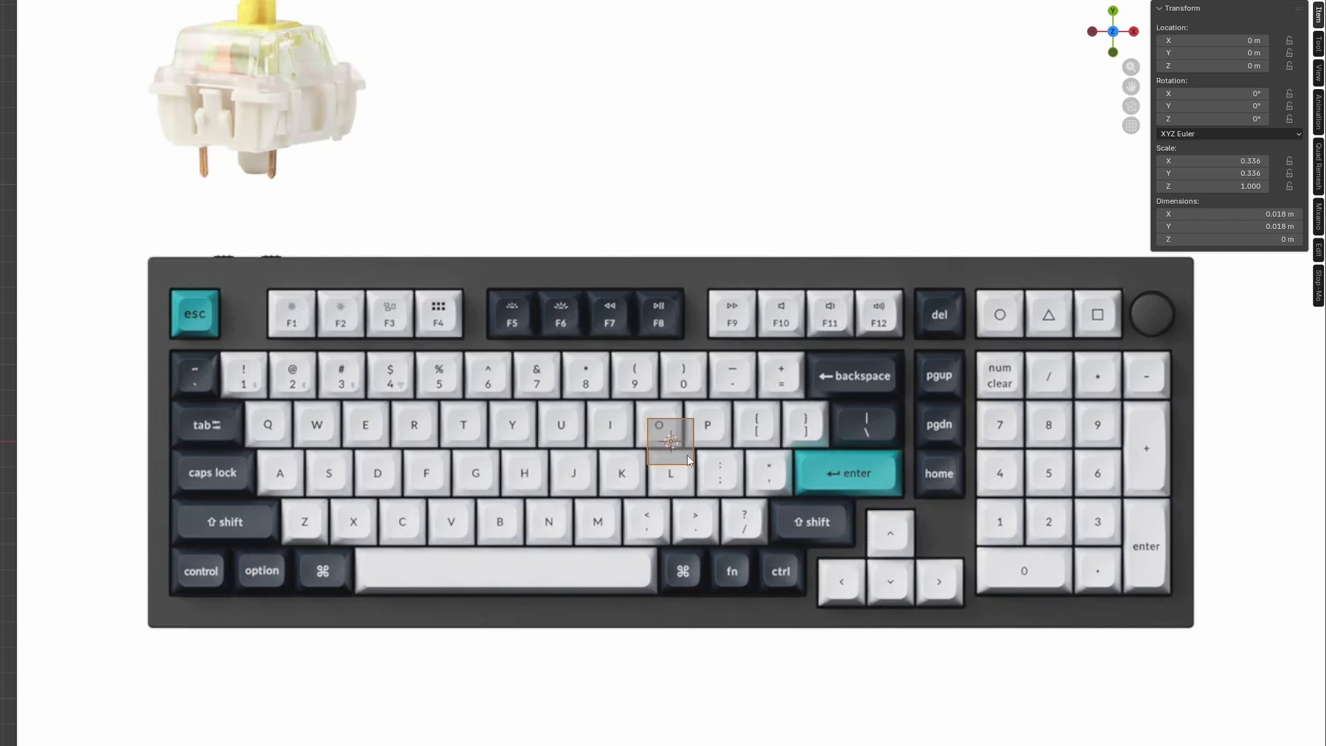
{"action": "key", "text": "ctrl+a"}
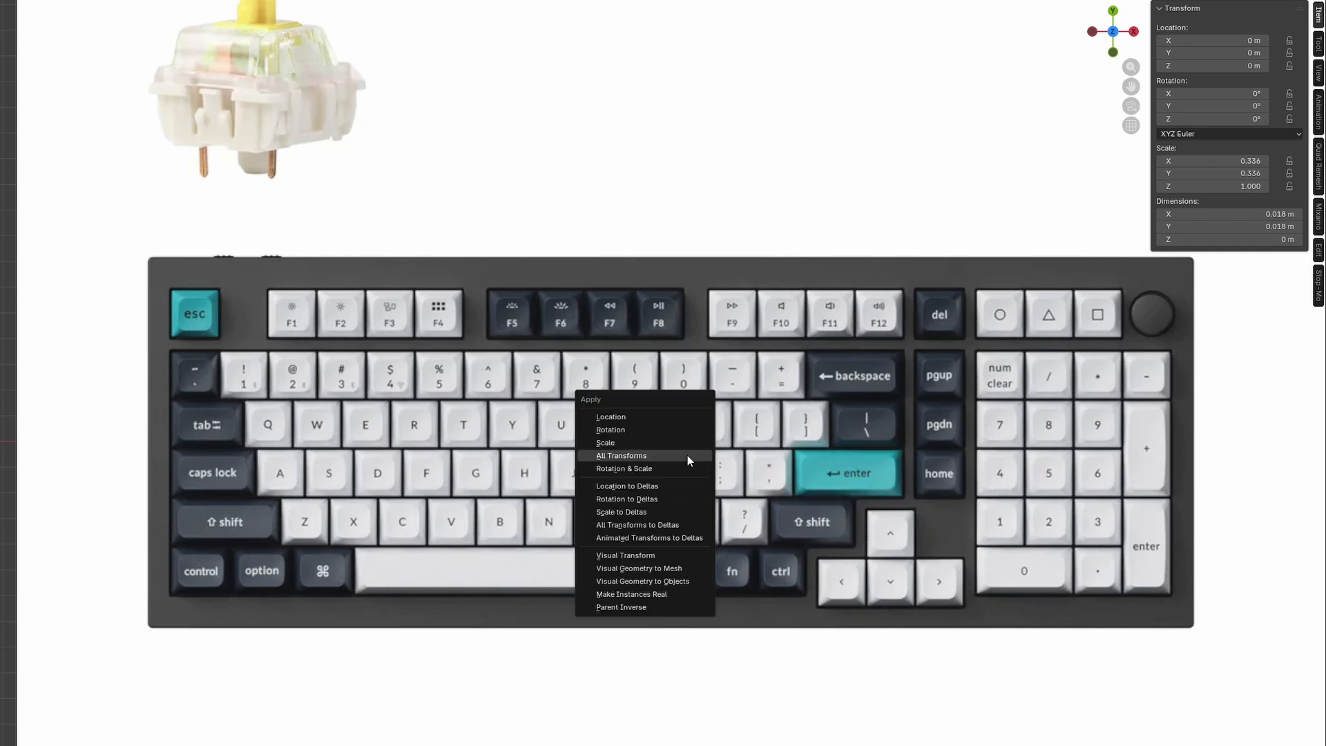
{"action": "left_click", "coordinate": [686, 458]}
Step: Add CherryProfileKeyCaps.jpg as a side-view reference image, scaled to about 0.032 with its first R4 outline aligned to the plane
{"action": "key", "text": "KP_3"}
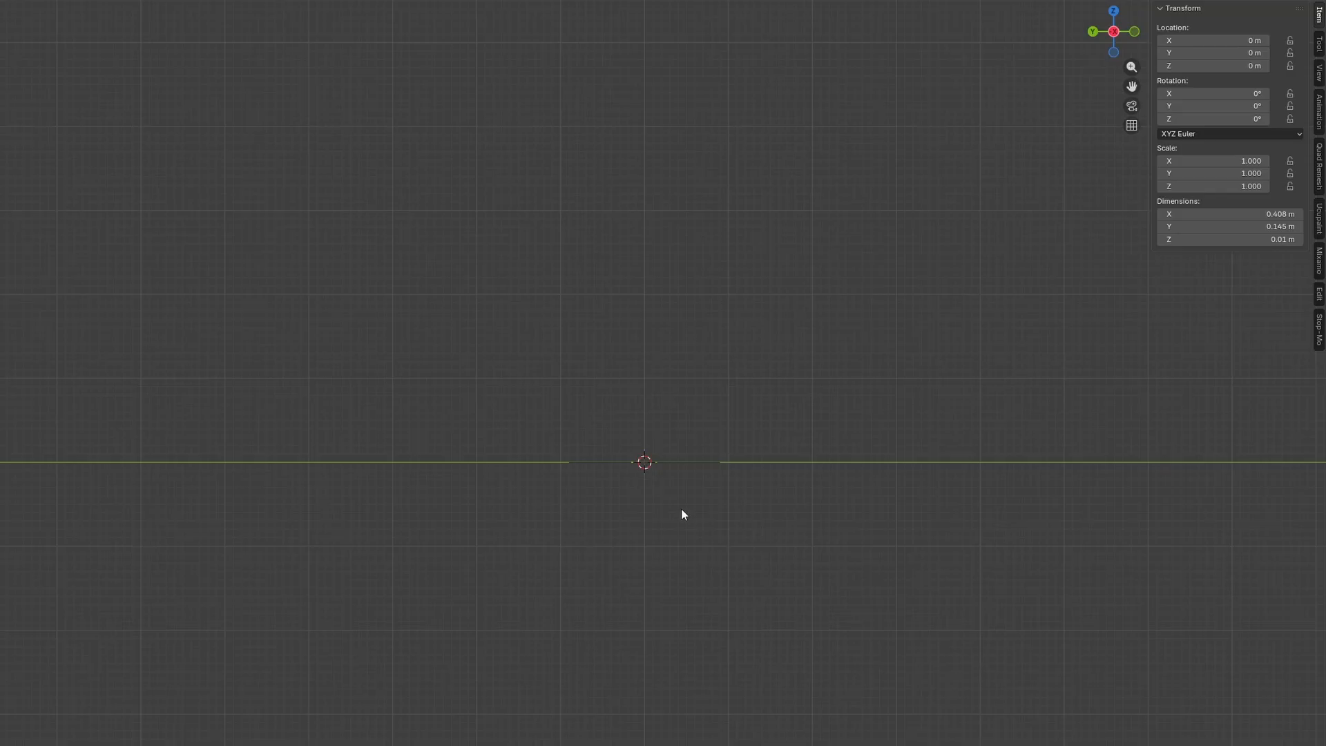
{"action": "key", "text": "shift+a"}
{"action": "mouse_move", "coordinate": [681, 509]}
{"action": "left_click", "coordinate": [720, 514]}
{"action": "double_click", "coordinate": [475, 263]}
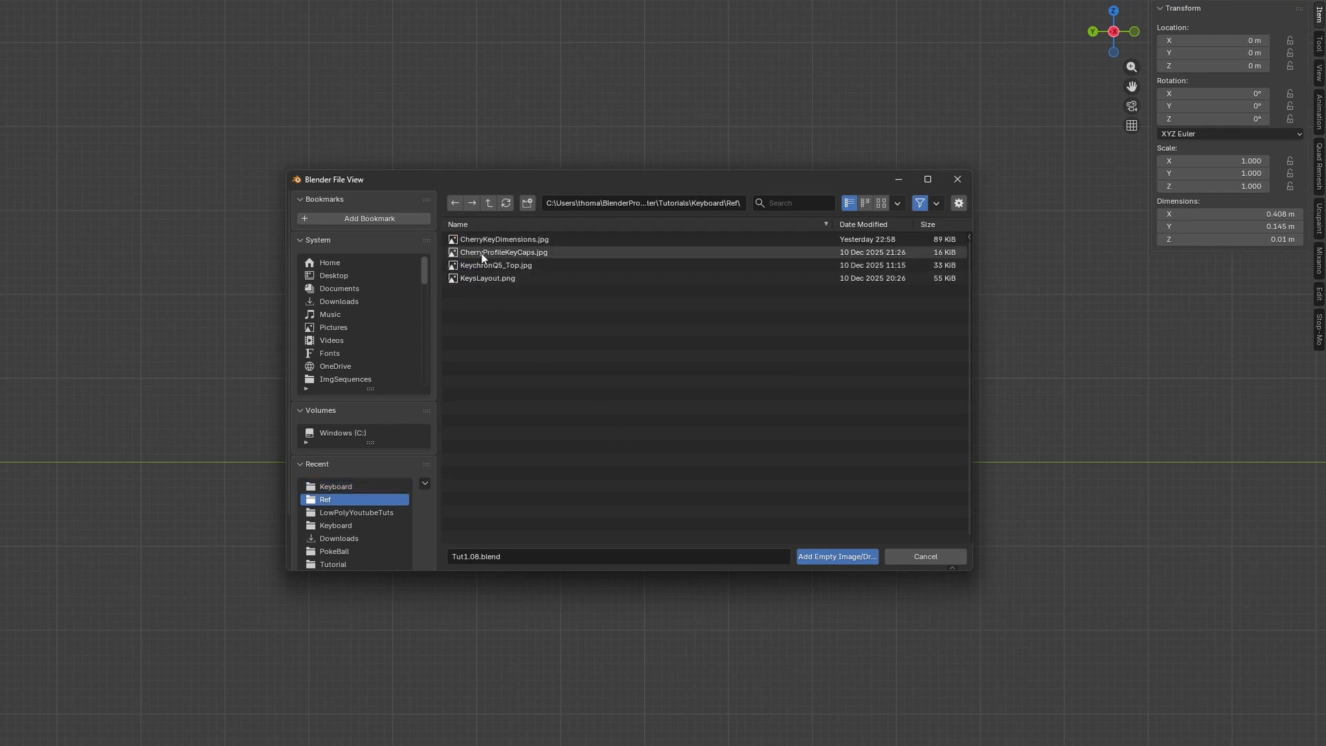
{"action": "double_click", "coordinate": [482, 252]}
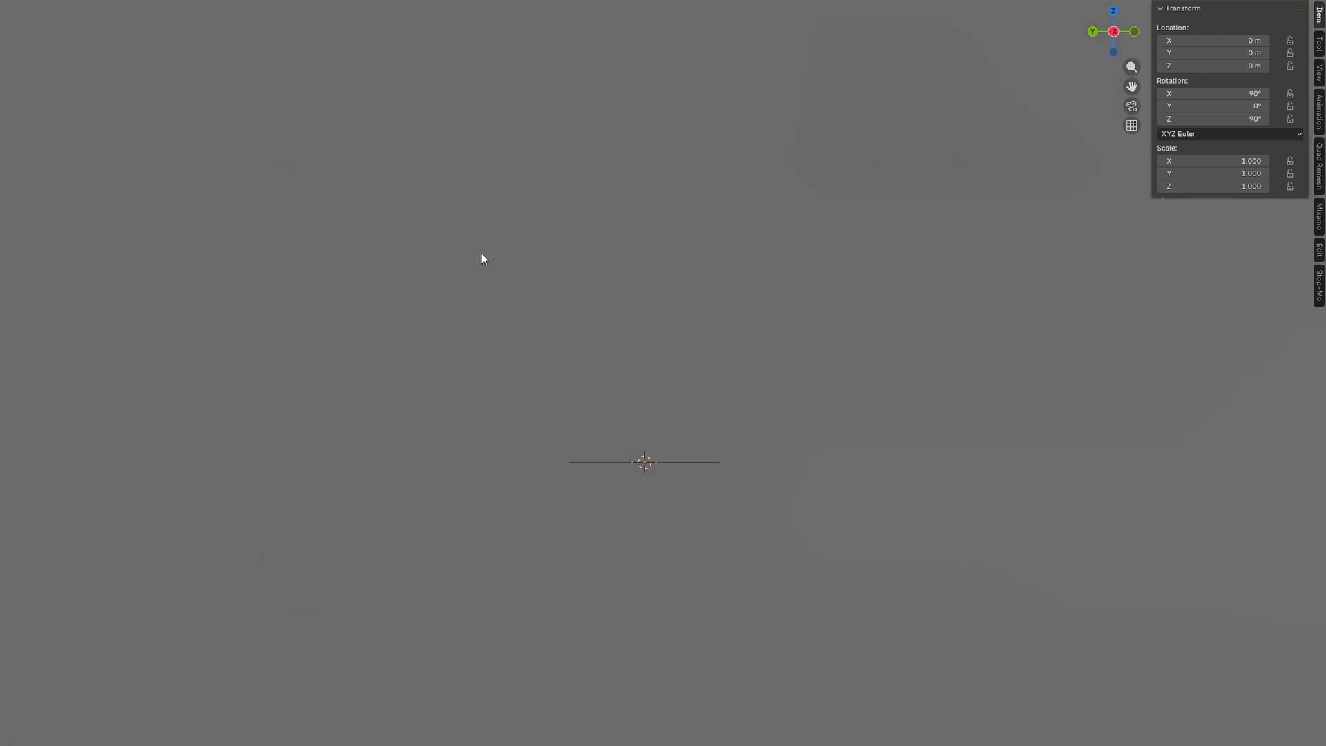
{"action": "key", "text": "s"}
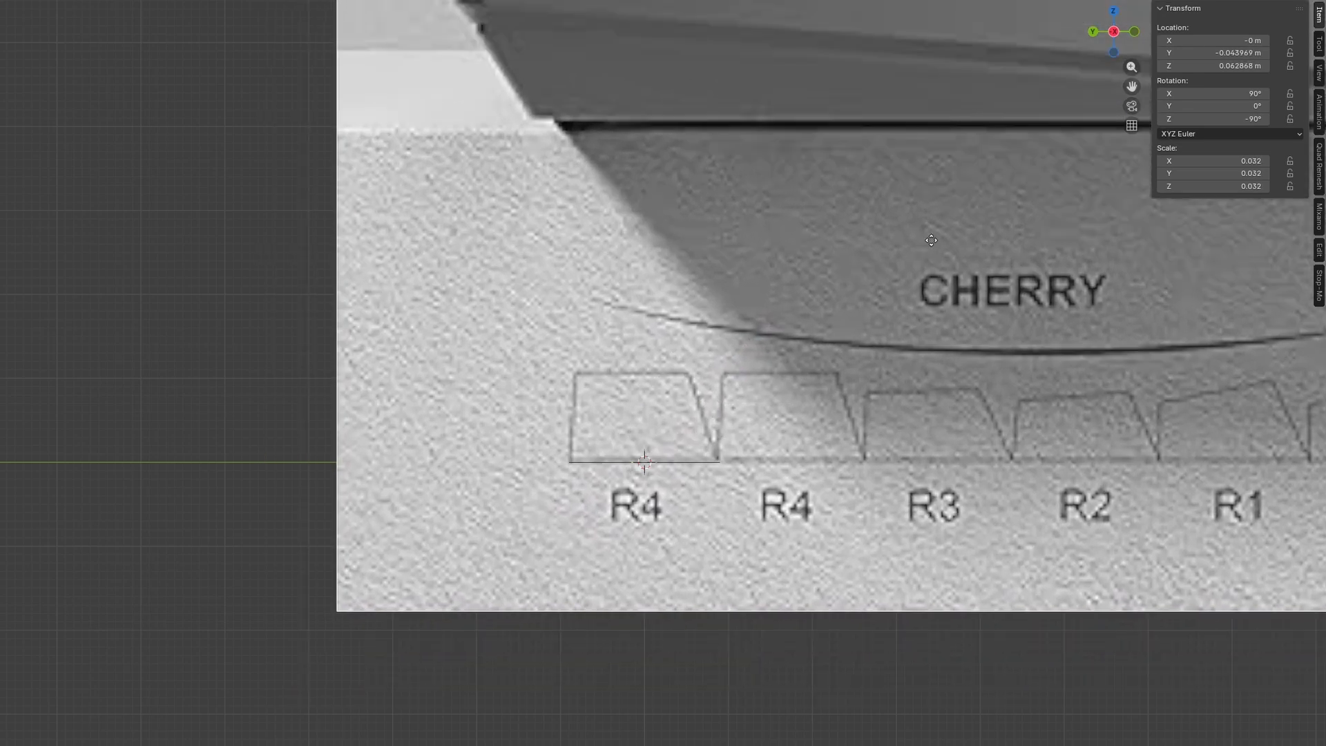
{"action": "left_click", "coordinate": [933, 246]}
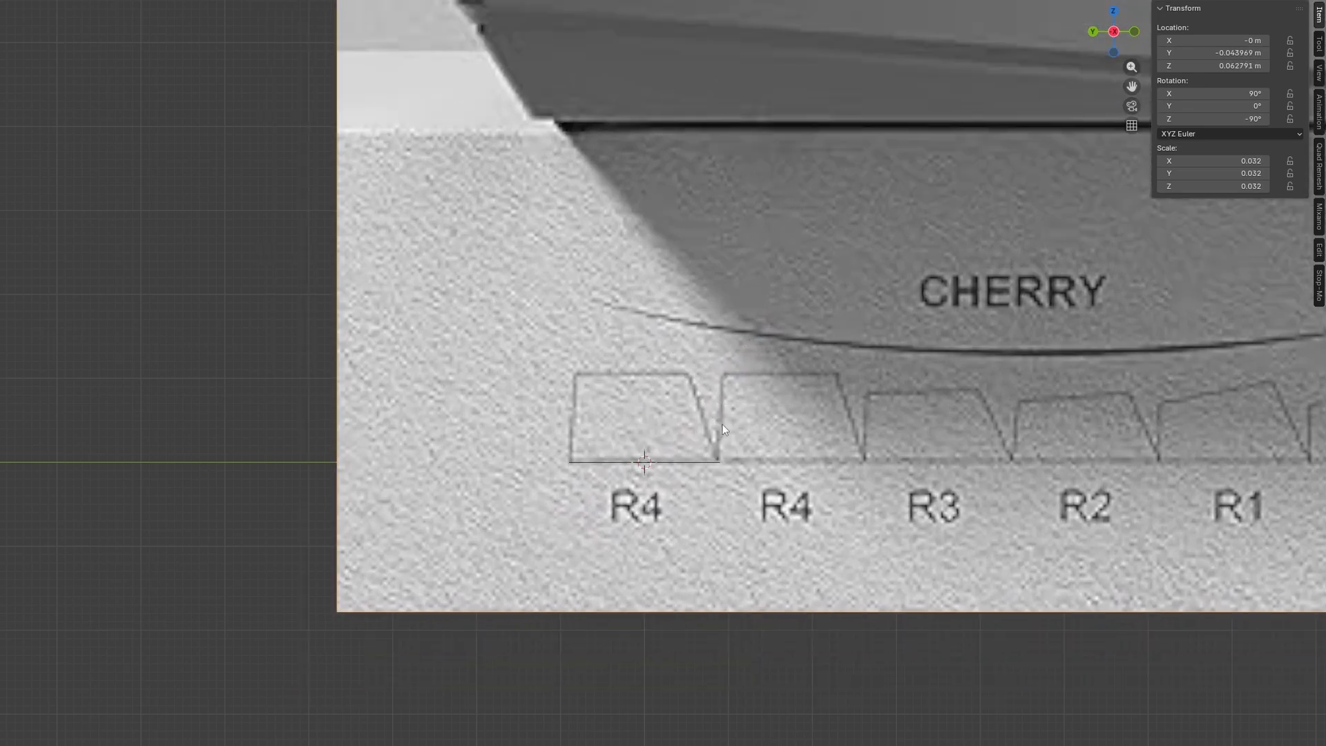
Step: Move the 18 mm plane onto the O key of the keyboard reference in top view
{"action": "scroll", "coordinate": [723, 430], "scroll_direction": "down", "scroll_amount": 4}
{"action": "mouse_move", "coordinate": [723, 430]}
{"action": "middle_mouse_down"}
{"action": "mouse_move", "coordinate": [711, 415]}
{"action": "mouse_move", "coordinate": [732, 442]}
{"action": "middle_mouse_up"}
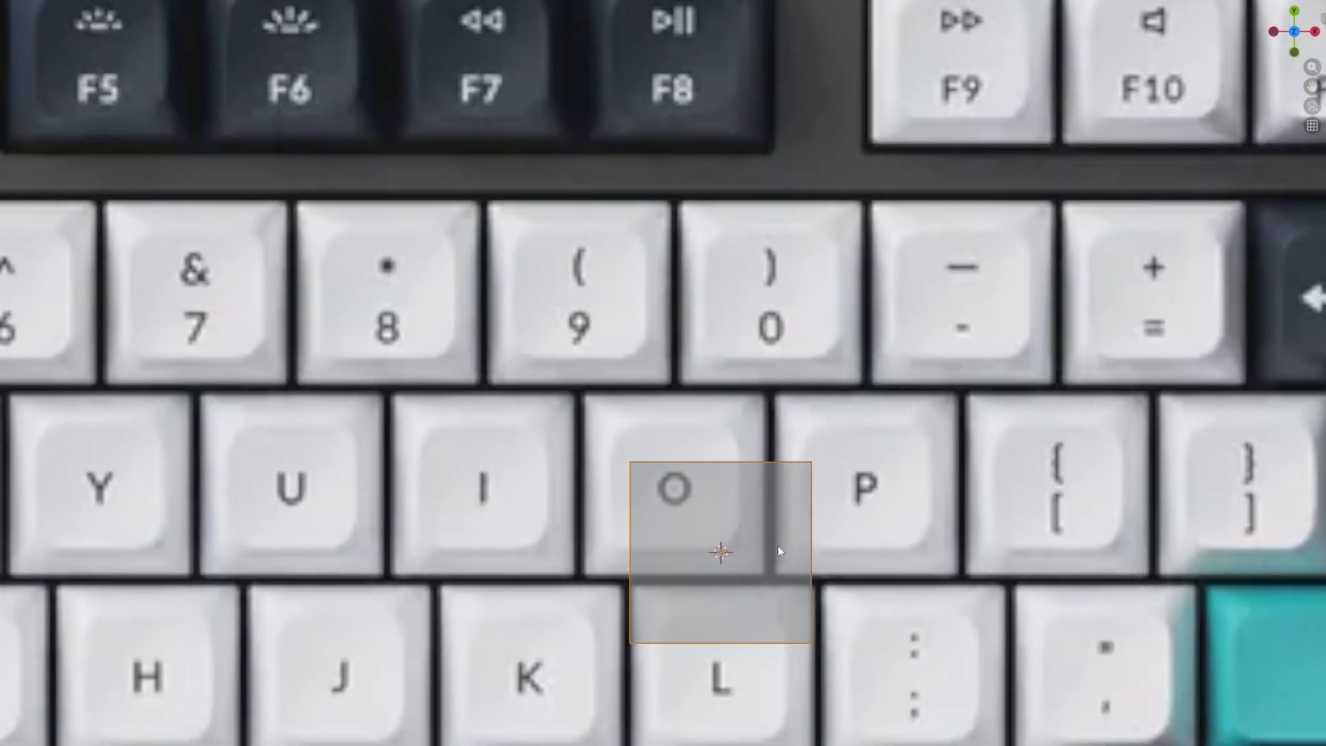
{"action": "key", "text": "g"}
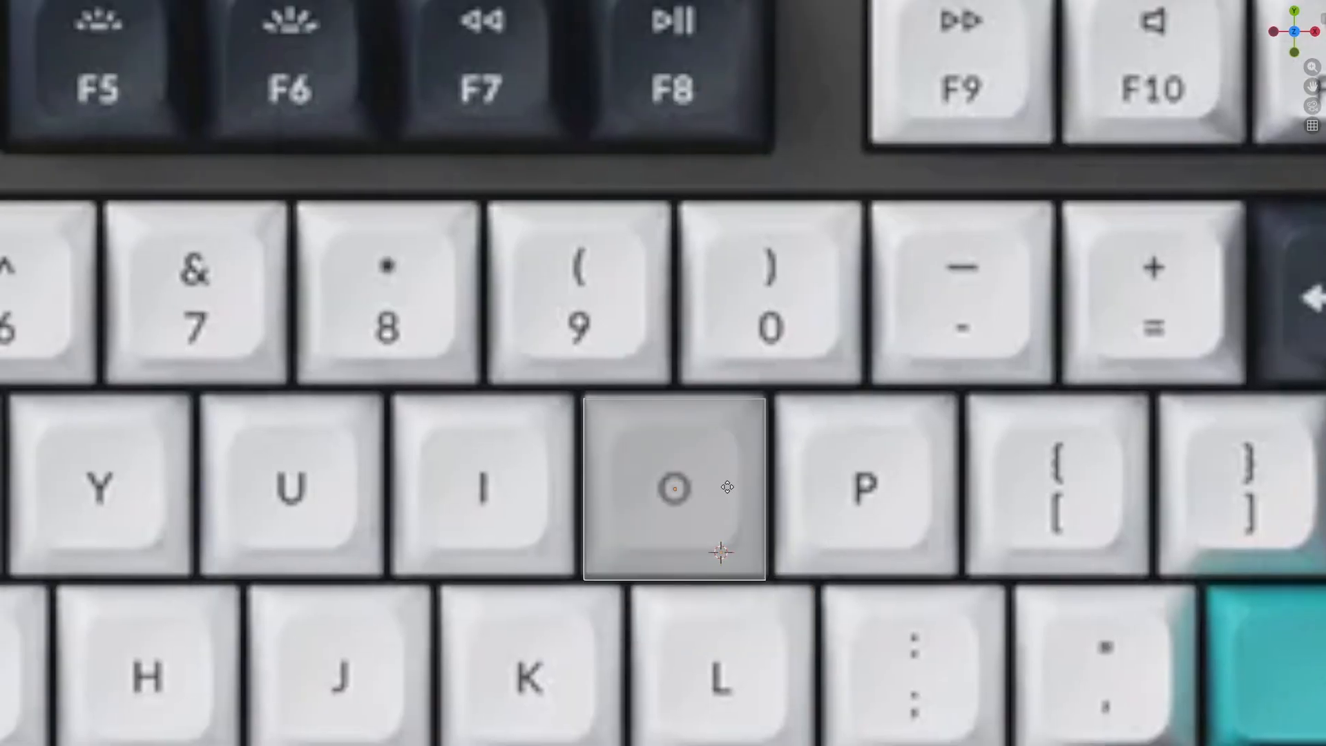
{"action": "left_click", "coordinate": [725, 484]}
Step: Inset the plane's face to roughly the size of the O key's top surface
{"action": "key", "text": "ctrl+Tab"}
{"action": "left_click", "coordinate": [824, 501]}
{"action": "key", "text": "i"}
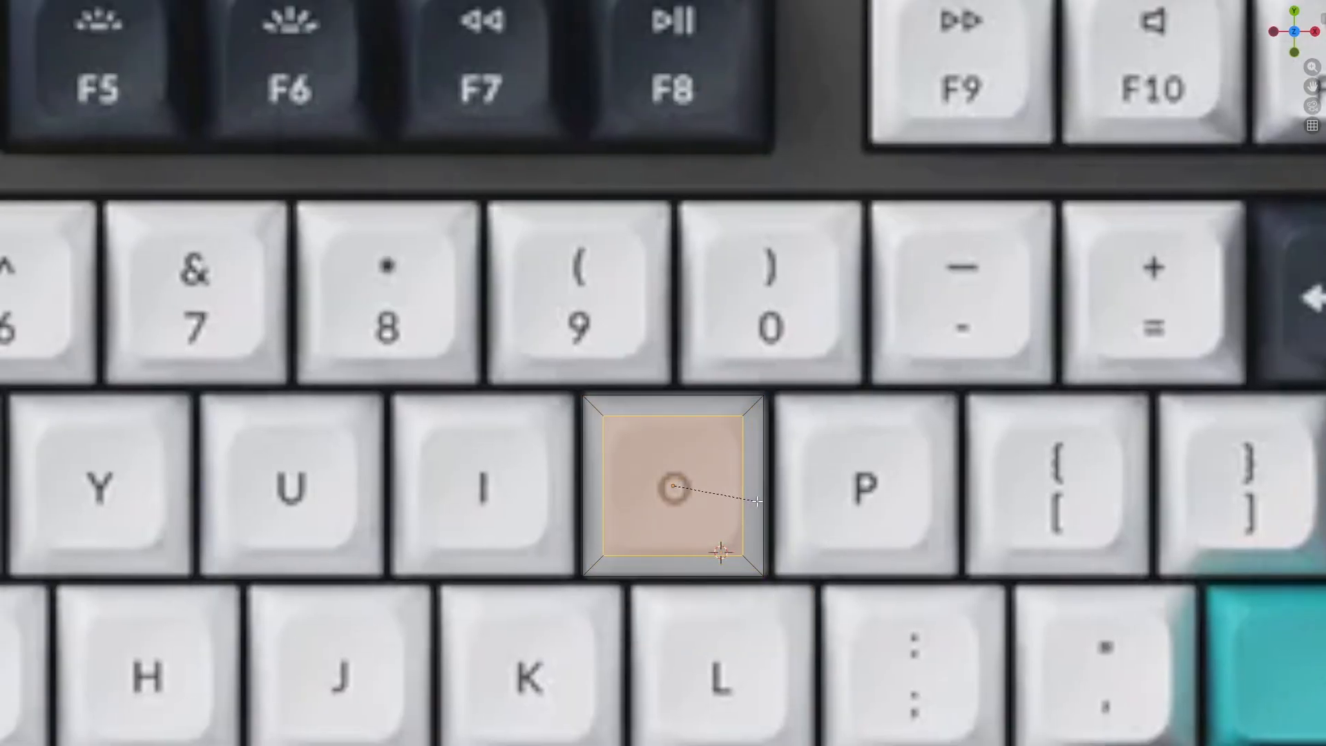
{"action": "left_click", "coordinate": [757, 501]}
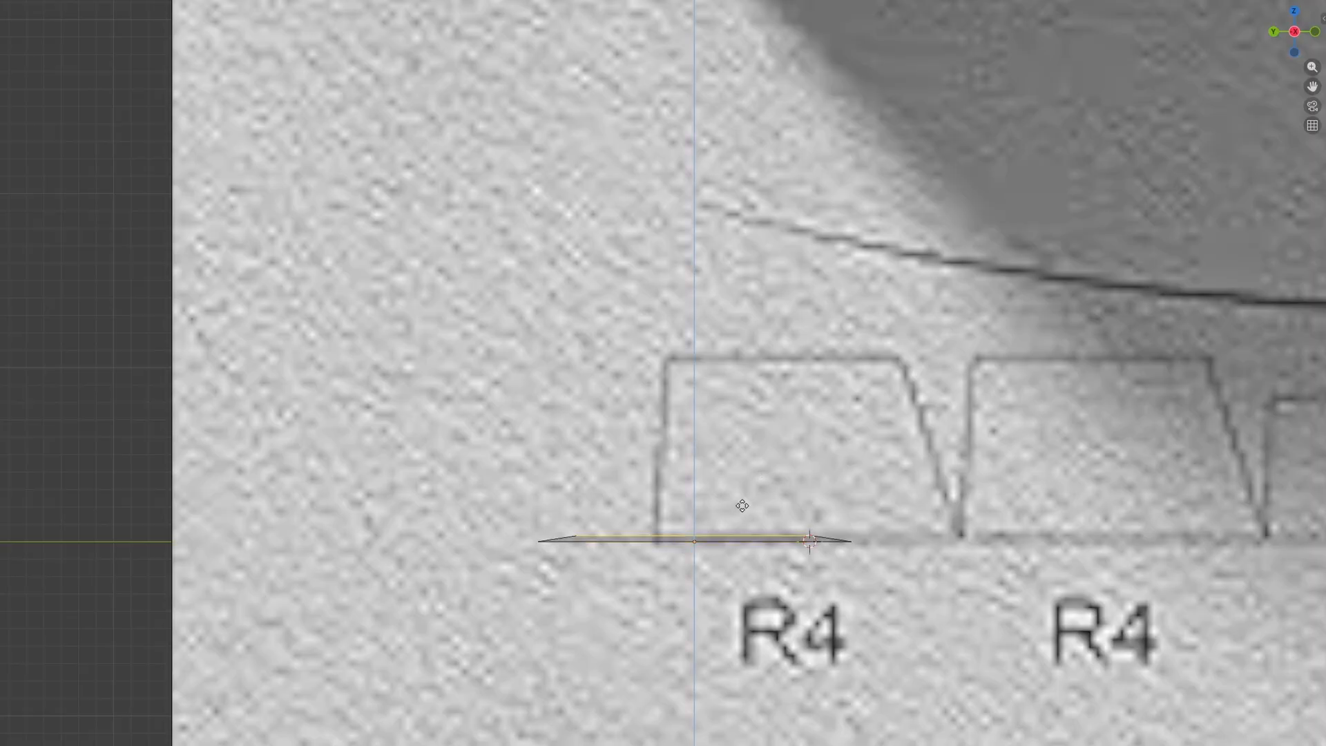
Step: Extrude the inset face up to the R4 profile height and shift it along Y to match the profile's slopes
{"action": "key", "text": "e"}
{"action": "left_click", "coordinate": [736, 331]}
{"action": "key", "text": "g"}
{"action": "key", "text": "y"}
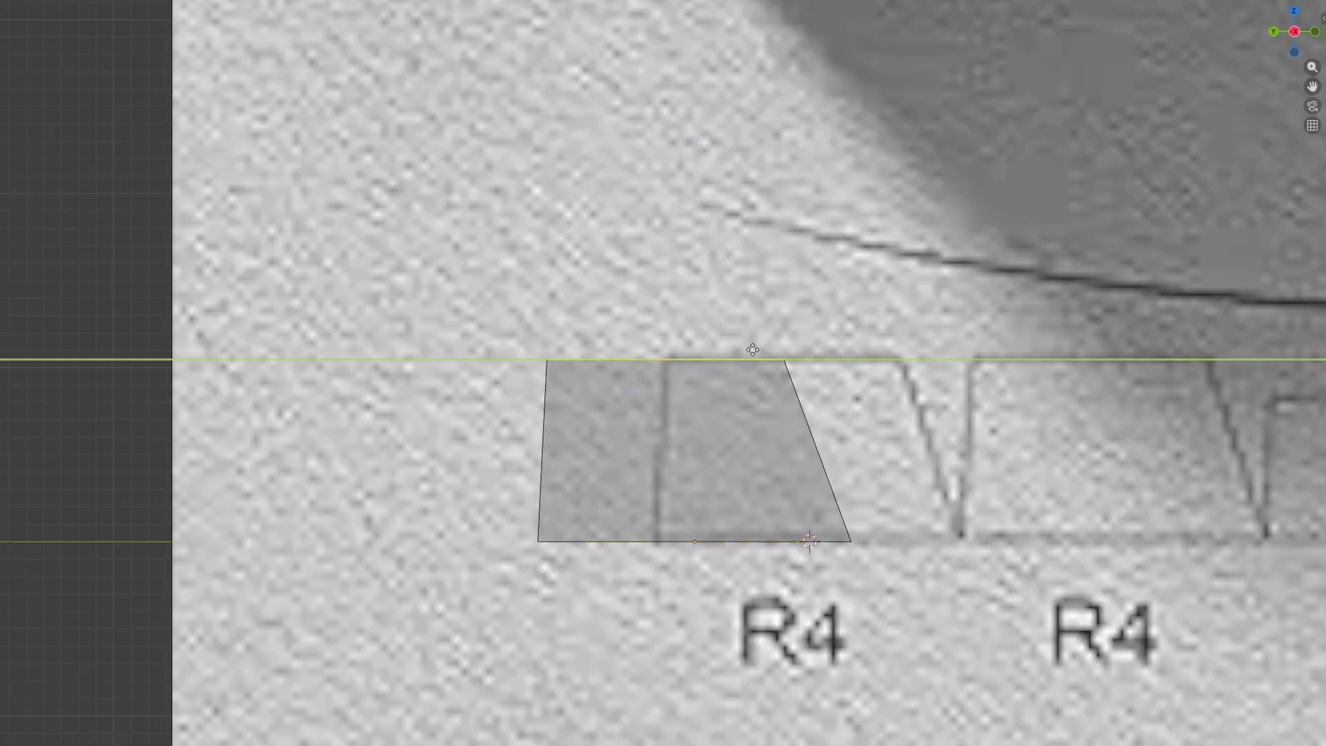
{"action": "left_click", "coordinate": [747, 347]}
Step: Move the Cherry profile reference image along Y until its first R4 outline lines up with the keycap
{"action": "key", "text": "y"}
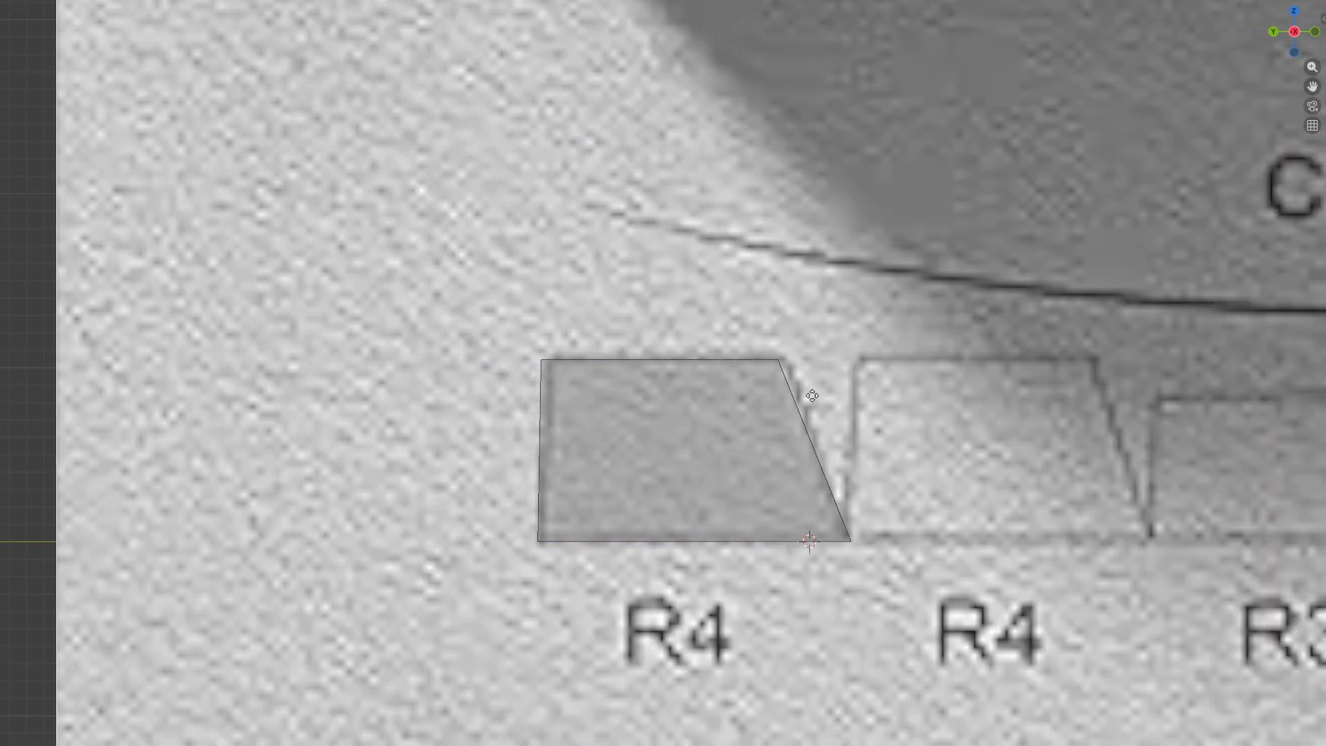
{"action": "left_click", "coordinate": [807, 392]}
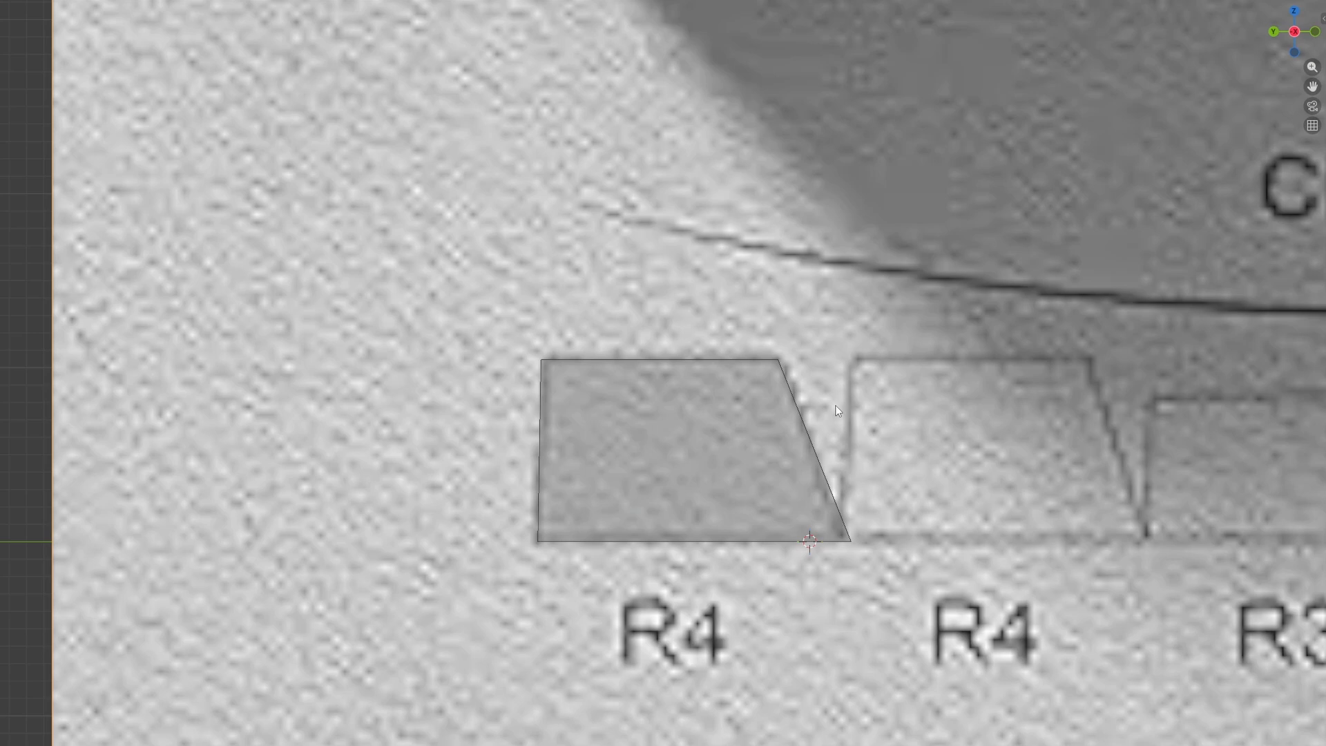
Step: Bevel the keycap's four sloping corner edges with several segments to round the corners
{"action": "left_click", "coordinate": [739, 408]}
{"action": "key", "text": "grave"}
{"action": "left_click", "coordinate": [815, 375]}
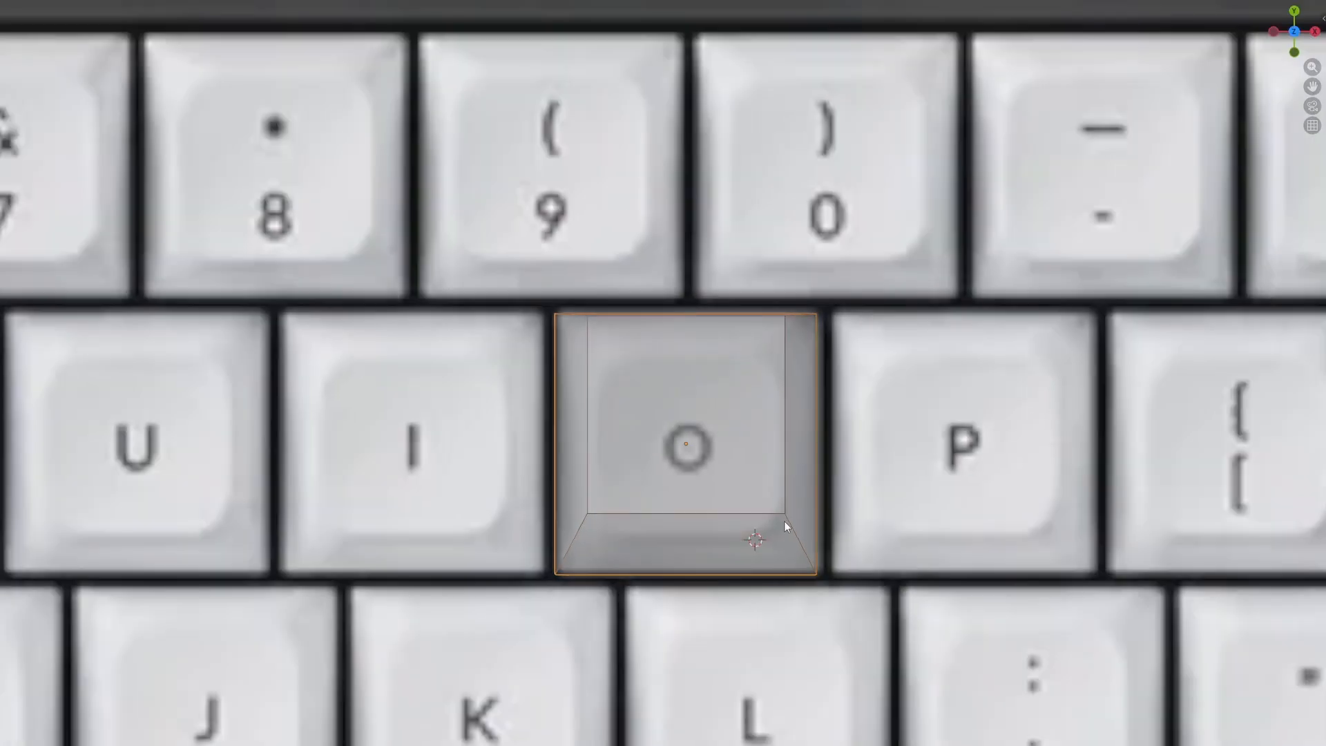
{"action": "key", "text": "ctrl+b"}
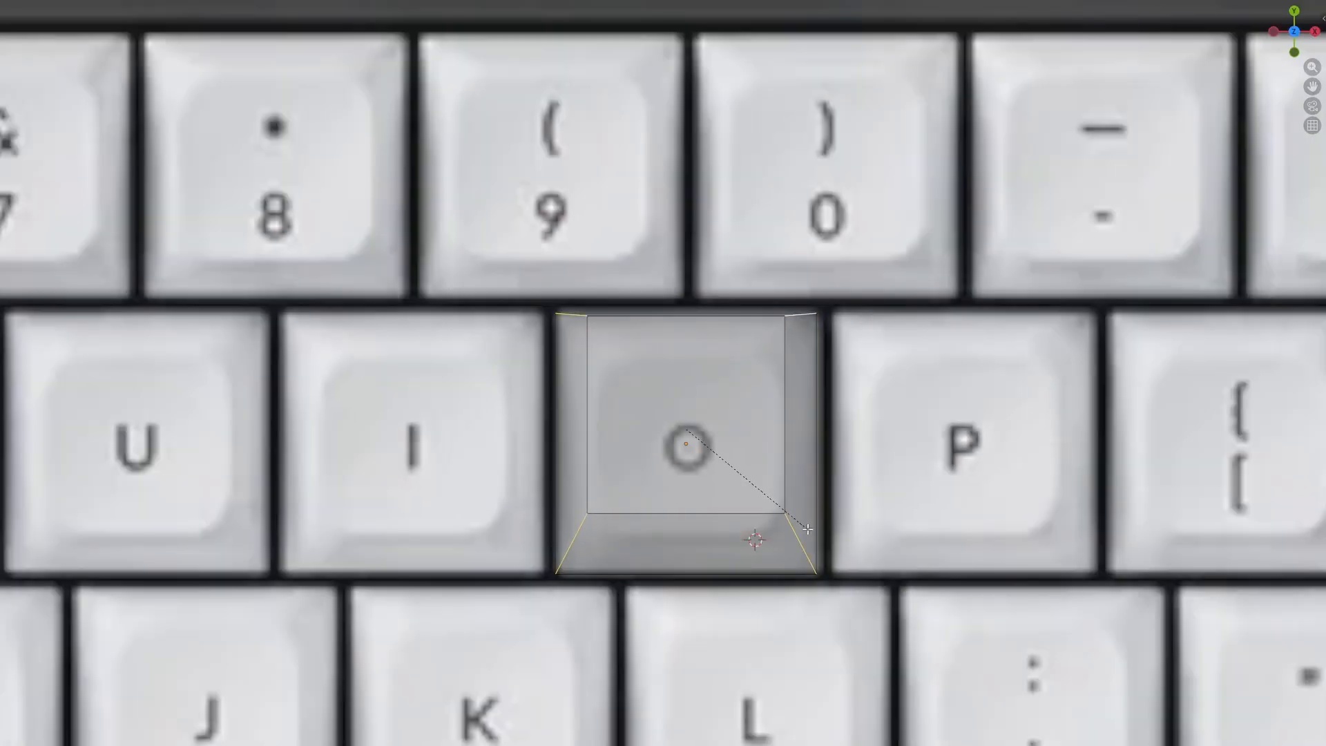
{"action": "scroll", "coordinate": [824, 538], "scroll_direction": "up", "scroll_amount": 5}
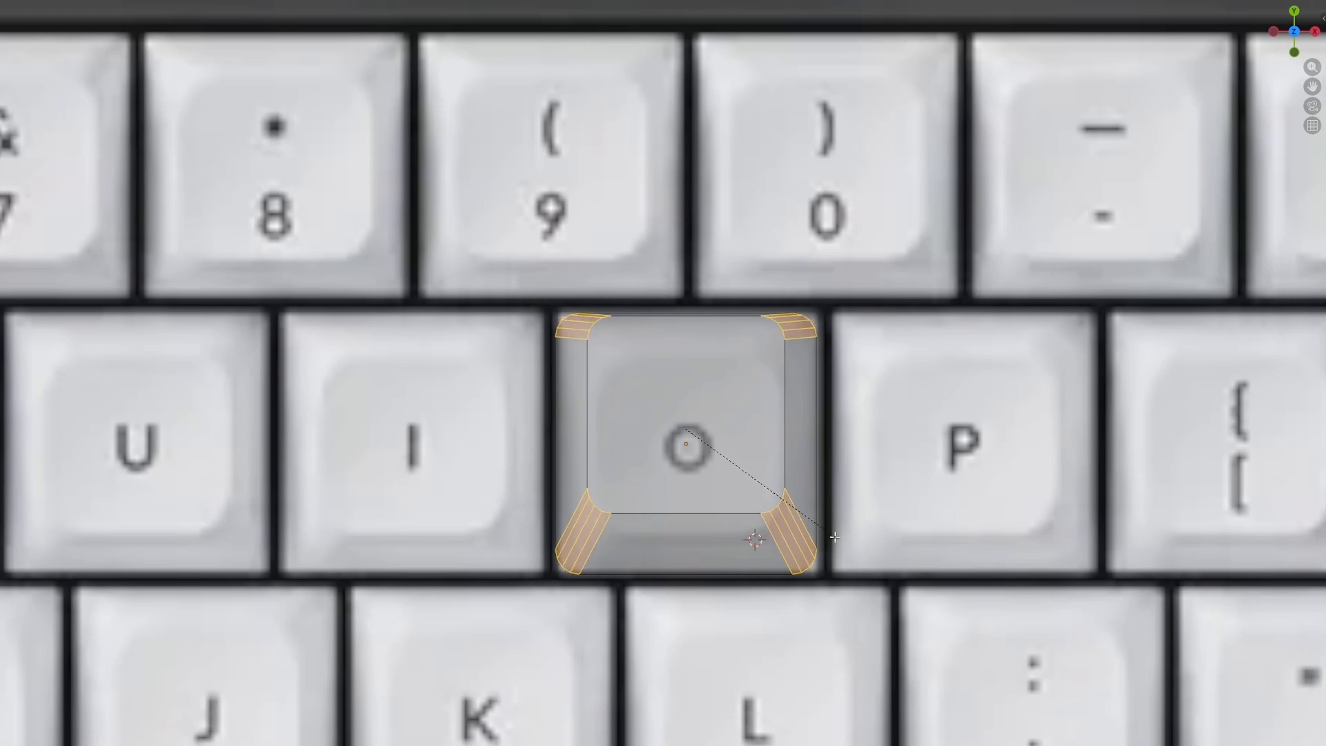
{"action": "left_click", "coordinate": [830, 541]}
{"action": "key", "text": "3"}
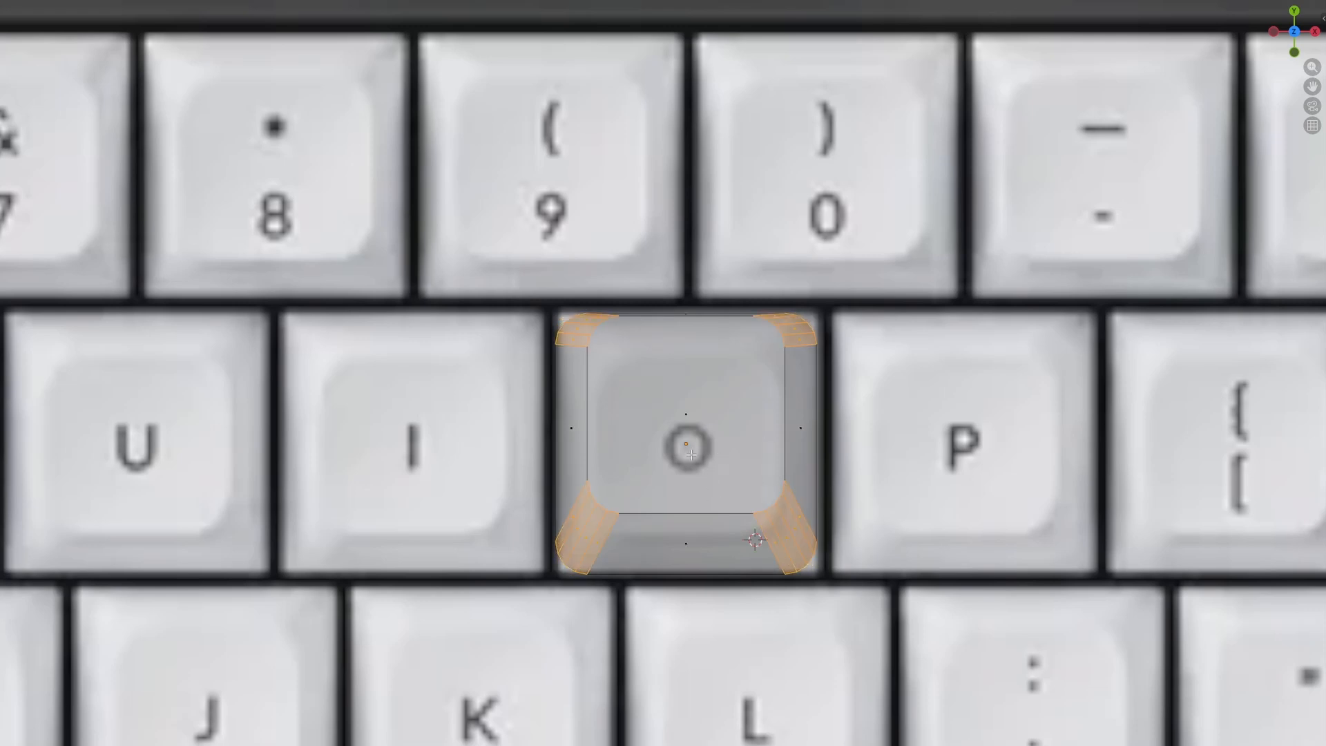
Step: Delete the keycap's top face and close the open edge loop with a grid fill
{"action": "left_click", "coordinate": [692, 455]}
{"action": "key", "text": "x"}
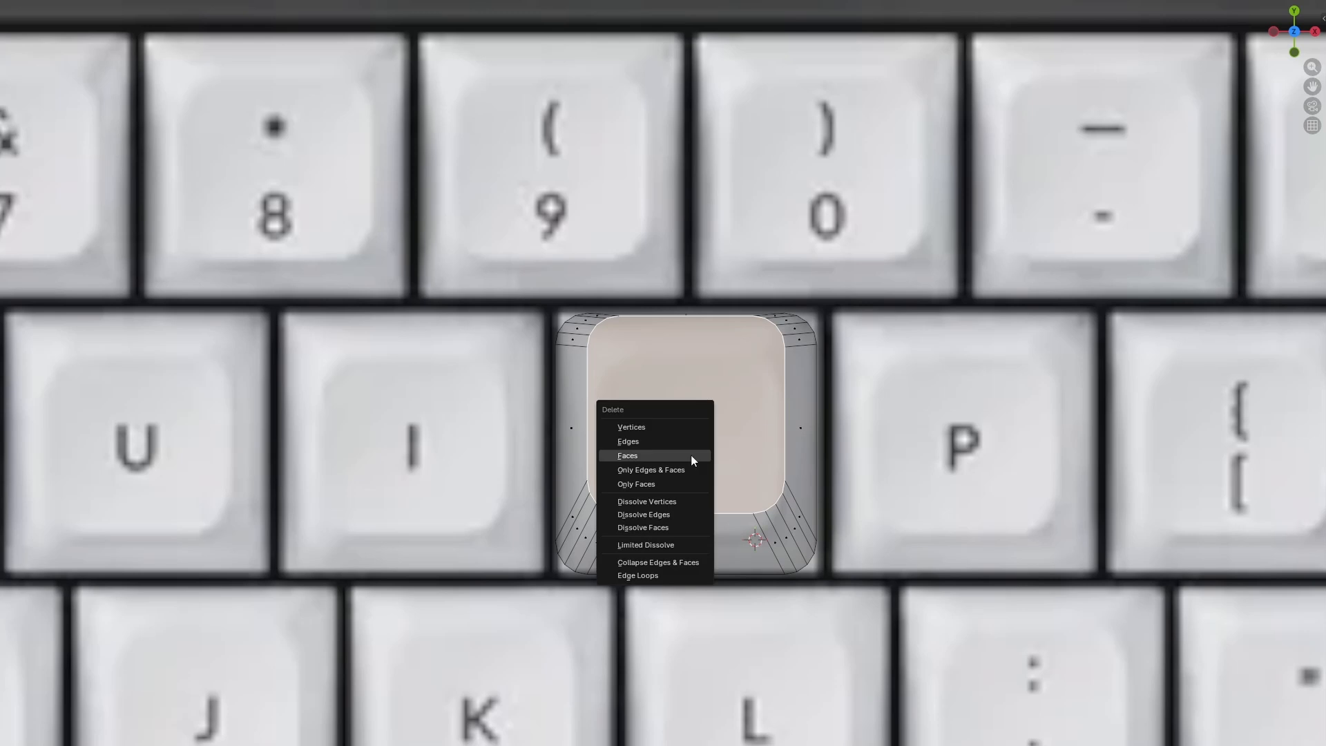
{"action": "left_click", "coordinate": [690, 455]}
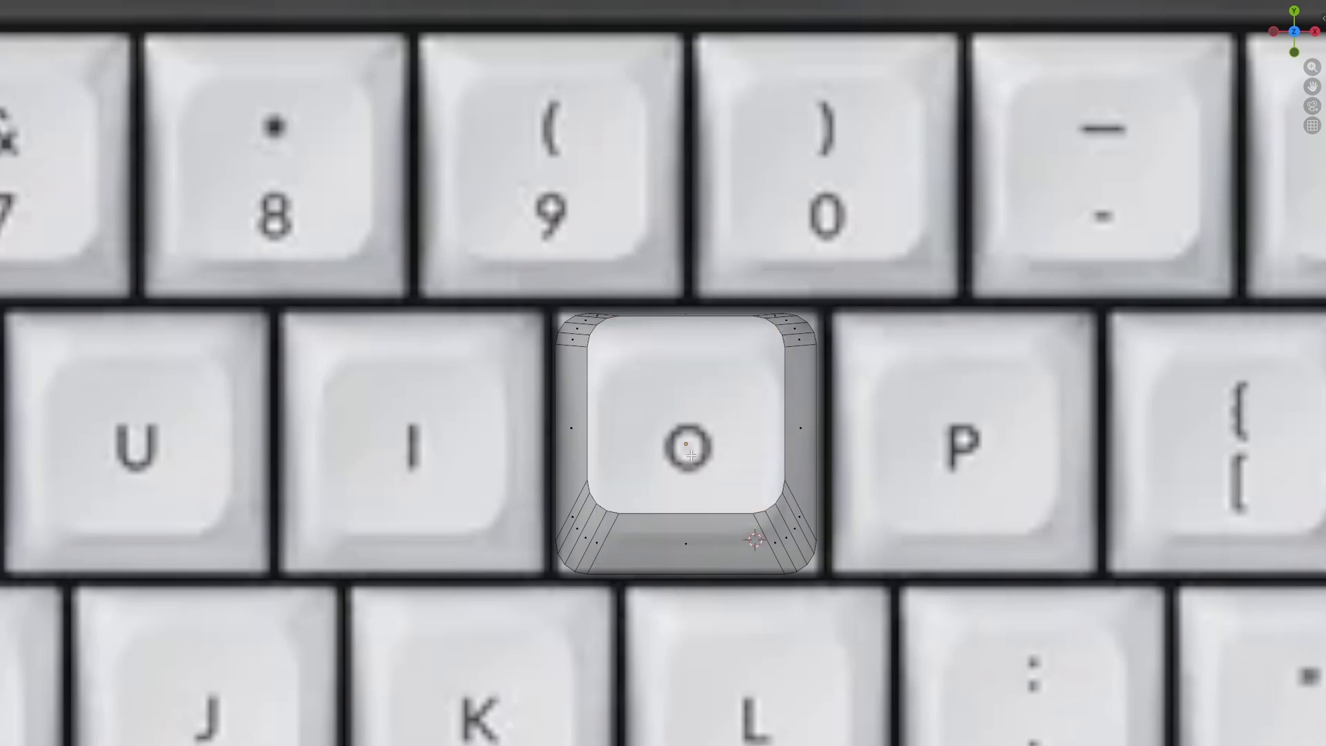
{"action": "key", "text": "2"}
{"action": "left_click", "coordinate": [692, 512], "text": "alt"}
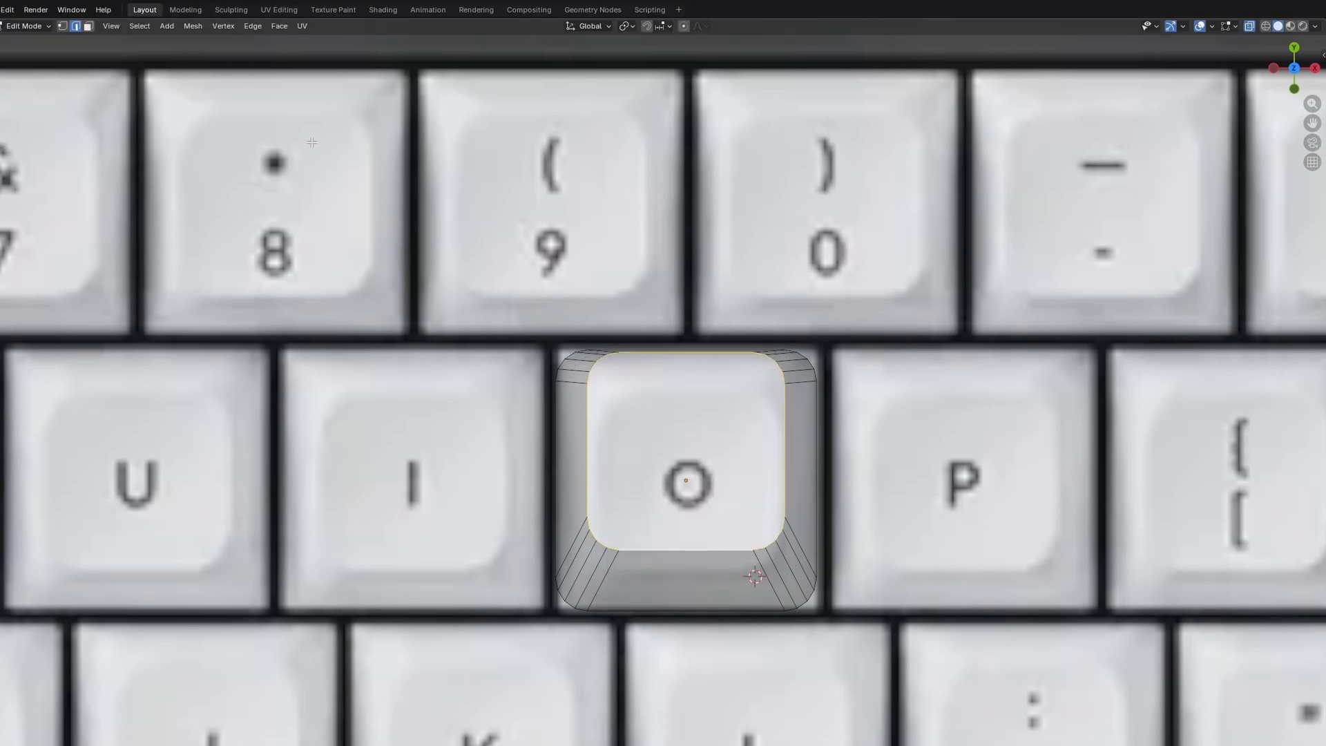
{"action": "left_click", "coordinate": [275, 29]}
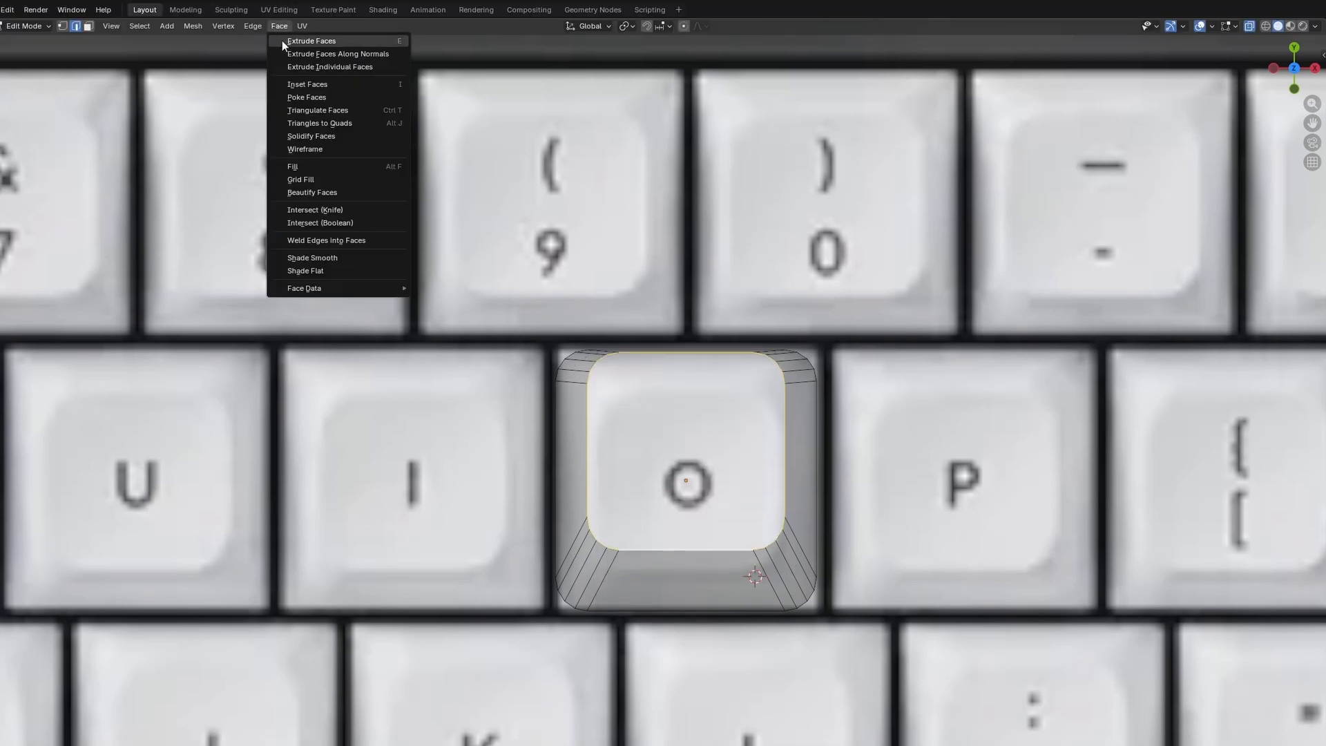
{"action": "left_click", "coordinate": [345, 181]}
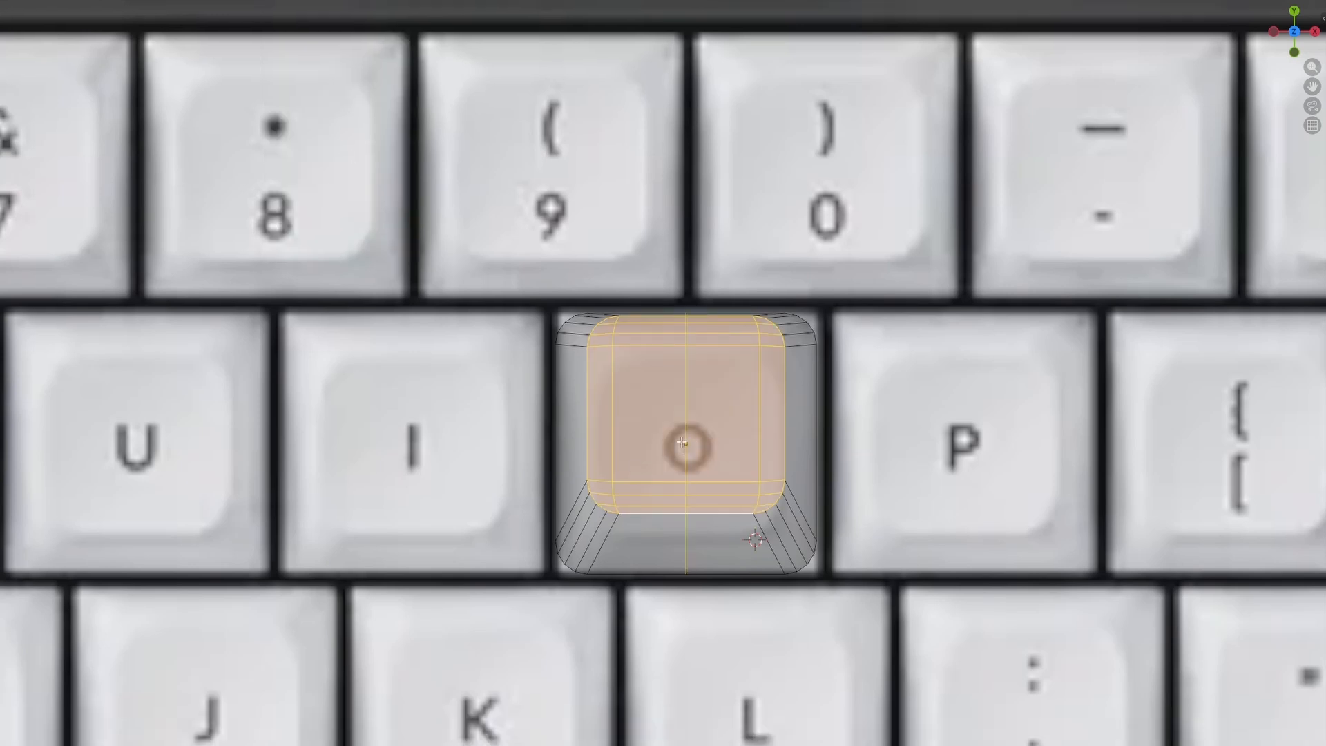
Step: Add three loop cuts across the keycap in each direction to subdivide its top and sides
{"action": "scroll", "coordinate": [681, 442], "scroll_direction": "up", "scroll_amount": 2}
{"action": "left_click", "coordinate": [682, 442]}
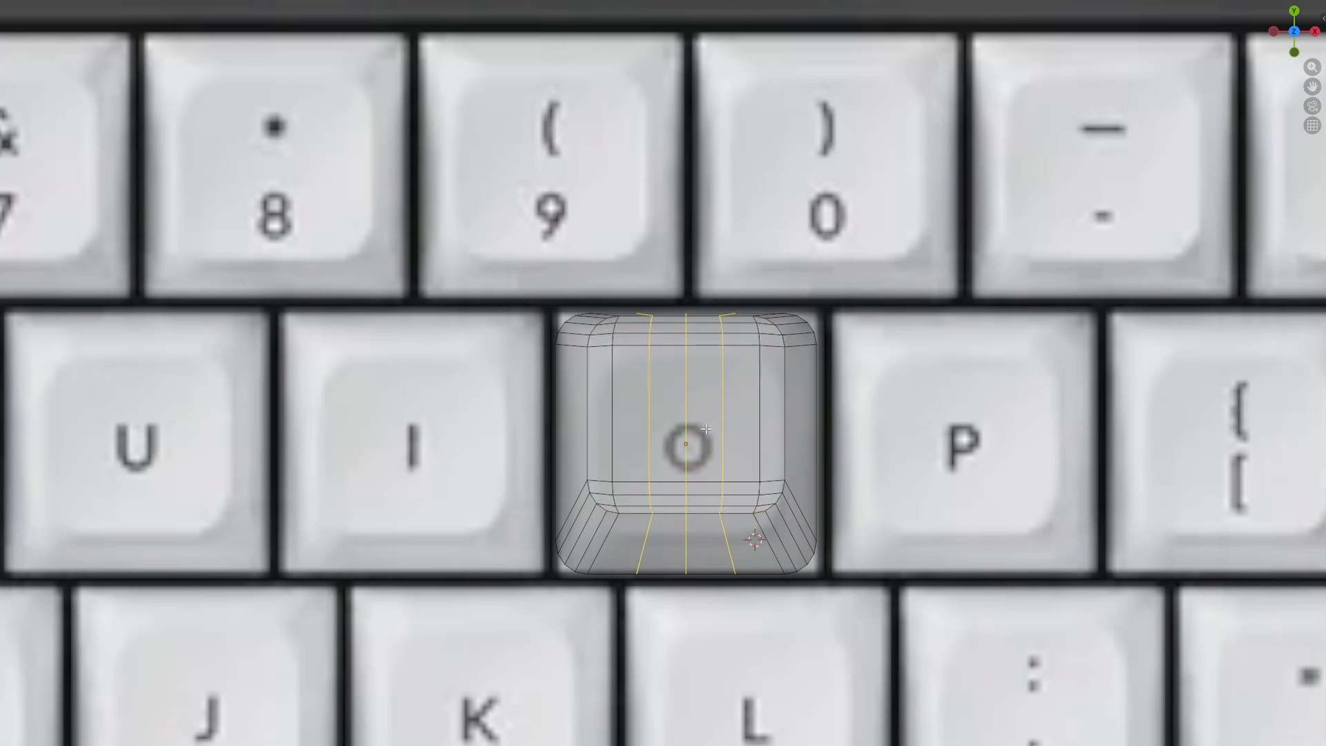
{"action": "left_click", "coordinate": [705, 429]}
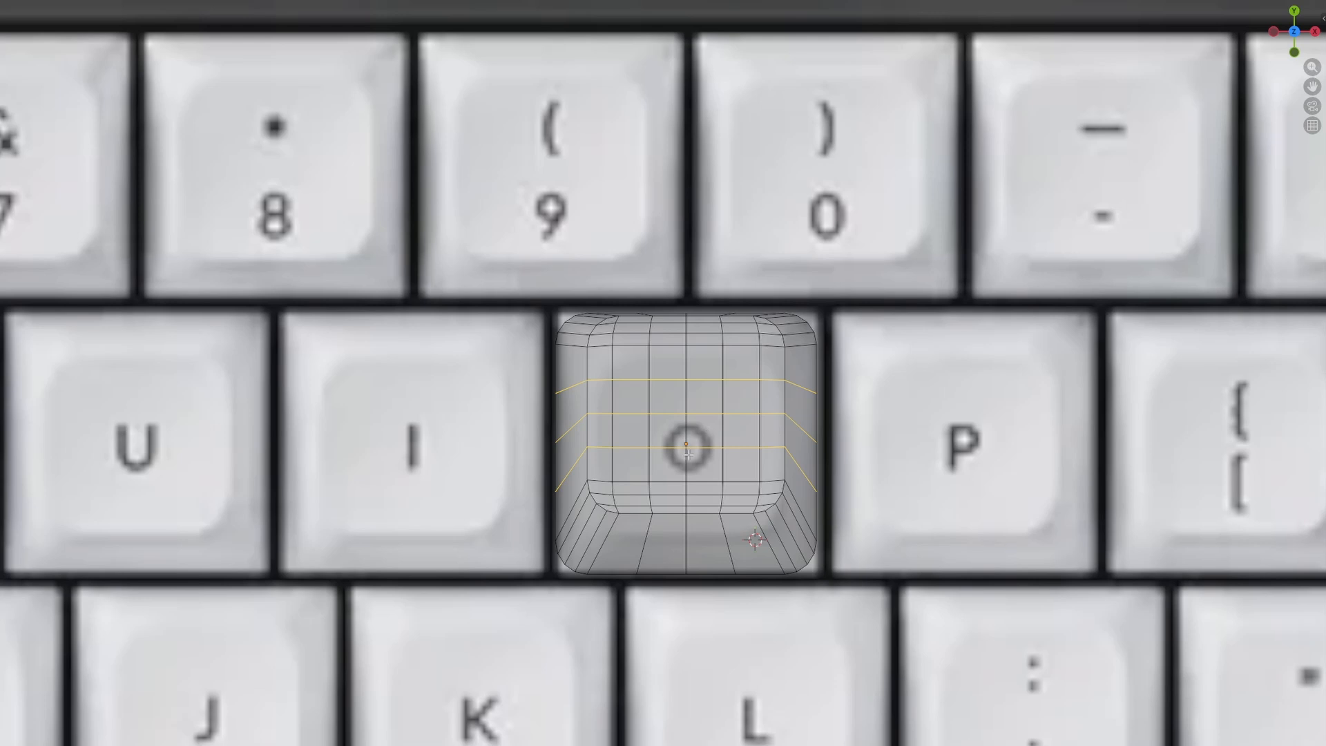
{"action": "left_click", "coordinate": [687, 472]}
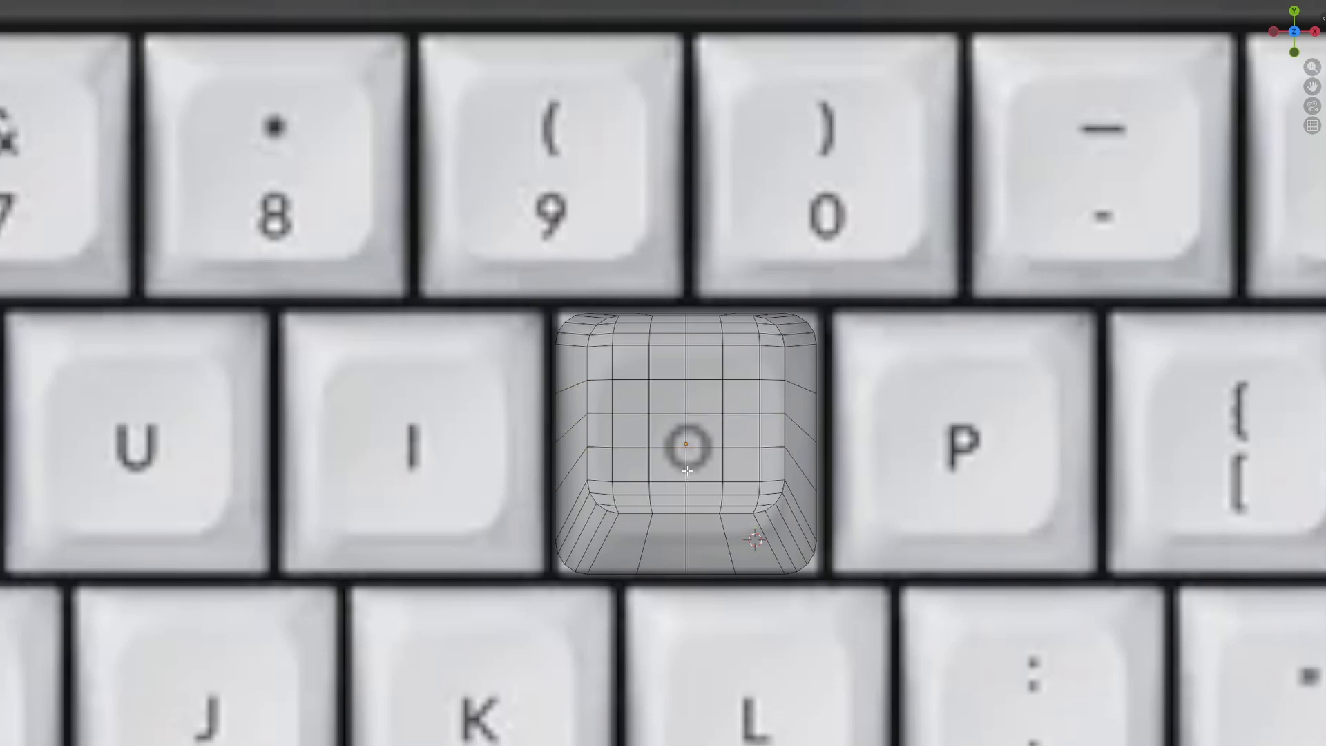
Step: Select the centre vertices of the keycap's top and enable proportional editing with Connected Only and Sphere falloff
{"action": "key", "text": "grave"}
{"action": "left_click", "coordinate": [643, 434]}
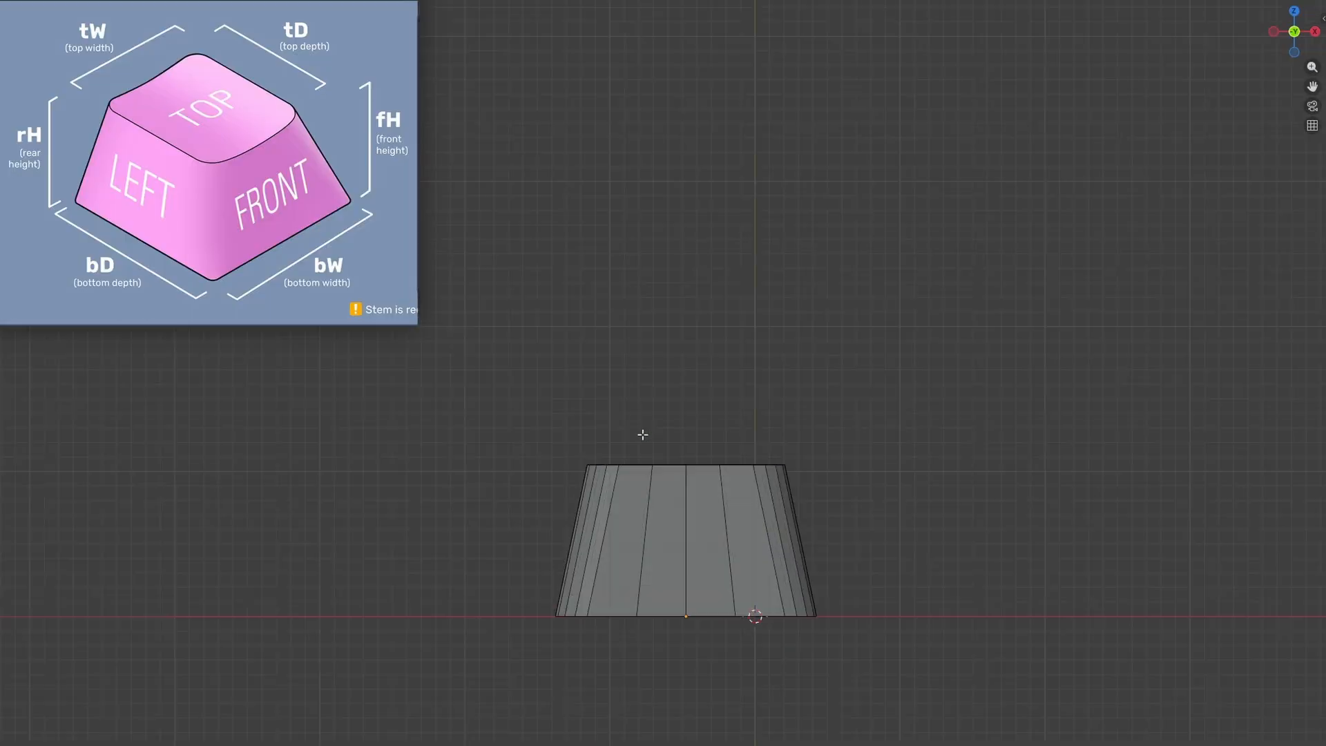
{"action": "middle_click_drag", "start_coordinate": [749, 481], "coordinate": [804, 496]}
{"action": "key", "text": "grave"}
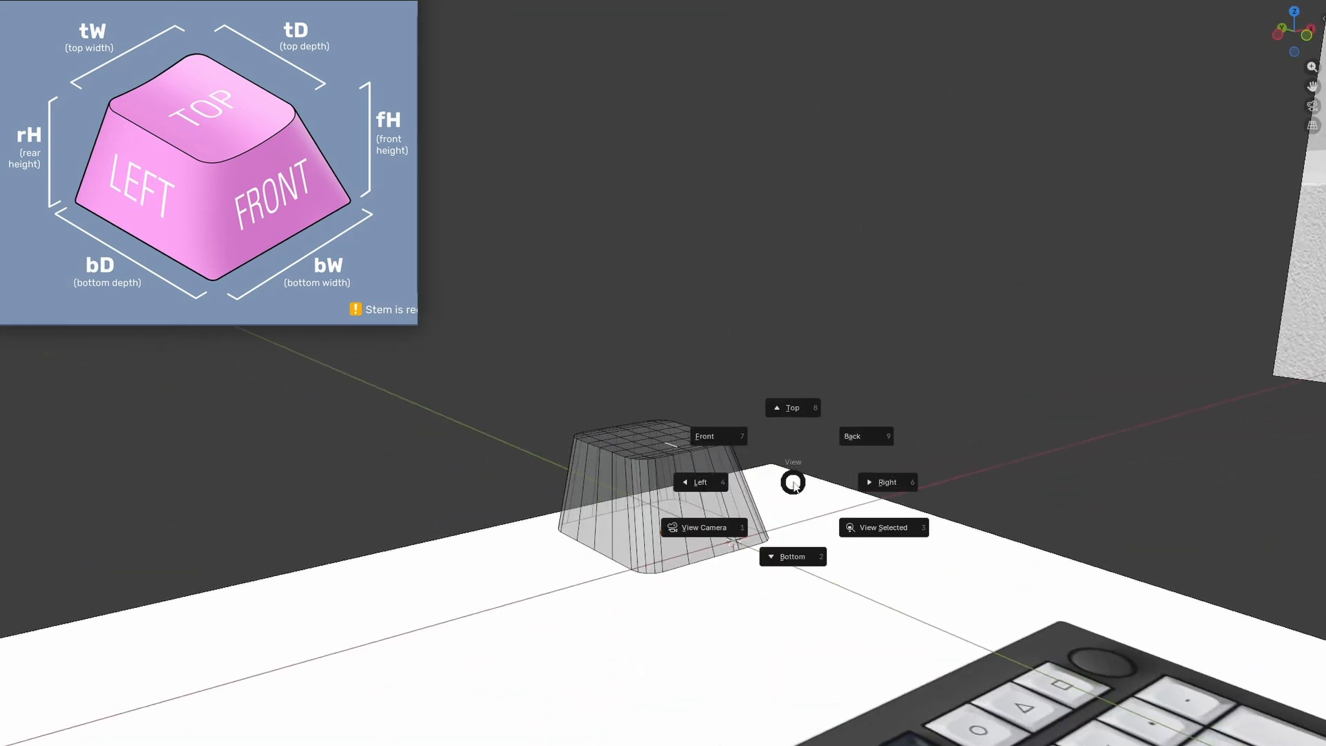
{"action": "left_click", "coordinate": [730, 443]}
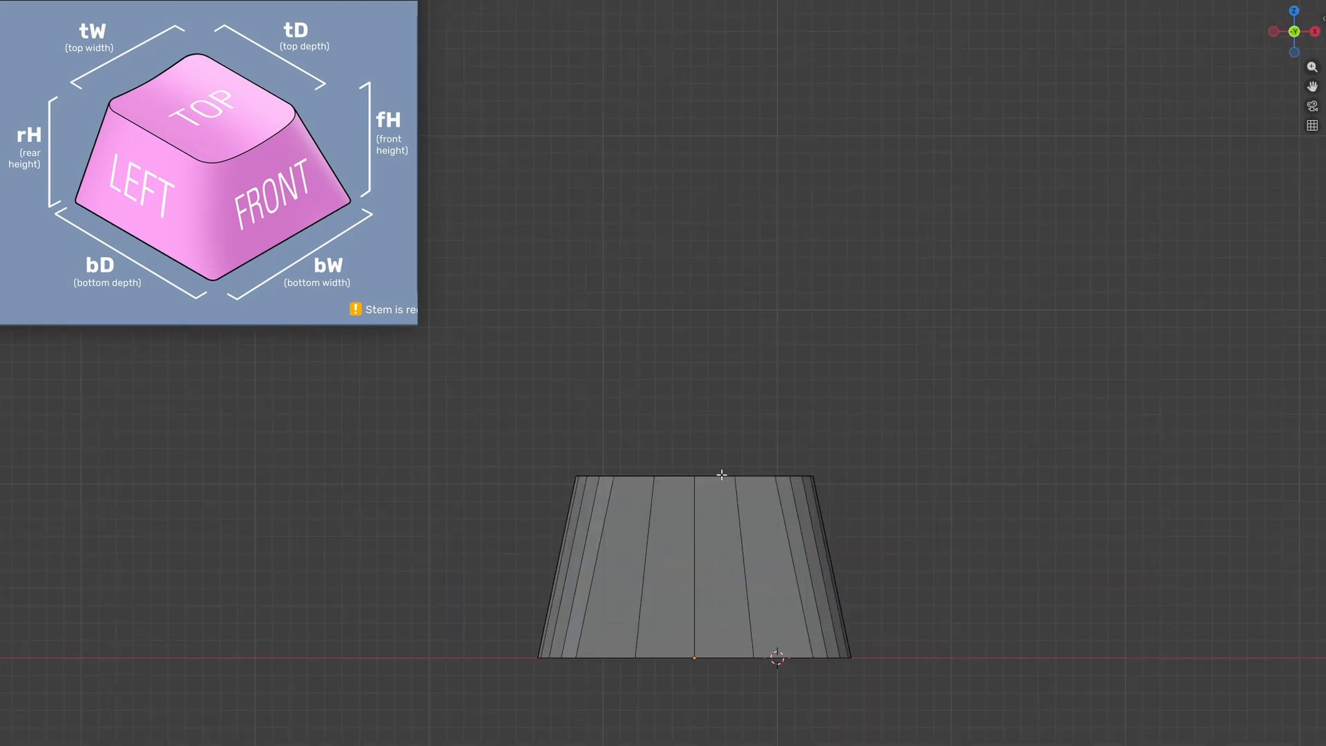
{"action": "key", "text": "Tab"}
{"action": "left_click_drag", "start_coordinate": [717, 511], "coordinate": [668, 358]}
{"action": "key", "text": "o"}
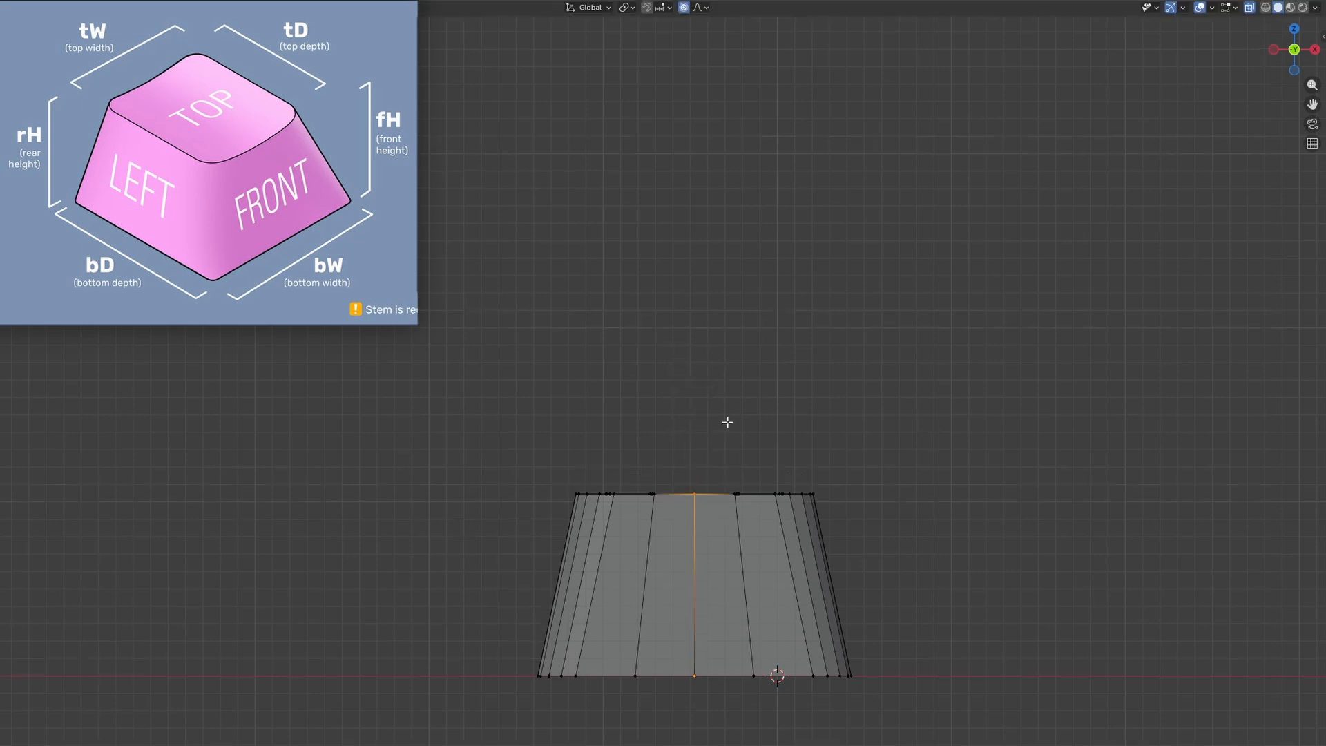
{"action": "left_click", "coordinate": [701, 8]}
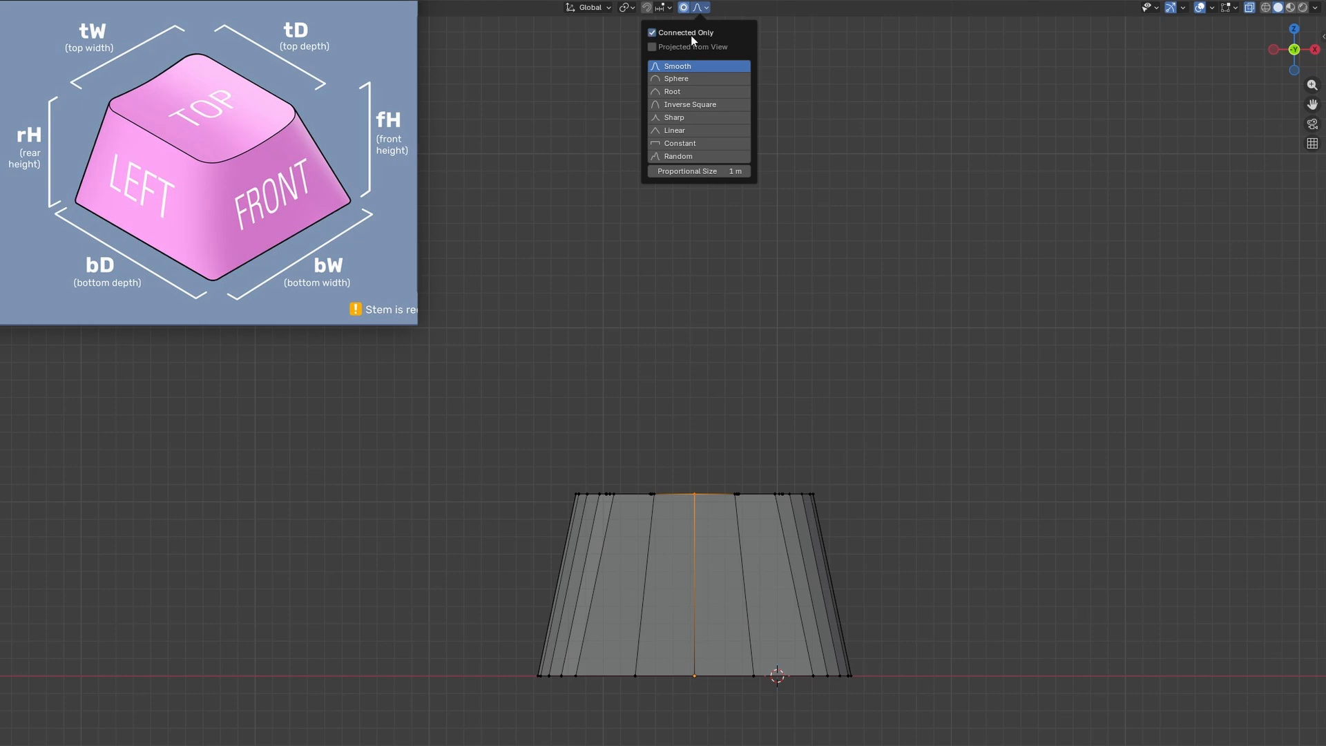
{"action": "left_click", "coordinate": [677, 78]}
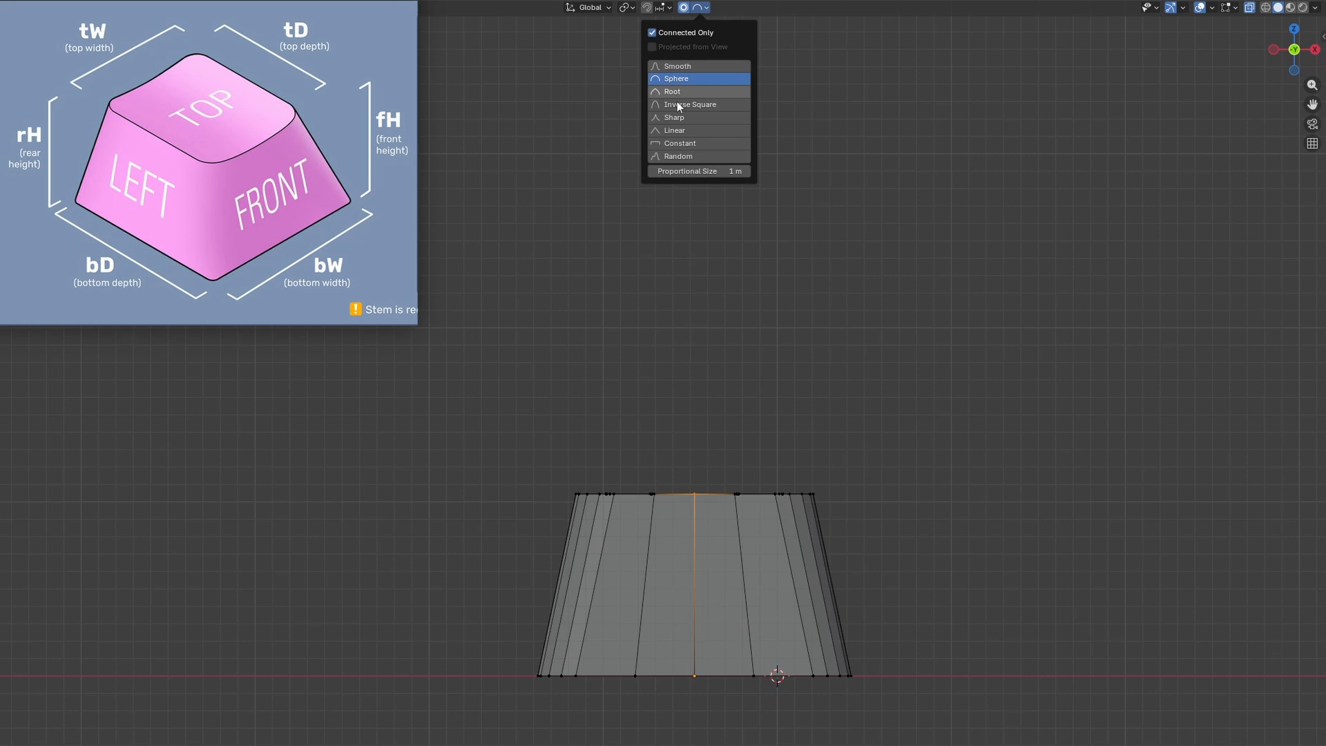
Step: Lower the selected centre vertices slightly along Z, shrinking the proportional radius so that only the keycap's top becomes dished
{"action": "key", "text": "g"}
{"action": "key", "text": "z"}
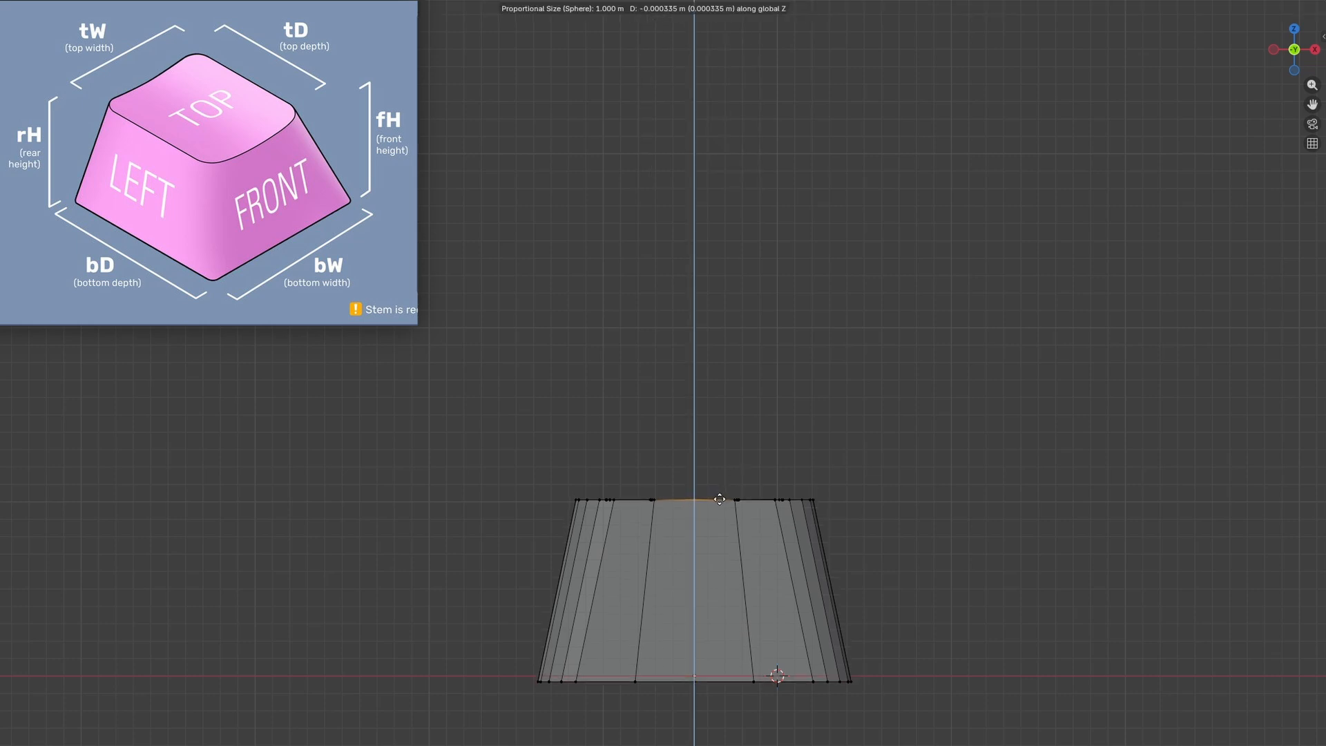
{"action": "scroll", "coordinate": [726, 495], "scroll_direction": "up", "scroll_amount": 20}
{"action": "scroll", "coordinate": [734, 498], "scroll_direction": "up", "scroll_amount": 11}
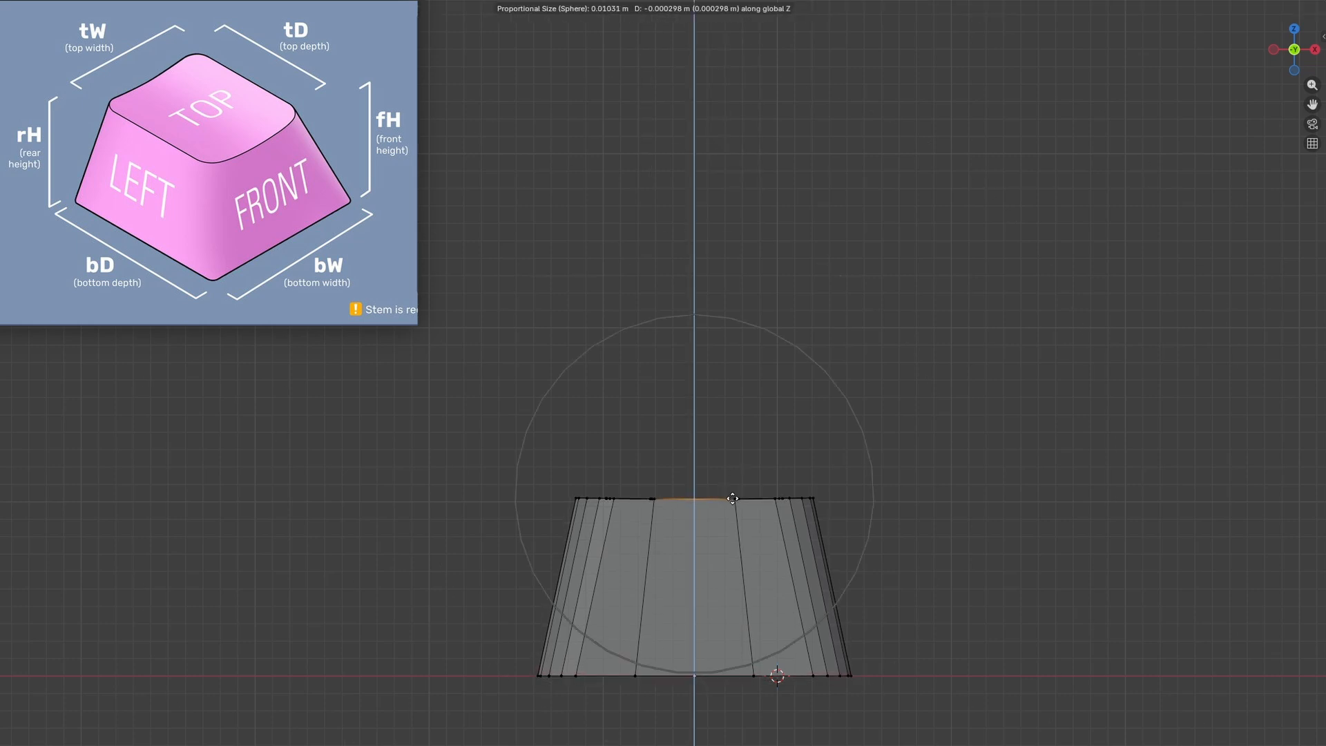
{"action": "scroll", "coordinate": [735, 508], "scroll_direction": "up", "scroll_amount": 3}
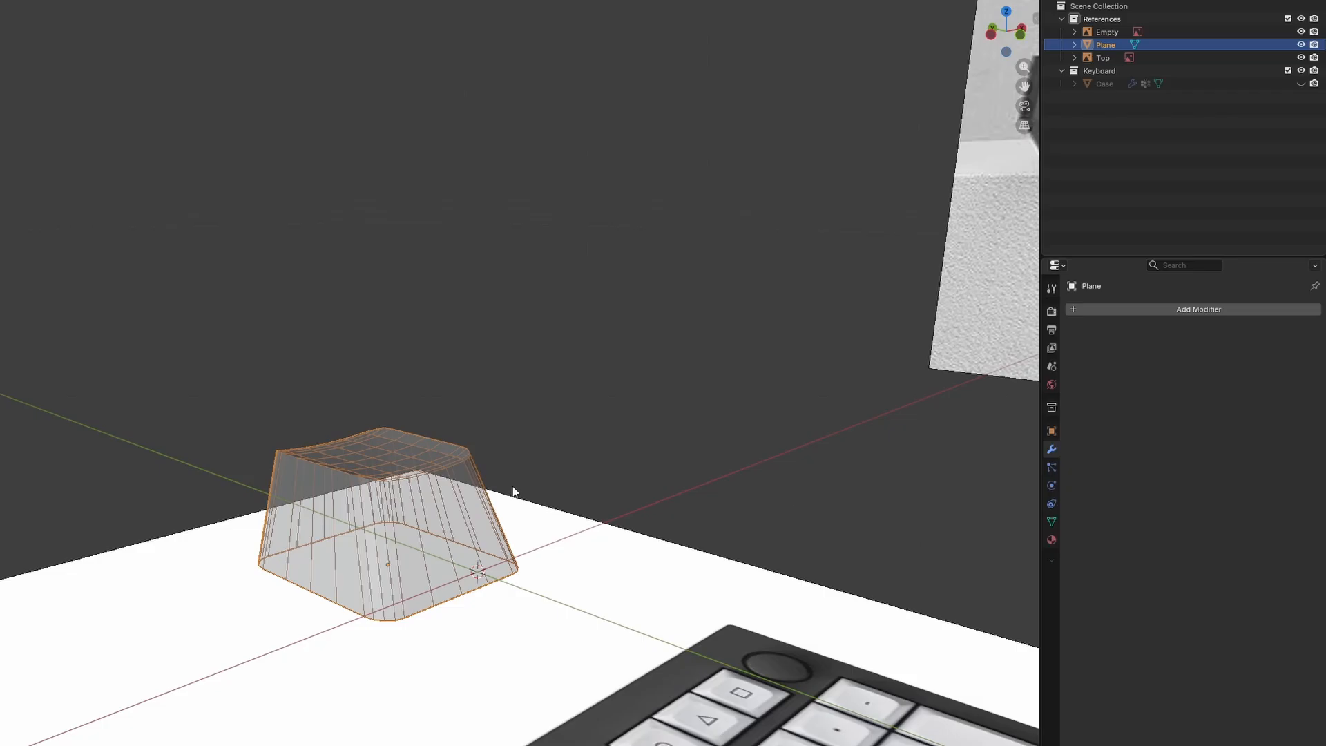
Step: Add a Bevel modifier to the keycap with an amount of 0.001 m and 3 segments
{"action": "key", "text": "alt+z"}
{"action": "middle_click_drag", "start_coordinate": [548, 473], "coordinate": [909, 385]}
{"action": "left_click", "coordinate": [1096, 309]}
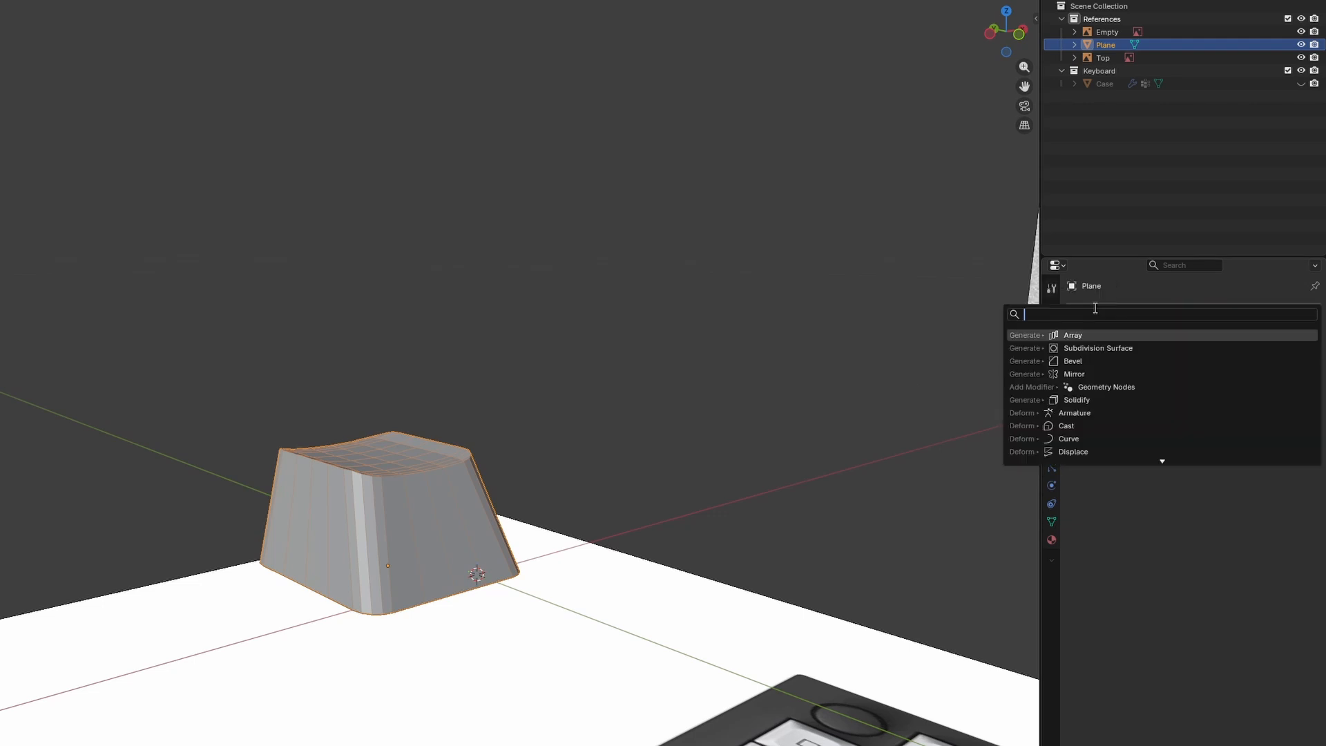
{"action": "left_click", "coordinate": [1085, 362]}
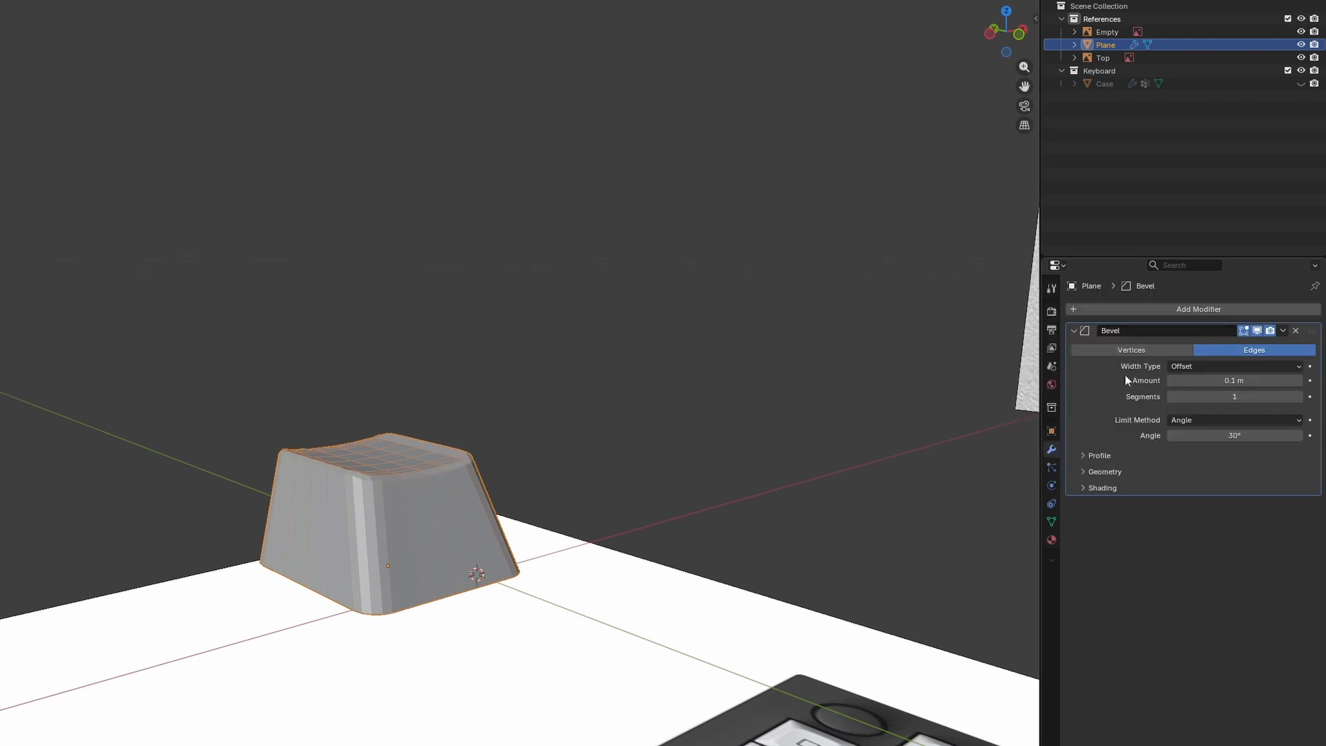
{"action": "left_click", "coordinate": [1244, 382]}
{"action": "type", "text": ".001"}
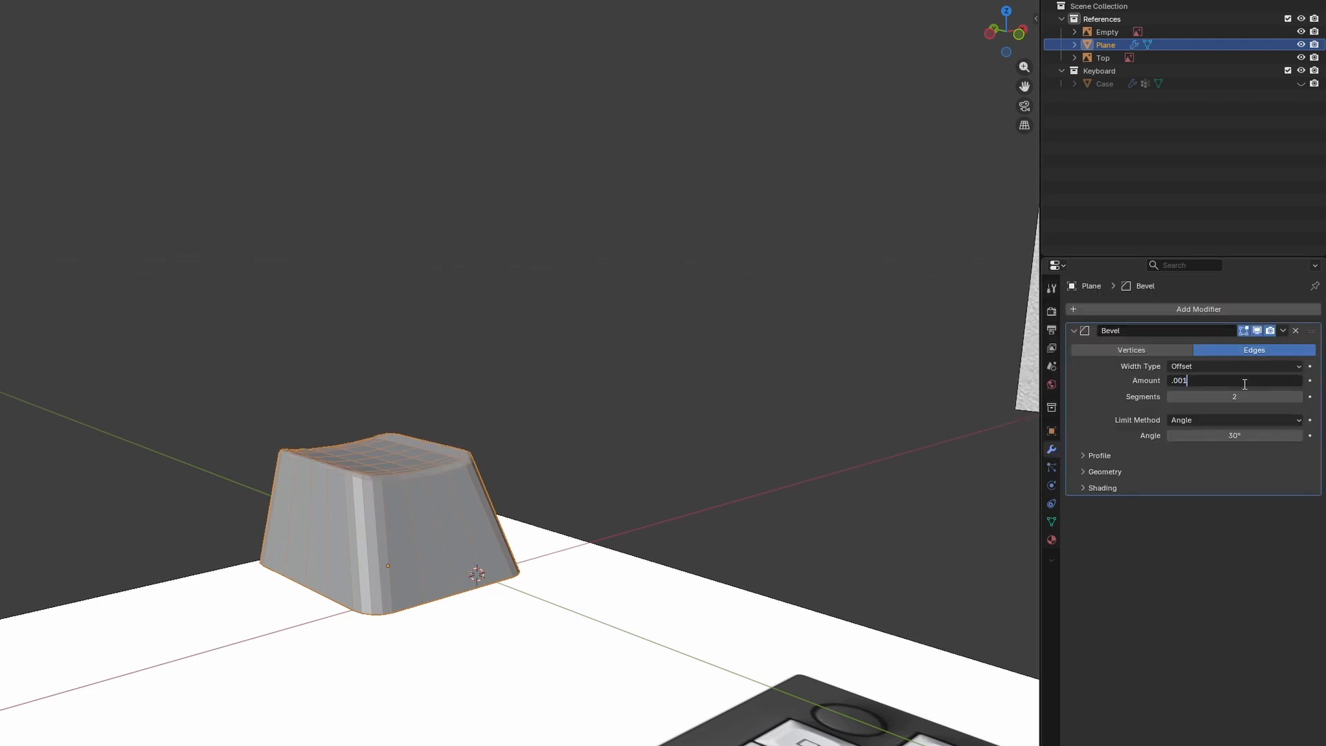
{"action": "key", "text": "Return"}
{"action": "left_click", "coordinate": [1298, 397]}
Step: Add a Subdivision Surface modifier to the keycap and shade it smooth
{"action": "left_click", "coordinate": [1133, 310]}
{"action": "left_click", "coordinate": [1133, 311]}
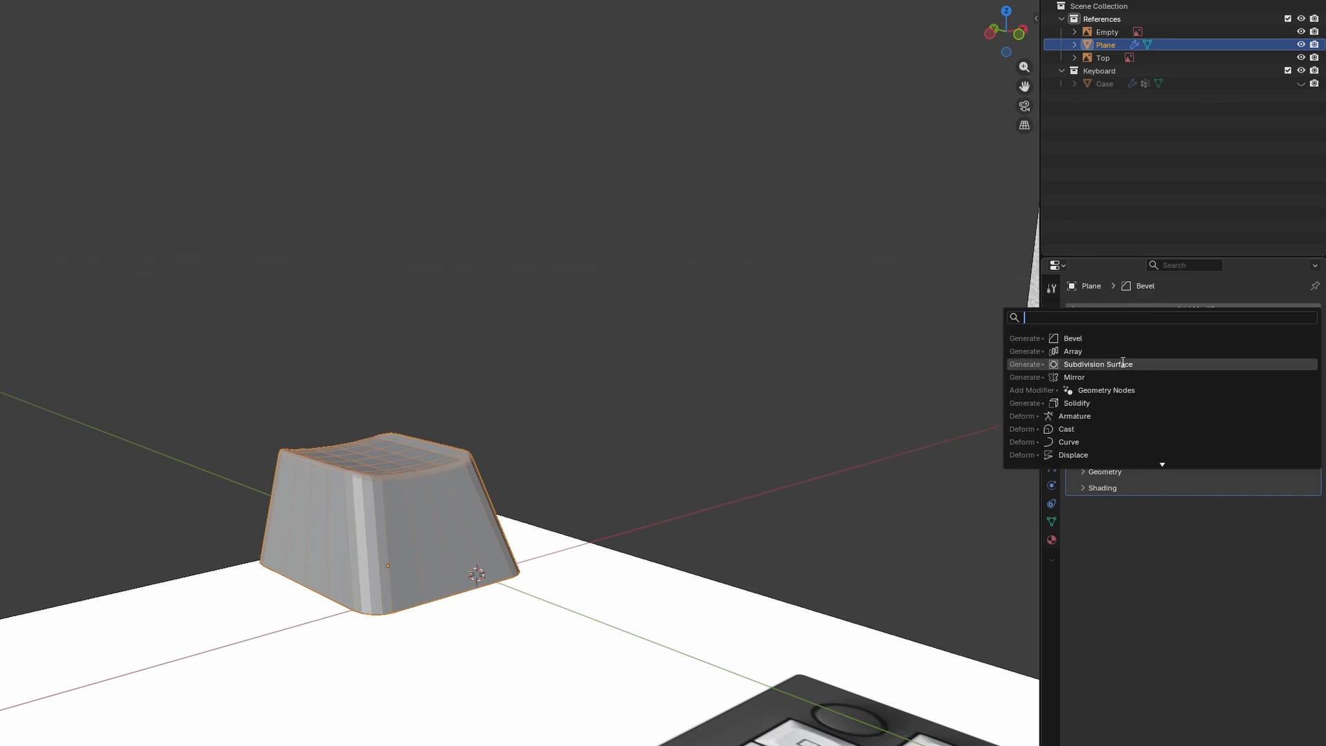
{"action": "left_click", "coordinate": [1123, 364]}
{"action": "right_click", "coordinate": [438, 478]}
{"action": "left_click", "coordinate": [438, 478]}
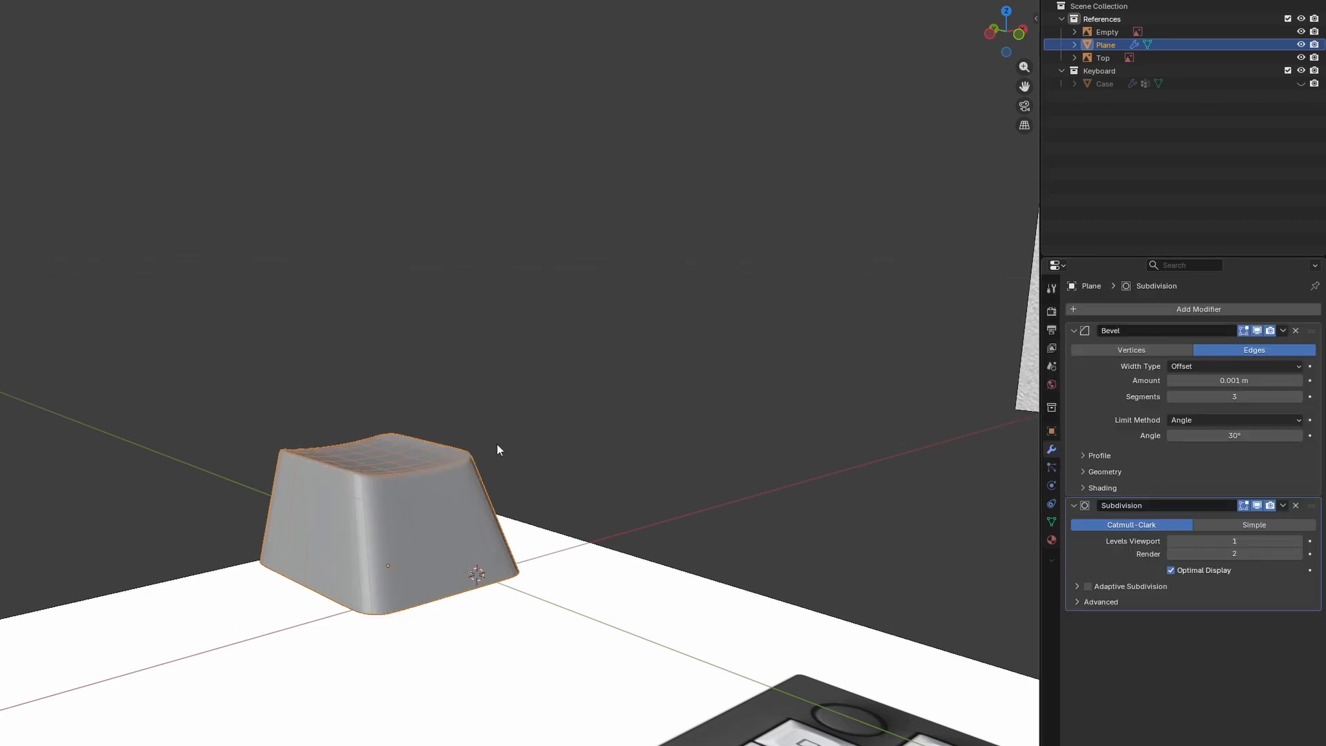
Step: Move the keycap in top view onto the first function-row key, just before F1, in the reference image
{"action": "key", "text": "shift+alt+z"}
{"action": "middle_click_drag", "start_coordinate": [496, 444], "coordinate": [464, 467]}
{"action": "key", "text": "ctrl+space"}
{"action": "key", "text": "grave"}
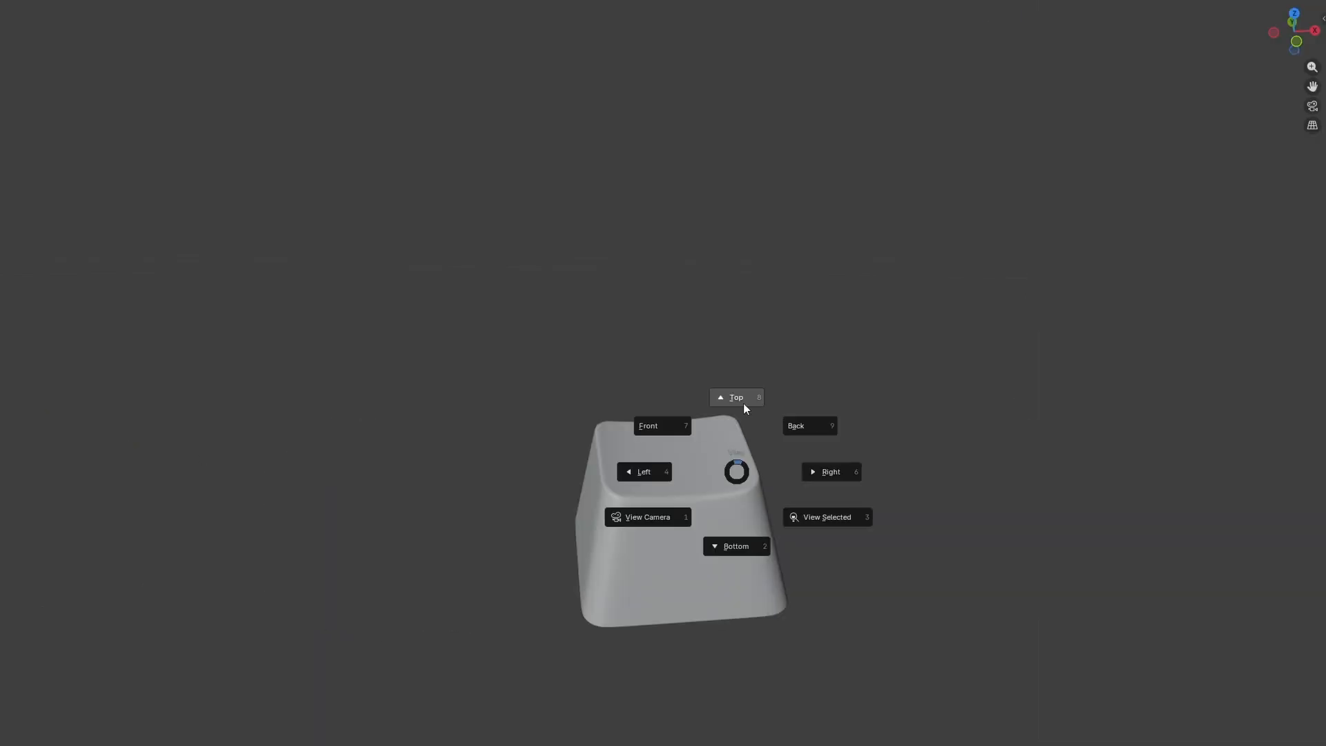
{"action": "left_click", "coordinate": [740, 399]}
{"action": "key", "text": "shift+alt+z"}
{"action": "scroll", "coordinate": [744, 507], "scroll_direction": "down", "scroll_amount": 1}
{"action": "middle_click_drag", "start_coordinate": [745, 507], "coordinate": [1132, 597], "text": "shift"}
{"action": "key", "text": "g"}
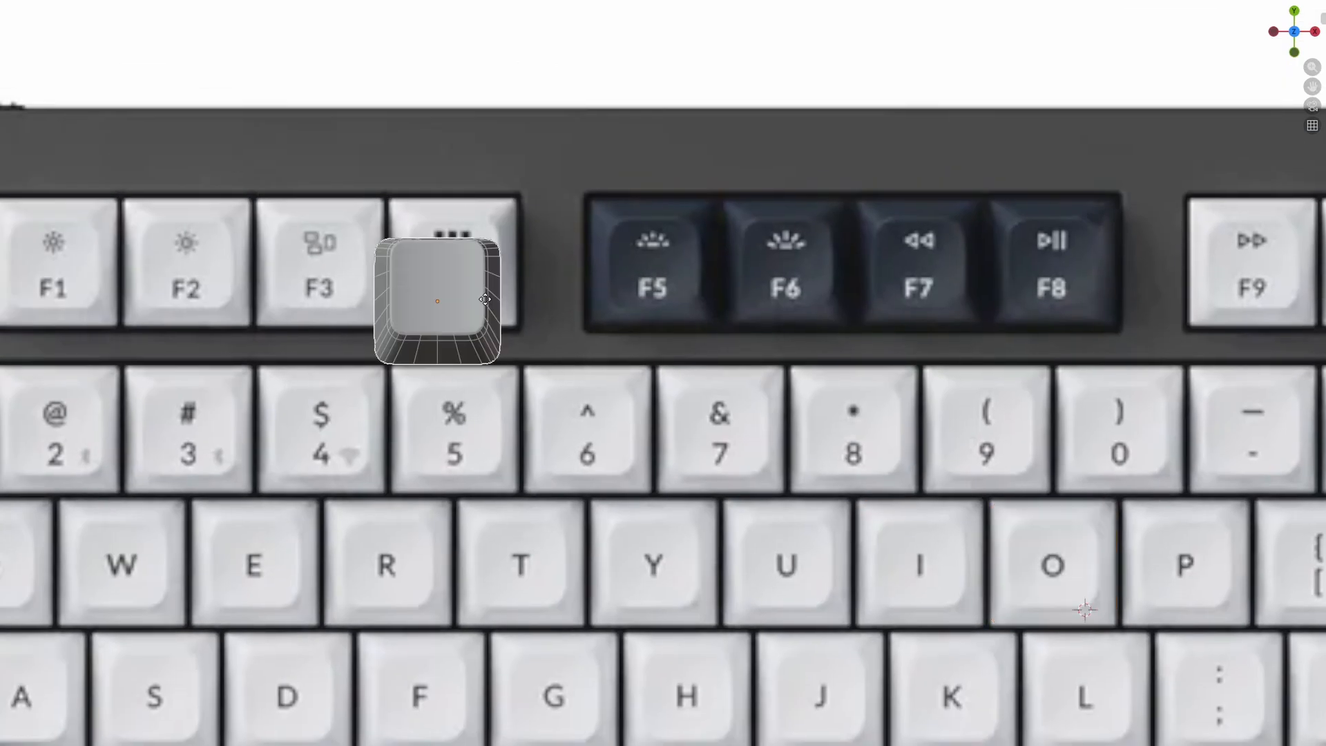
{"action": "left_click", "coordinate": [267, 293]}
{"action": "middle_click_drag", "start_coordinate": [267, 293], "coordinate": [1025, 438], "text": "shift"}
{"action": "key", "text": "g"}
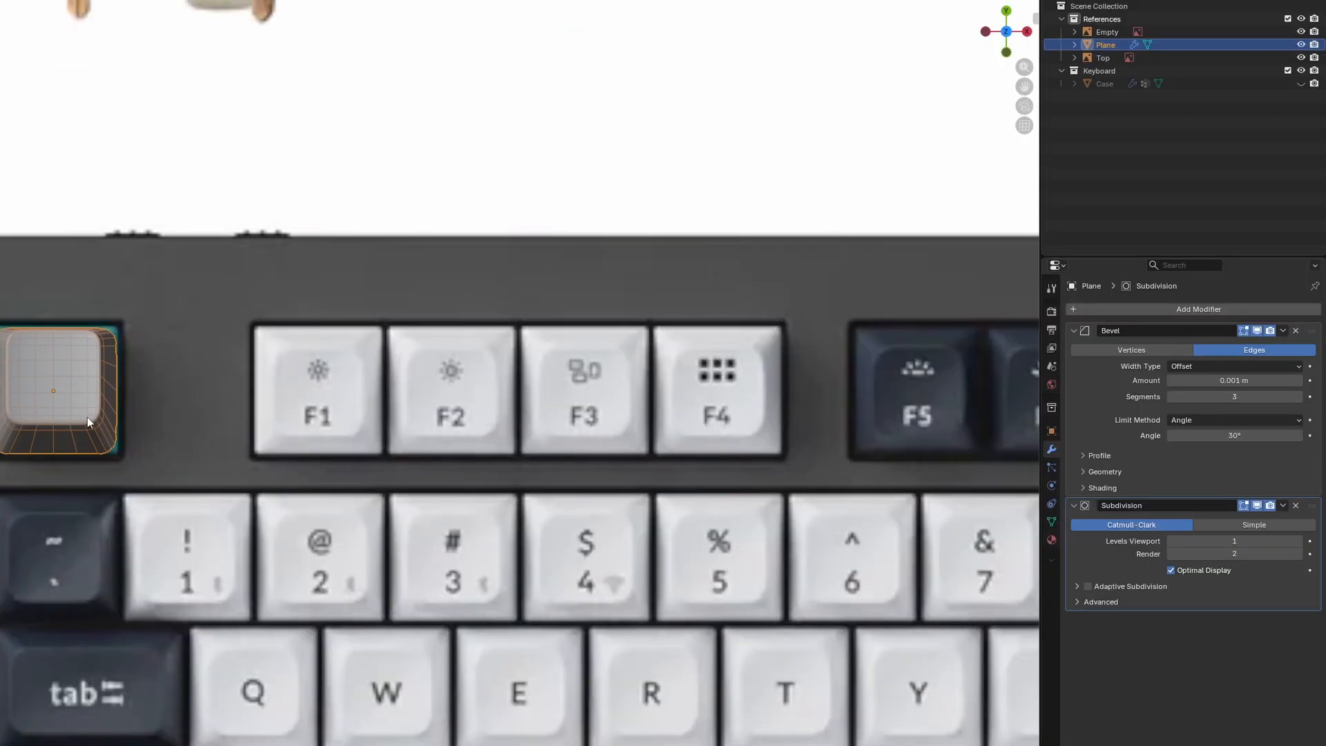
Step: Duplicate the keycap along X and place the copy over the F1 key
{"action": "key", "text": "shift+d"}
{"action": "key", "text": "x"}
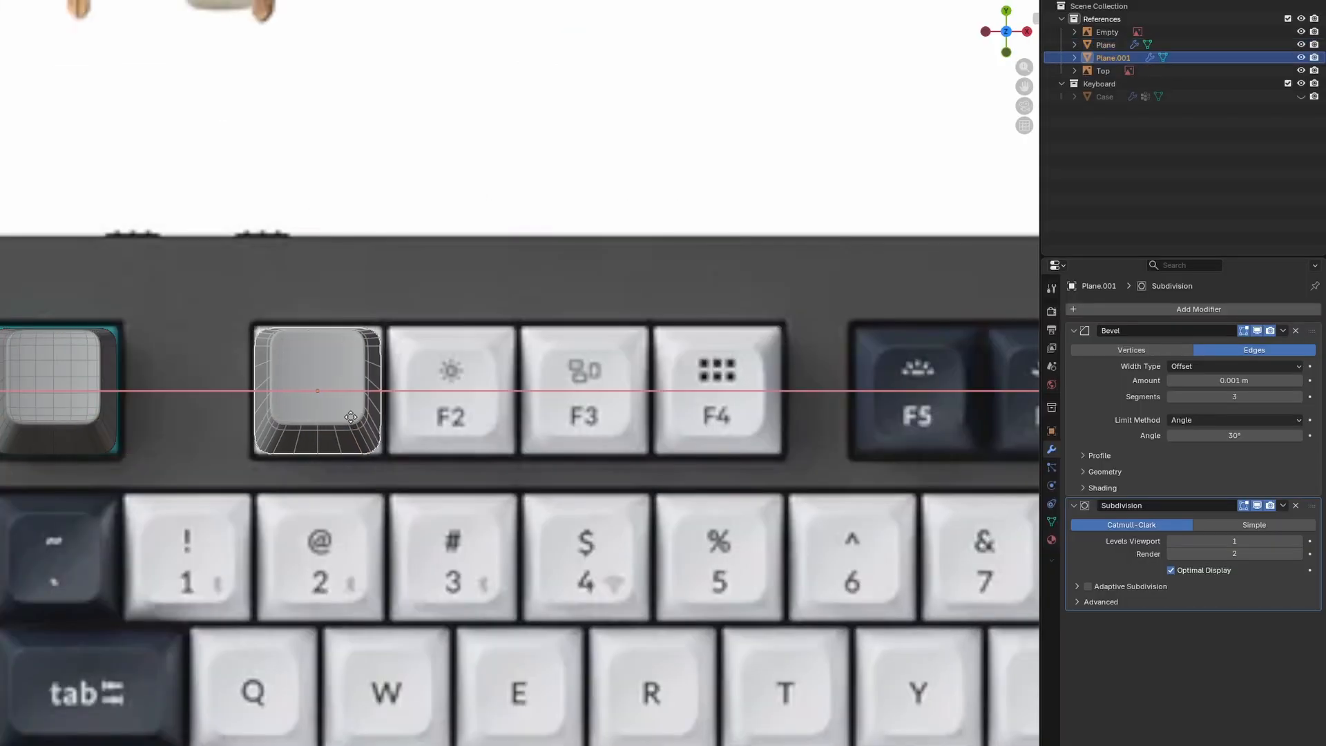
{"action": "left_click", "coordinate": [351, 418]}
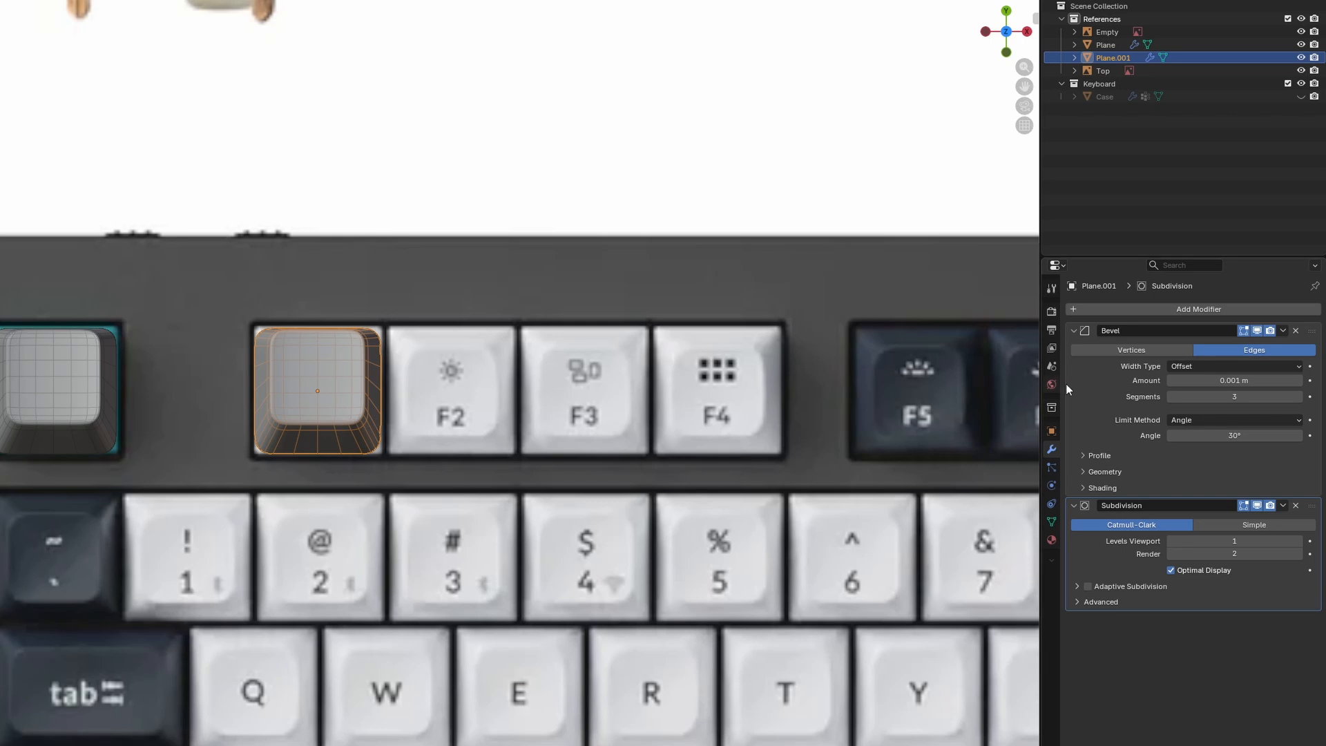
Step: Add an Array modifier to the F1 keycap, place it above the Bevel modifier and set its count to 4
{"action": "left_click", "coordinate": [1092, 309]}
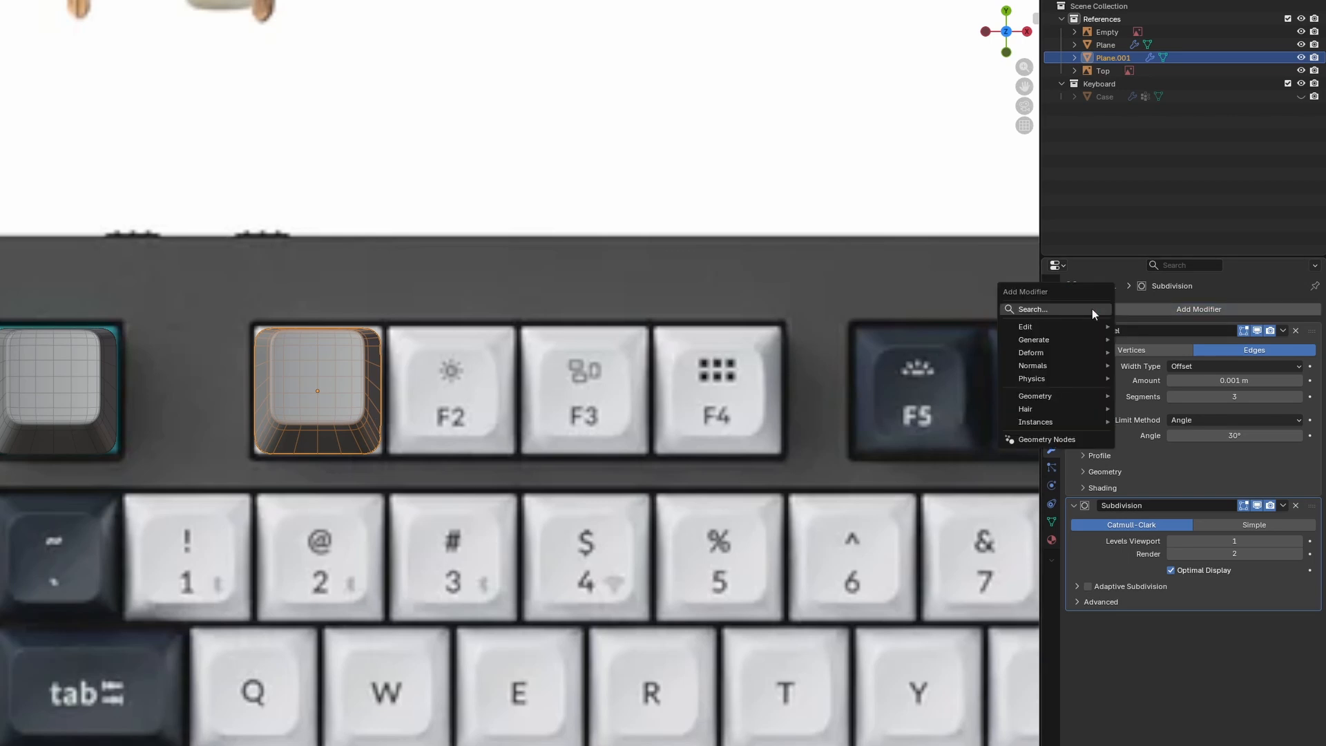
{"action": "left_click", "coordinate": [1091, 309]}
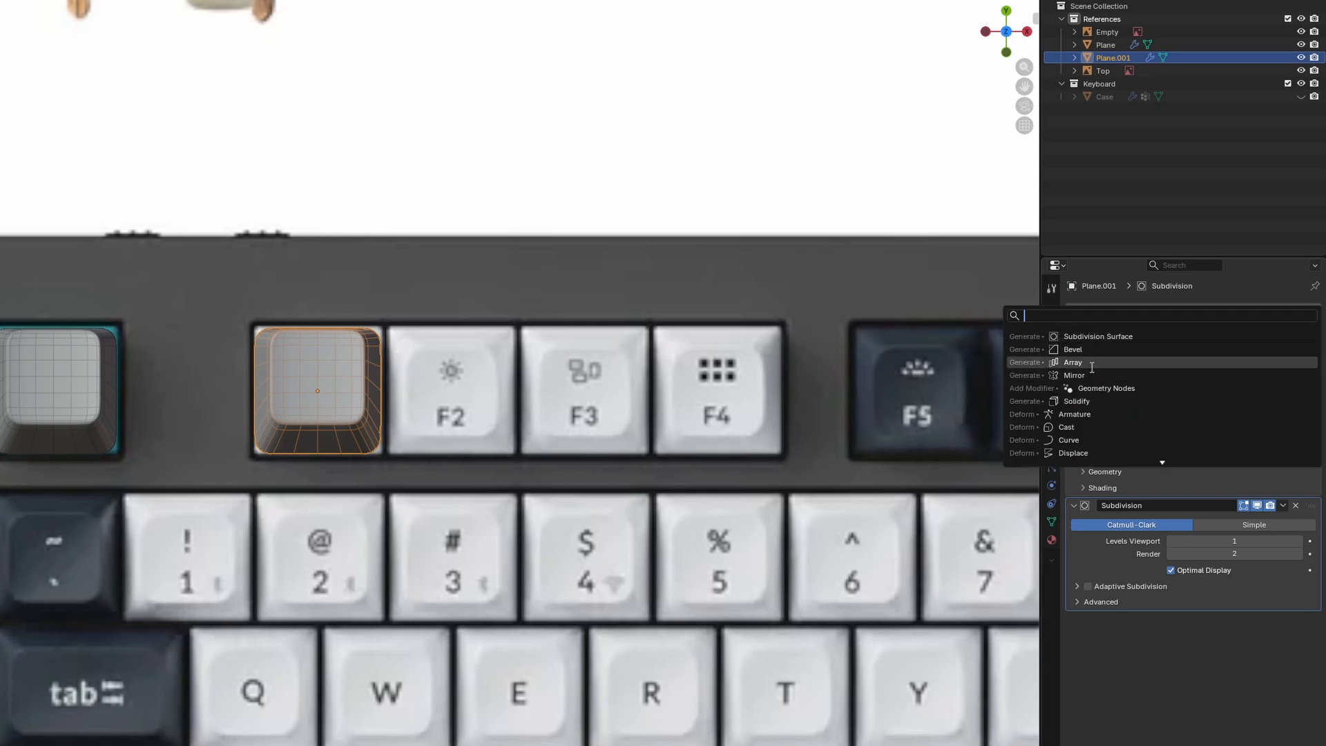
{"action": "left_click", "coordinate": [1092, 368]}
{"action": "left_click_drag", "start_coordinate": [1312, 625], "coordinate": [1282, 322]}
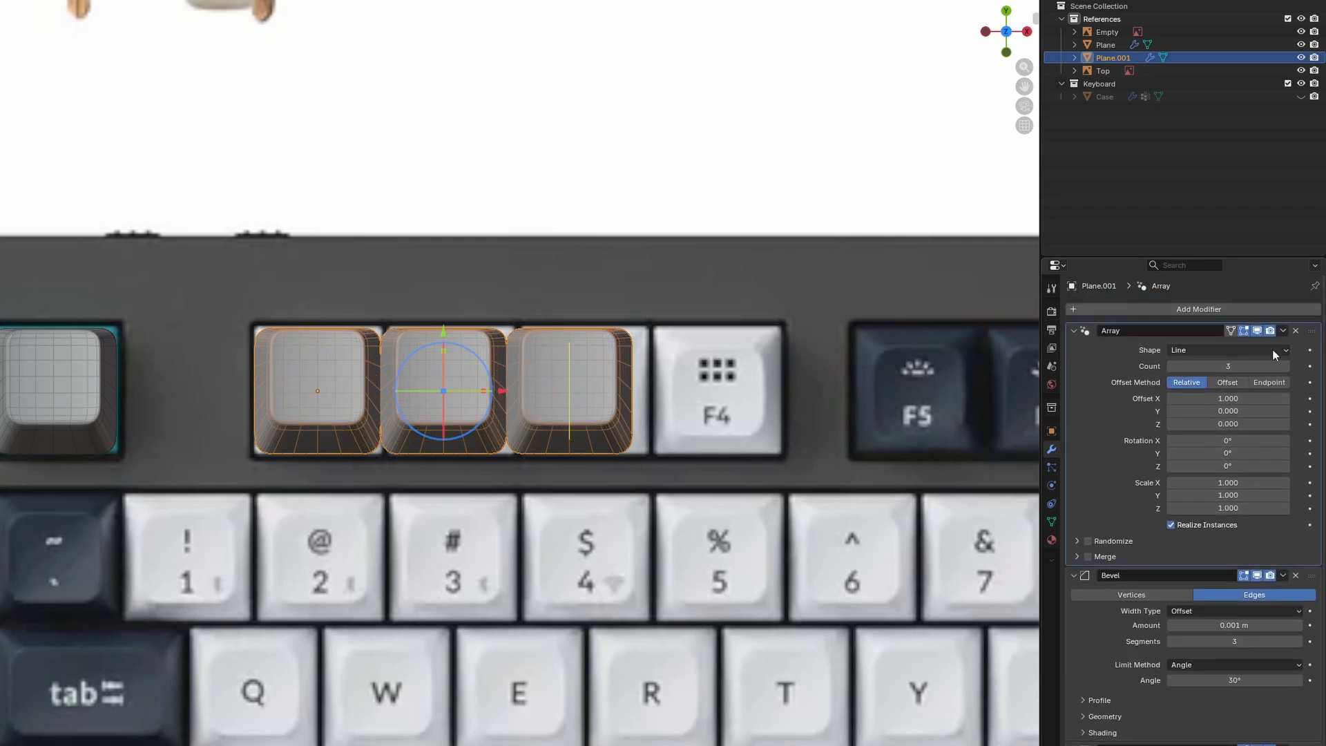
{"action": "left_click", "coordinate": [1286, 366]}
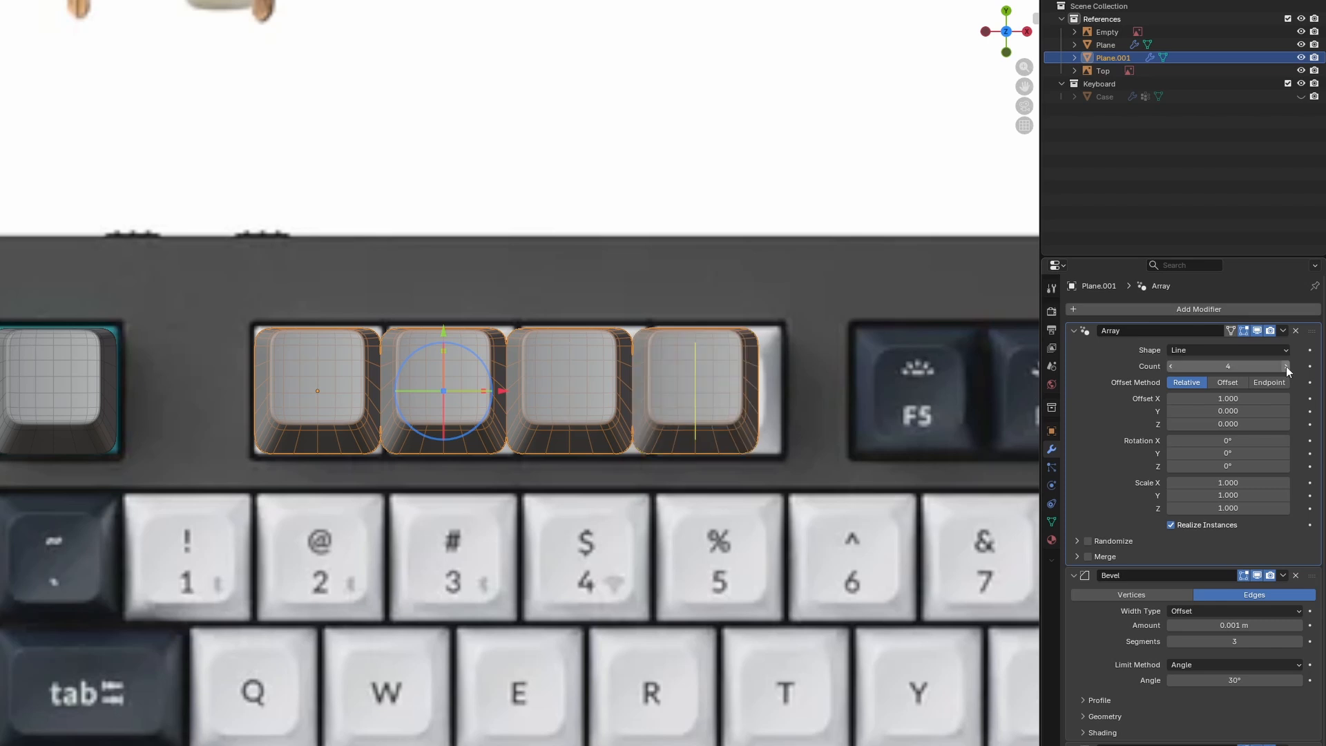
Step: Switch the array to the Offset method with an X translation of 0.019 m so the keycaps match F1 to F4
{"action": "left_click", "coordinate": [1243, 382]}
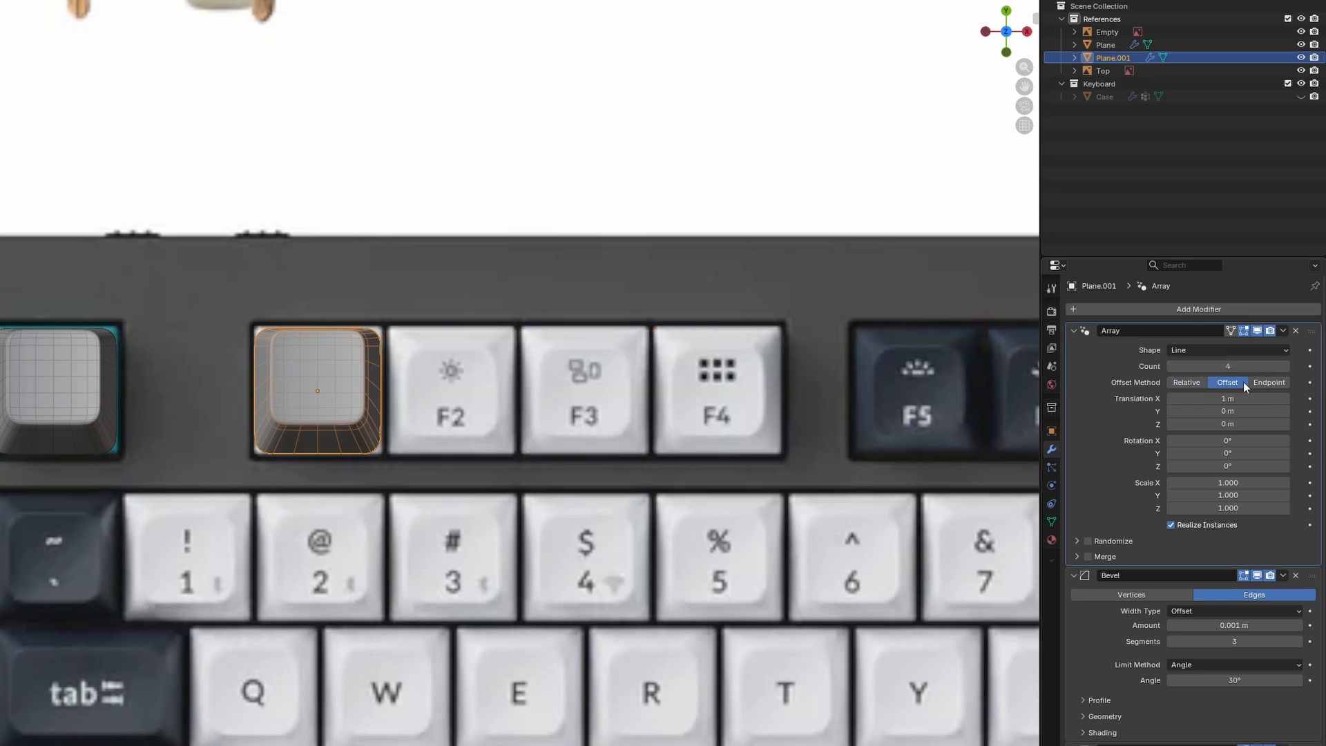
{"action": "left_click_drag", "start_coordinate": [1235, 397], "coordinate": [1167, 398]}
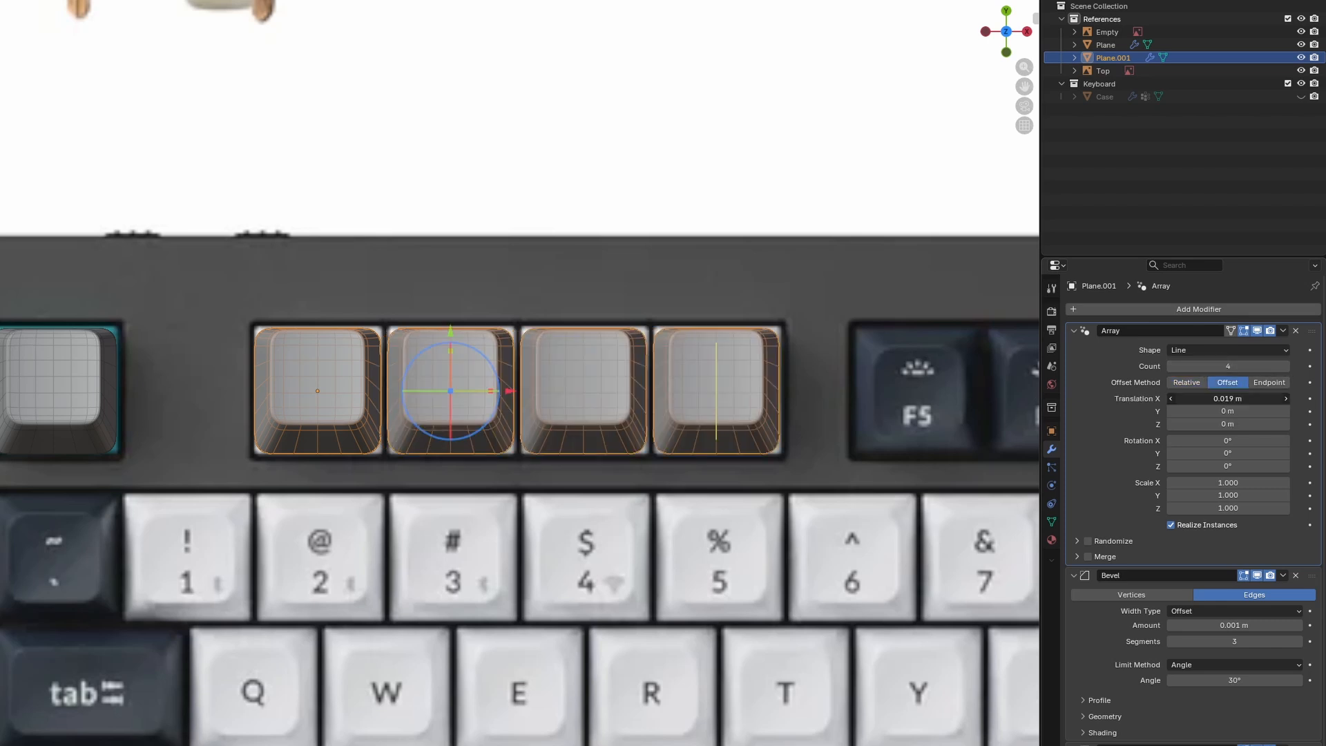
{"action": "left_click", "coordinate": [1231, 398]}
{"action": "type", "text": ".019"}
{"action": "key", "text": "Return"}
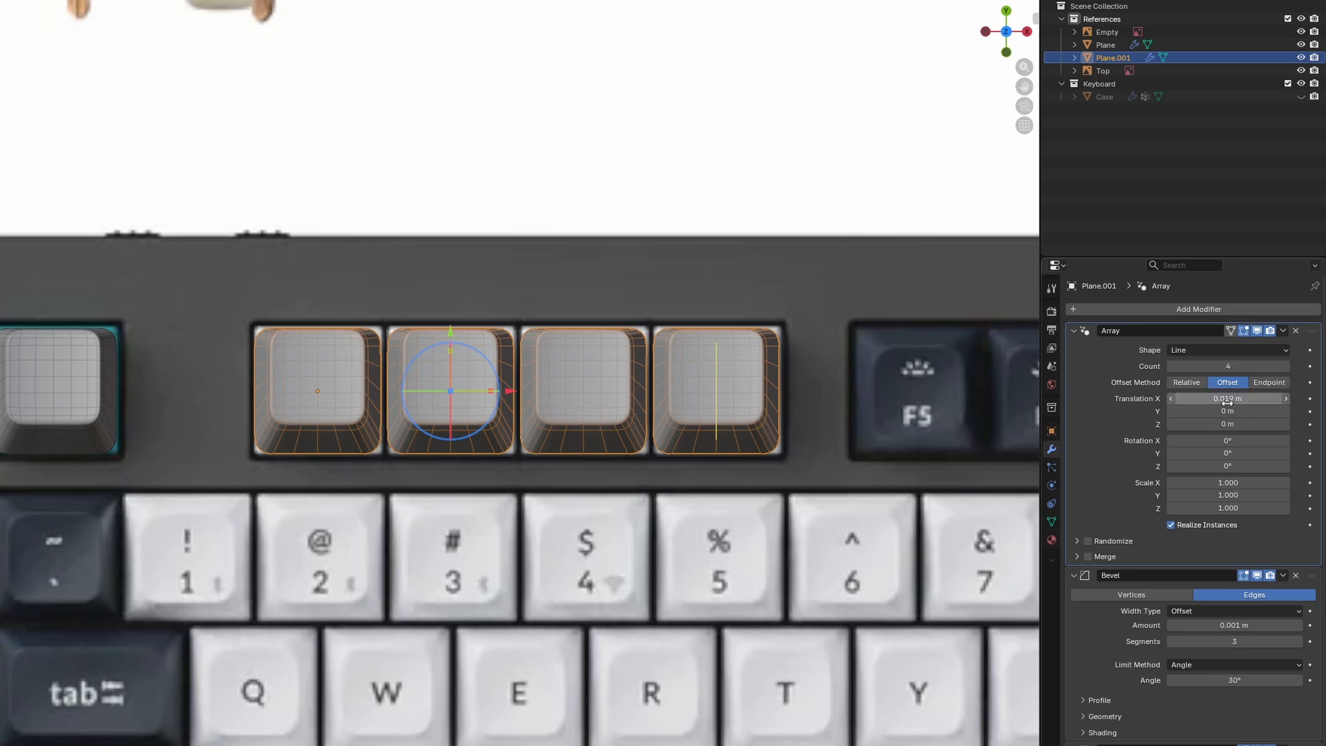
Step: Duplicate the four-keycap array along X onto F5 to F8, F9 to F12 and the shape keys above the numpad
{"action": "key", "text": "shift+d"}
{"action": "key", "text": "x"}
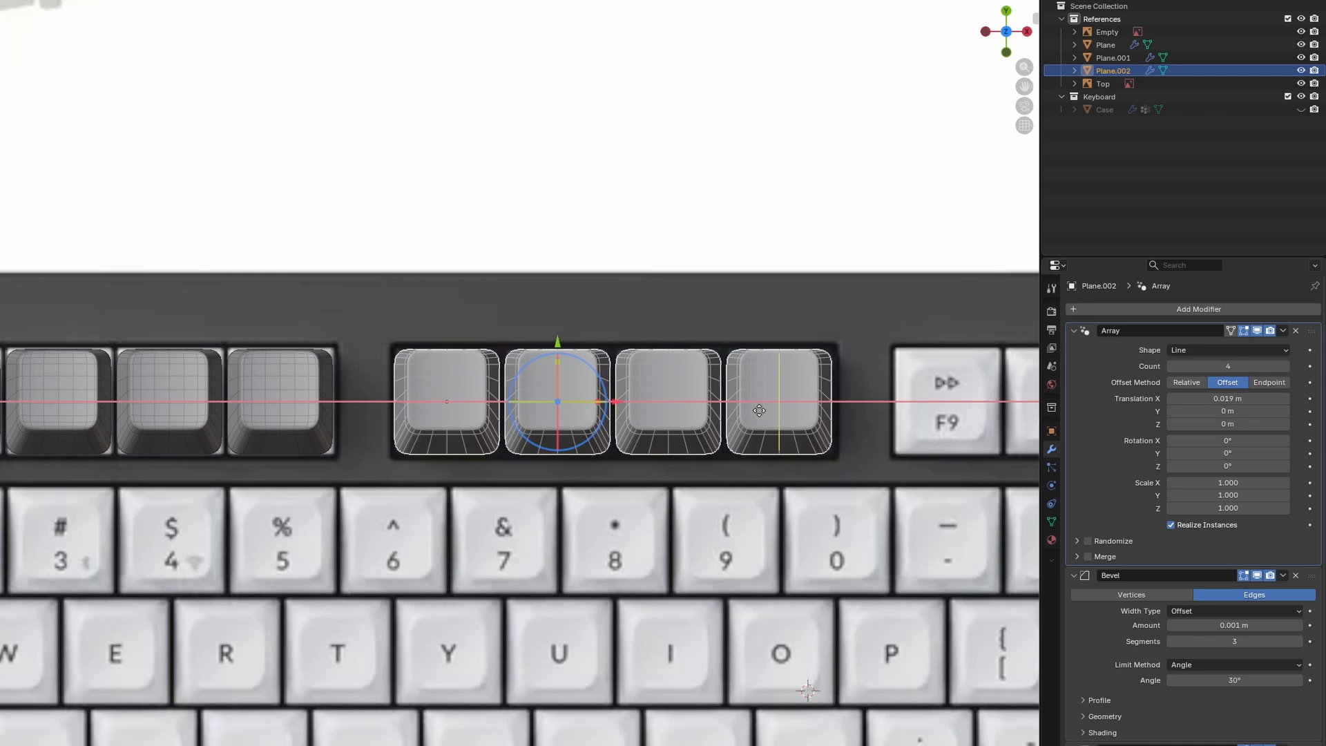
{"action": "left_click", "coordinate": [760, 410]}
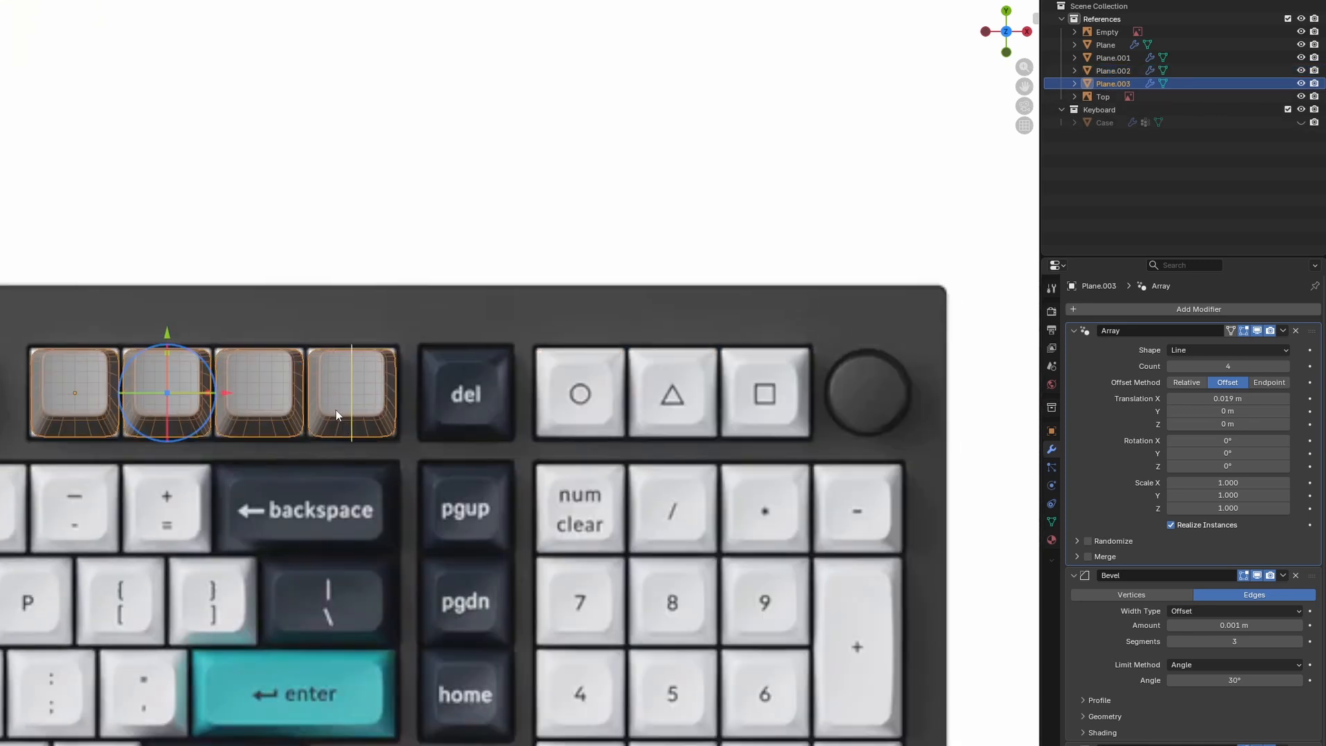
{"action": "key", "text": "shift+d"}
{"action": "key", "text": "x"}
{"action": "left_click", "coordinate": [665, 441]}
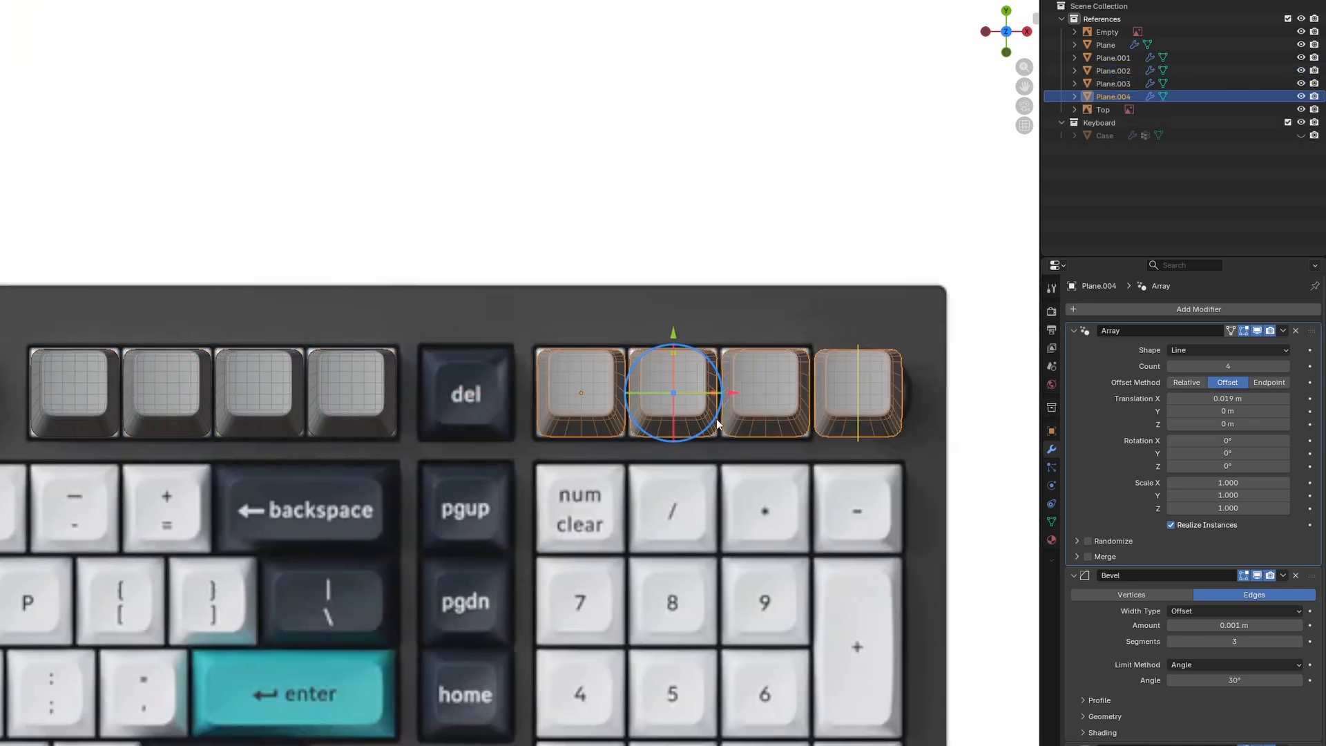
Step: Place a copy over the del key with its Array modifier deleted, and set the count of the array above the numpad to 3
{"action": "key", "text": "shift+d"}
{"action": "key", "text": "x"}
{"action": "left_click", "coordinate": [599, 419]}
{"action": "left_click", "coordinate": [1295, 330]}
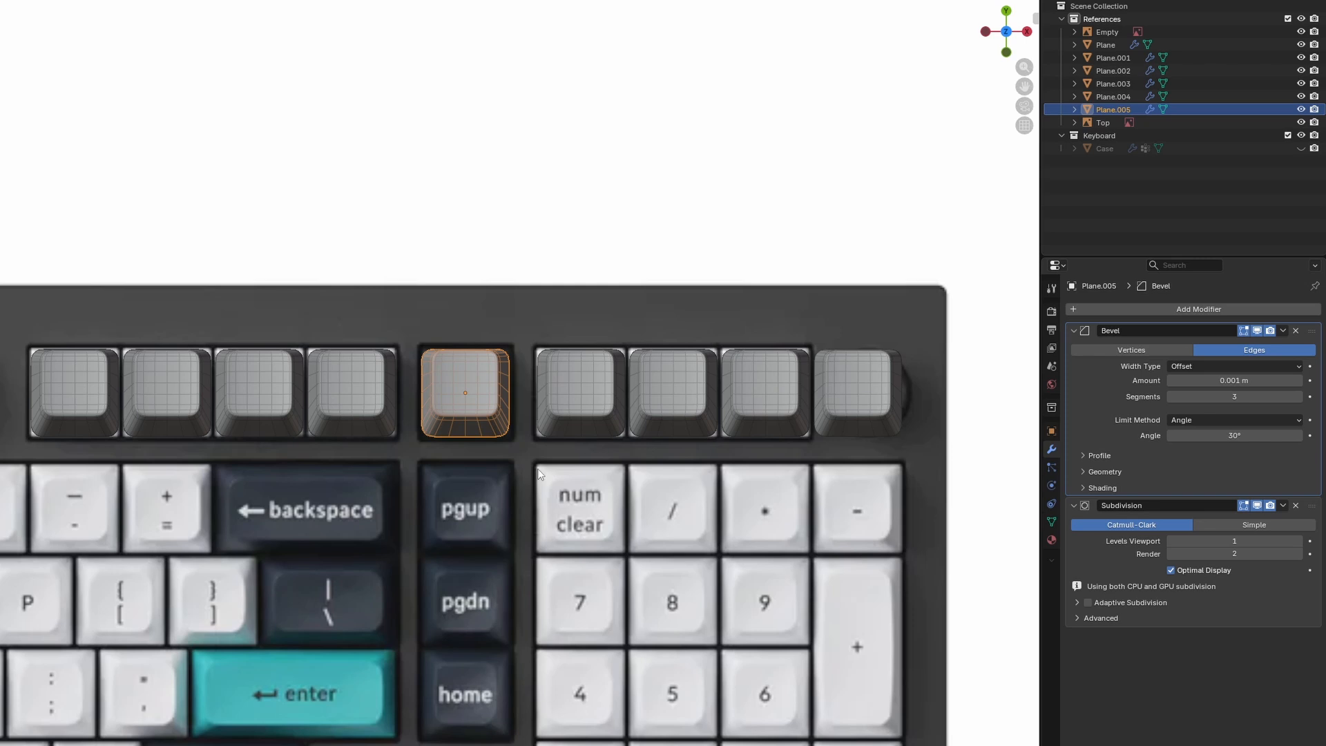
{"action": "left_click", "coordinate": [583, 404]}
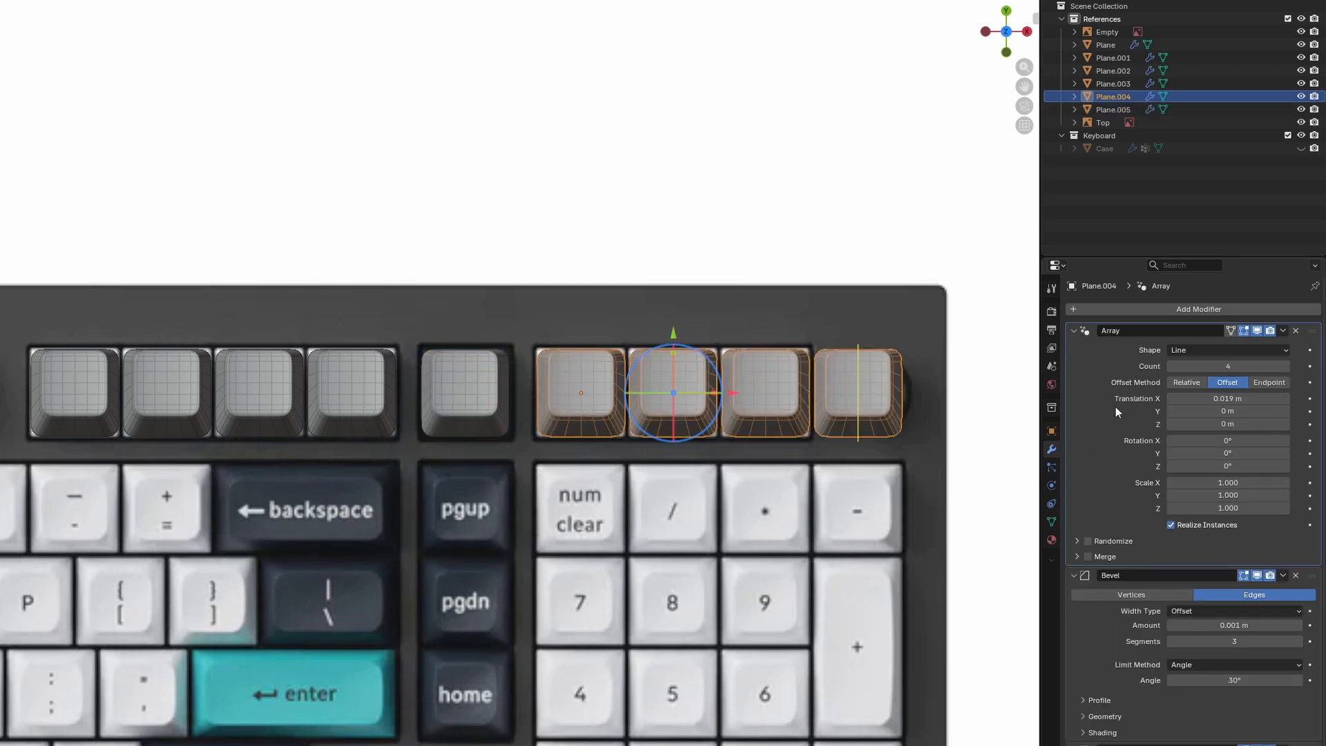
{"action": "left_click", "coordinate": [1170, 366]}
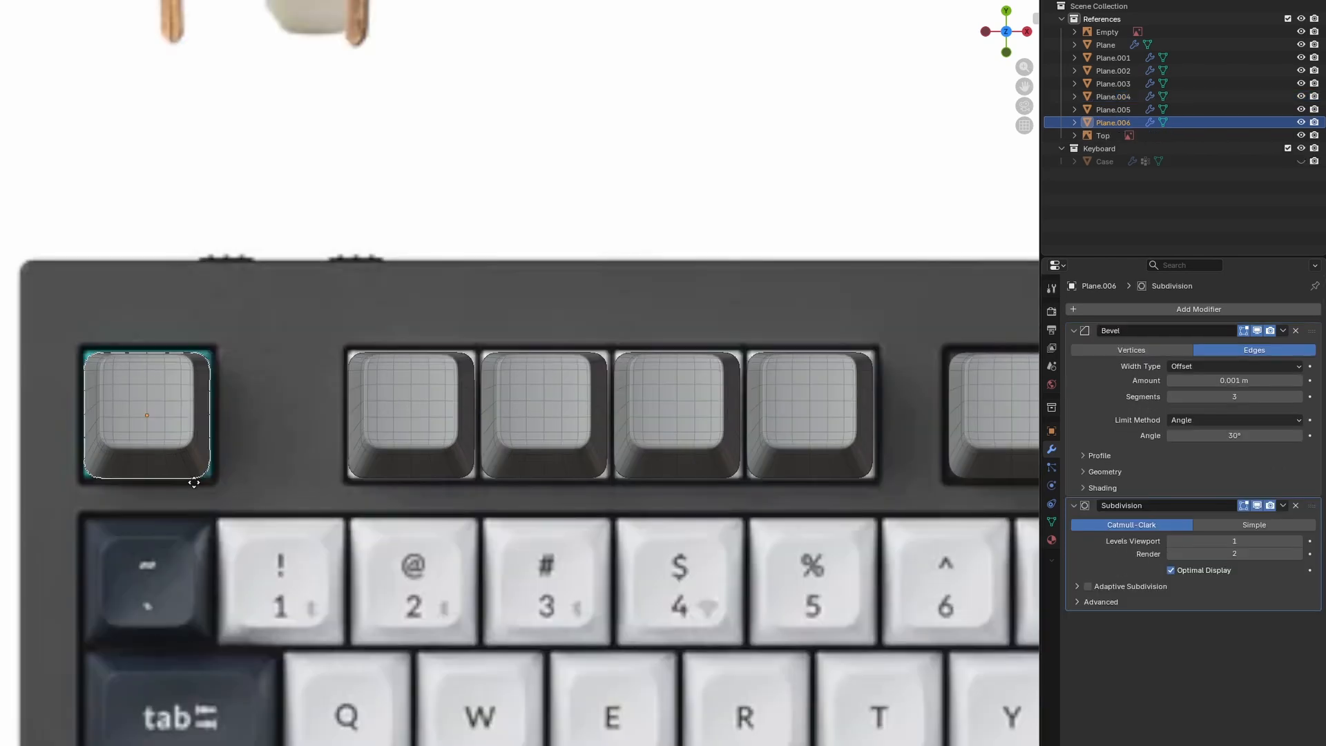
Step: Duplicate the esc keycap along Y onto the tilde key and set the array count of the number-row copy to 12
{"action": "key", "text": "y"}
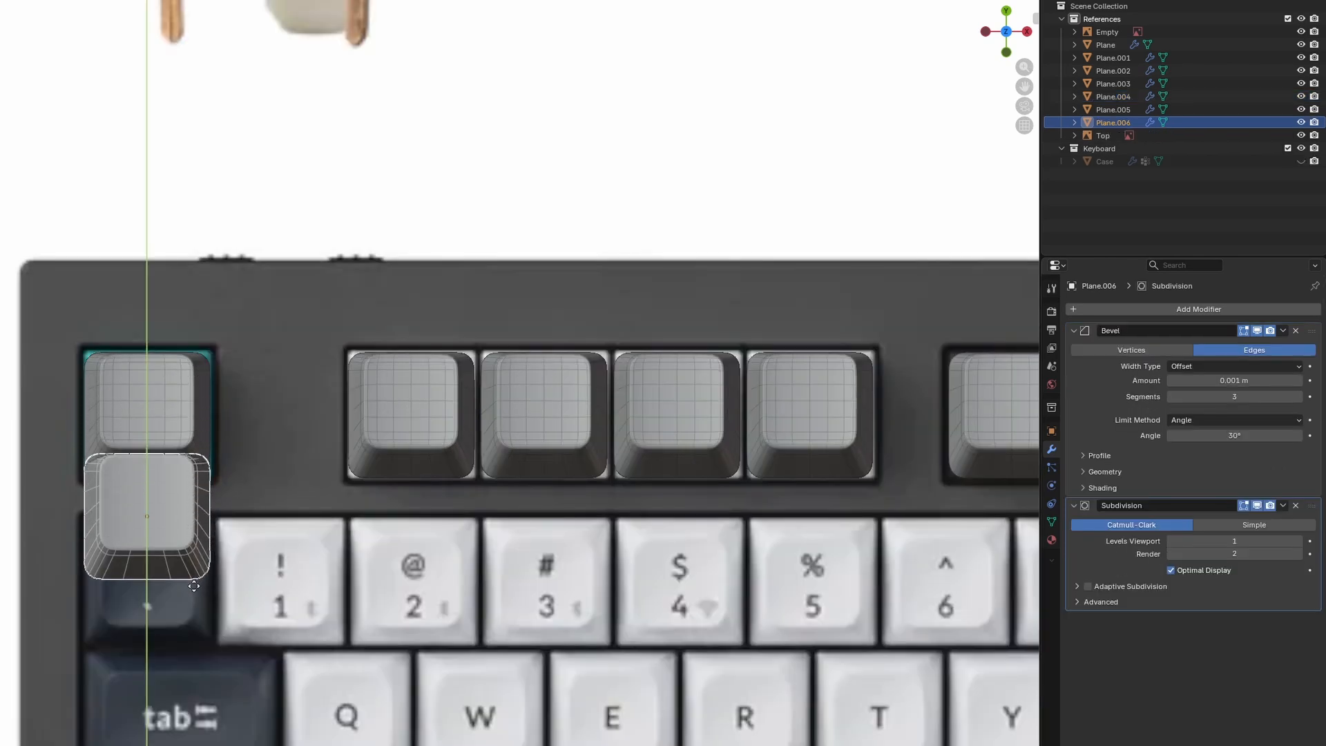
{"action": "left_click", "coordinate": [257, 644]}
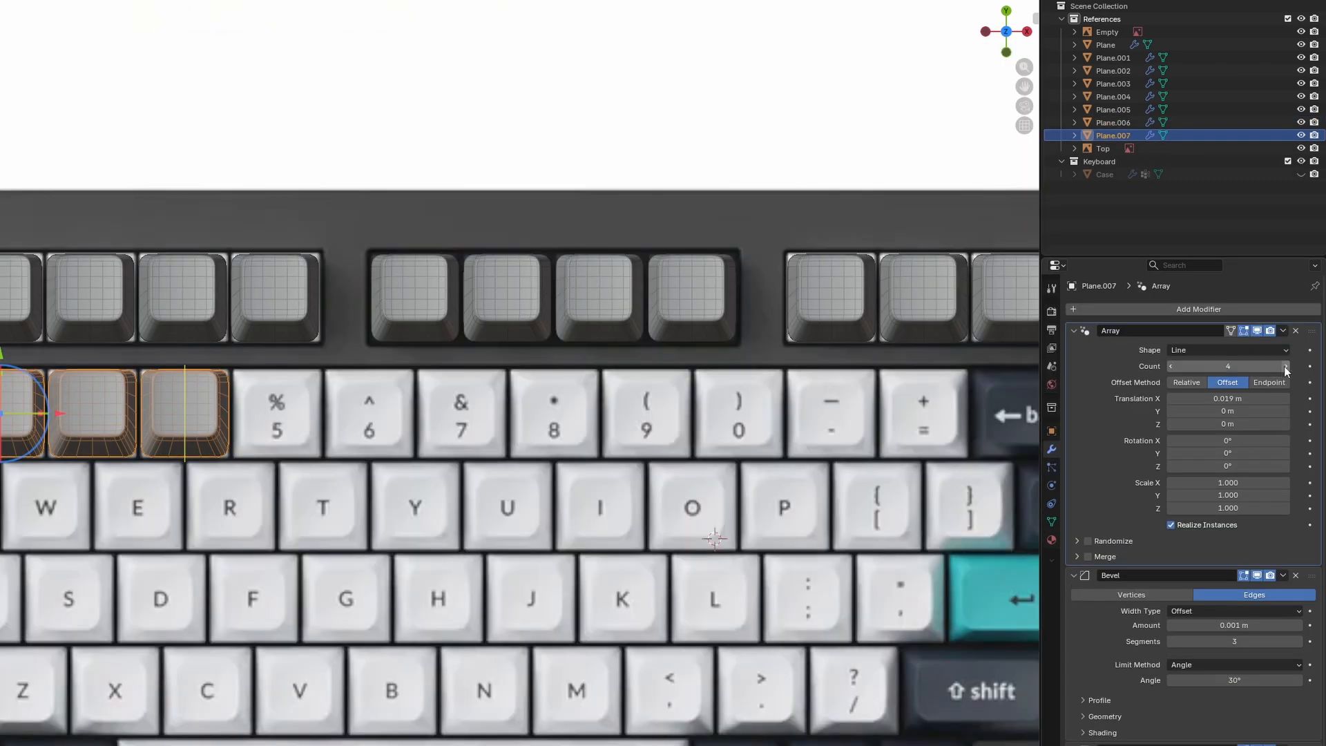
{"action": "left_click_drag", "start_coordinate": [1227, 366], "coordinate": [1257, 366]}
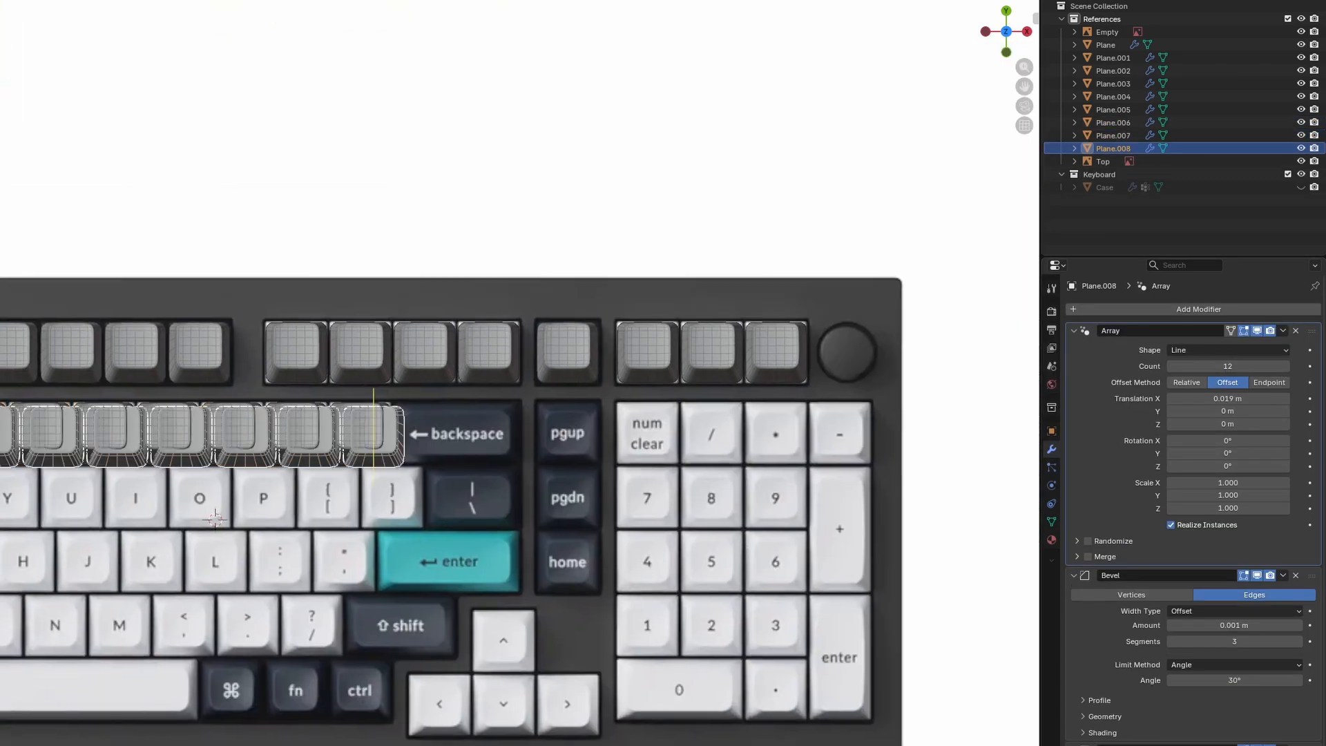
Step: Duplicate the number-row array along X onto the numpad's top row and set its count to 4
{"action": "key", "text": "x"}
{"action": "left_click", "coordinate": [941, 483]}
{"action": "scroll", "coordinate": [803, 449], "scroll_direction": "up", "scroll_amount": 4}
{"action": "middle_click_drag", "start_coordinate": [695, 537], "coordinate": [264, 482], "text": "shift"}
{"action": "left_click_drag", "start_coordinate": [1288, 366], "coordinate": [1229, 366]}
Step: Place a single keycap copy without an array over pgup and duplicate it along X onto the backspace key
{"action": "key", "text": "shift+d"}
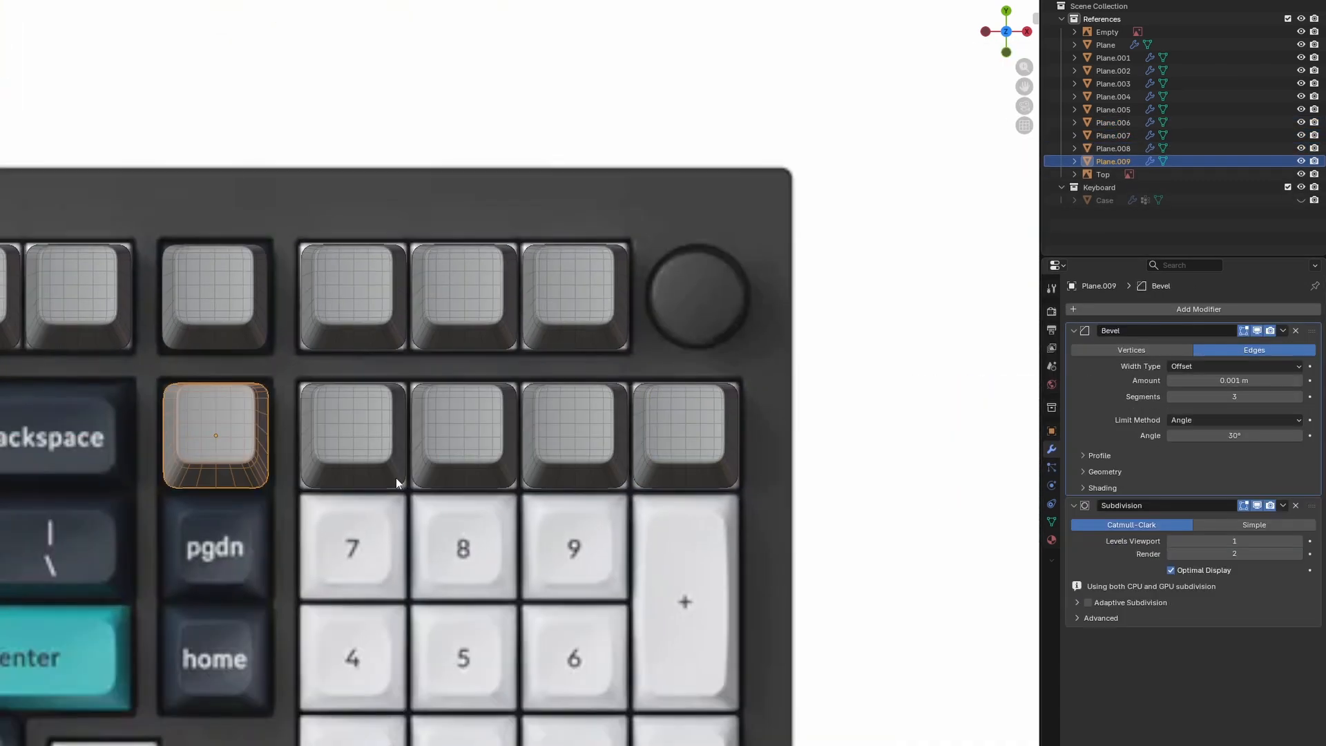
{"action": "scroll", "coordinate": [727, 528], "scroll_direction": "up", "scroll_amount": 3}
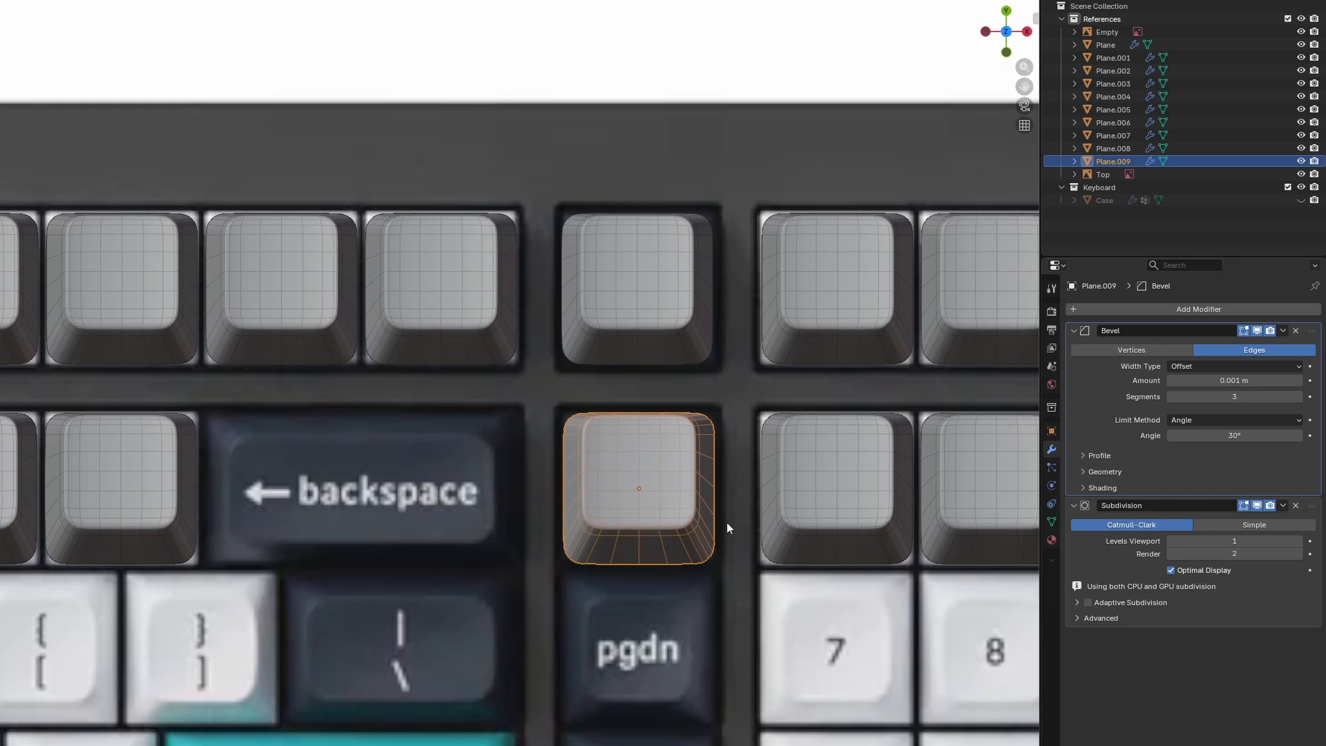
{"action": "key", "text": "shift+d"}
{"action": "key", "text": "x"}
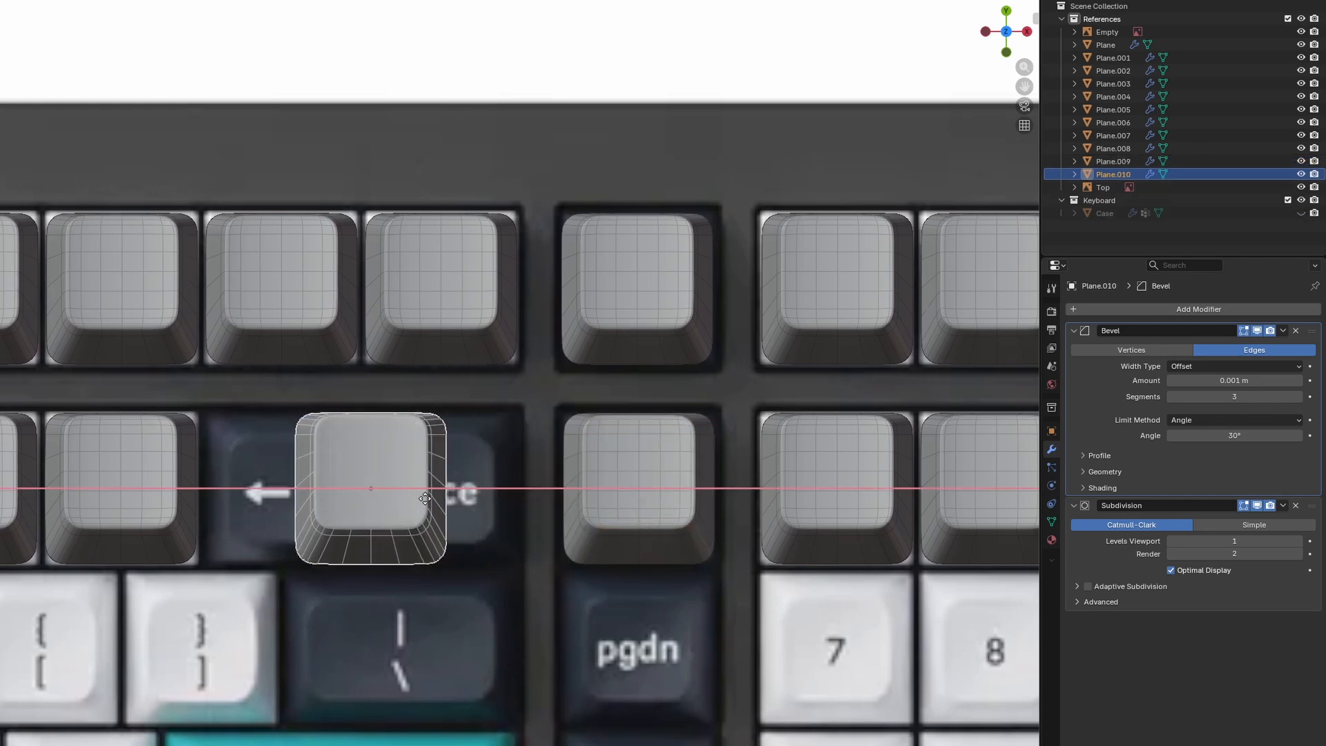
{"action": "left_click", "coordinate": [412, 502]}
Step: Delete the right half of the backspace keycap's vertices in see-through Edit Mode
{"action": "key", "text": "Tab"}
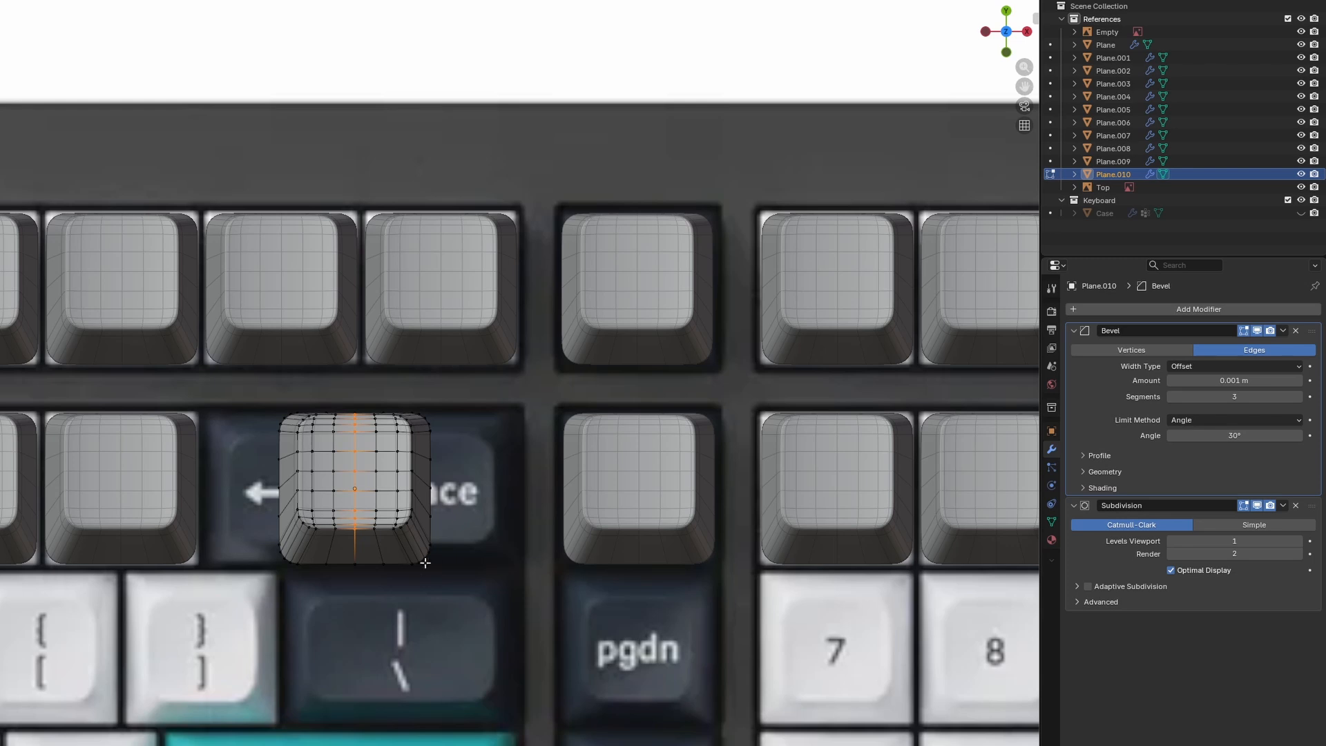
{"action": "key", "text": "Tab"}
{"action": "key", "text": "Tab"}
{"action": "key", "text": "alt+z"}
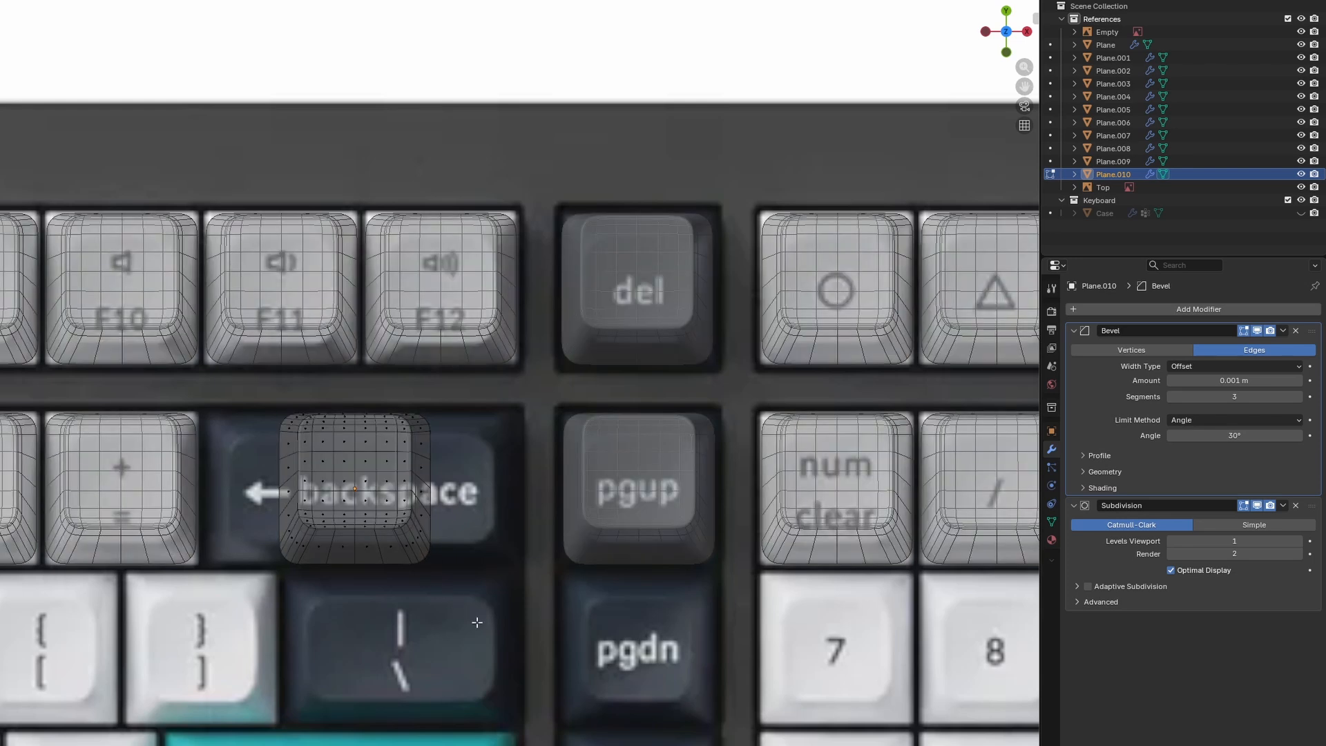
{"action": "left_click_drag", "start_coordinate": [480, 624], "coordinate": [356, 341]}
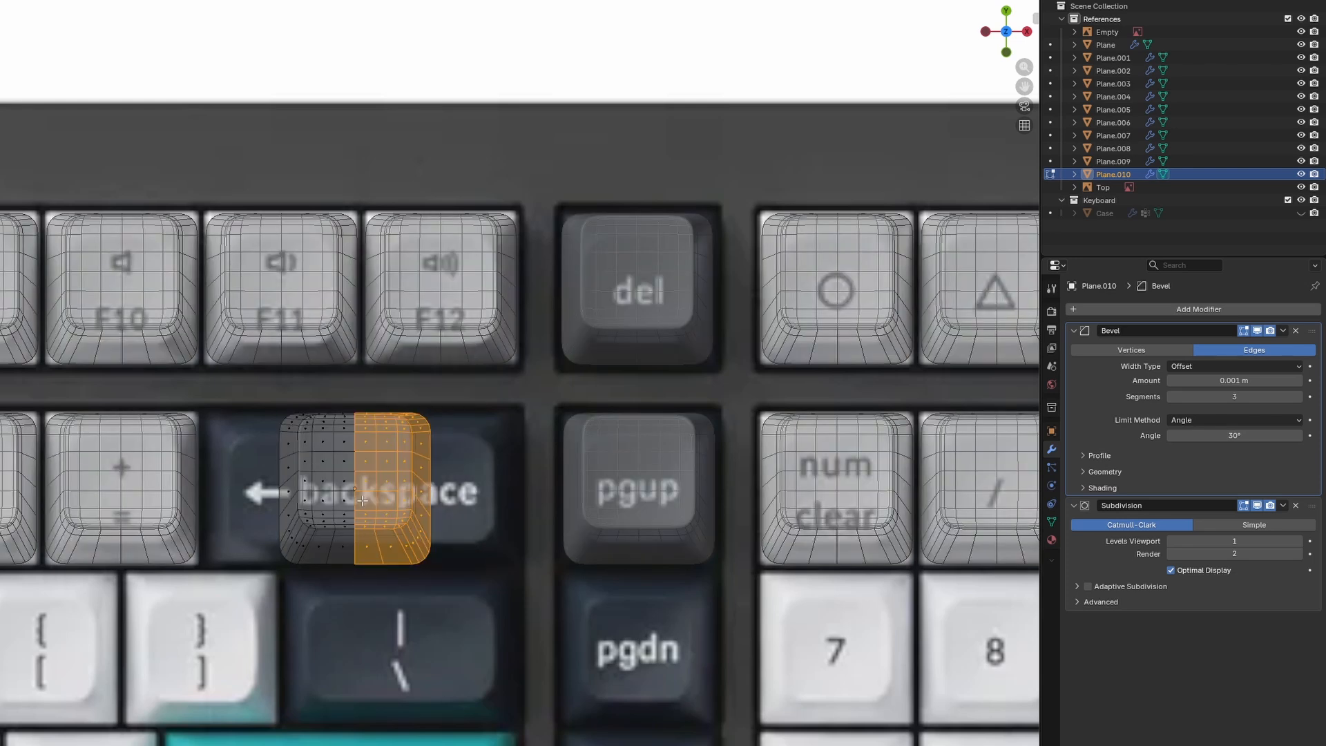
{"action": "key", "text": "x"}
{"action": "left_click", "coordinate": [363, 507]}
Step: Add a Mirror modifier on the X axis to the halved backspace keycap and place it above the Bevel modifier
{"action": "left_click", "coordinate": [1119, 308]}
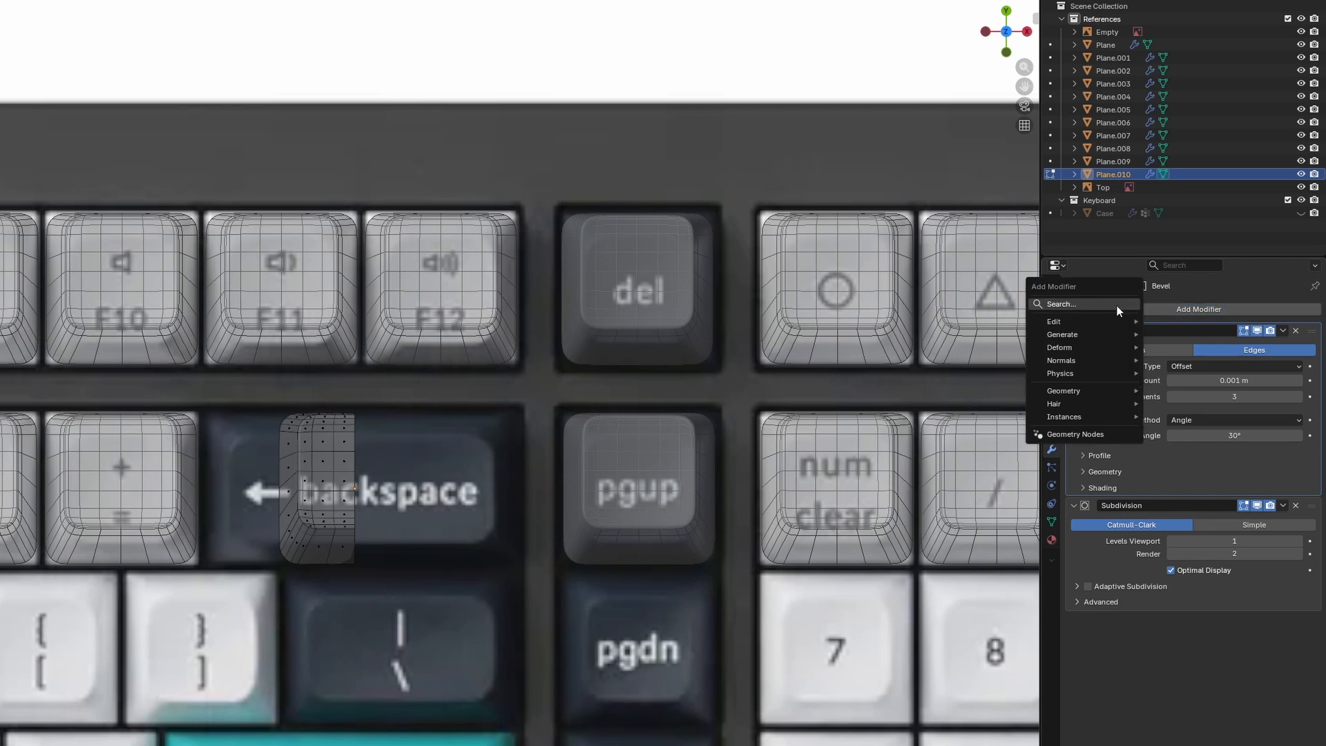
{"action": "left_click", "coordinate": [1116, 304]}
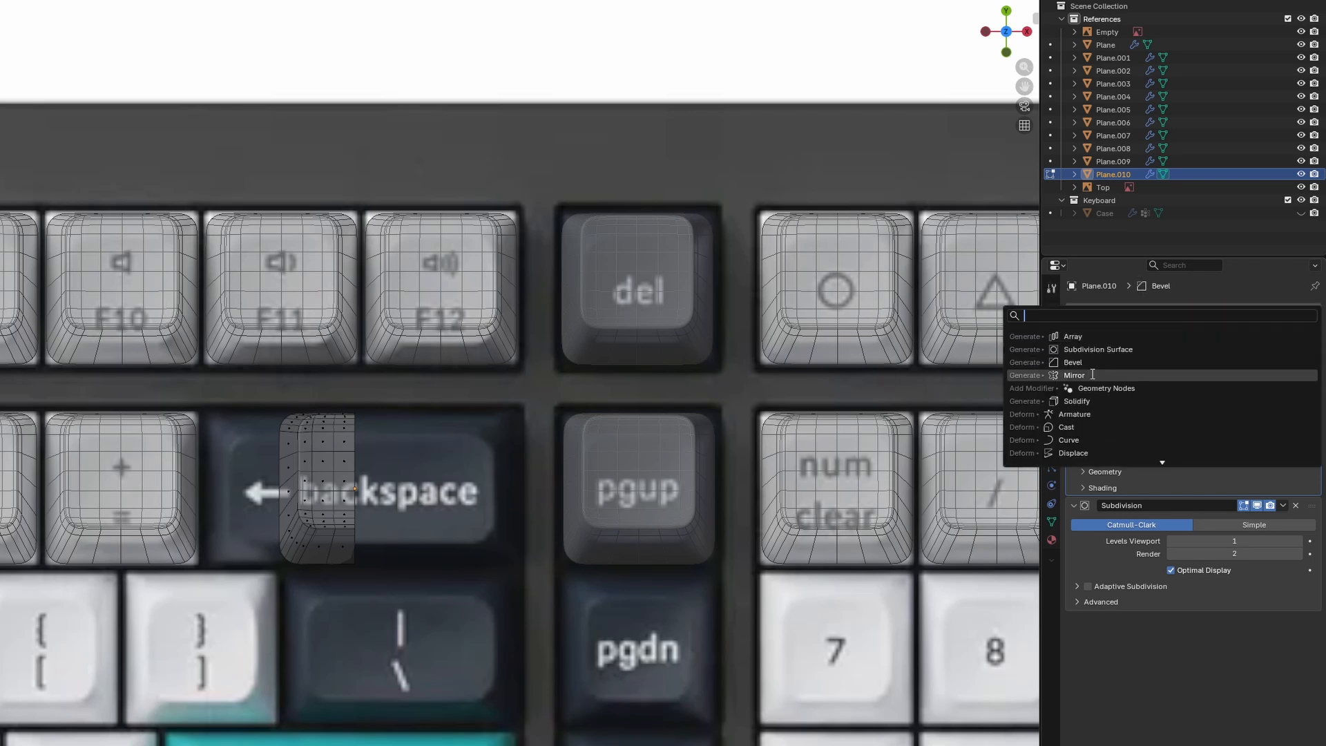
{"action": "left_click", "coordinate": [1092, 375]}
{"action": "left_click_drag", "start_coordinate": [1311, 627], "coordinate": [1265, 307]}
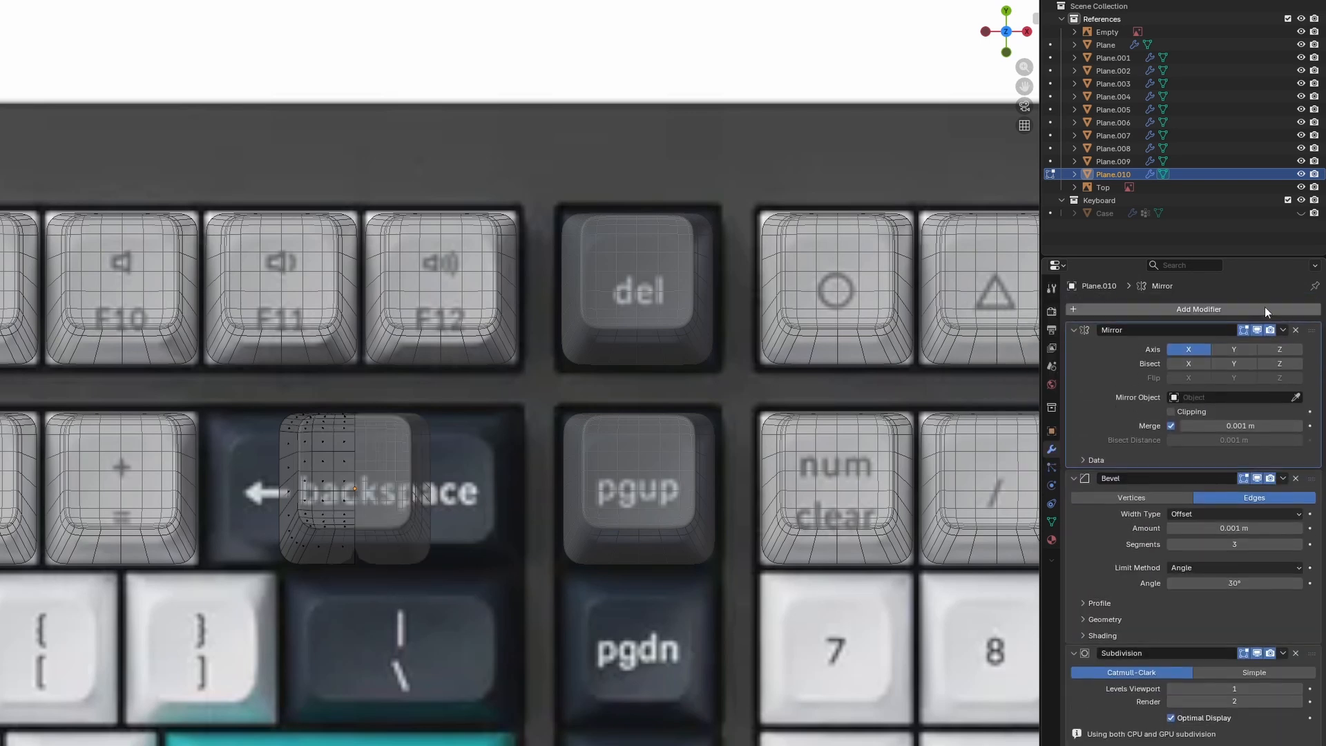
Step: Move the outer vertices of the remaining half along X to widen the keycap to the backspace key's outline
{"action": "scroll", "coordinate": [324, 624], "scroll_direction": "up", "scroll_amount": 2}
{"action": "left_click_drag", "start_coordinate": [335, 680], "coordinate": [207, 305]}
{"action": "key", "text": "g"}
{"action": "key", "text": "x"}
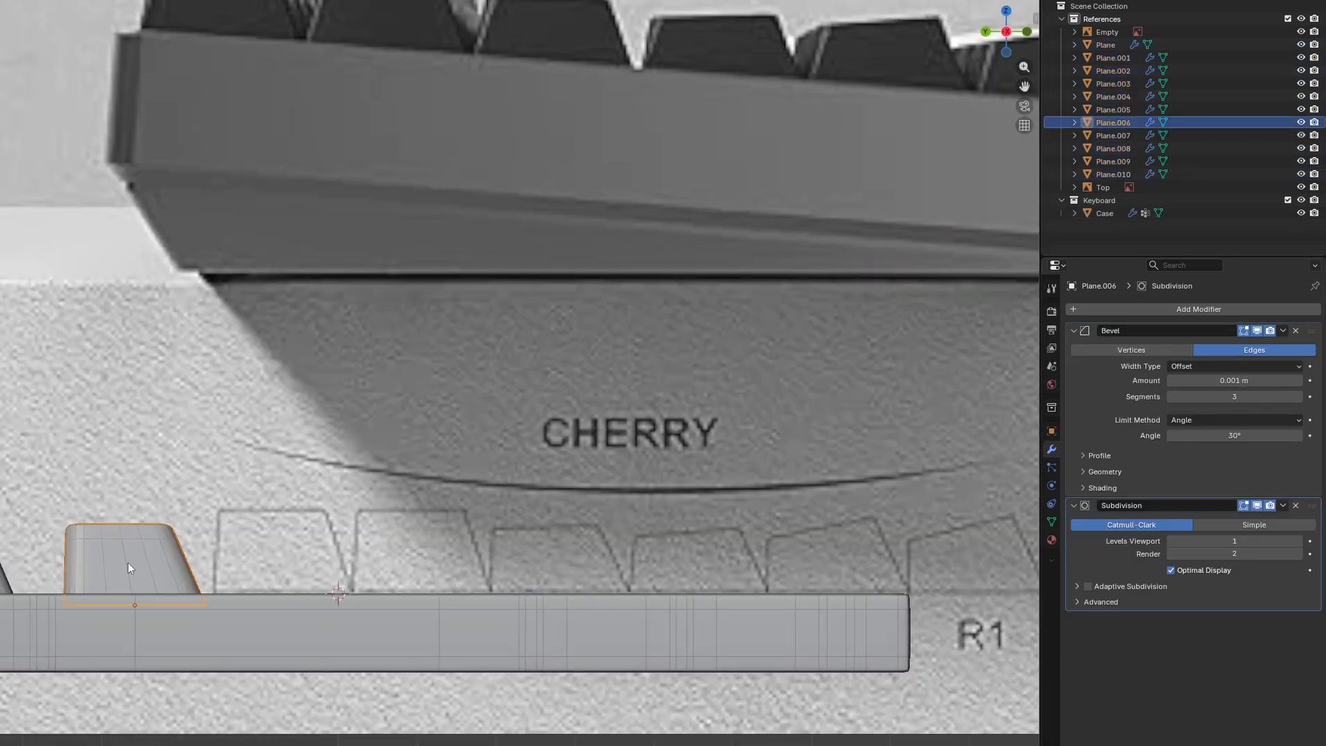
Step: Duplicate the tilde keycap into the R3 row in side view and move the copy along X onto the Q key
{"action": "key", "text": "shift+d"}
{"action": "left_click", "coordinate": [276, 562]}
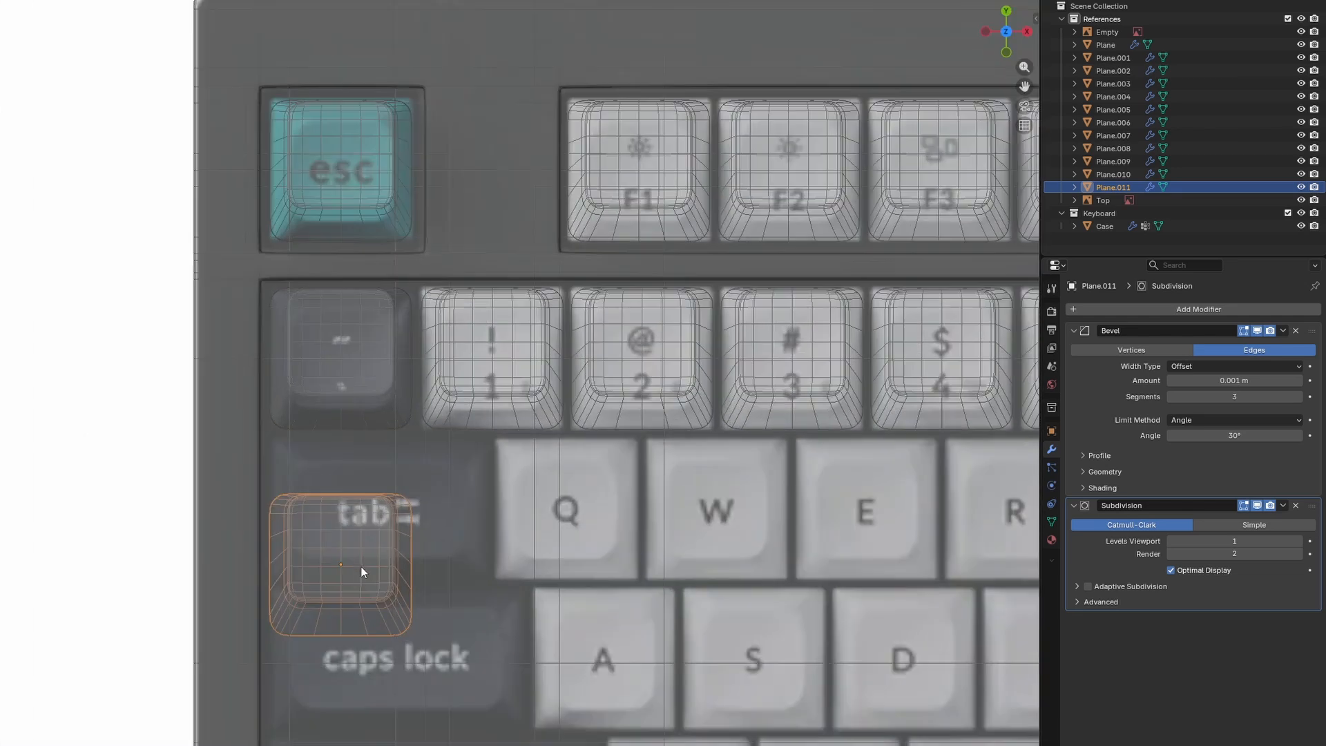
{"action": "key", "text": "g"}
{"action": "key", "text": "x"}
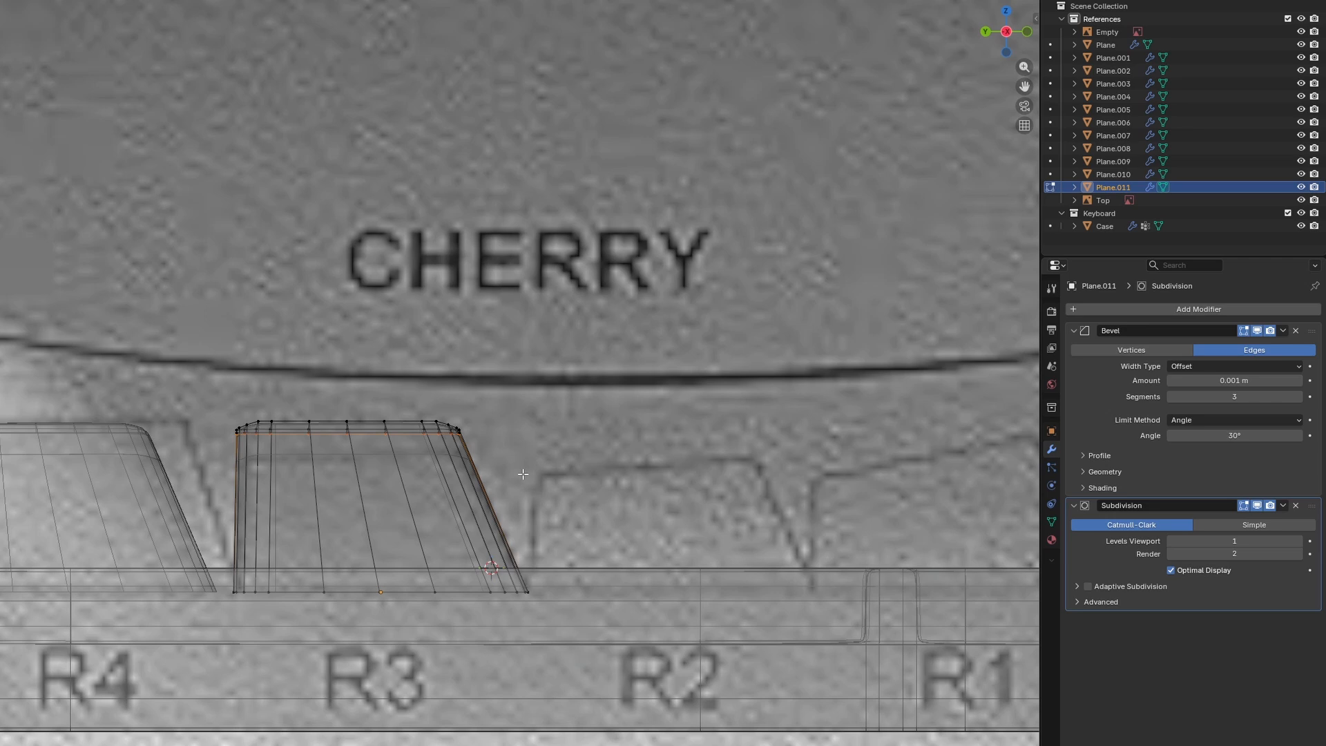
Step: Lower the Q keycap's top vertices along Z, then rotate and shift them to match the Cherry R3 profile
{"action": "left_click_drag", "start_coordinate": [514, 472], "coordinate": [183, 307]}
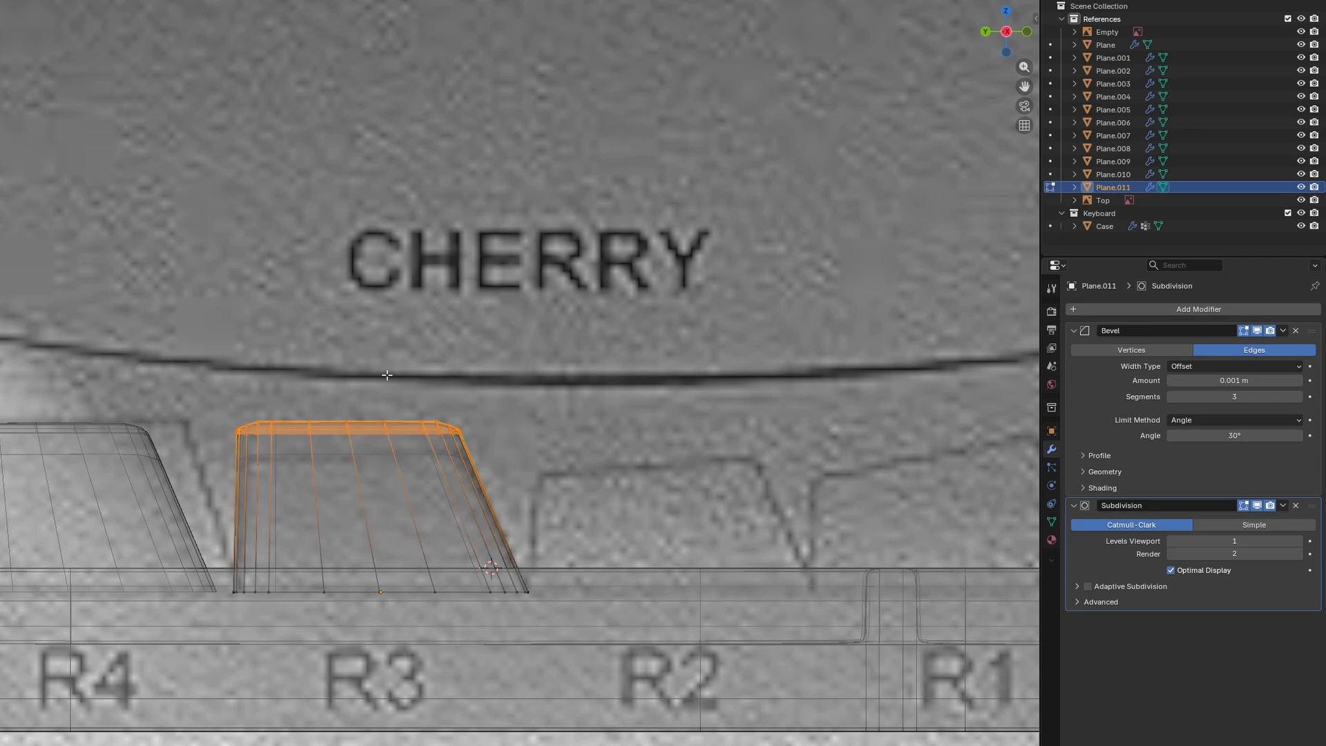
{"action": "key", "text": "z"}
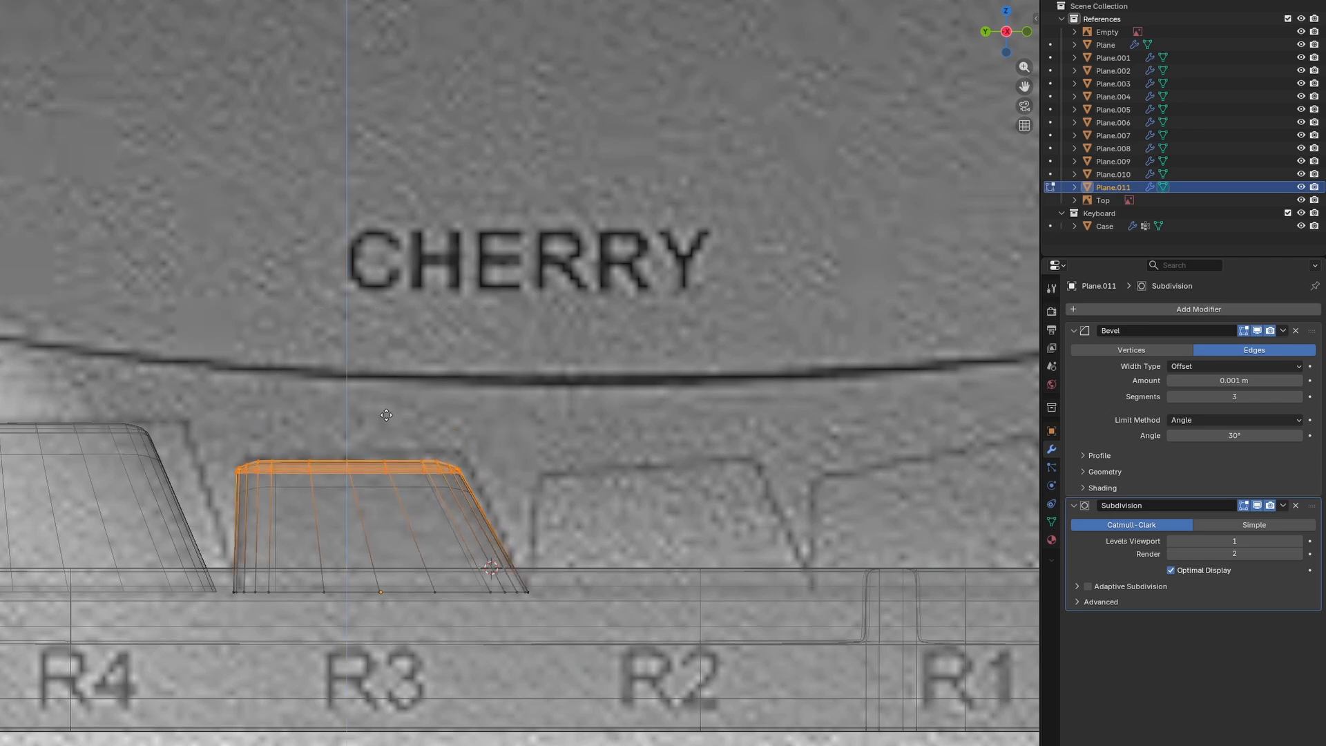
{"action": "left_click", "coordinate": [390, 417]}
{"action": "key", "text": "r"}
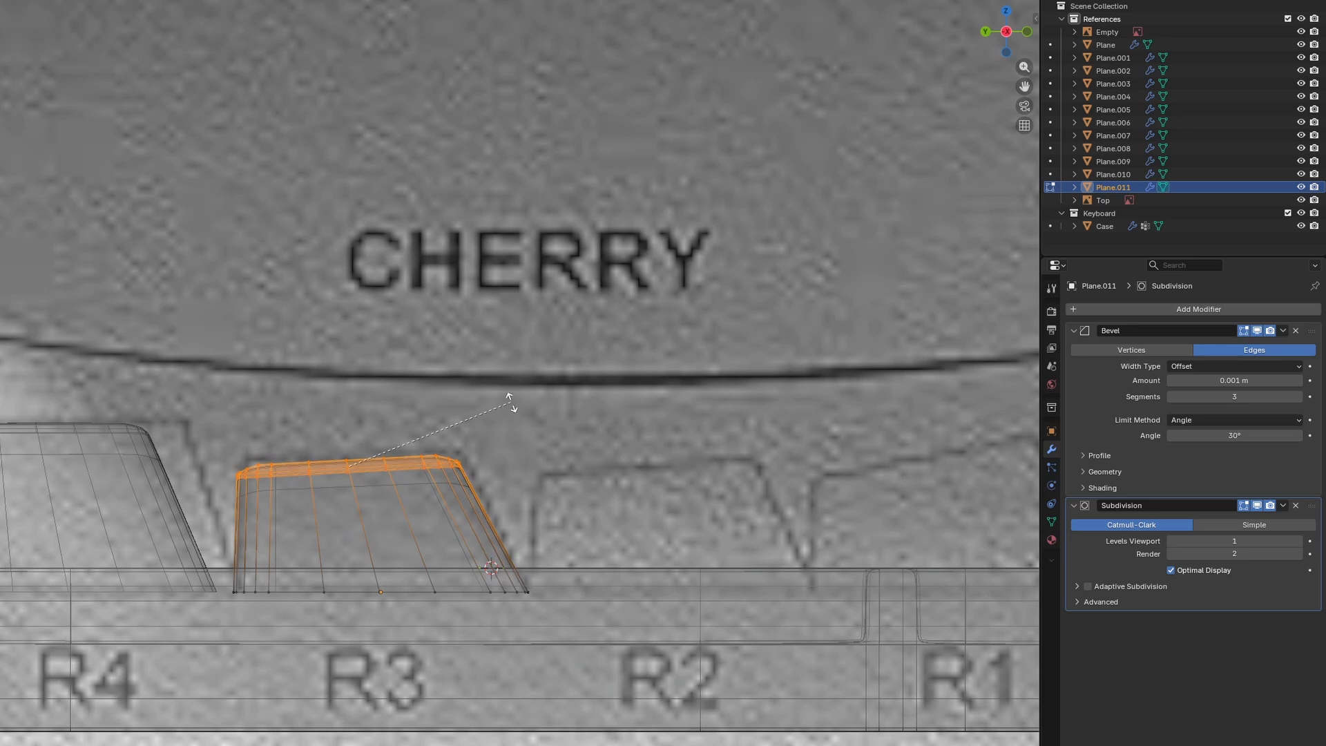
{"action": "key", "text": "g"}
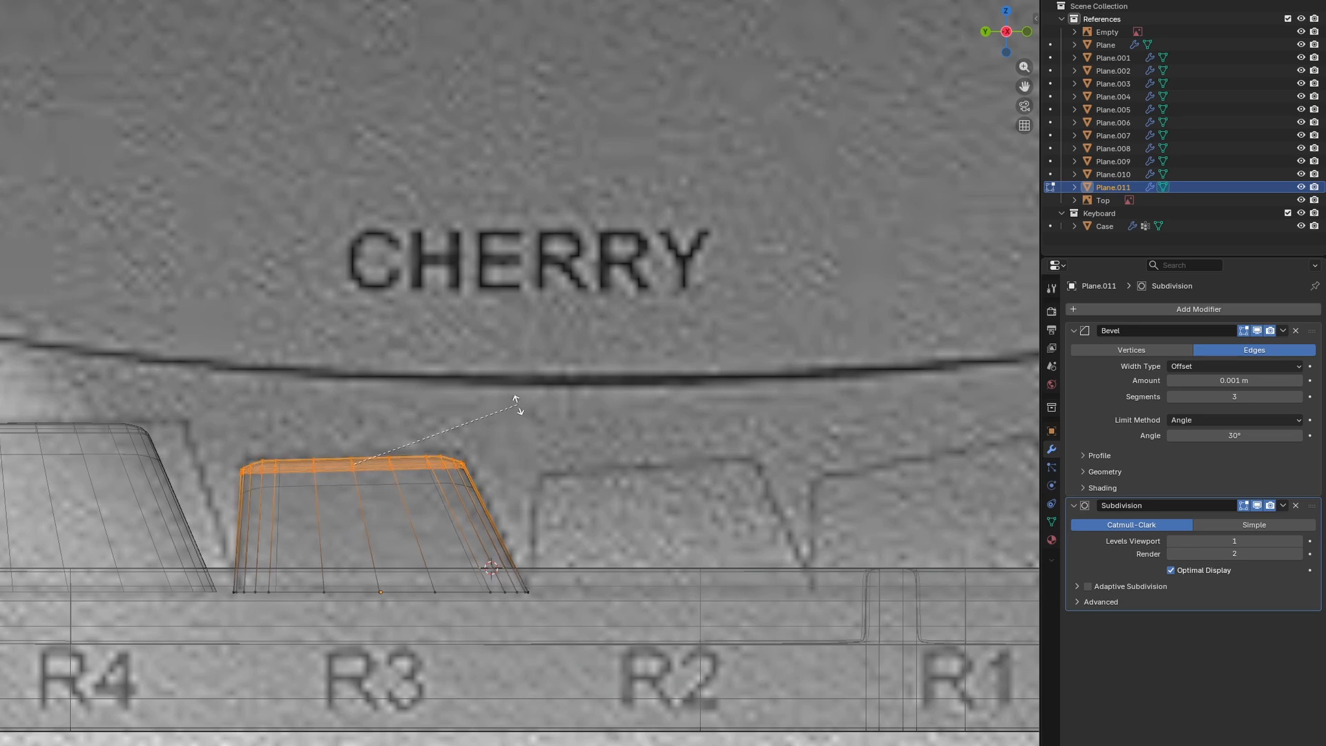
{"action": "left_click", "coordinate": [514, 402]}
Step: Copy the number row's Array modifier to the Q keycap
{"action": "key", "text": "Tab"}
{"action": "middle_click_drag", "start_coordinate": [433, 409], "coordinate": [405, 453]}
{"action": "key", "text": "grave"}
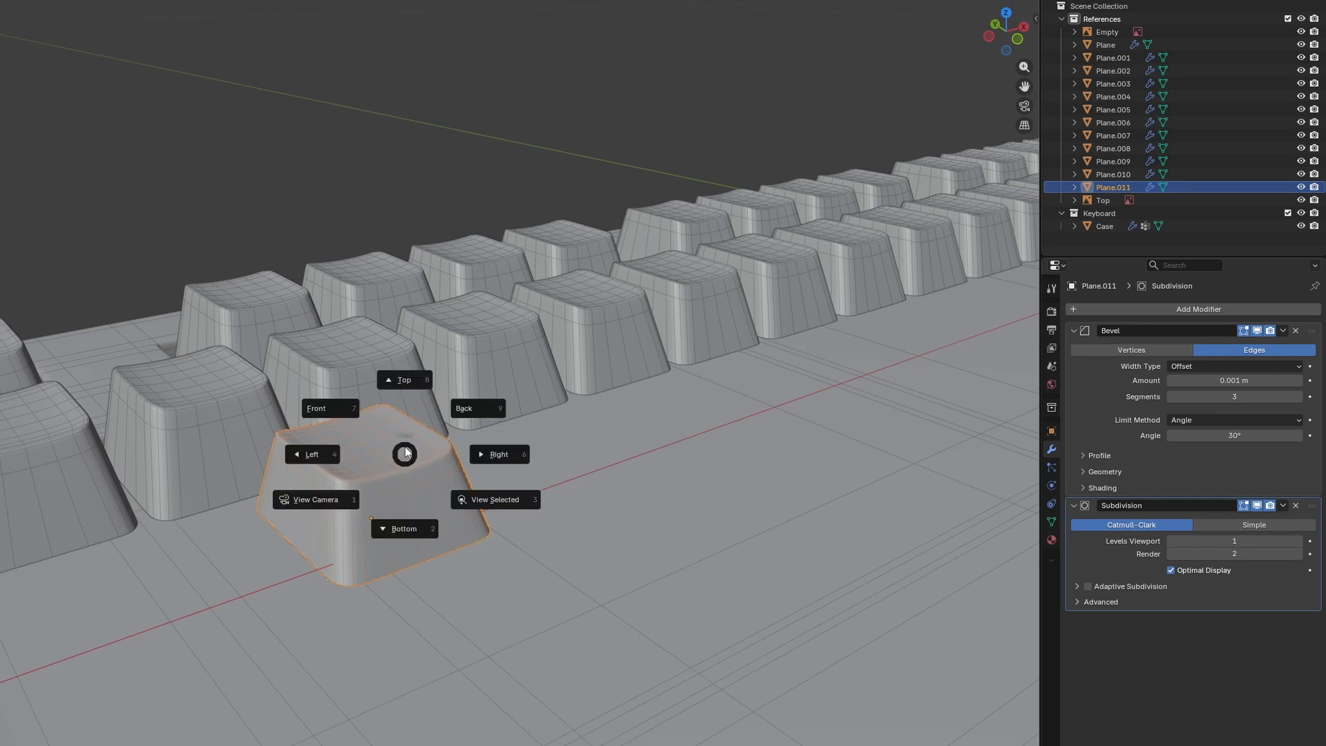
{"action": "left_click", "coordinate": [400, 396]}
{"action": "left_click", "coordinate": [327, 350], "text": "shift"}
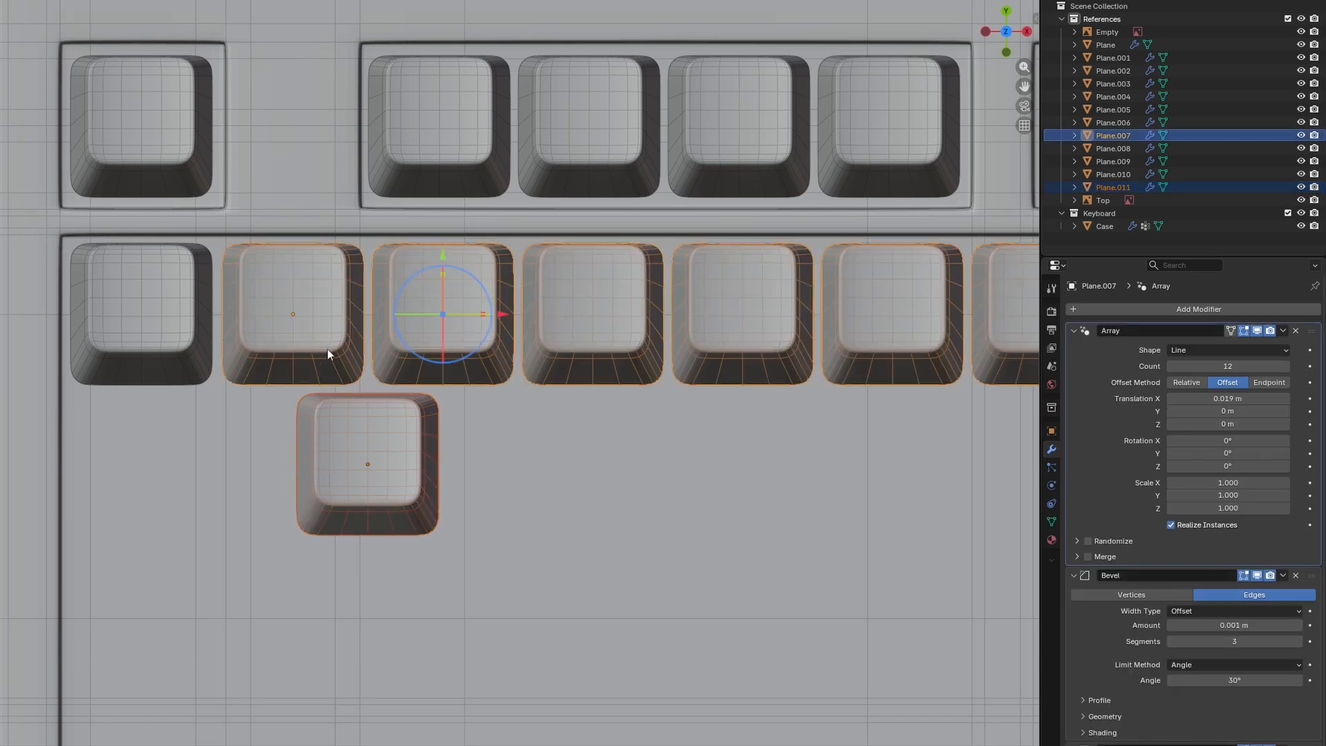
{"action": "left_click", "coordinate": [1283, 330]}
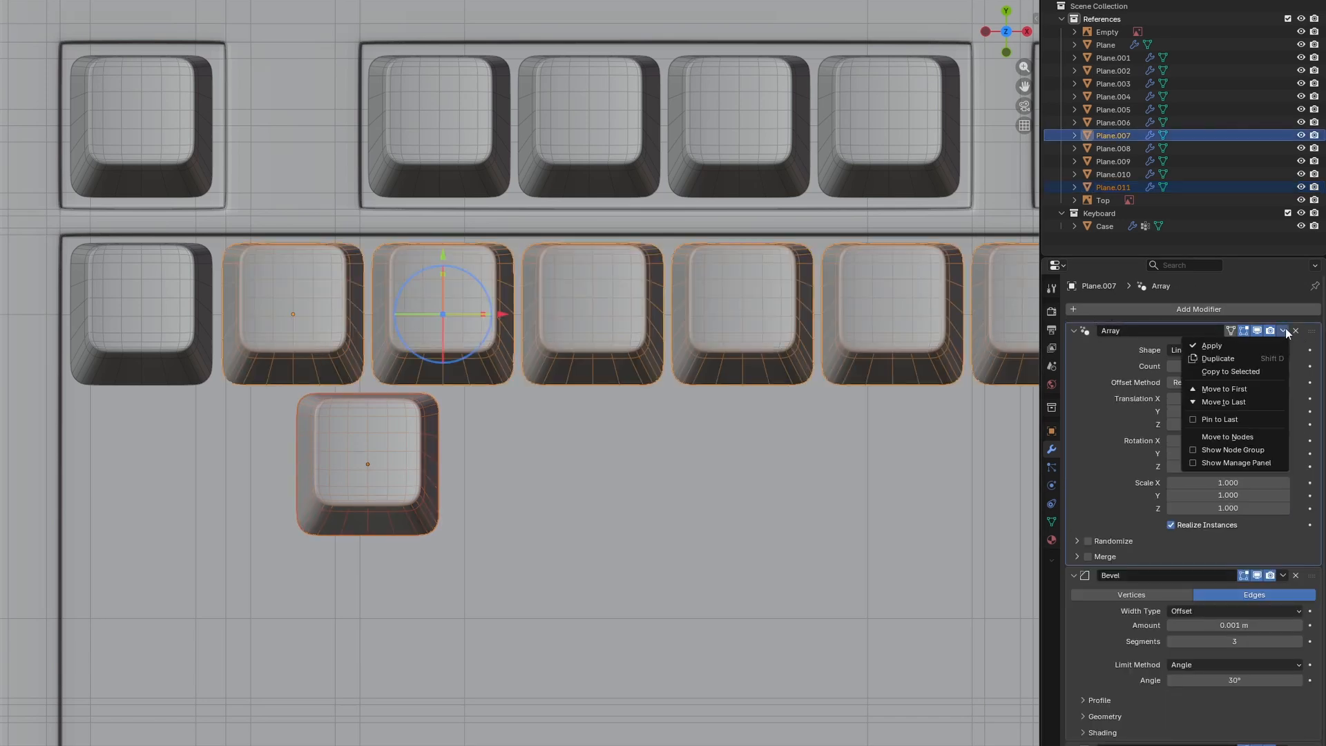
{"action": "left_click", "coordinate": [1265, 371]}
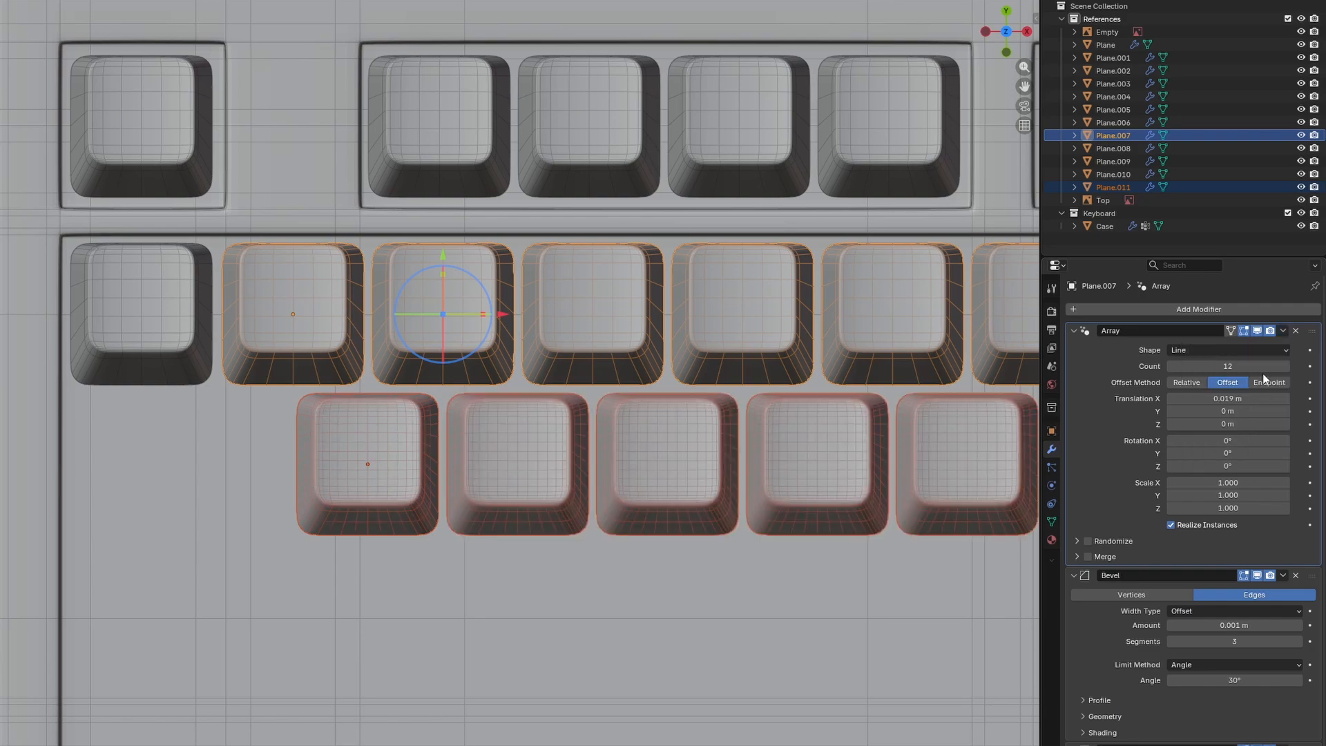
Step: Duplicate the Q-row array along X and place its first keycap over numpad 7
{"action": "left_click", "coordinate": [353, 471]}
{"action": "key", "text": "shift+z"}
{"action": "scroll", "coordinate": [455, 453], "scroll_direction": "down", "scroll_amount": 4}
{"action": "middle_click_drag", "start_coordinate": [454, 453], "coordinate": [0, 442], "text": "shift"}
{"action": "key", "text": "shift+d"}
{"action": "key", "text": "x"}
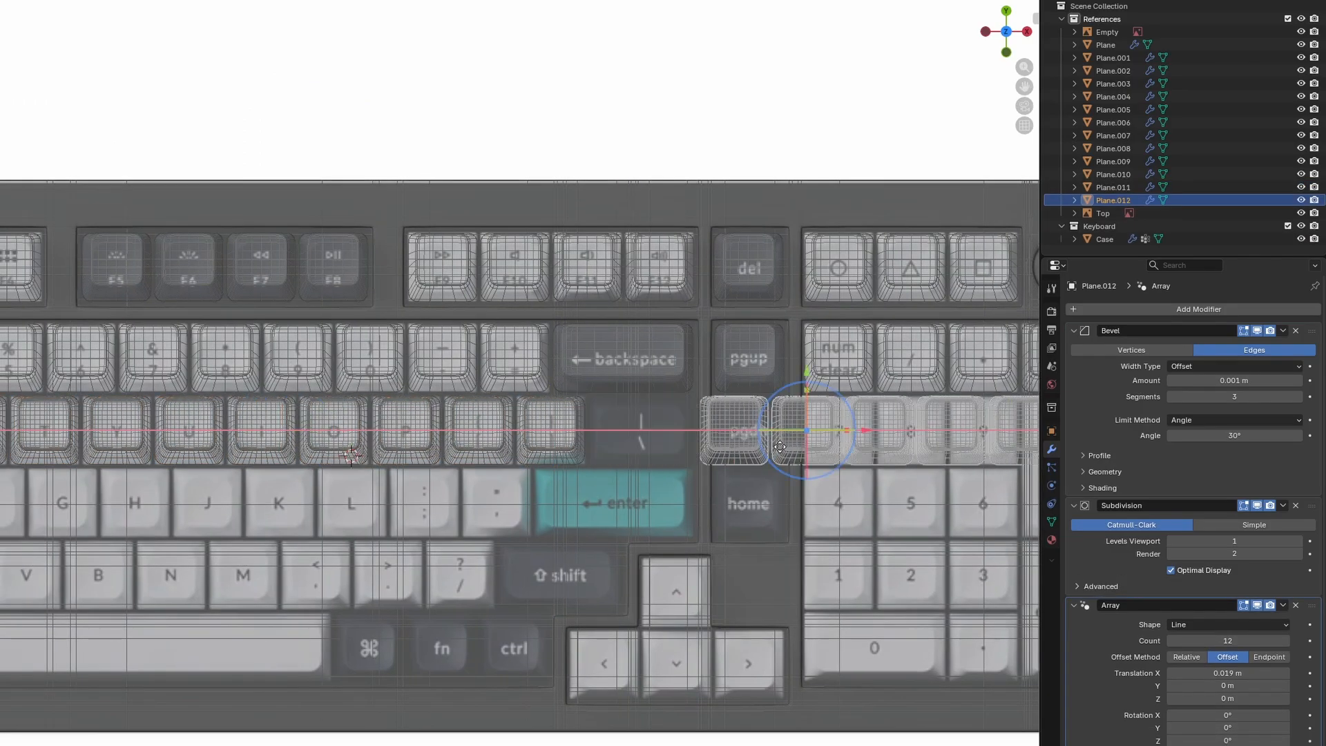
{"action": "left_click", "coordinate": [923, 458]}
Step: Move the Array modifier above Bevel on both the numpad 7 row and the Q row, setting the numpad array's count to 3
{"action": "scroll", "coordinate": [923, 458], "scroll_direction": "up", "scroll_amount": 1}
{"action": "middle_click_drag", "start_coordinate": [923, 459], "coordinate": [468, 440], "text": "shift"}
{"action": "left_click_drag", "start_coordinate": [1312, 605], "coordinate": [1293, 302]}
{"action": "left_click_drag", "start_coordinate": [1227, 365], "coordinate": [1188, 364]}
{"action": "left_click", "coordinate": [28, 407]}
{"action": "left_click_drag", "start_coordinate": [1311, 604], "coordinate": [1279, 304]}
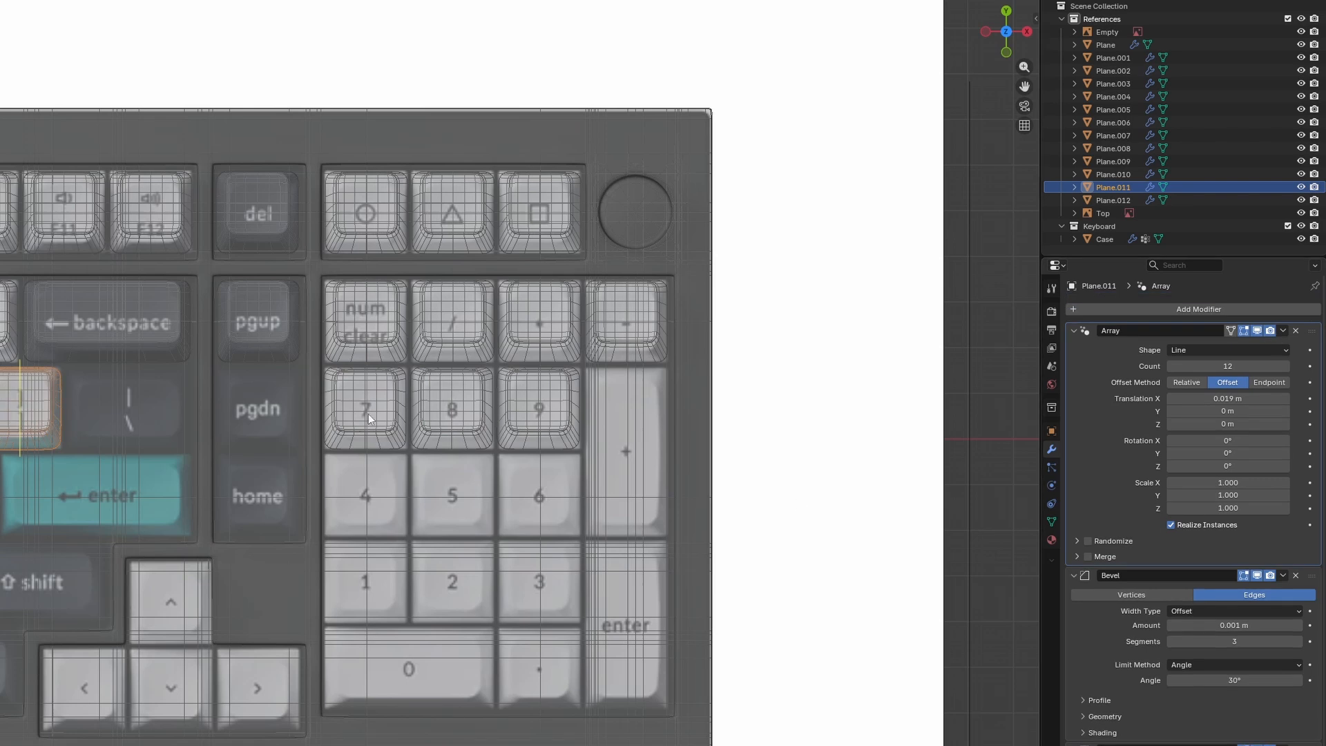
Step: Match the X location of the 7-8-9 keycap array to that of the numpad's top-row array
{"action": "left_click", "coordinate": [367, 413]}
{"action": "left_click", "coordinate": [442, 345]}
{"action": "key", "text": "n"}
{"action": "key", "text": "Return"}
{"action": "left_click", "coordinate": [525, 400]}
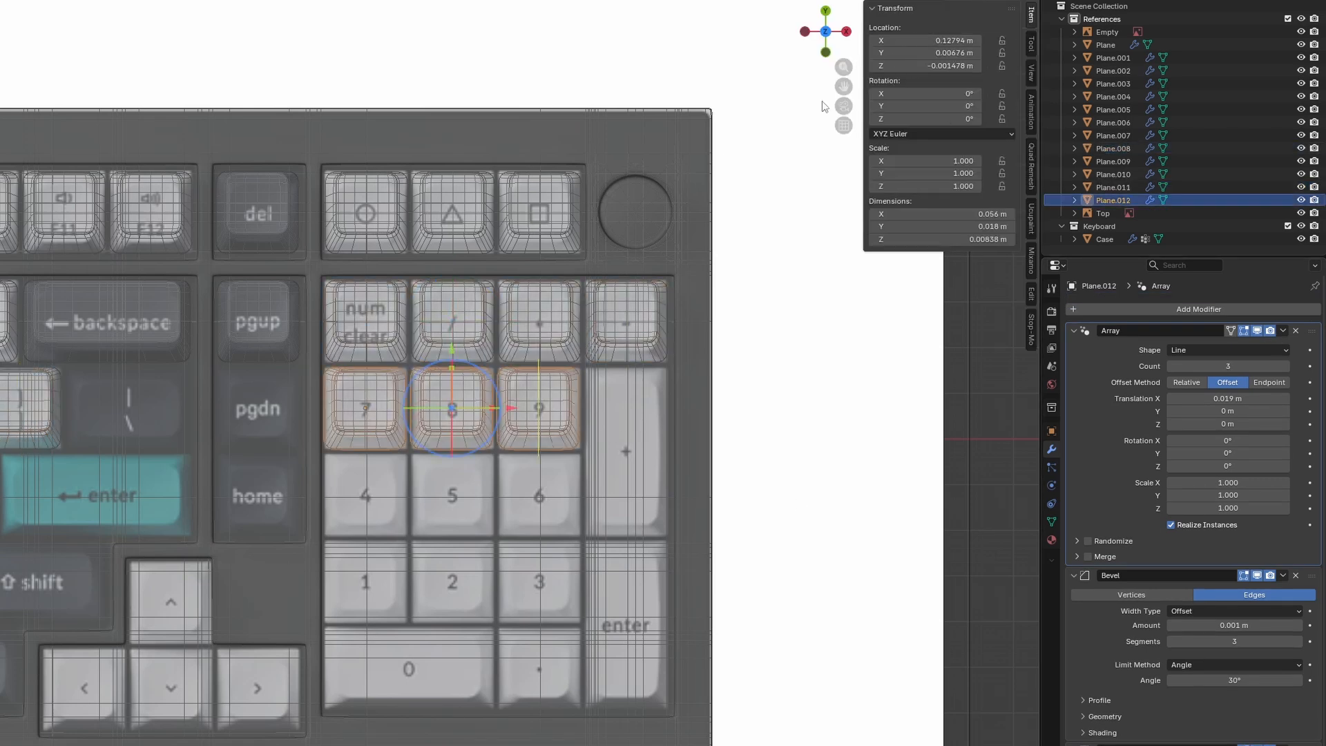
{"action": "key", "text": "Return"}
Step: Duplicate the 7-8-9 keycap array along X onto pgdn and delete the copy's Array modifier
{"action": "left_click", "coordinate": [380, 417]}
{"action": "left_click", "coordinate": [384, 417]}
{"action": "key", "text": "shift+d"}
{"action": "key", "text": "x"}
{"action": "left_click", "coordinate": [289, 411]}
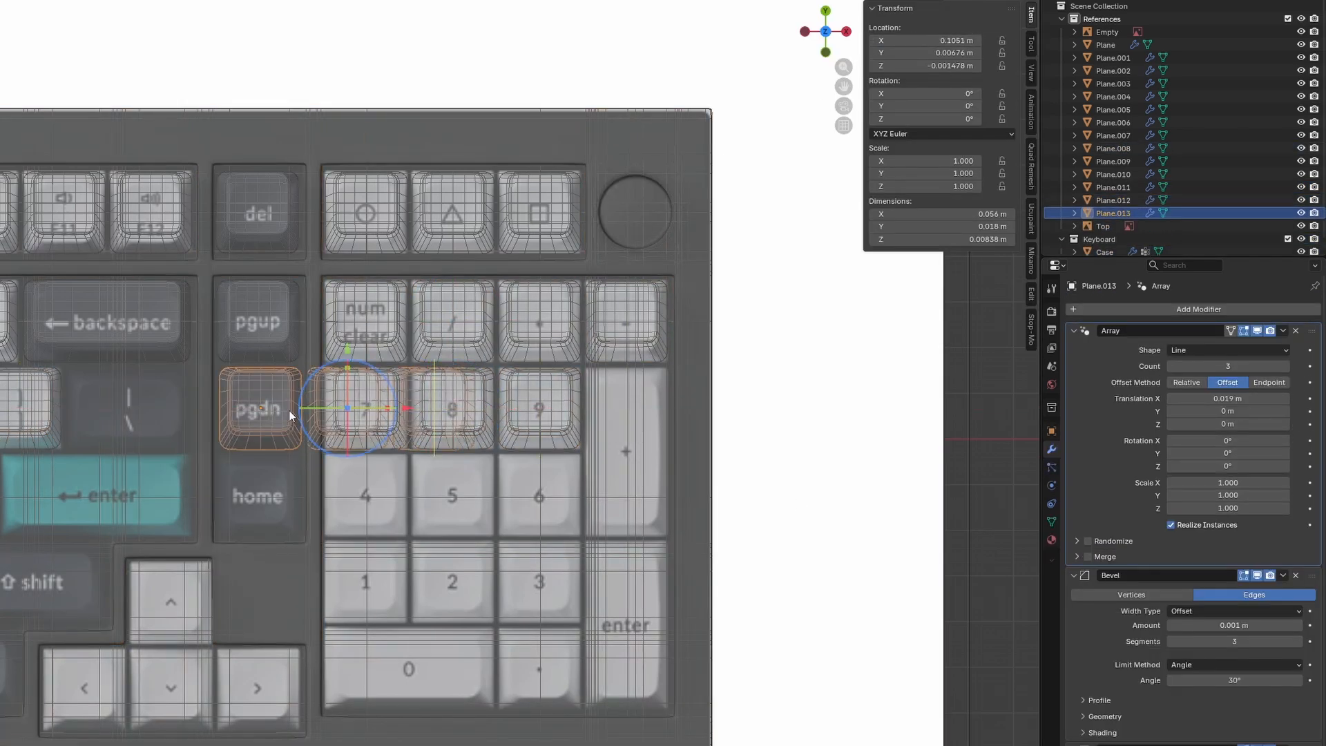
{"action": "key", "text": "alt+z"}
{"action": "scroll", "coordinate": [349, 409], "scroll_direction": "up", "scroll_amount": 2}
{"action": "middle_click_drag", "start_coordinate": [300, 424], "coordinate": [457, 527], "text": "shift"}
{"action": "left_click", "coordinate": [1295, 331]}
Step: Align the pgdn keycap with the pgup keycap by giving it the same X location
{"action": "scroll", "coordinate": [365, 399], "scroll_direction": "up", "scroll_amount": 2}
{"action": "left_click", "coordinate": [366, 395]}
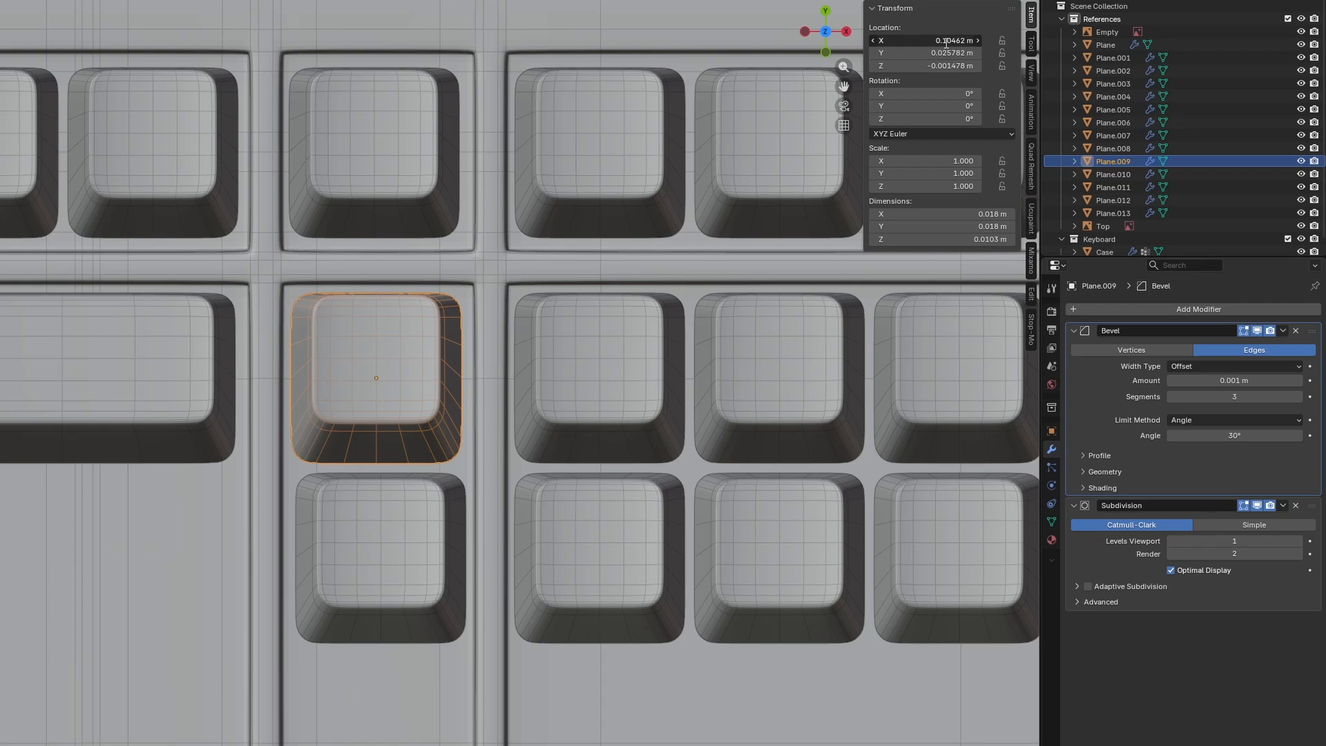
{"action": "left_click", "coordinate": [462, 531]}
{"action": "left_click", "coordinate": [425, 413], "text": "shift"}
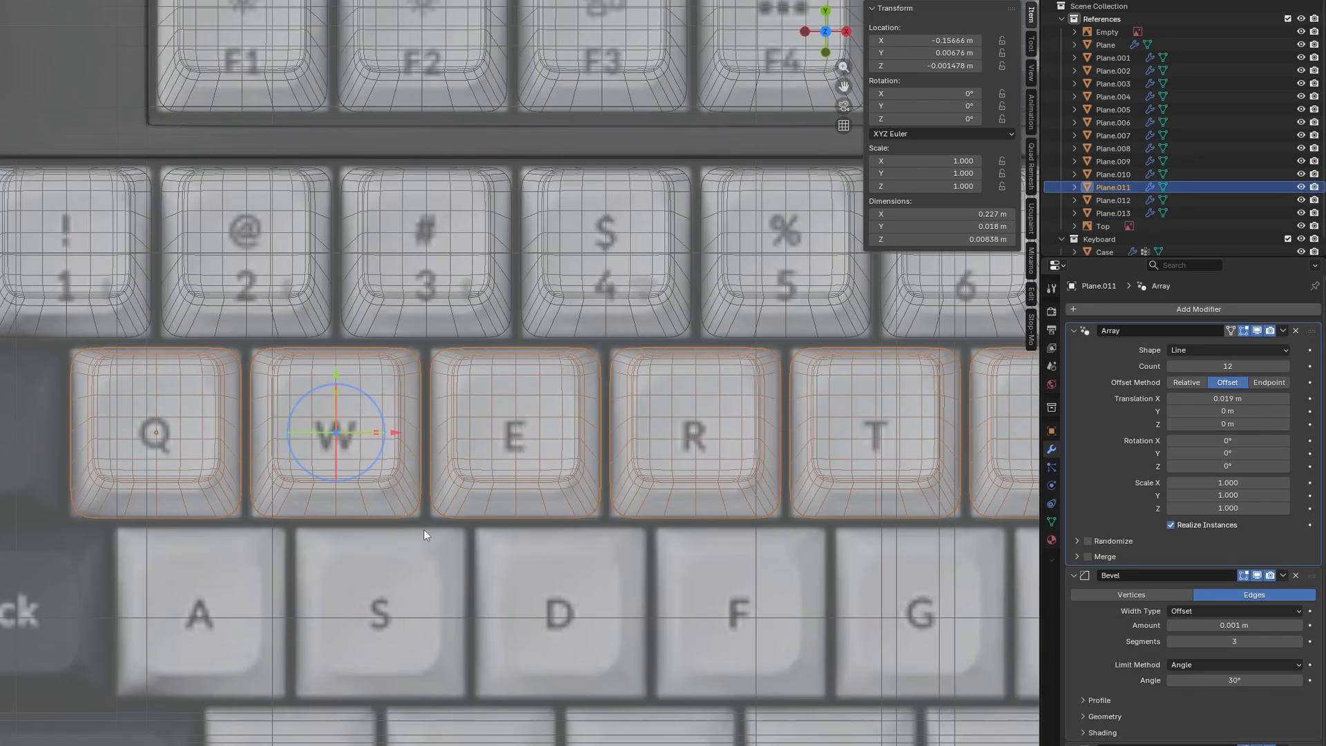
Step: Duplicate the Q-row keycap array along Y onto the A row of the reference
{"action": "key", "text": "shift+d"}
{"action": "key", "text": "y"}
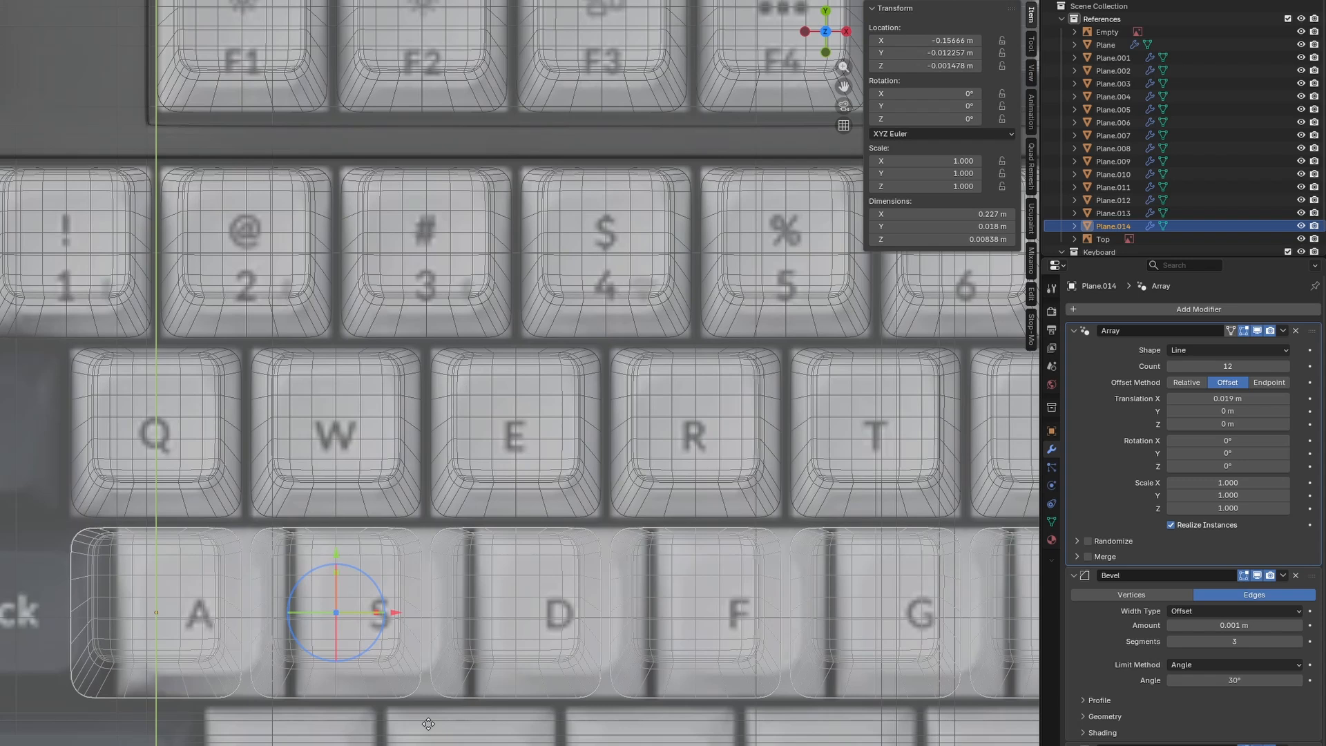
{"action": "left_click", "coordinate": [428, 723]}
Step: Lower the tops of the A-row keycaps along Z to match the R2 profile in the side reference image
{"action": "key", "text": "grave"}
{"action": "left_click", "coordinate": [369, 657]}
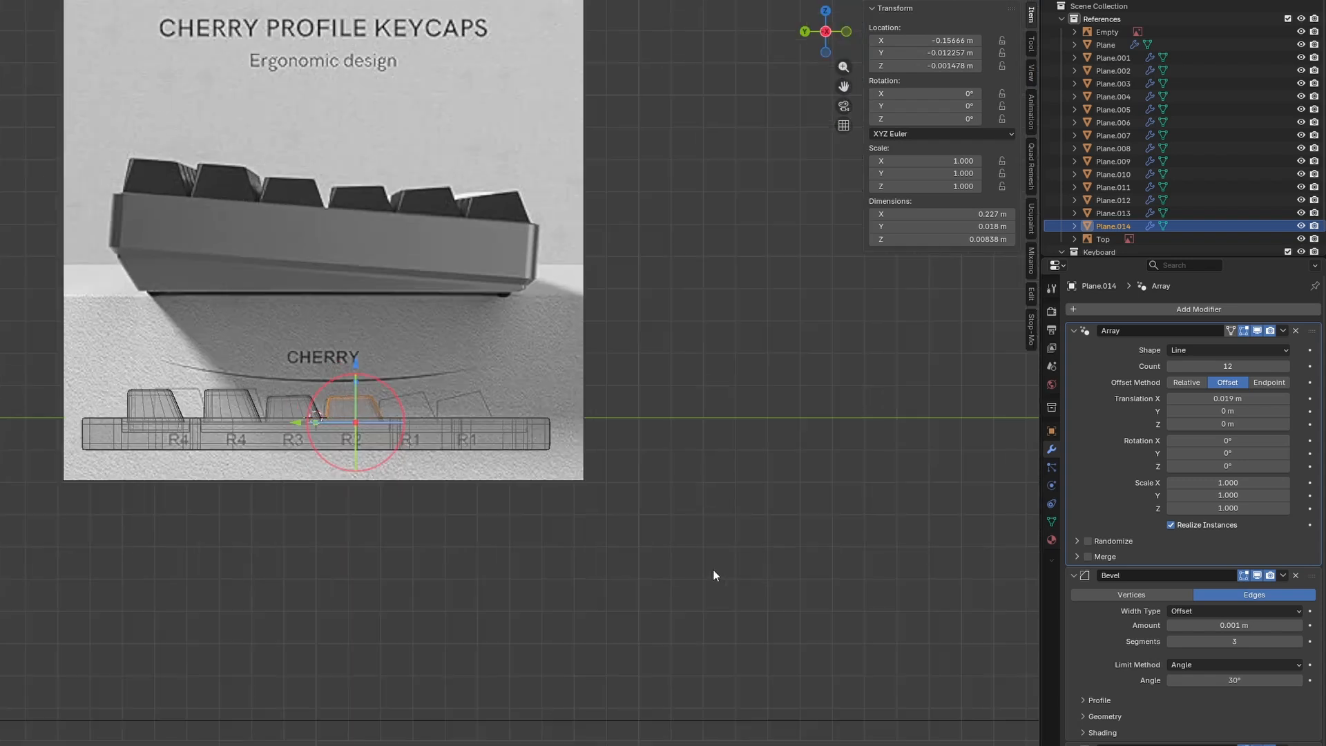
{"action": "scroll", "coordinate": [713, 569], "scroll_direction": "up", "scroll_amount": 7}
{"action": "left_click", "coordinate": [528, 342]}
{"action": "middle_click_drag", "start_coordinate": [528, 349], "coordinate": [543, 353], "text": "shift"}
{"action": "left_click", "coordinate": [360, 408]}
{"action": "scroll", "coordinate": [354, 412], "scroll_direction": "up", "scroll_amount": 3}
{"action": "key", "text": "Tab"}
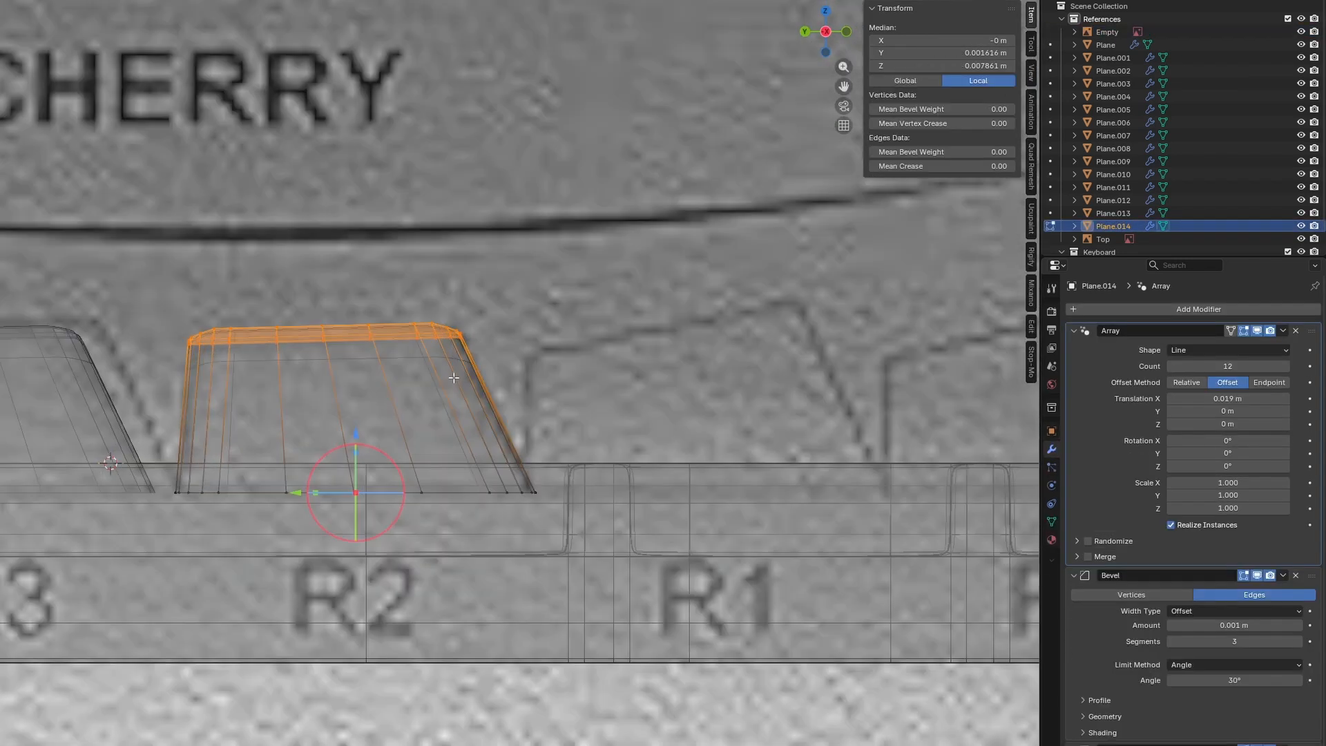
{"action": "key", "text": "g"}
{"action": "key", "text": "z"}
{"action": "left_click", "coordinate": [485, 364]}
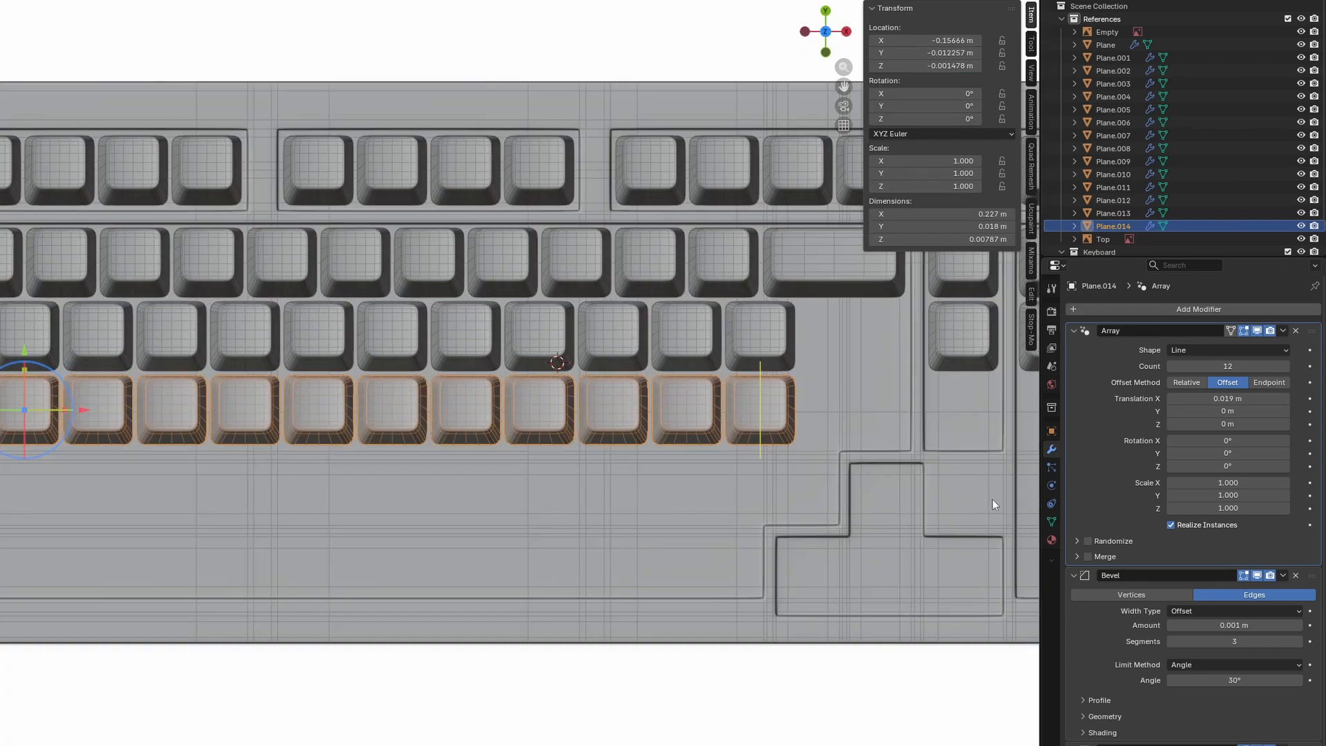
Step: Move the A-row keycap array along X to line up with the A key of the top reference
{"action": "key", "text": "alt+z"}
{"action": "key", "text": "g"}
{"action": "key", "text": "x"}
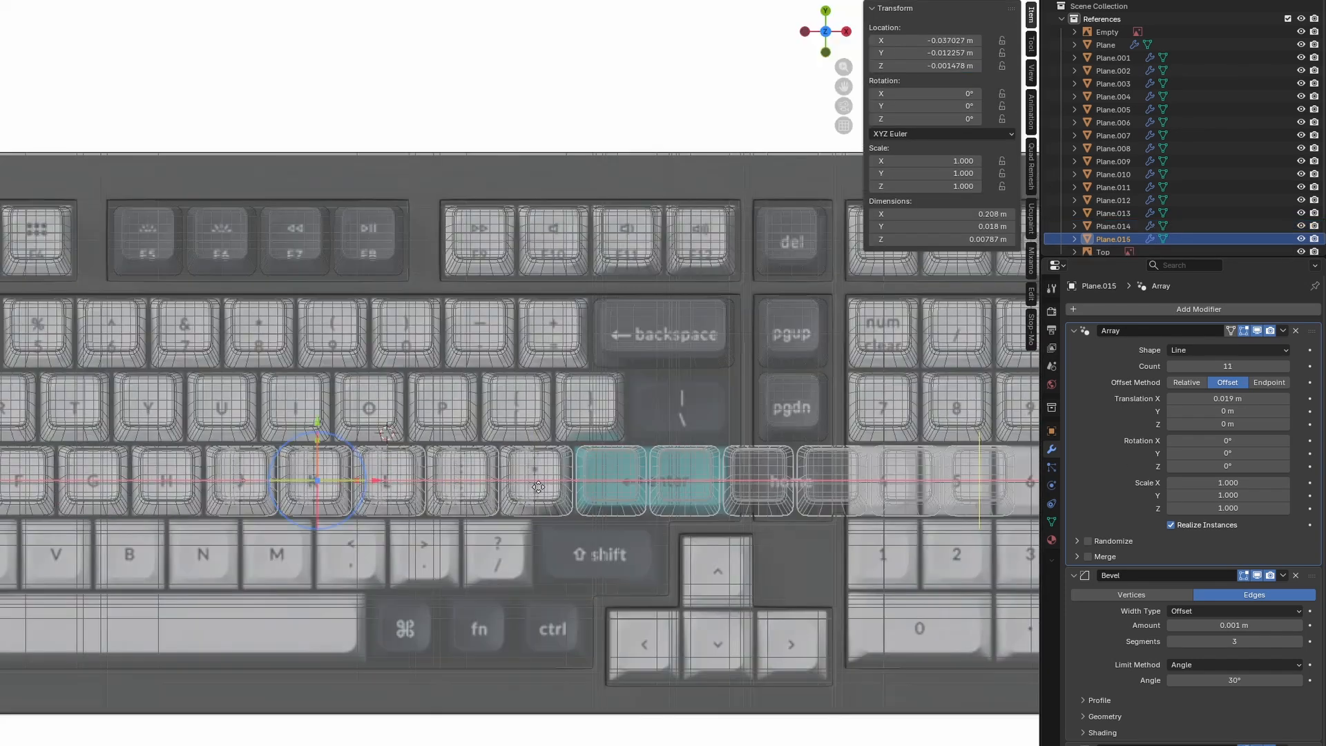
Step: Give the 4-5-6 keycap array the X location of the 7-8-9 array and place a home keycap in line with pgdn
{"action": "left_click", "coordinate": [949, 40]}
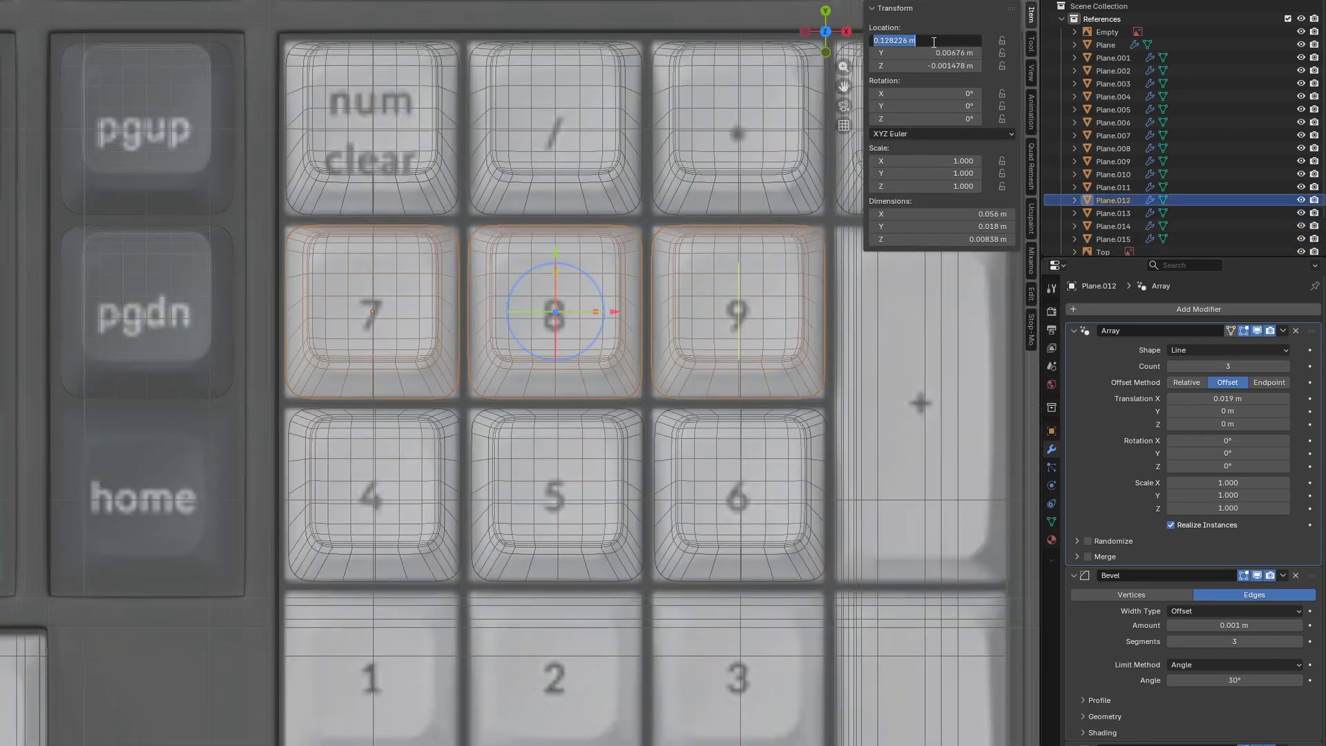
{"action": "left_click", "coordinate": [949, 41]}
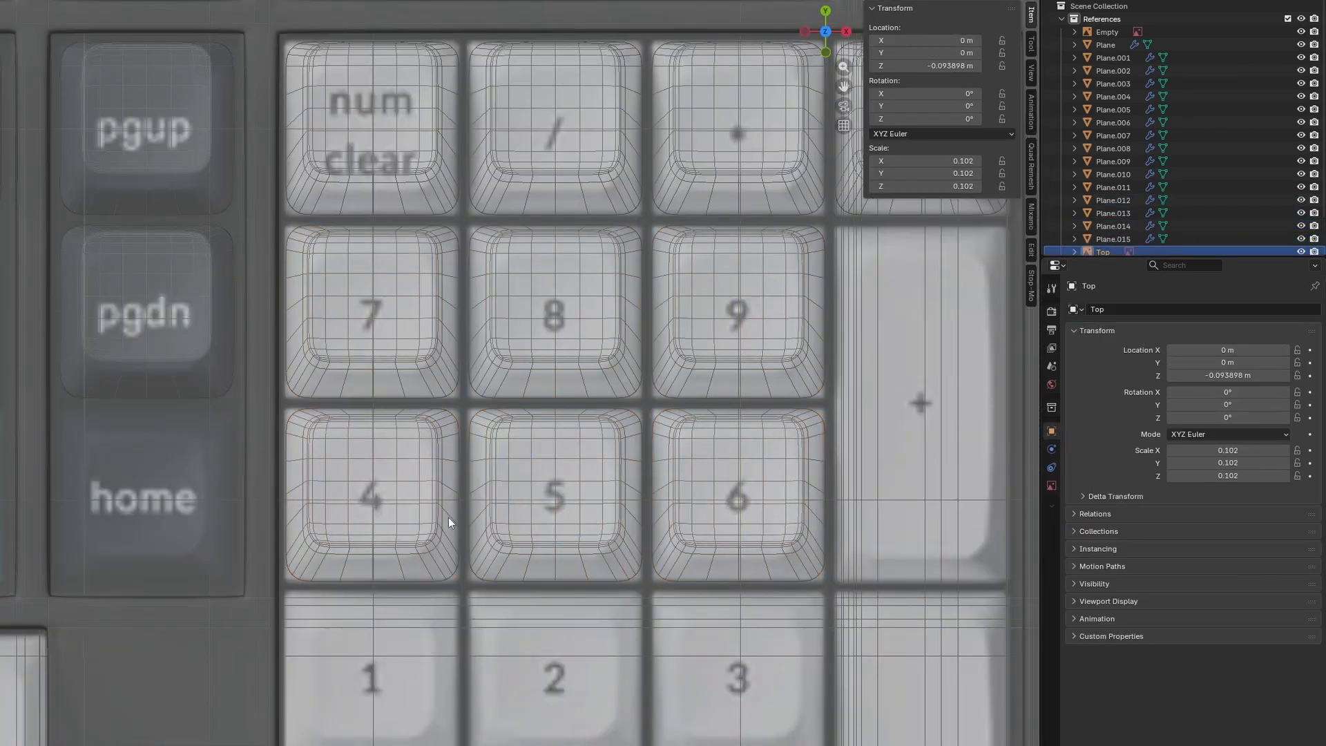
{"action": "left_click", "coordinate": [143, 497]}
{"action": "left_click", "coordinate": [142, 314]}
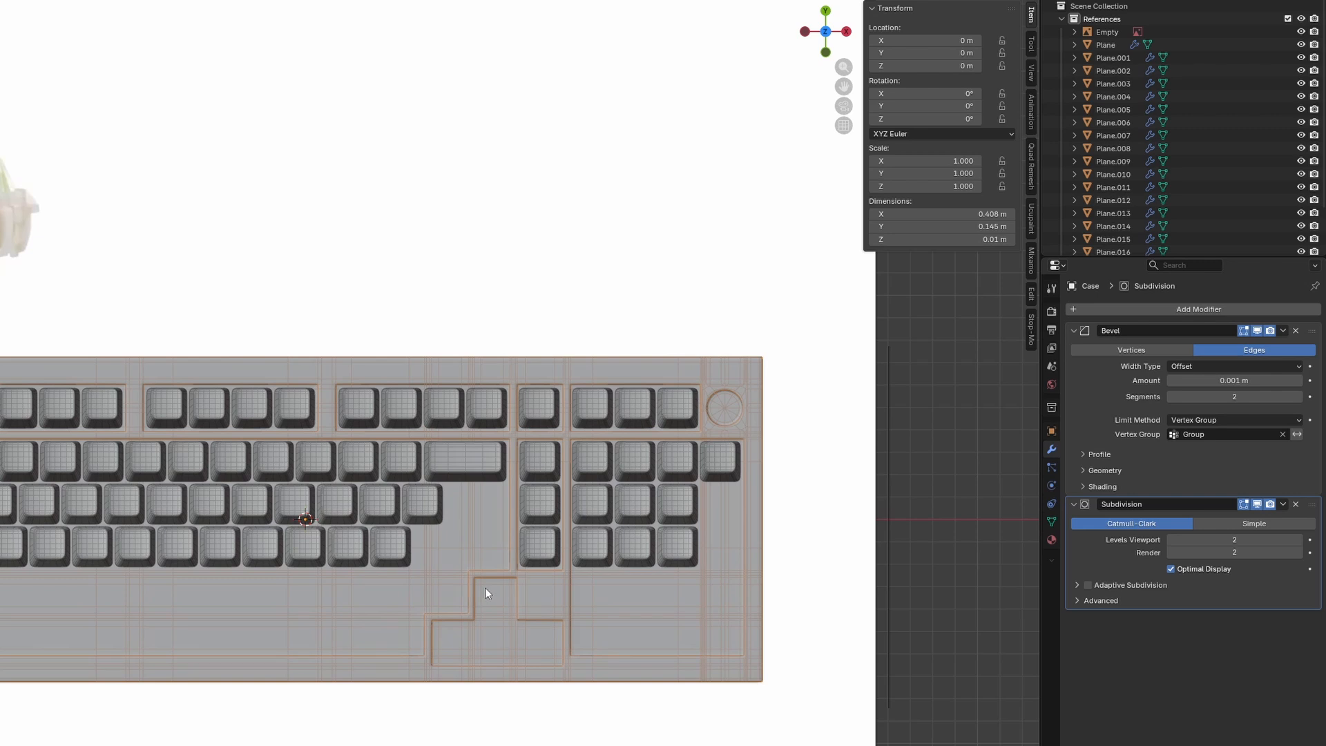
Step: Tilt the tops of the Z-row keycap copy to match the R1 profile in the side reference image
{"action": "middle_click_drag", "start_coordinate": [485, 587], "coordinate": [565, 512]}
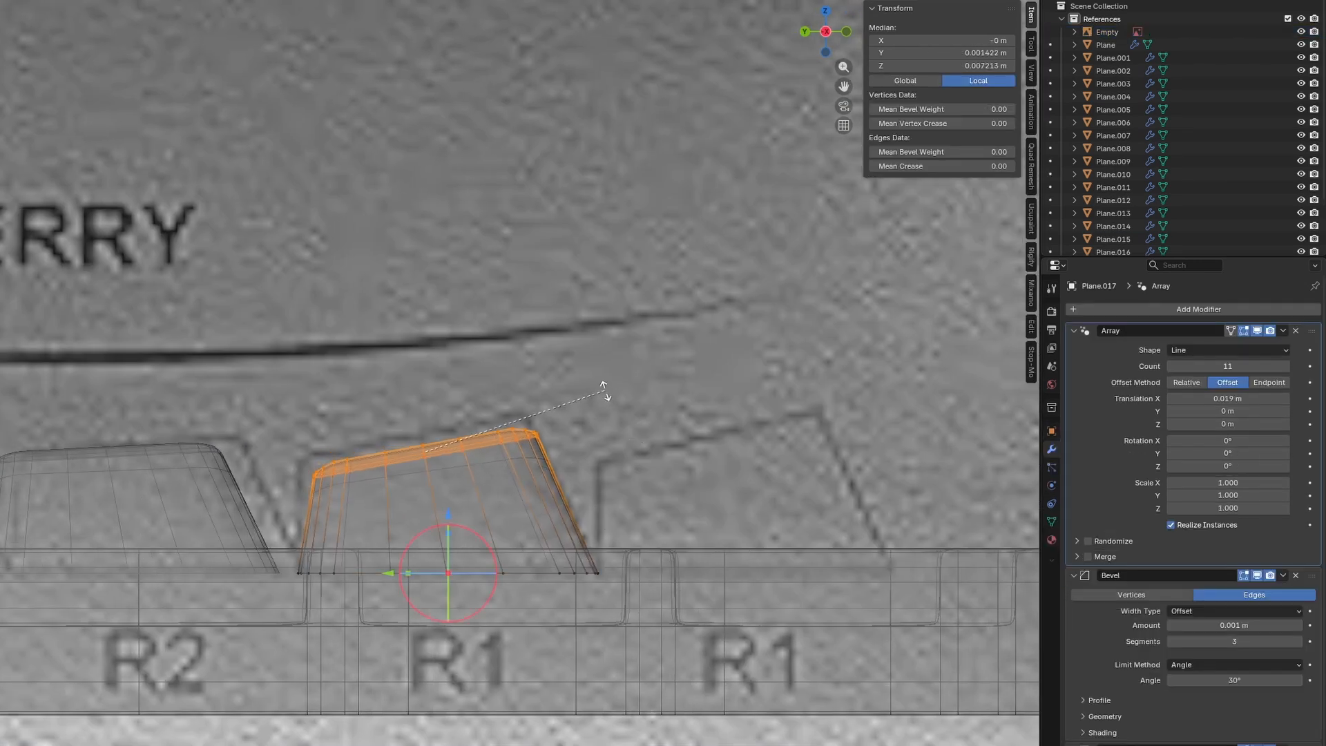
{"action": "key", "text": "ctrl+Tab"}
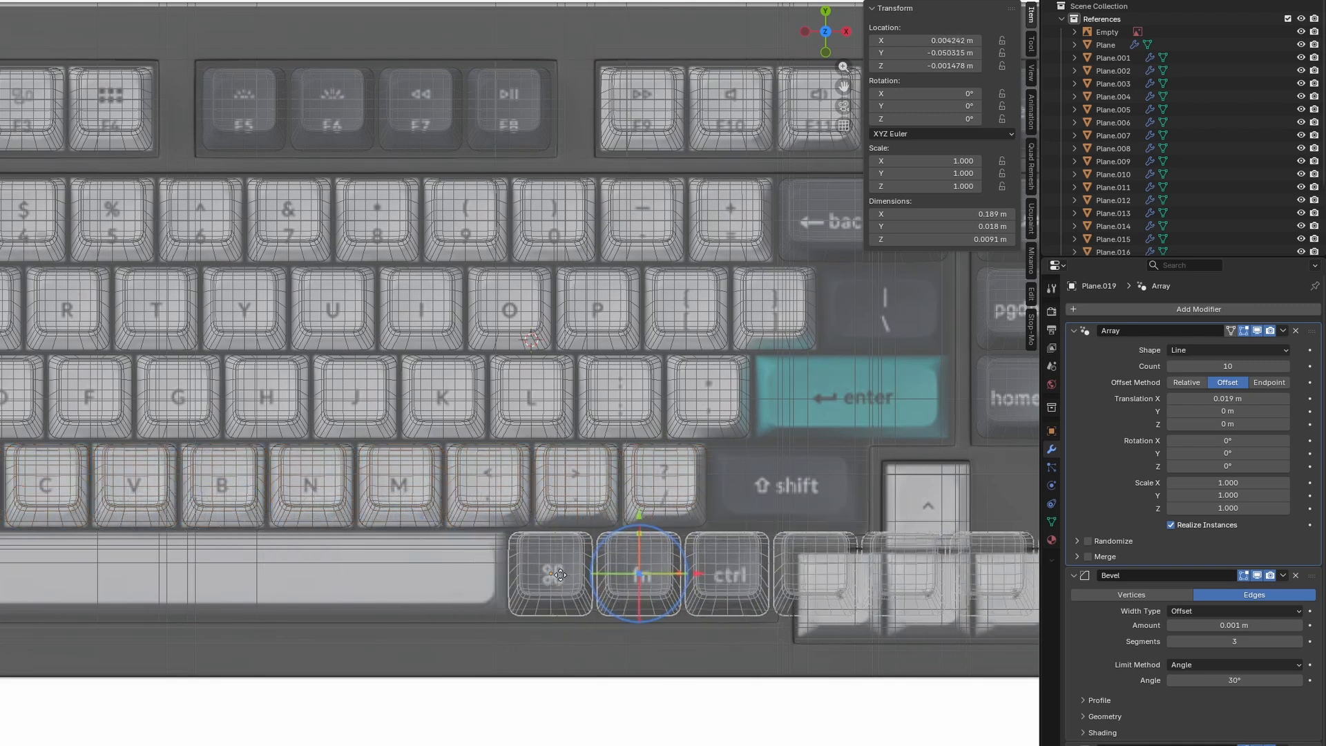
Step: Place a three-keycap copy of the R1 array over the left, down and right arrow keys
{"action": "scroll", "coordinate": [630, 547], "scroll_direction": "up", "scroll_amount": 5}
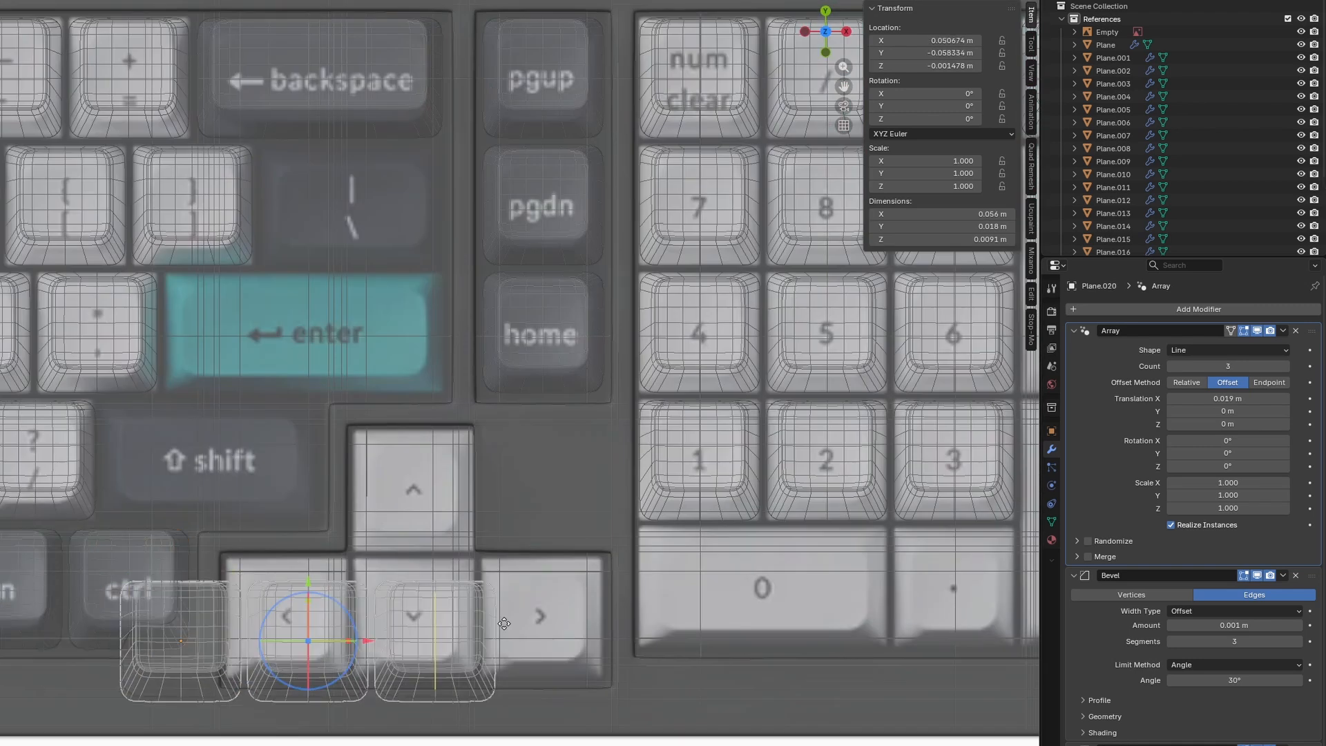
{"action": "key", "text": "shift+d"}
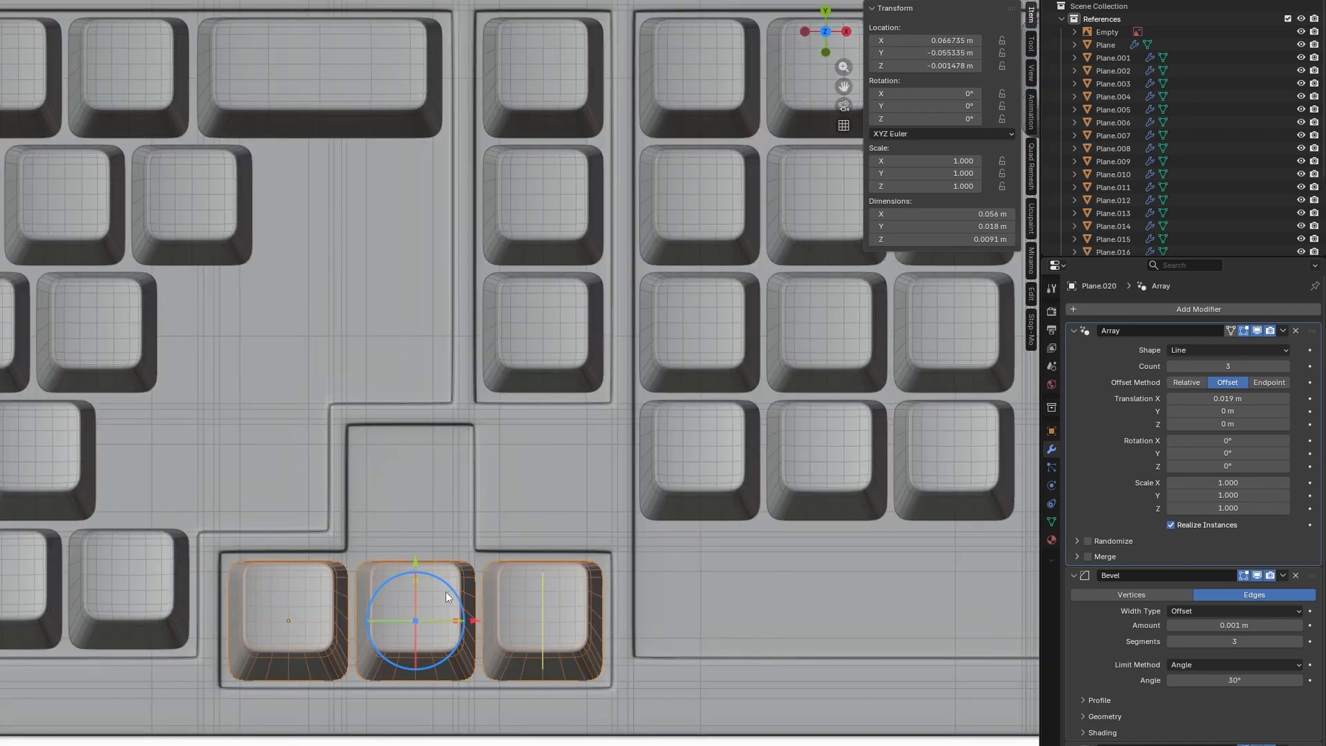
Step: Duplicate the arrow-key array onto the up arrow, set its count to 1, and position it along X over the reference key
{"action": "key", "text": "shift+d"}
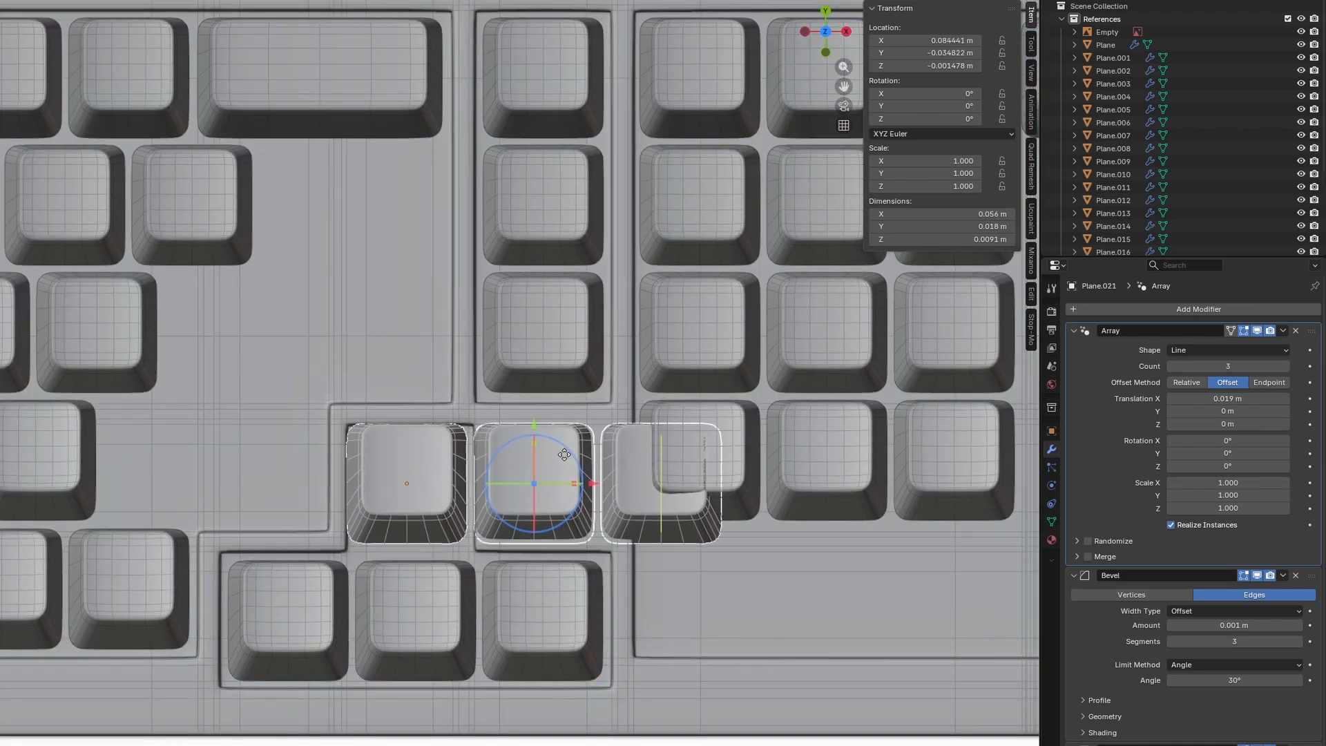
{"action": "double_click", "coordinate": [1228, 366]}
{"action": "type", "text": "1"}
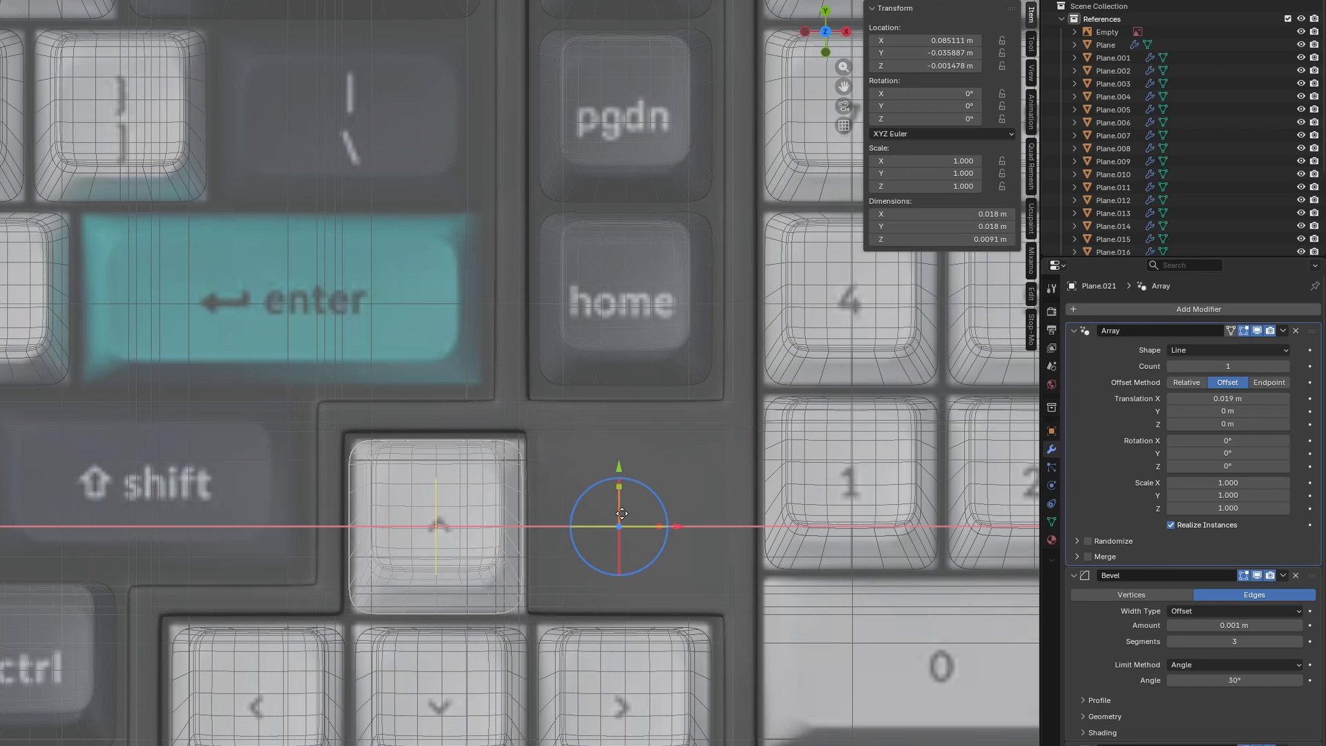
{"action": "left_click", "coordinate": [622, 513]}
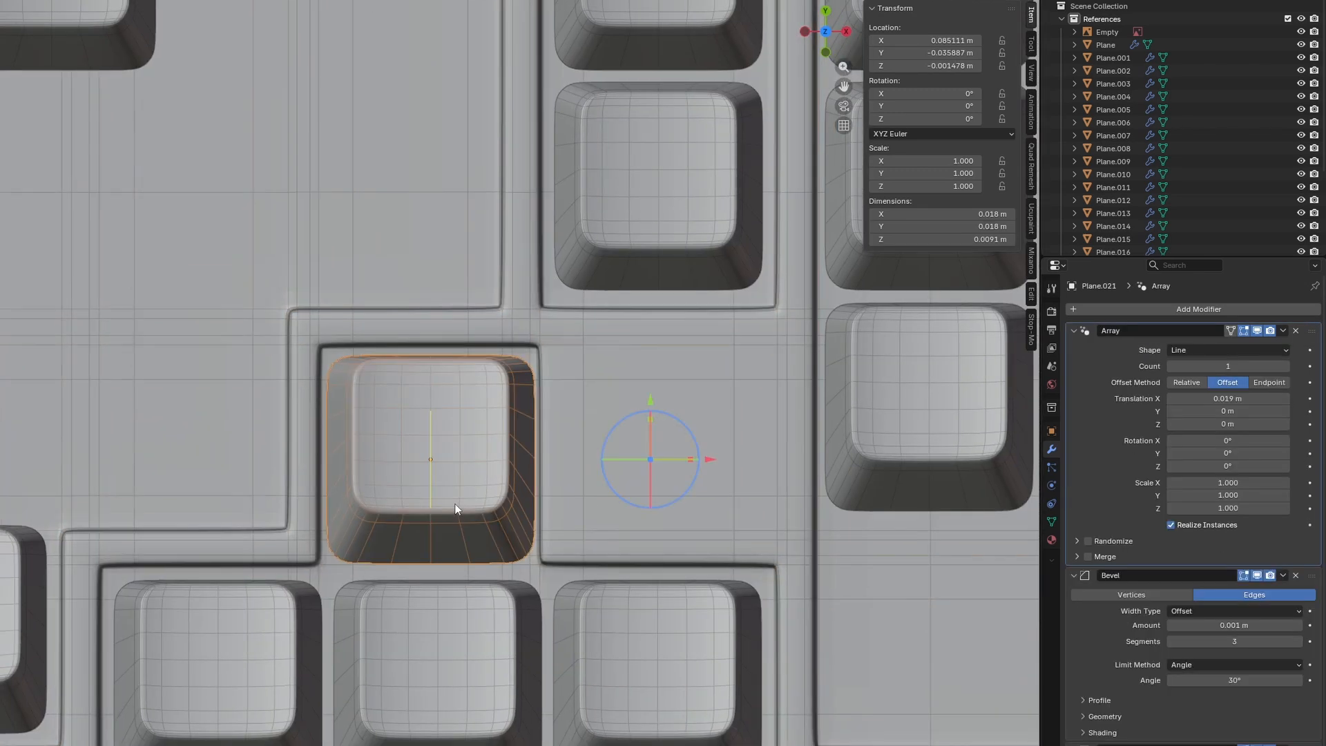
{"action": "key", "text": "g"}
{"action": "key", "text": "x"}
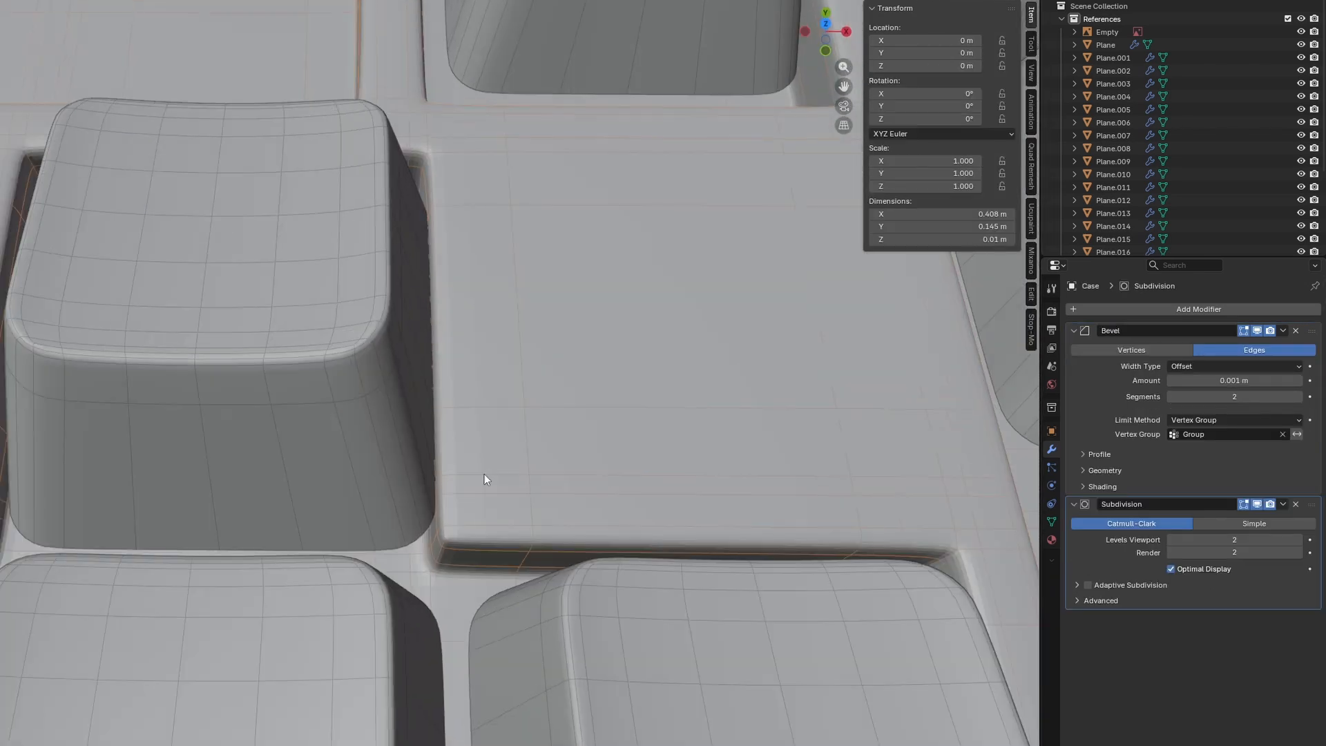
Step: Cut a new edge loop into the case beside the up-arrow recess and hide its Subdivision and Bevel modifiers in the viewport
{"action": "key", "text": "ctrl+r"}
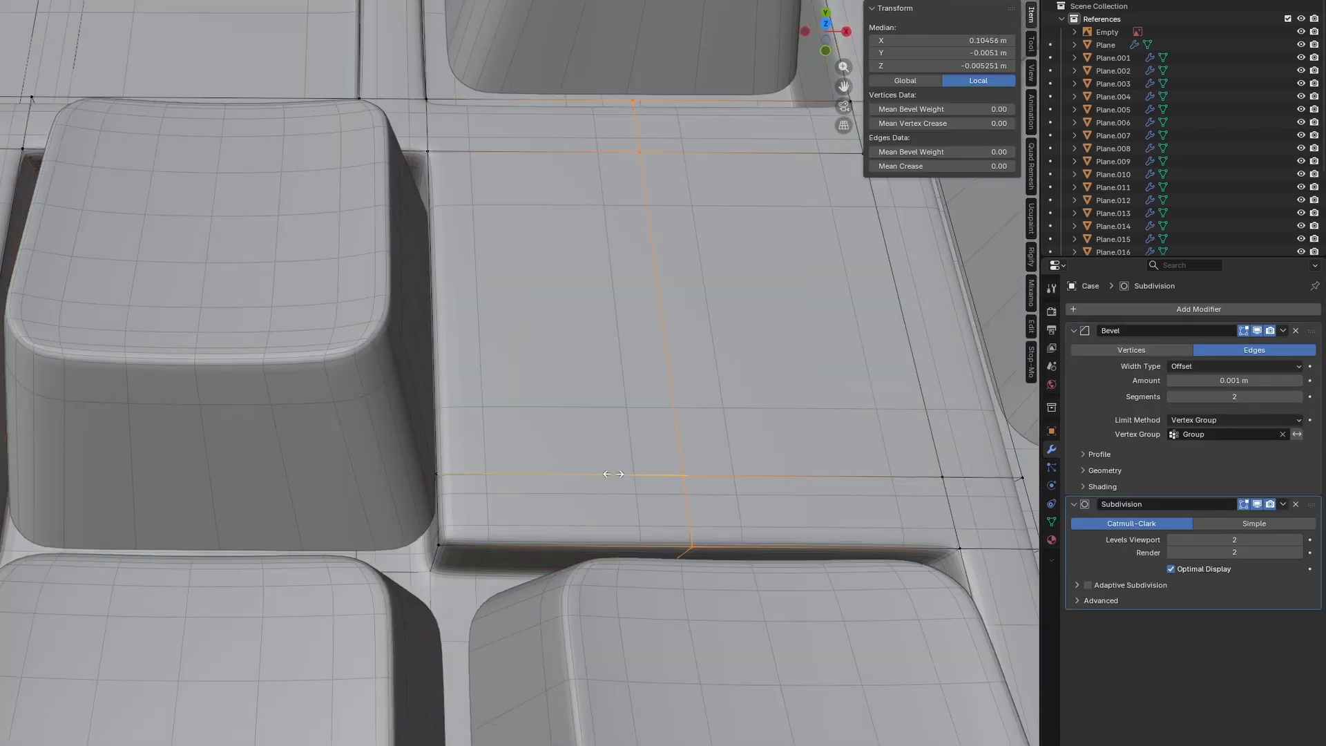
{"action": "left_click", "coordinate": [484, 473]}
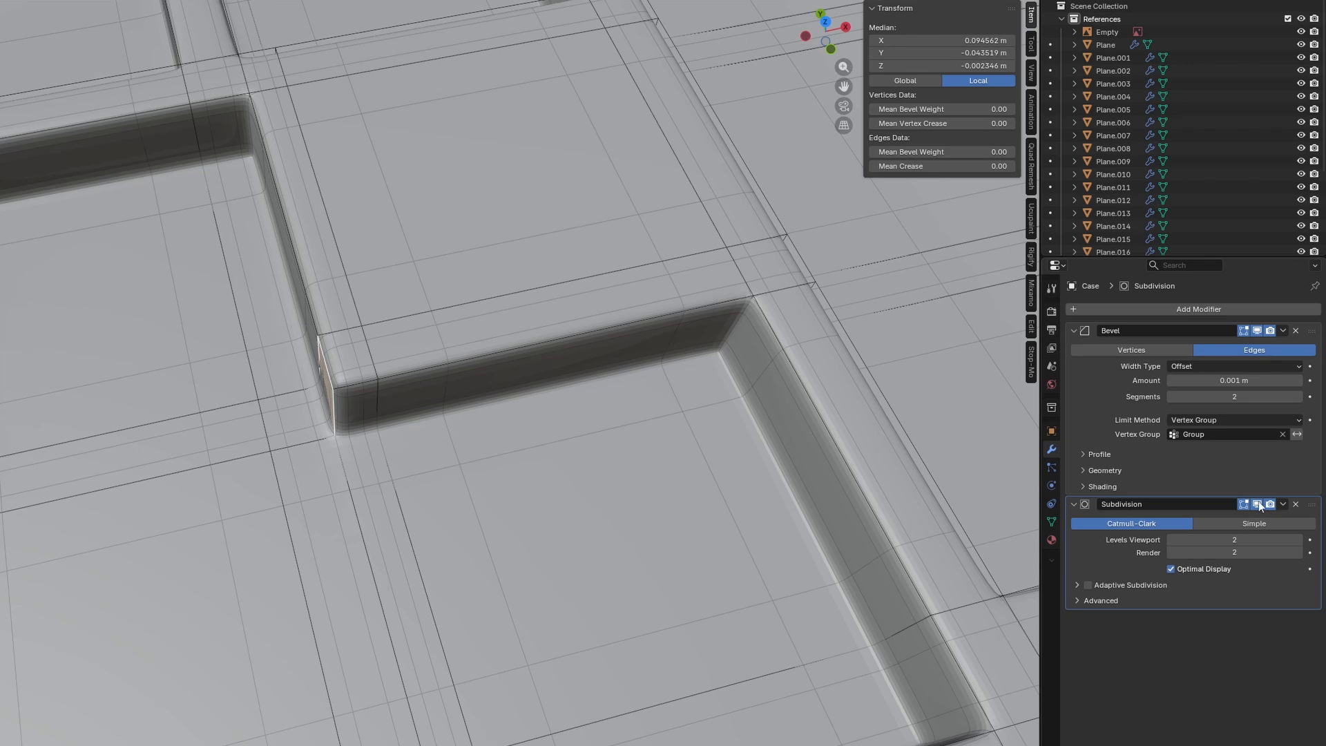
{"action": "left_click", "coordinate": [1258, 503]}
{"action": "left_click", "coordinate": [1265, 332]}
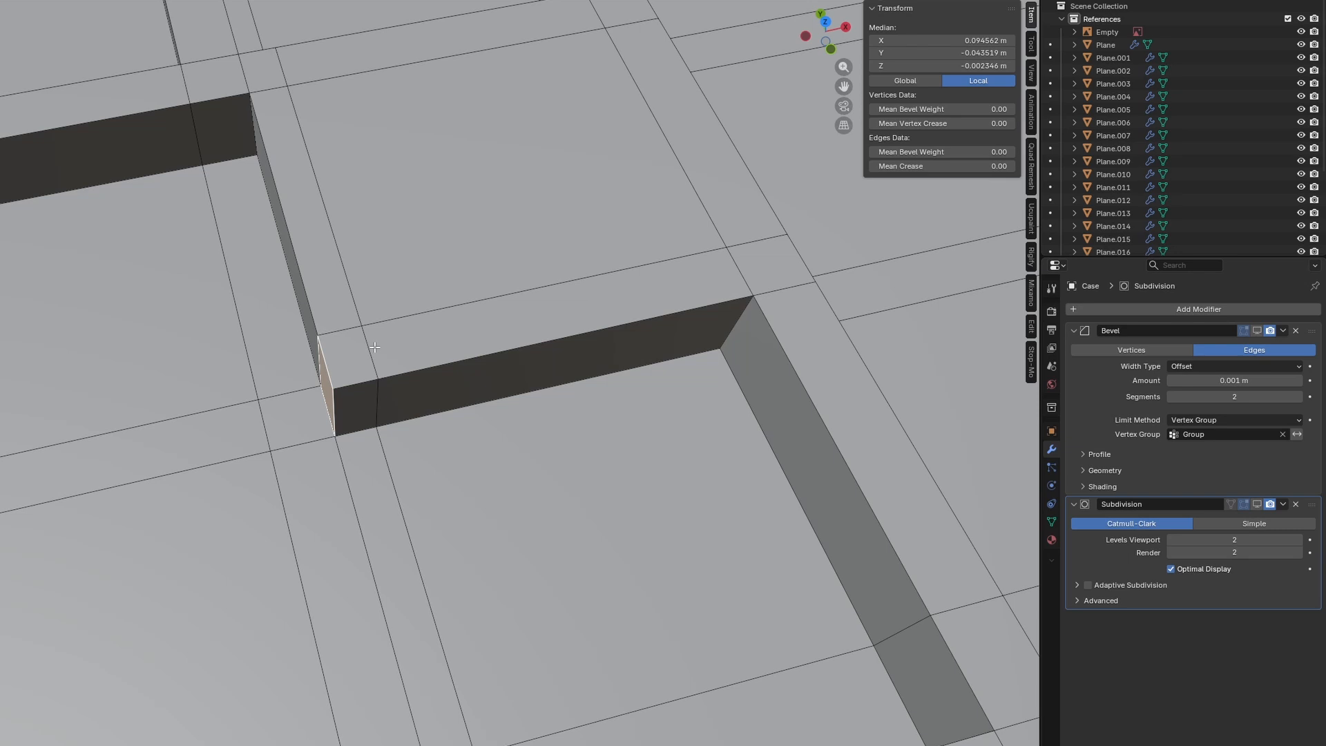
Step: Delete the side wall faces of the up-arrow recess and the narrow strip up to the new edge loop
{"action": "left_click", "coordinate": [356, 407], "text": "shift"}
{"action": "left_click", "coordinate": [349, 359], "text": "shift"}
{"action": "left_click", "coordinate": [311, 335], "text": "shift"}
{"action": "left_click", "coordinate": [335, 311], "text": "shift"}
{"action": "key", "text": "x"}
Step: Enable snapping to Edge and move the open floor edge of the up-arrow recess out to align with the new edge loop
{"action": "middle_click_drag", "start_coordinate": [335, 311], "coordinate": [363, 383], "text": "shift"}
{"action": "left_click", "coordinate": [417, 418]}
{"action": "left_click", "coordinate": [380, 418]}
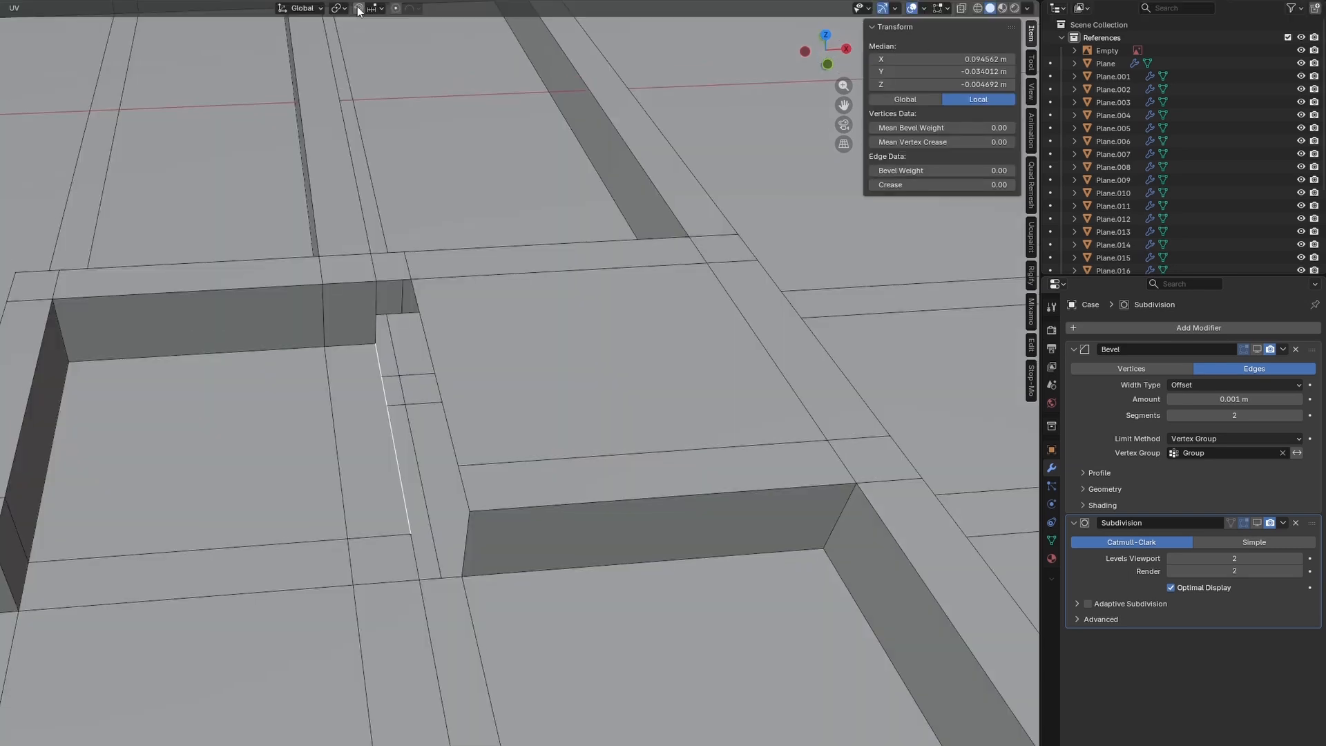
{"action": "left_click", "coordinate": [364, 10]}
{"action": "left_click", "coordinate": [354, 115]}
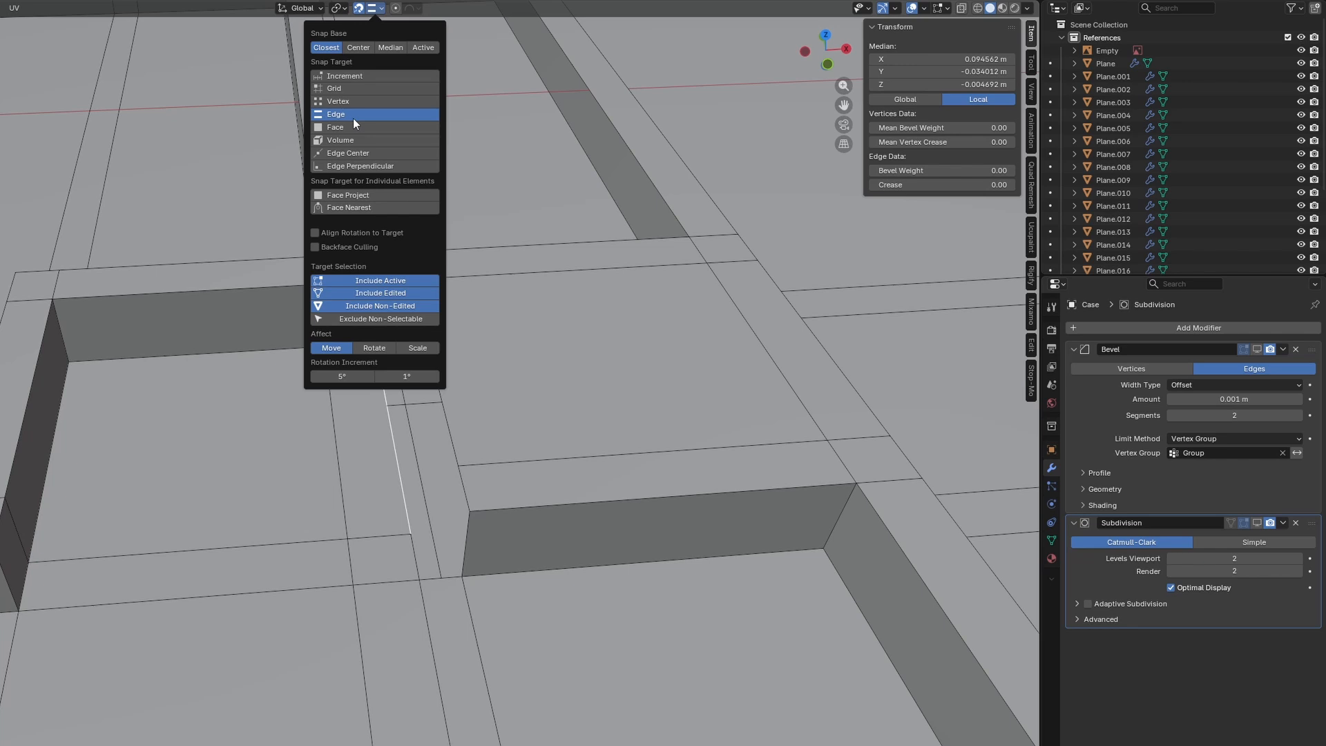
{"action": "key", "text": "g"}
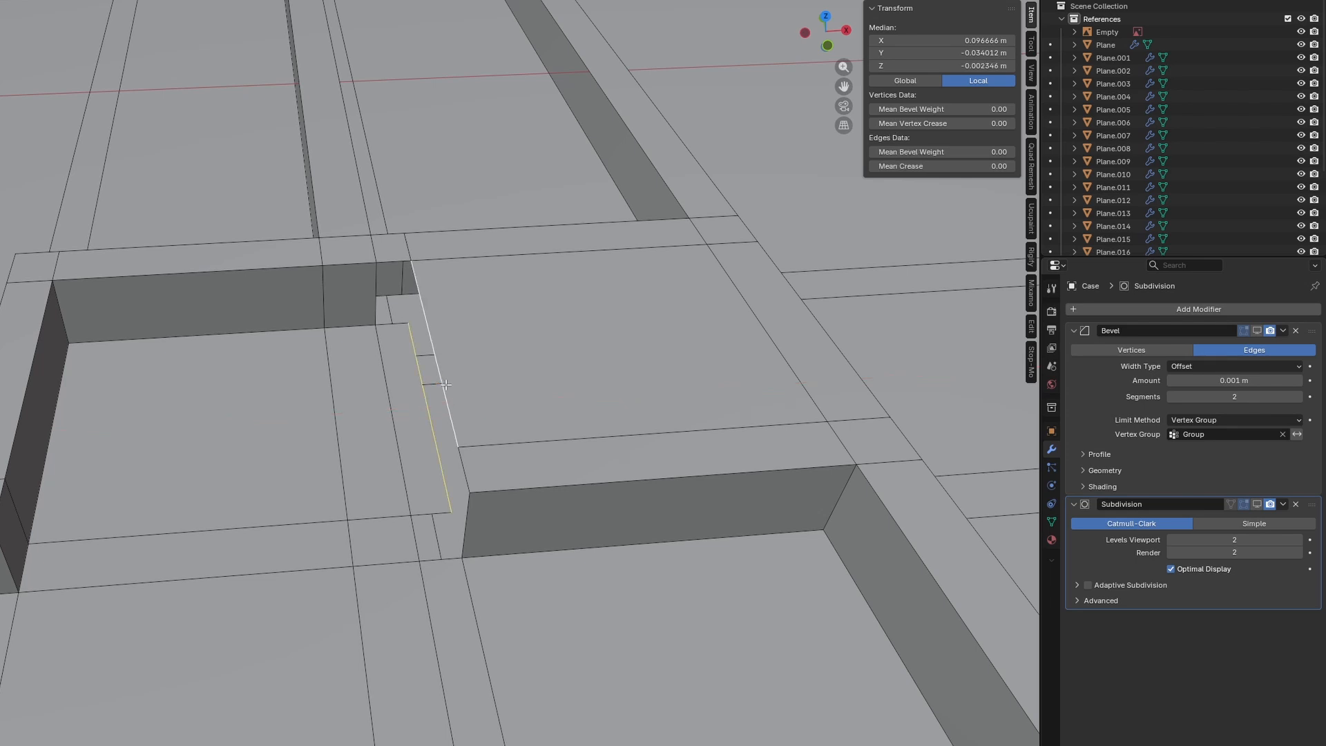
Step: Fill the gaps of the widened up-arrow recess with a side wall and the two short end faces
{"action": "key", "text": "f"}
{"action": "left_click", "coordinate": [385, 323]}
{"action": "left_click", "coordinate": [391, 262], "text": "shift"}
{"action": "key", "text": "f"}
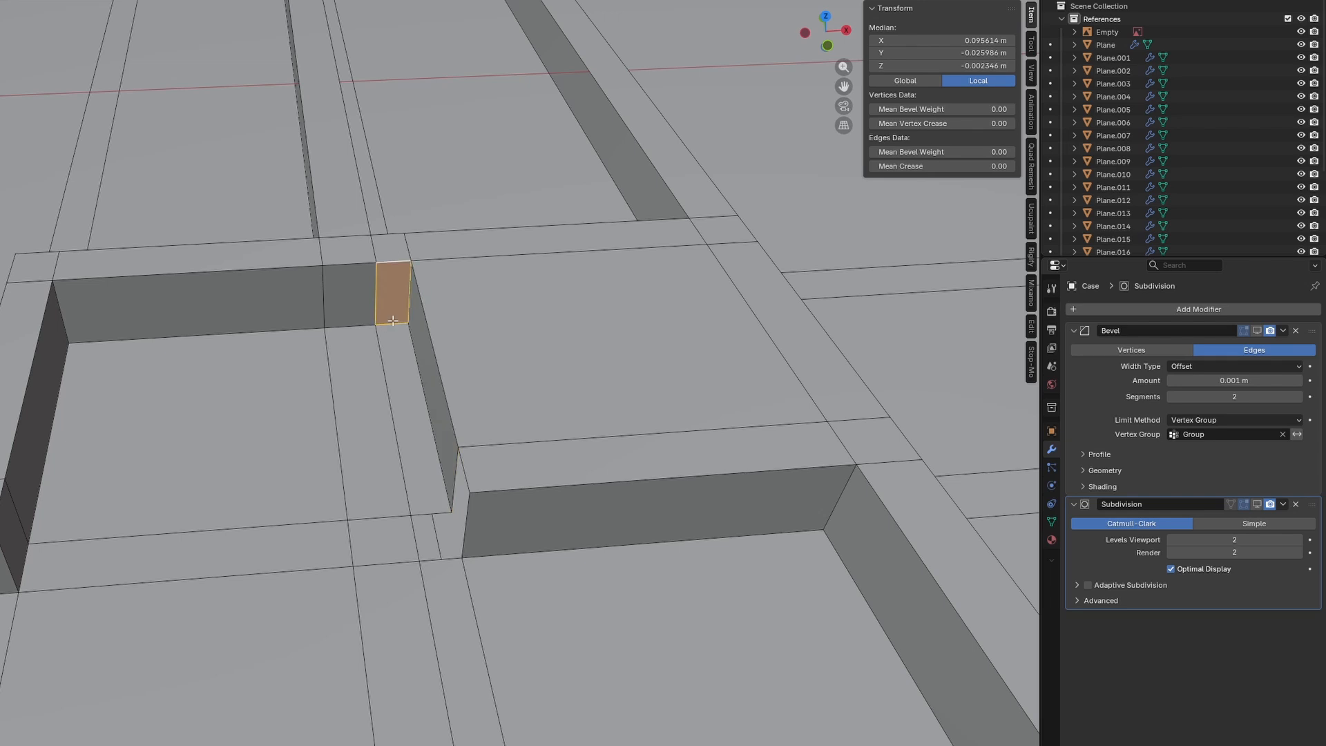
{"action": "left_click", "coordinate": [432, 514]}
{"action": "left_click", "coordinate": [438, 560], "text": "shift"}
{"action": "key", "text": "f"}
Step: Turn the viewport display of the case's Bevel and Subdivision modifiers back on
{"action": "middle_click_drag", "start_coordinate": [467, 518], "coordinate": [615, 474]}
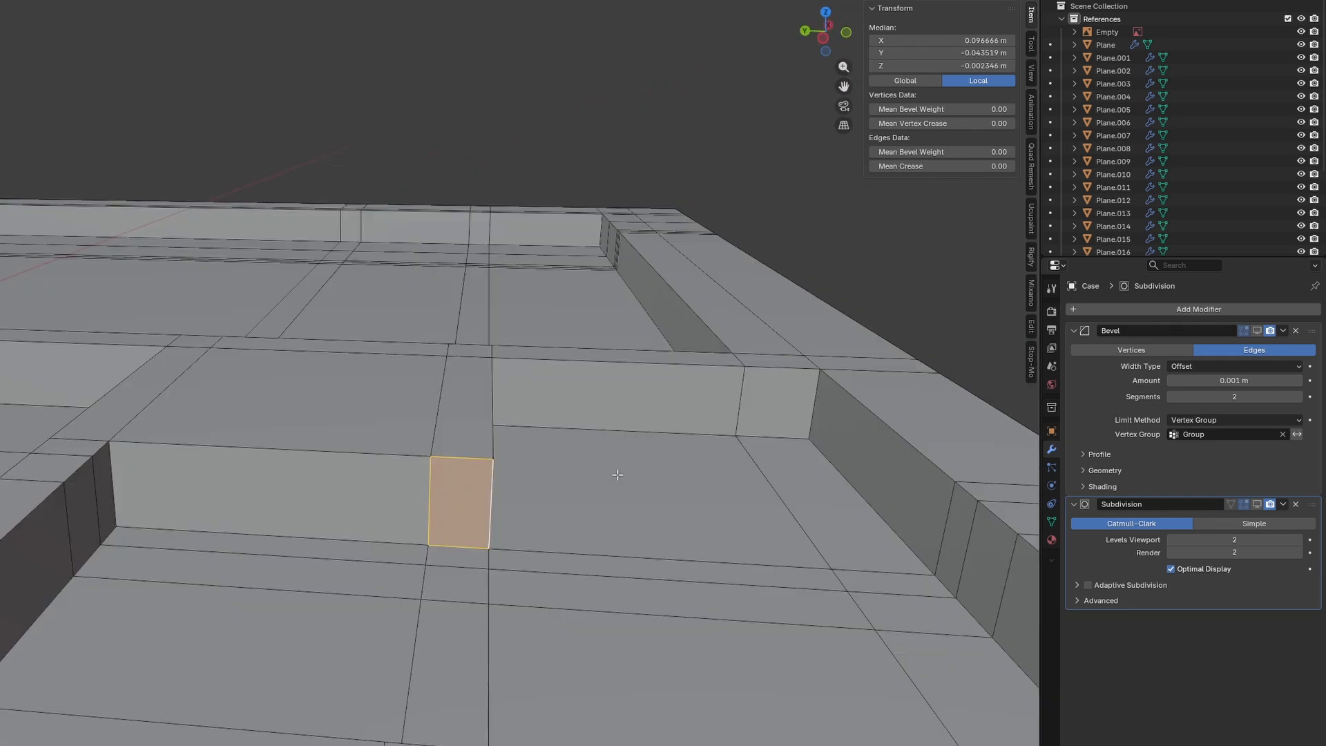
{"action": "left_click", "coordinate": [1256, 330]}
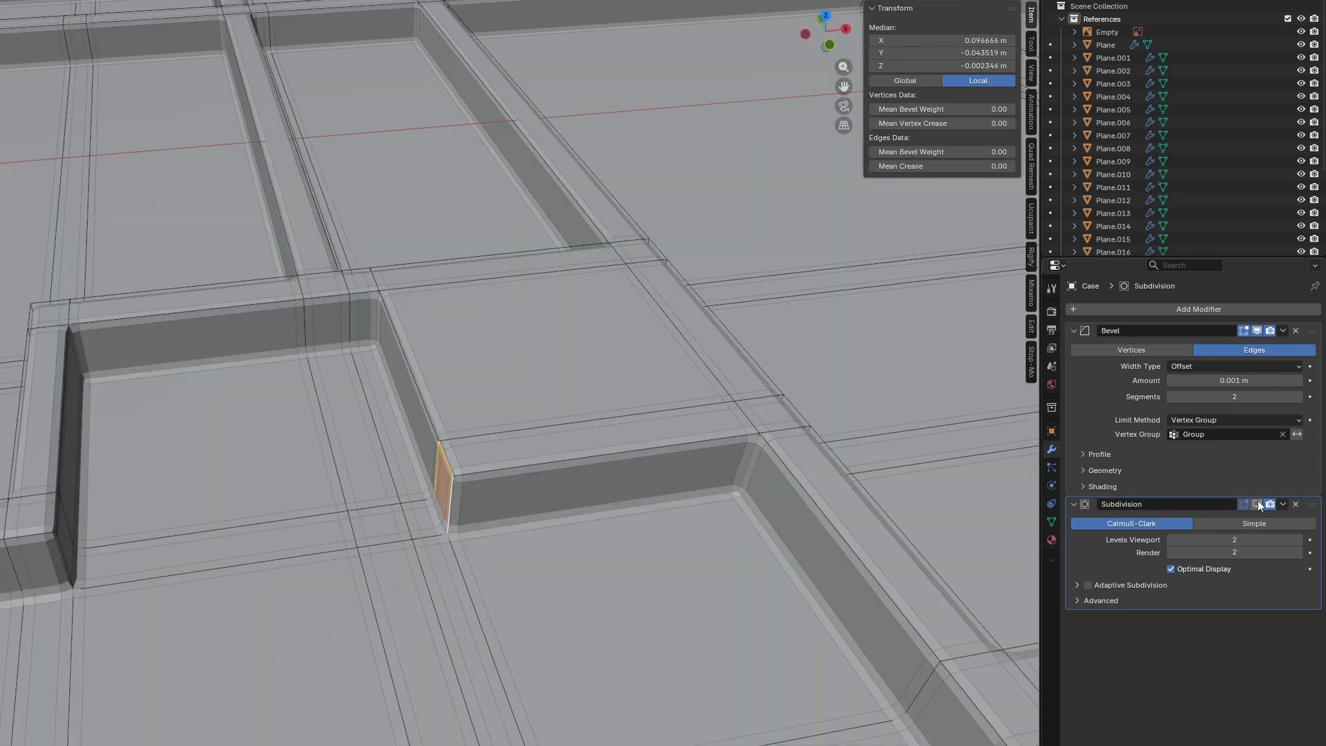
{"action": "left_click", "coordinate": [1257, 503]}
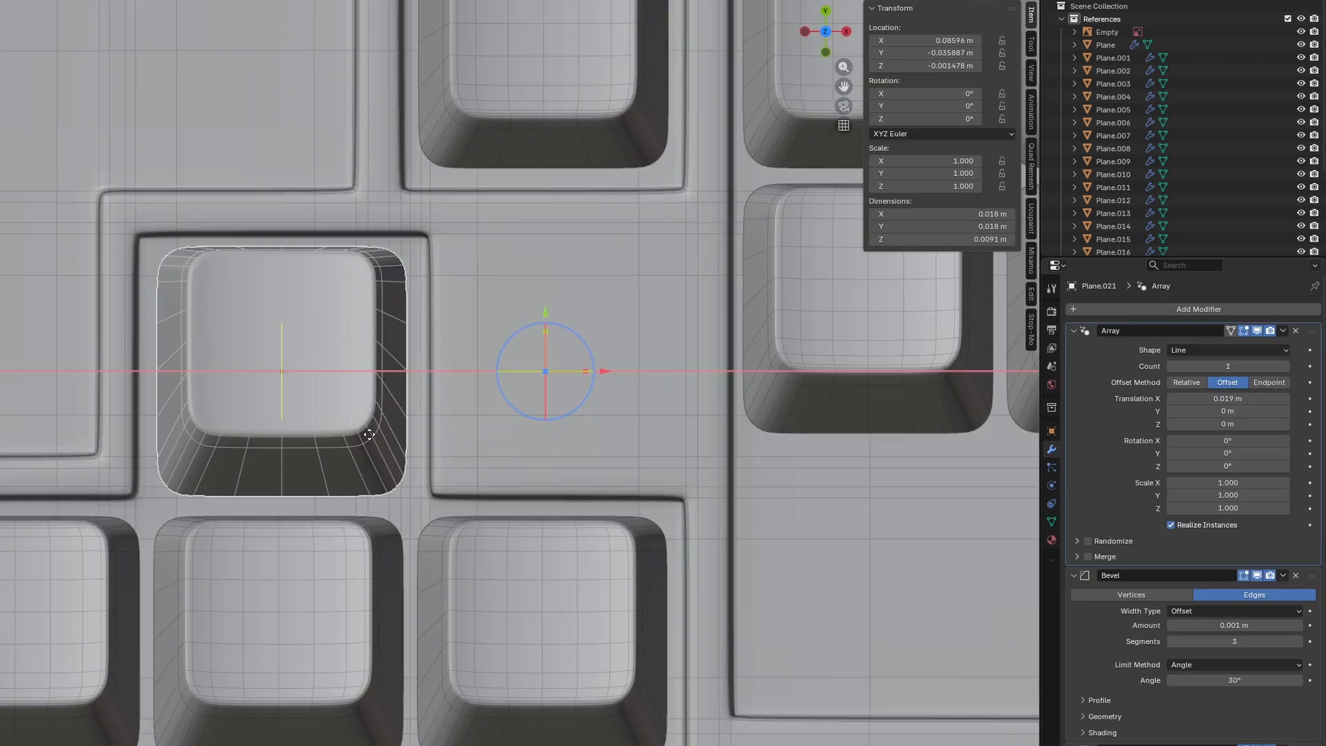
Step: Move the up-arrow keycap along X to center it in its widened recess
{"action": "left_click", "coordinate": [127, 592], "text": "shift"}
{"action": "left_click", "coordinate": [450, 433]}
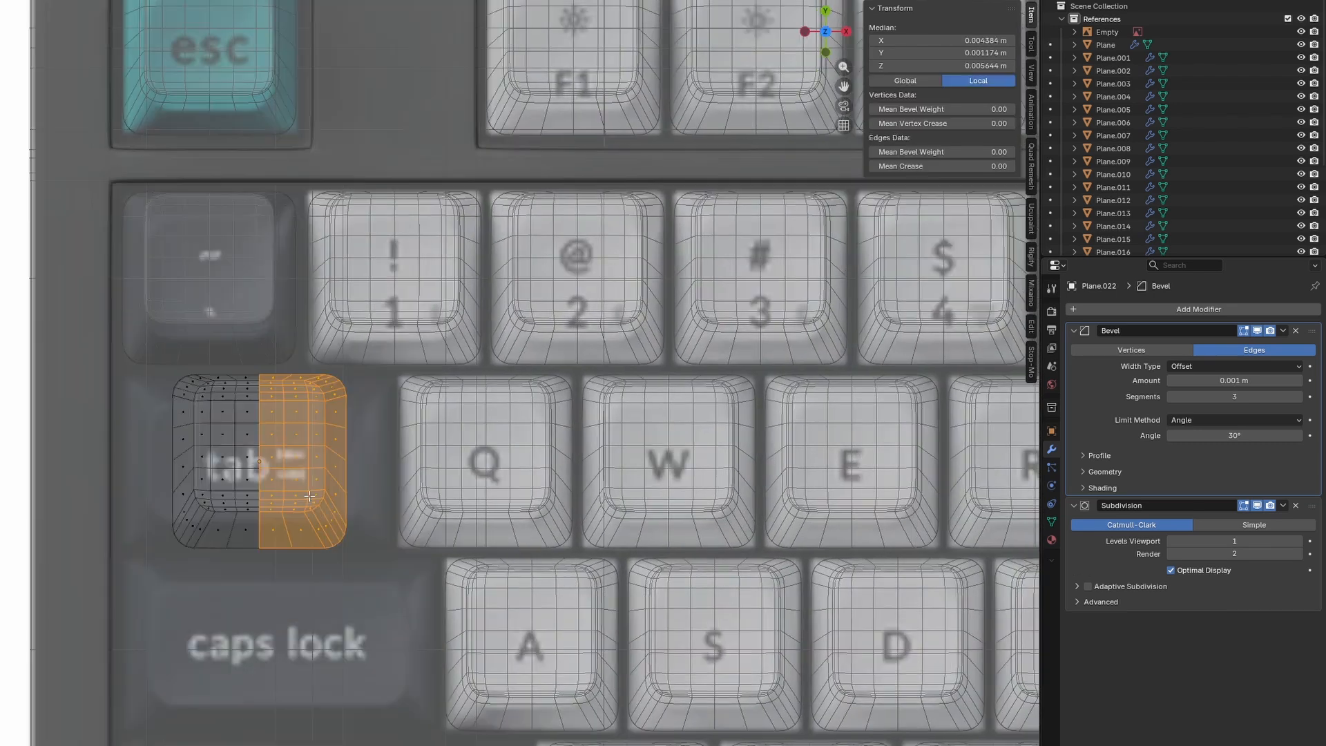
Step: Delete the right half of the tab keycap copy and add an X-axis Mirror modifier placed above Bevel
{"action": "key", "text": "x"}
{"action": "left_click", "coordinate": [276, 497]}
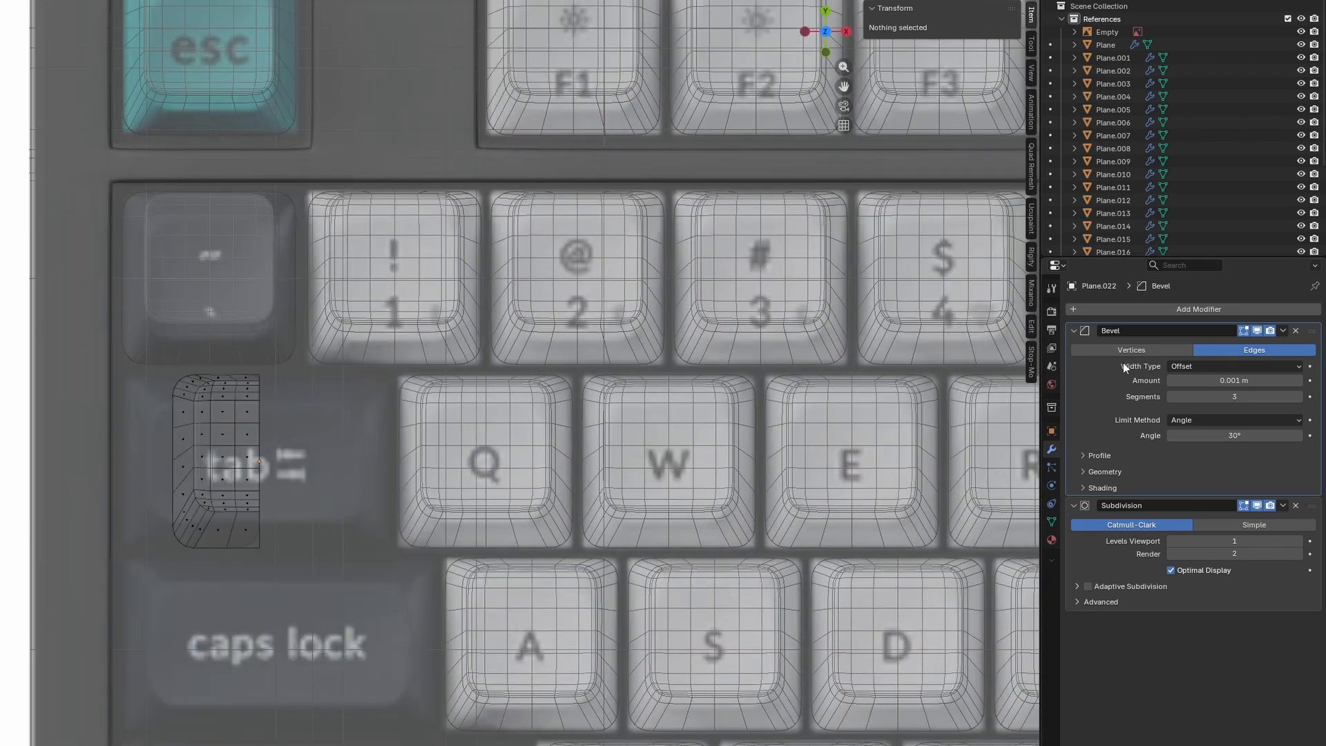
{"action": "left_click", "coordinate": [1129, 310]}
{"action": "left_click", "coordinate": [1113, 337]}
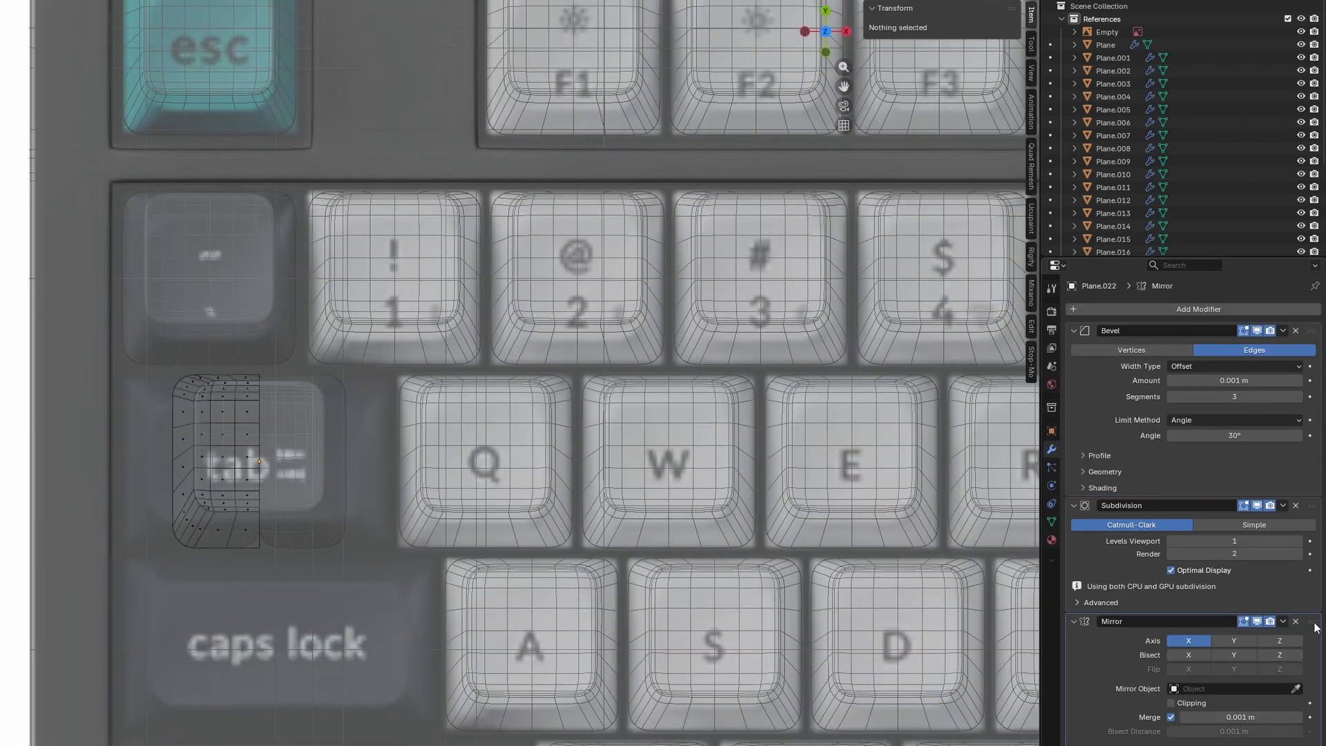
{"action": "left_click_drag", "start_coordinate": [1315, 627], "coordinate": [1263, 318]}
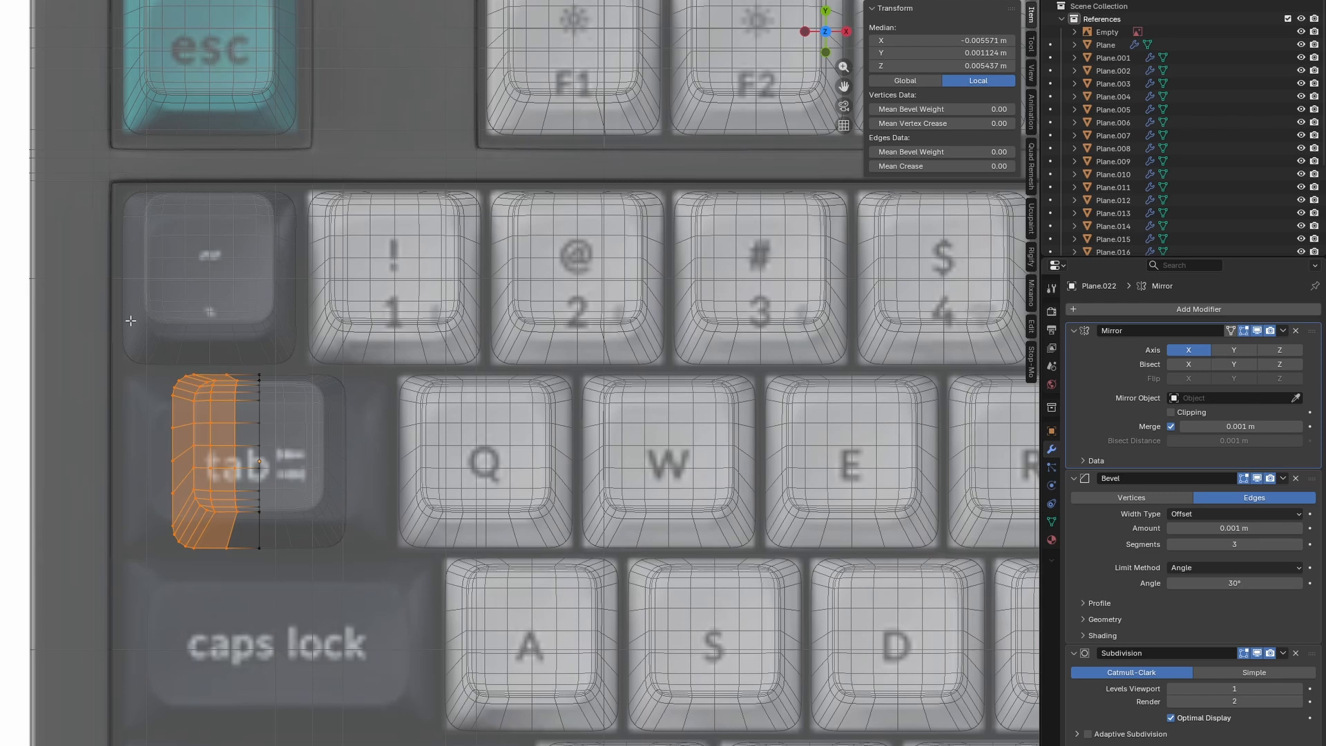
Step: Widen the tab keycap by moving its outer vertices along X to the edge of the reference key
{"action": "key", "text": "g"}
{"action": "key", "text": "x"}
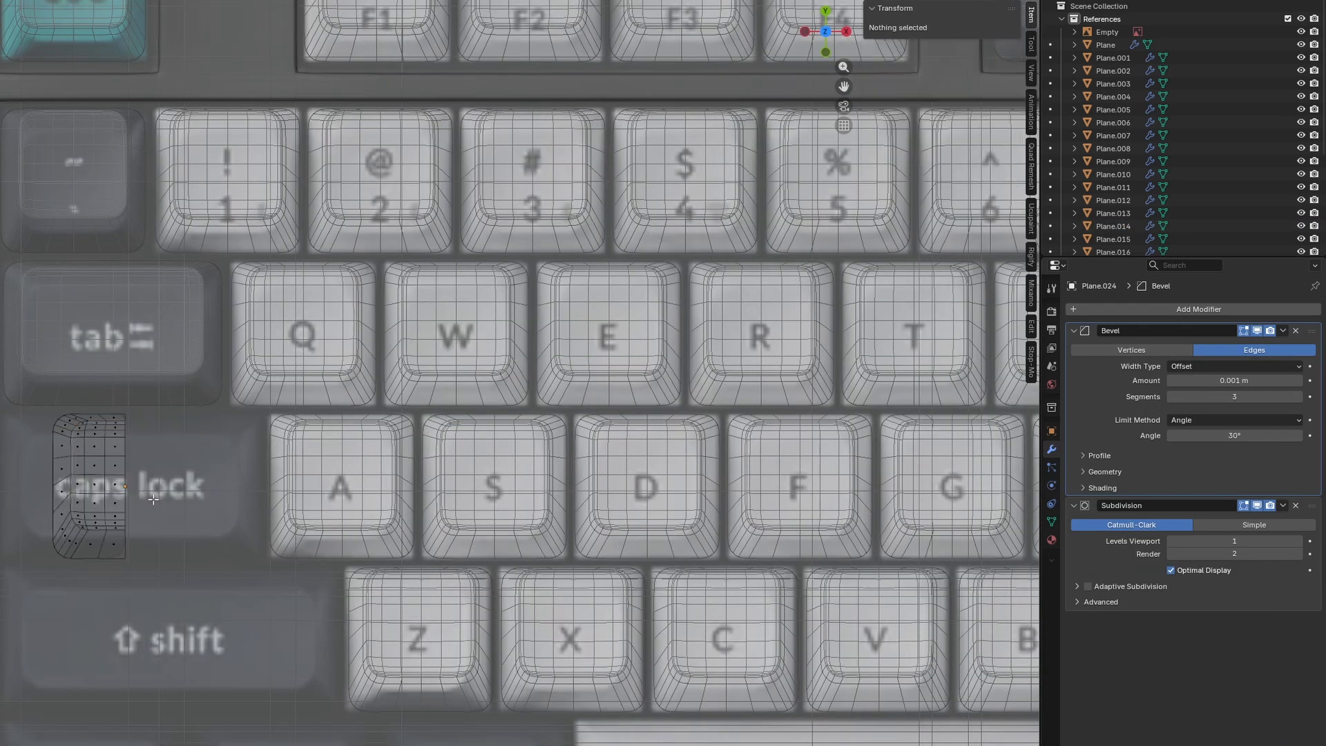
Step: Add a Mirror modifier to the halved caps lock keycap
{"action": "left_click", "coordinate": [1121, 309]}
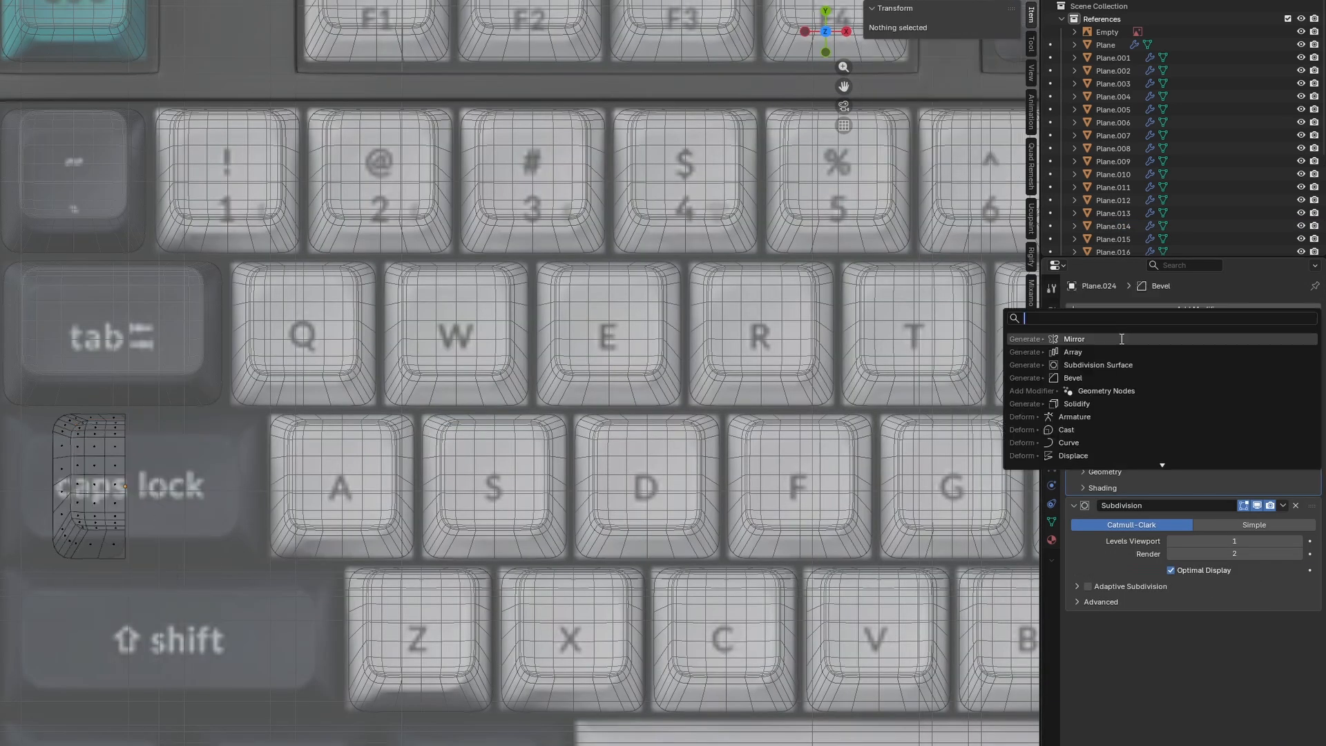
{"action": "left_click", "coordinate": [1122, 339]}
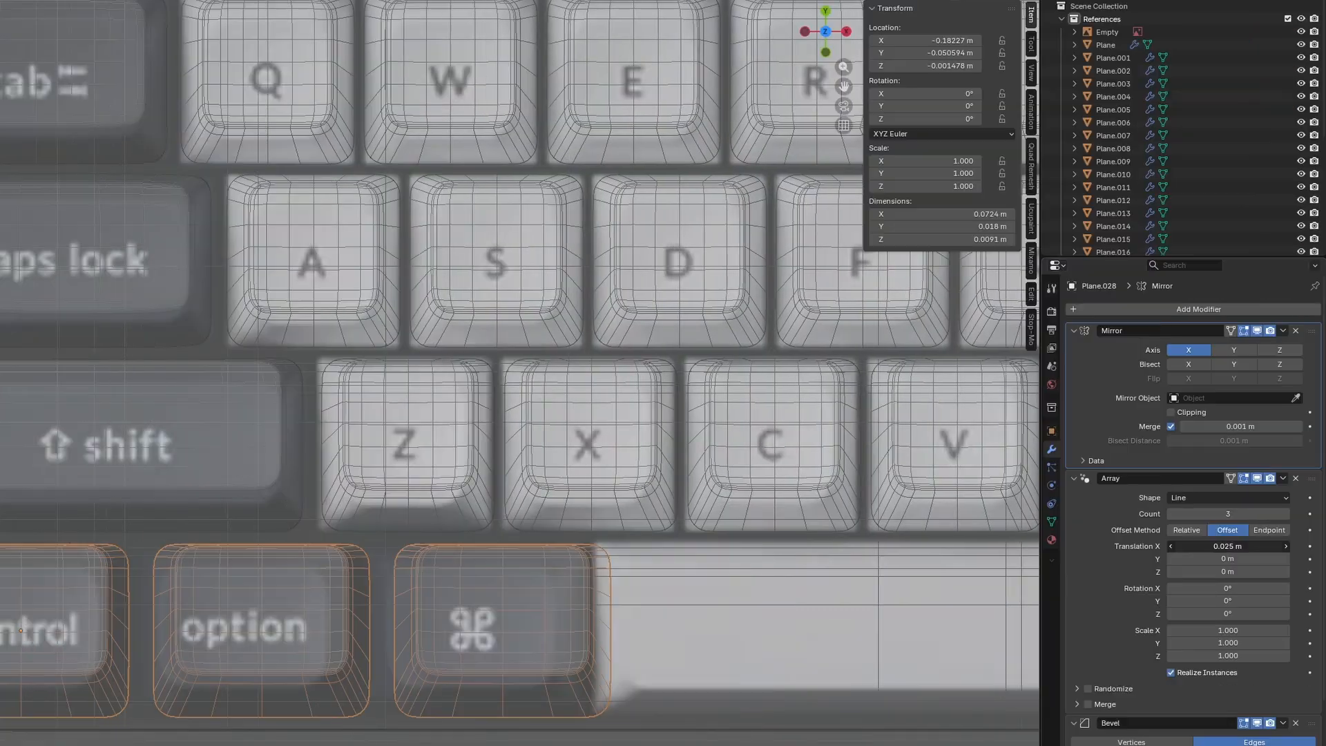
Step: Set the X translation of the control, option and command keycap array to 0.0235 m
{"action": "double_click", "coordinate": [1210, 551]}
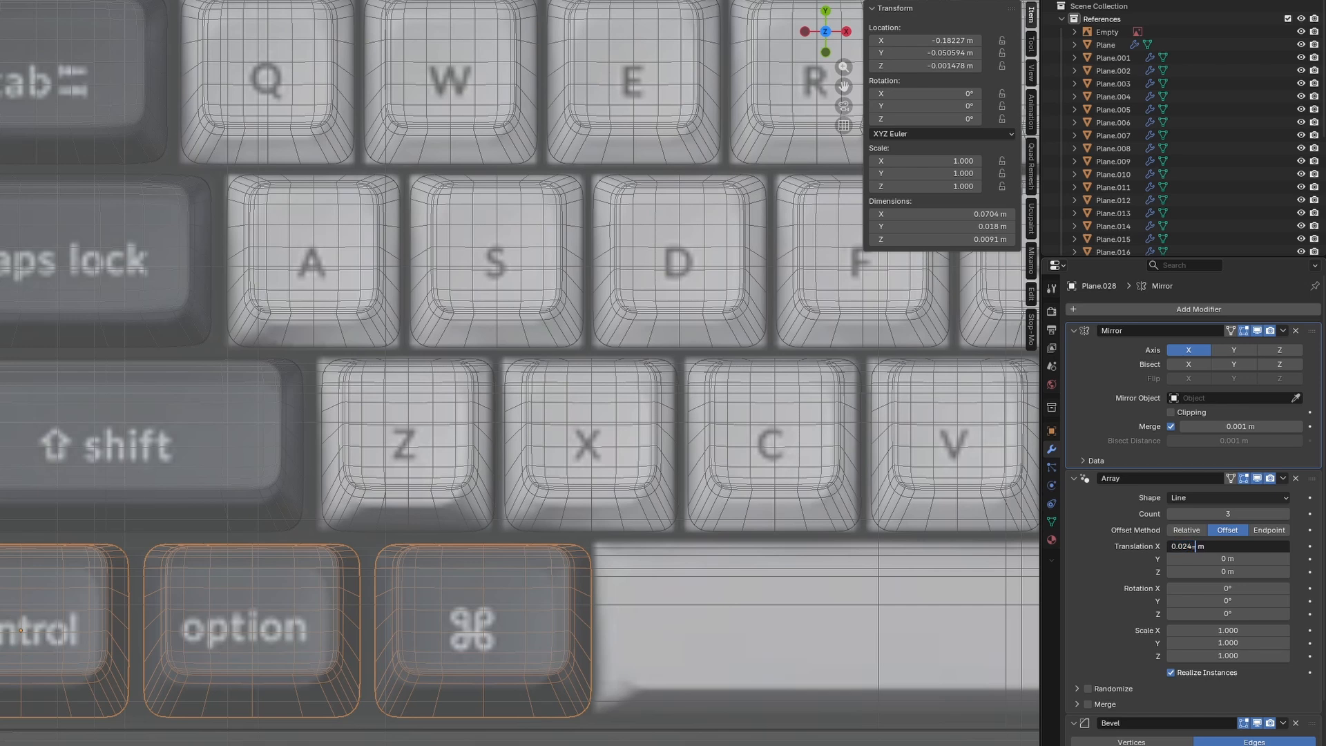
{"action": "key", "text": "Return"}
{"action": "left_click", "coordinate": [79, 682]}
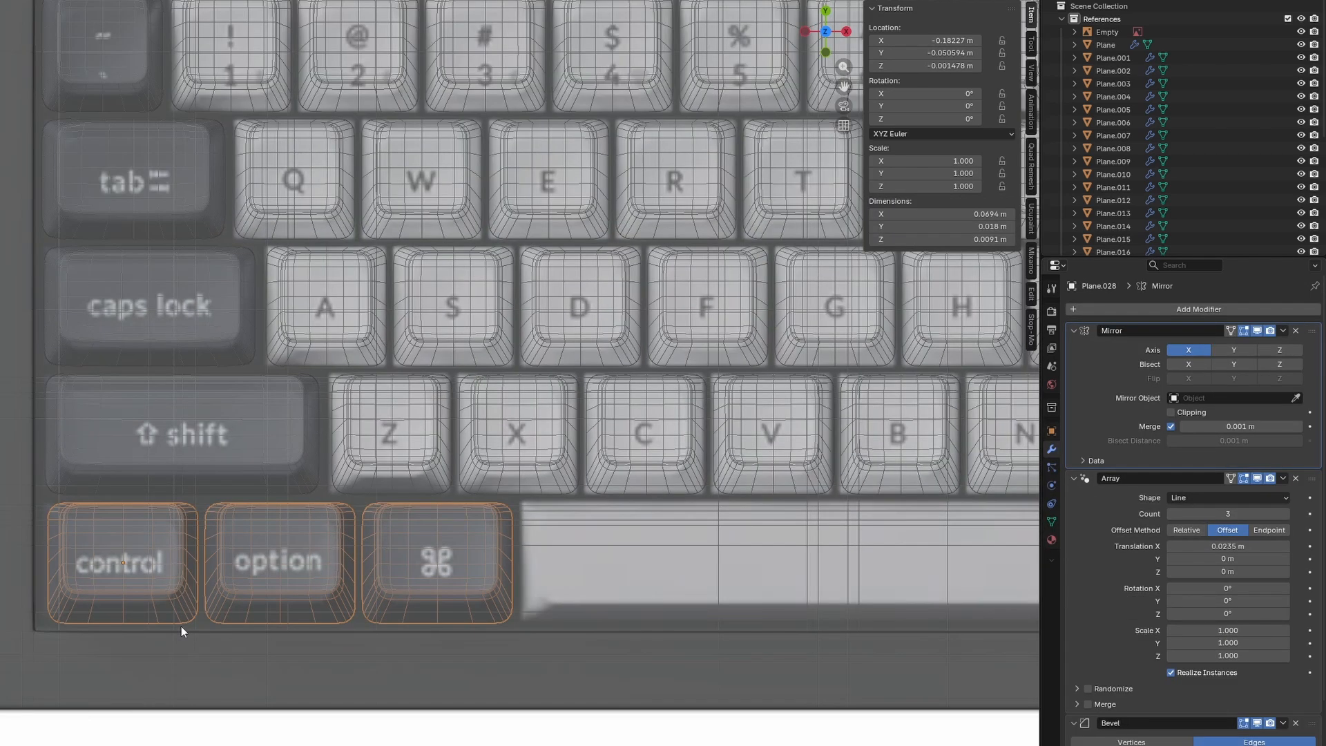
Step: Remove the Array modifier from the modifier-keycap row copy and move the copy along X over the reference spacebar
{"action": "scroll", "coordinate": [181, 625], "scroll_direction": "up", "scroll_amount": 2}
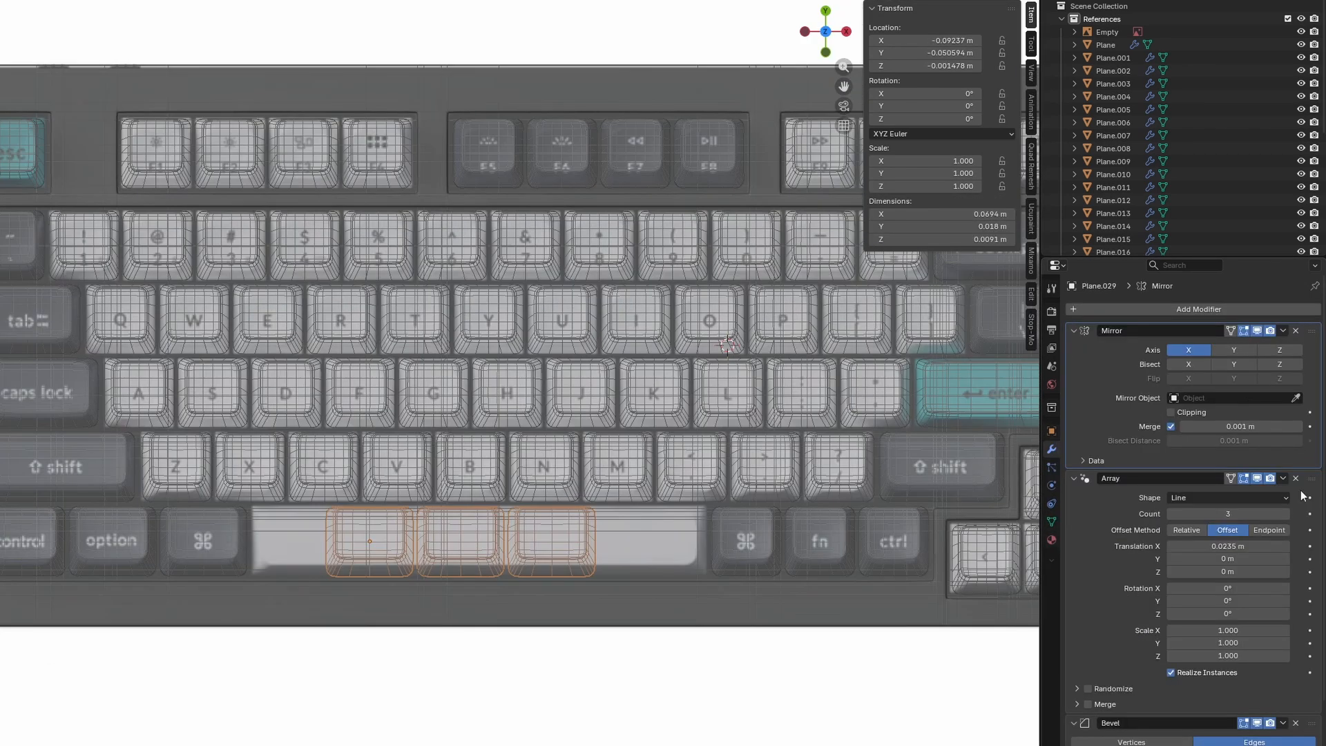
{"action": "left_click", "coordinate": [1295, 478]}
{"action": "key", "text": "g"}
{"action": "key", "text": "x"}
{"action": "left_click", "coordinate": [514, 564]}
Step: Widen the spacebar keycap by moving its outer vertices along X and align it with both ends of the reference key
{"action": "key", "text": "Tab"}
{"action": "key", "text": "g"}
{"action": "key", "text": "x"}
{"action": "left_click", "coordinate": [290, 574]}
{"action": "key", "text": "Tab"}
{"action": "key", "text": "g"}
{"action": "key", "text": "x"}
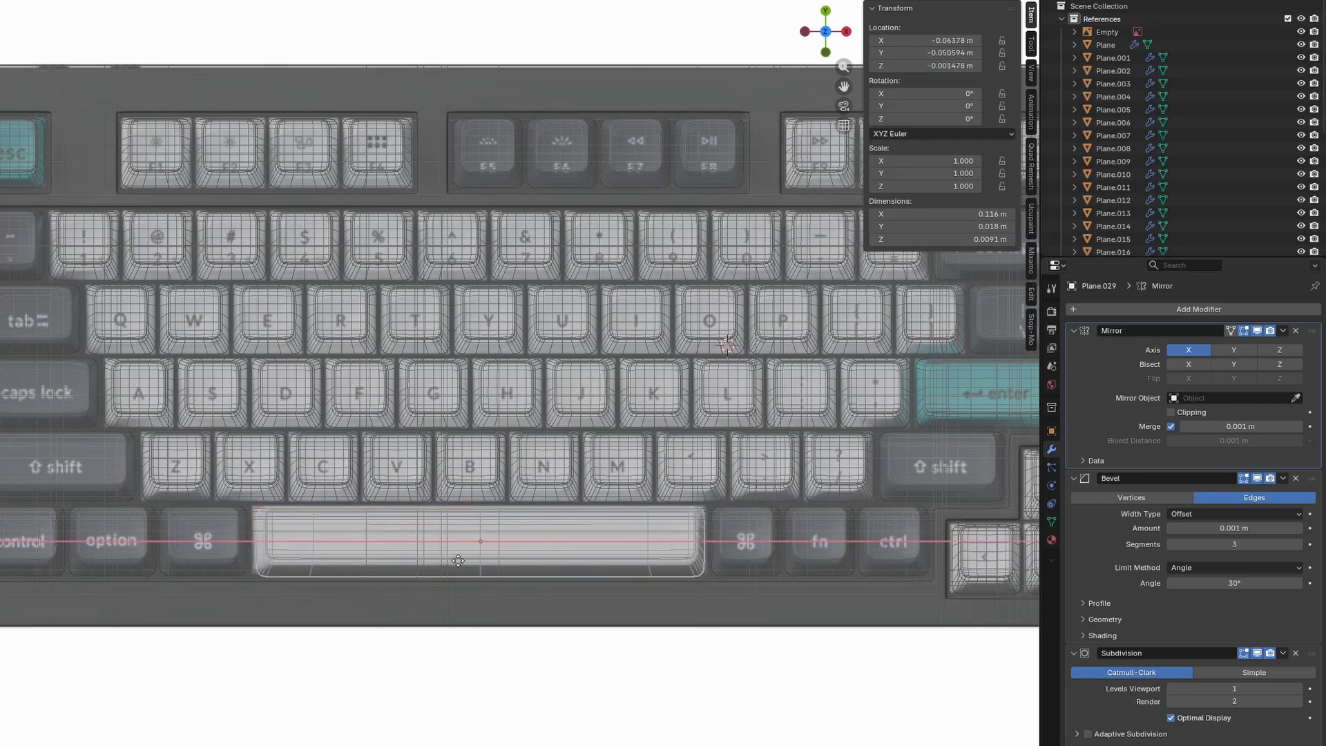
{"action": "left_click", "coordinate": [413, 558]}
Step: Move the inner edge loop of the control keycap along X
{"action": "key", "text": "Tab"}
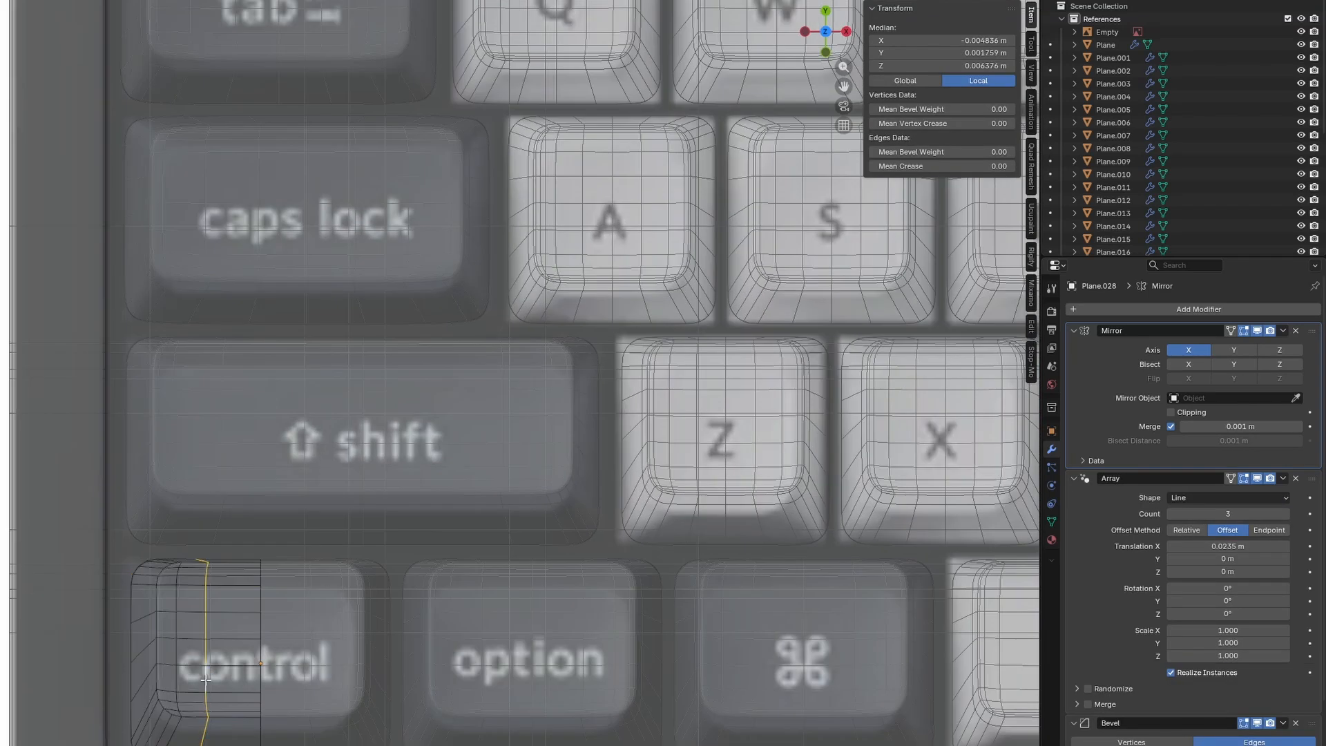
{"action": "key", "text": "g"}
{"action": "key", "text": "x"}
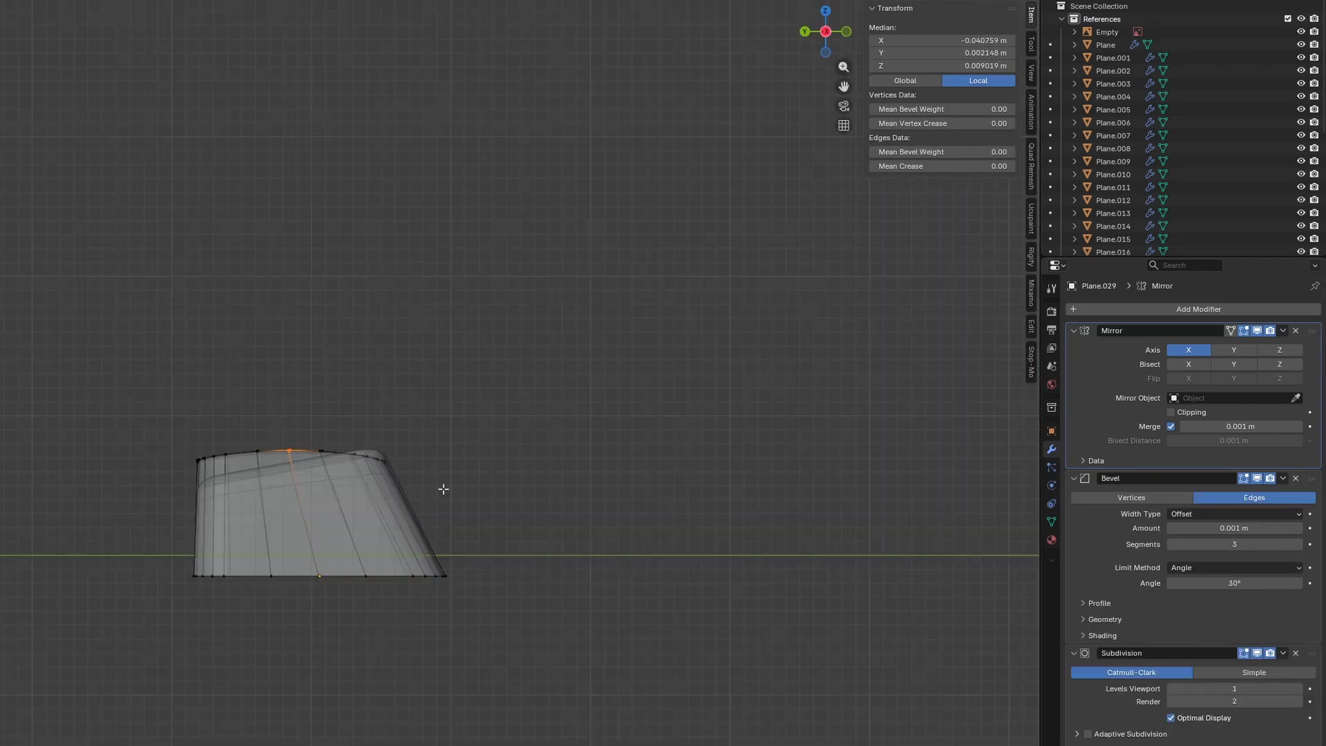
Step: Reshape the spacebar keycap's top surface into a convex, tilted curve in side view
{"action": "key", "text": "s"}
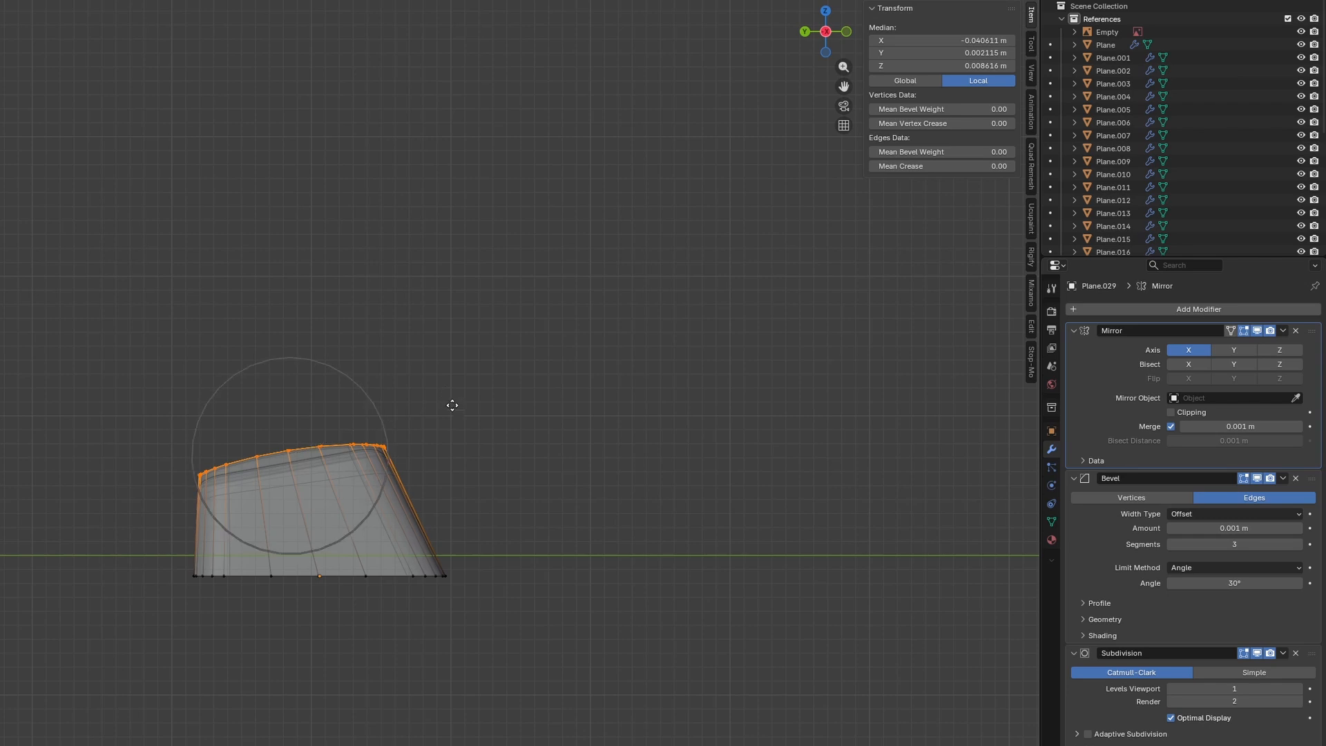
{"action": "left_click", "coordinate": [450, 410]}
{"action": "key", "text": "Tab"}
{"action": "middle_click_drag", "start_coordinate": [396, 447], "coordinate": [345, 477]}
{"action": "scroll", "coordinate": [346, 477], "scroll_direction": "down", "scroll_amount": 4}
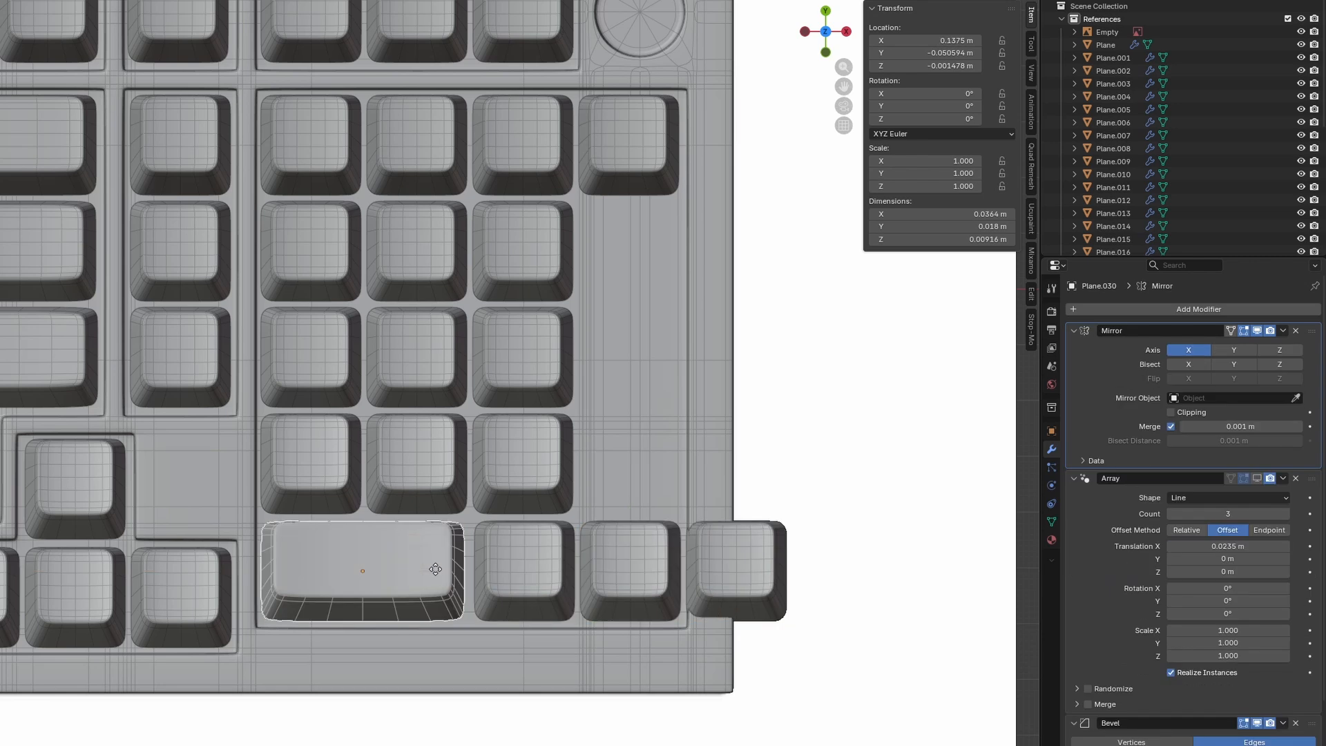
Step: Remove the Mirror modifier from the numpad decimal keycap and duplicate it along X into the enter key column
{"action": "key", "text": "x"}
{"action": "left_click", "coordinate": [1295, 330]}
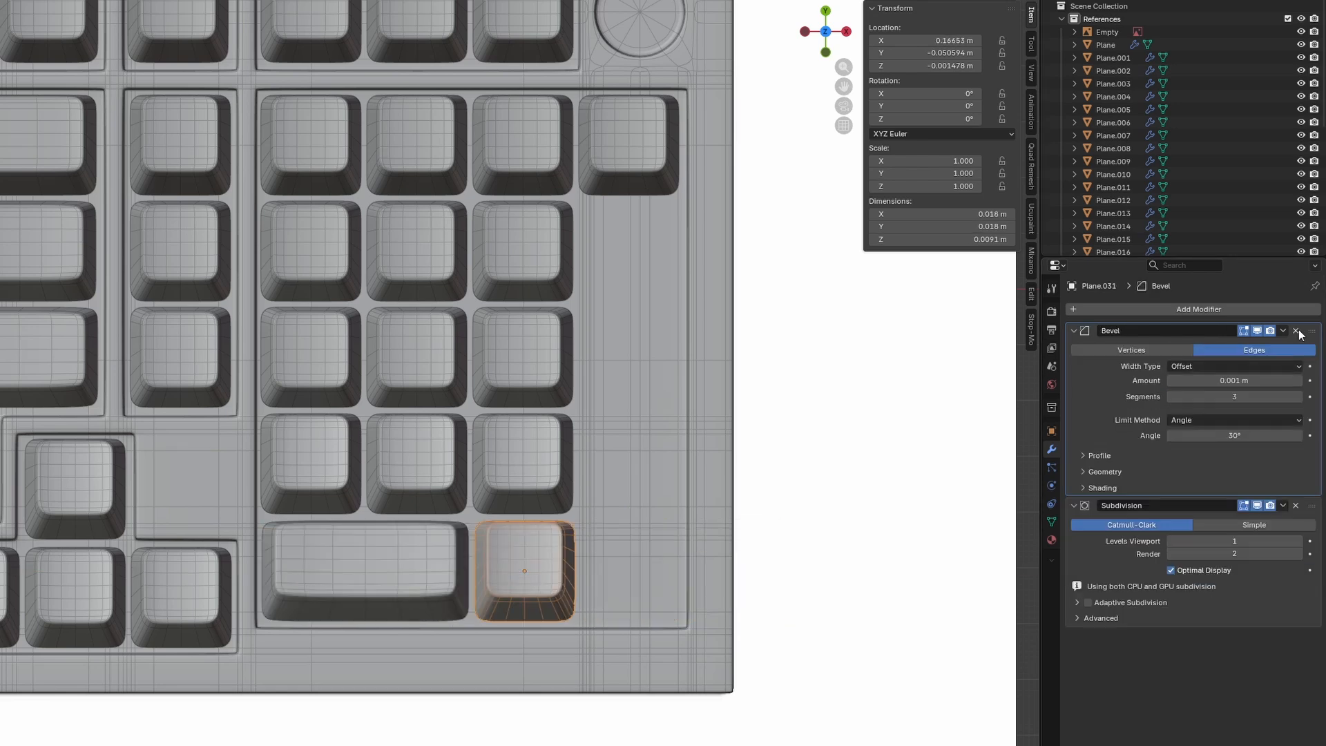
{"action": "key", "text": "shift+d"}
{"action": "key", "text": "x"}
{"action": "left_click", "coordinate": [643, 557]}
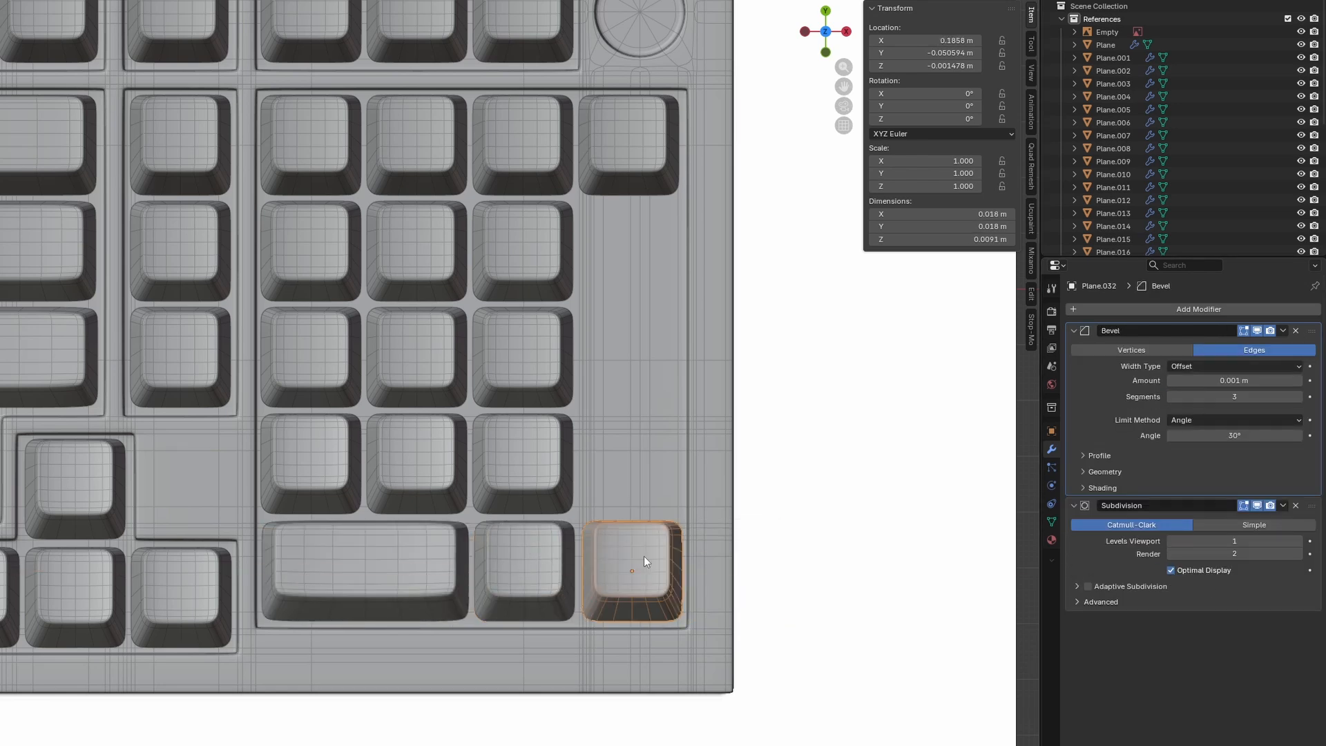
Step: Stretch the numpad enter keycap by moving its upper half along Y to the edge of the reference key
{"action": "key", "text": "Tab"}
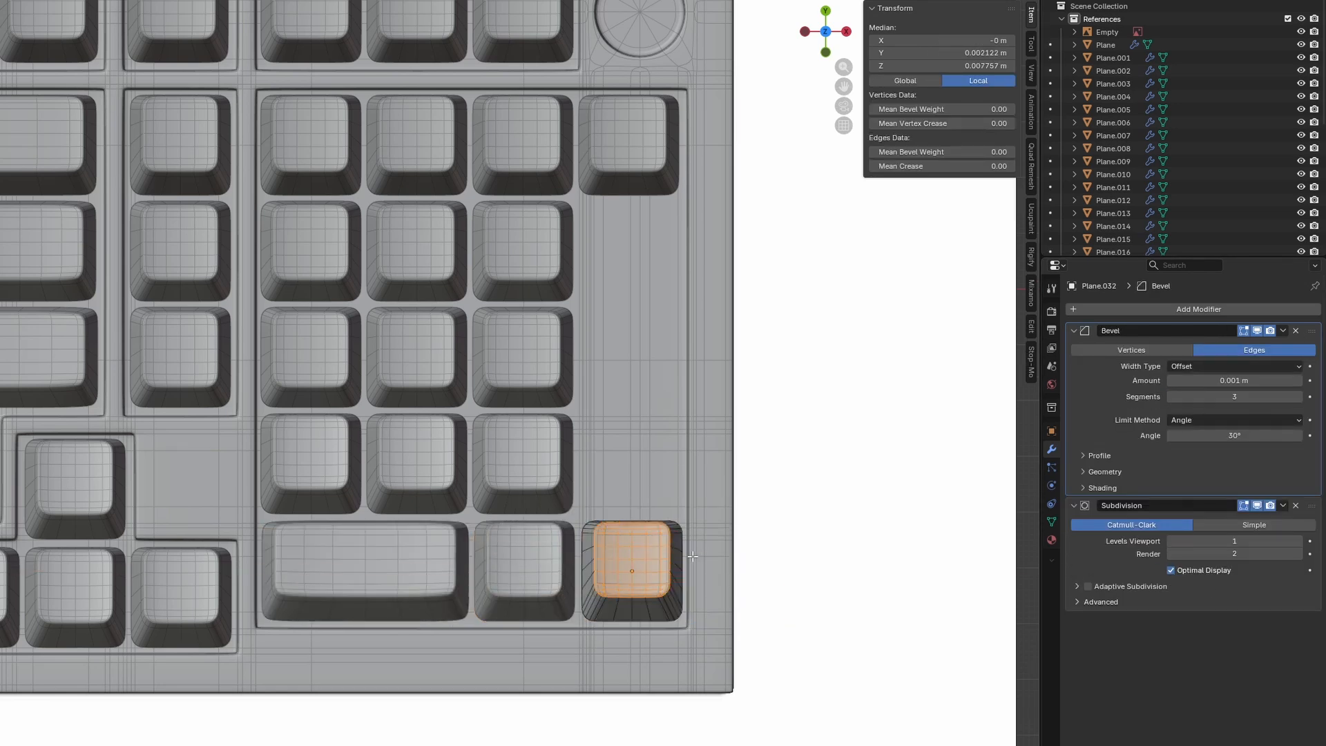
{"action": "key", "text": "alt+z"}
{"action": "left_click_drag", "start_coordinate": [540, 456], "coordinate": [682, 561]}
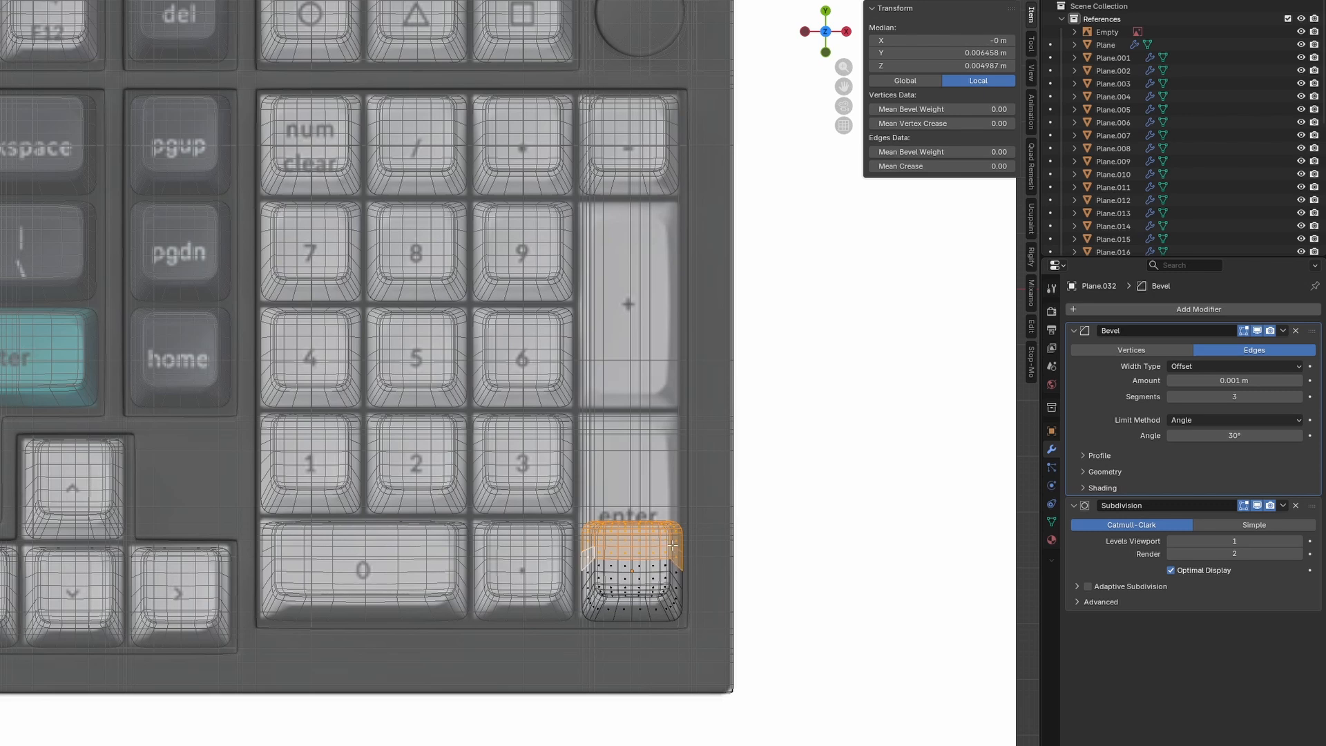
{"action": "key", "text": "y"}
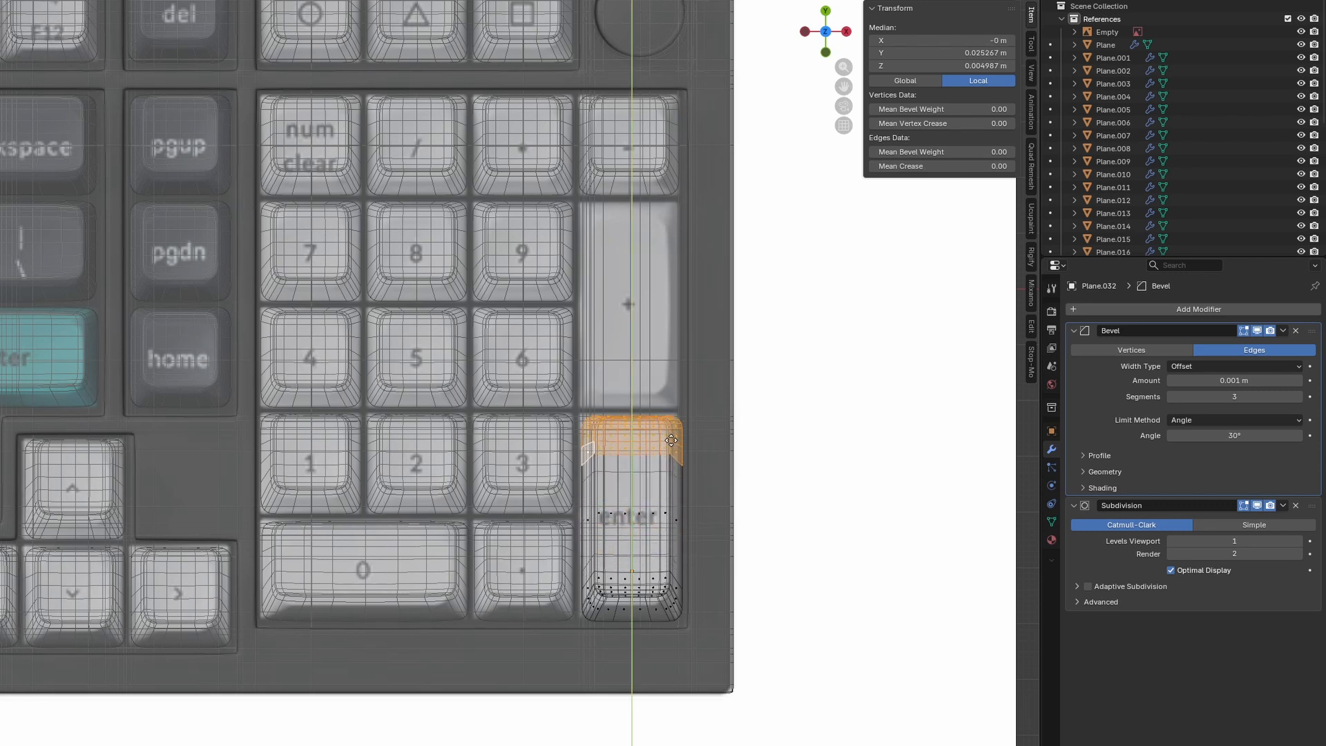
Step: Dissolve the uneven edge loops in the middle of the enter keycap and add three evenly spaced loop cuts
{"action": "left_click", "coordinate": [540, 415], "text": "alt"}
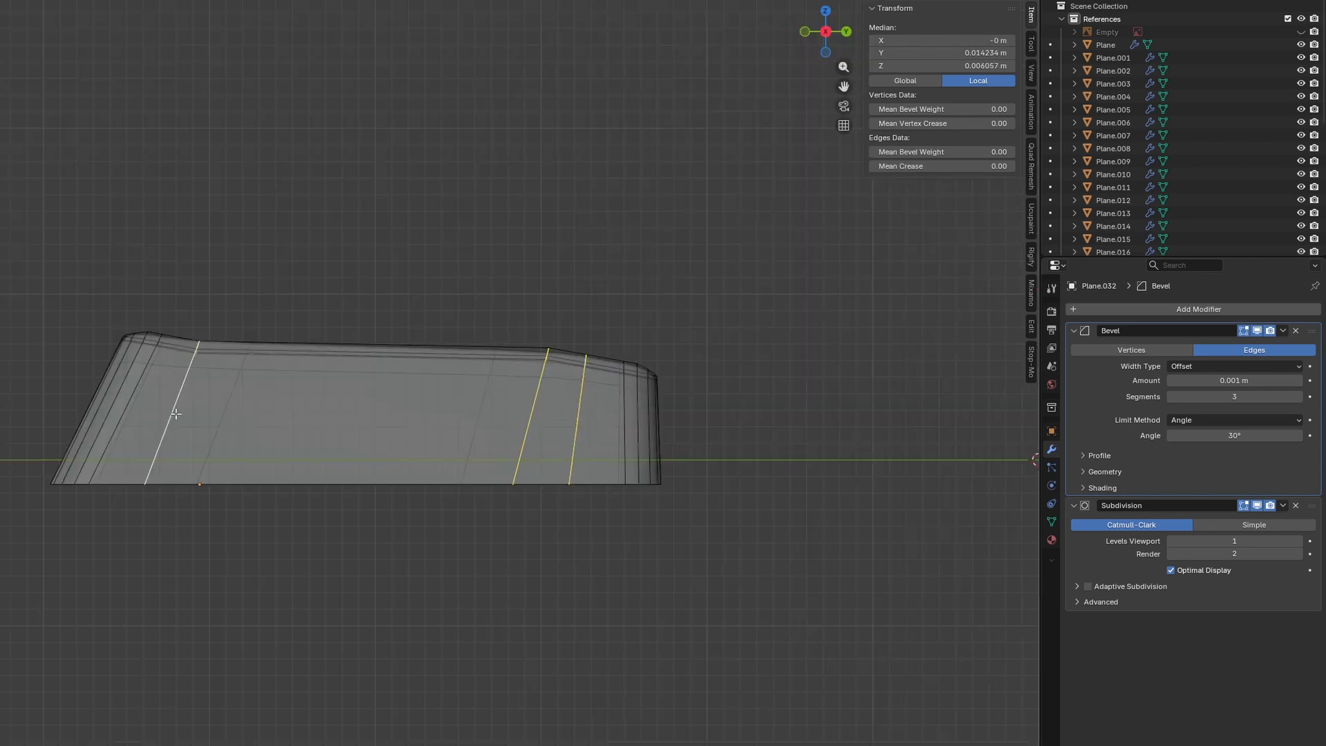
{"action": "key", "text": "x"}
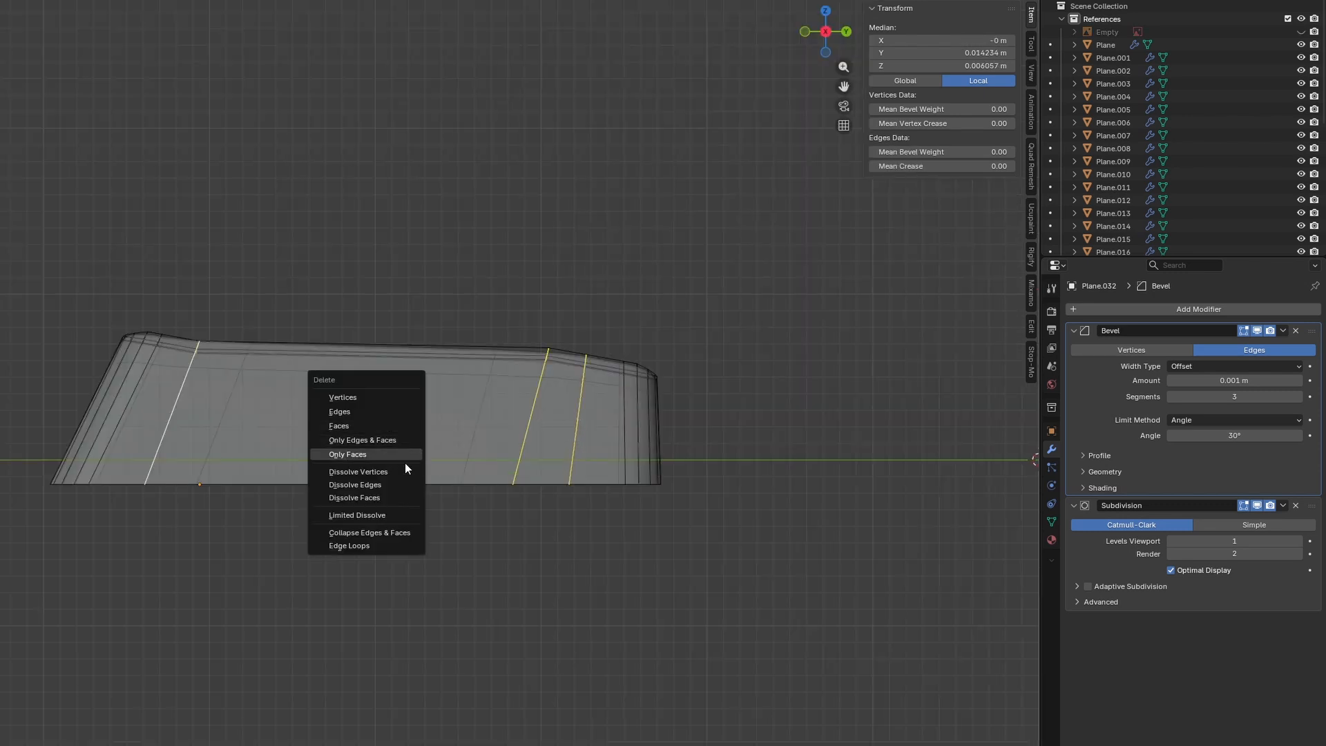
{"action": "left_click", "coordinate": [405, 485]}
{"action": "scroll", "coordinate": [407, 397], "scroll_direction": "up", "scroll_amount": 2}
{"action": "left_click", "coordinate": [408, 397]}
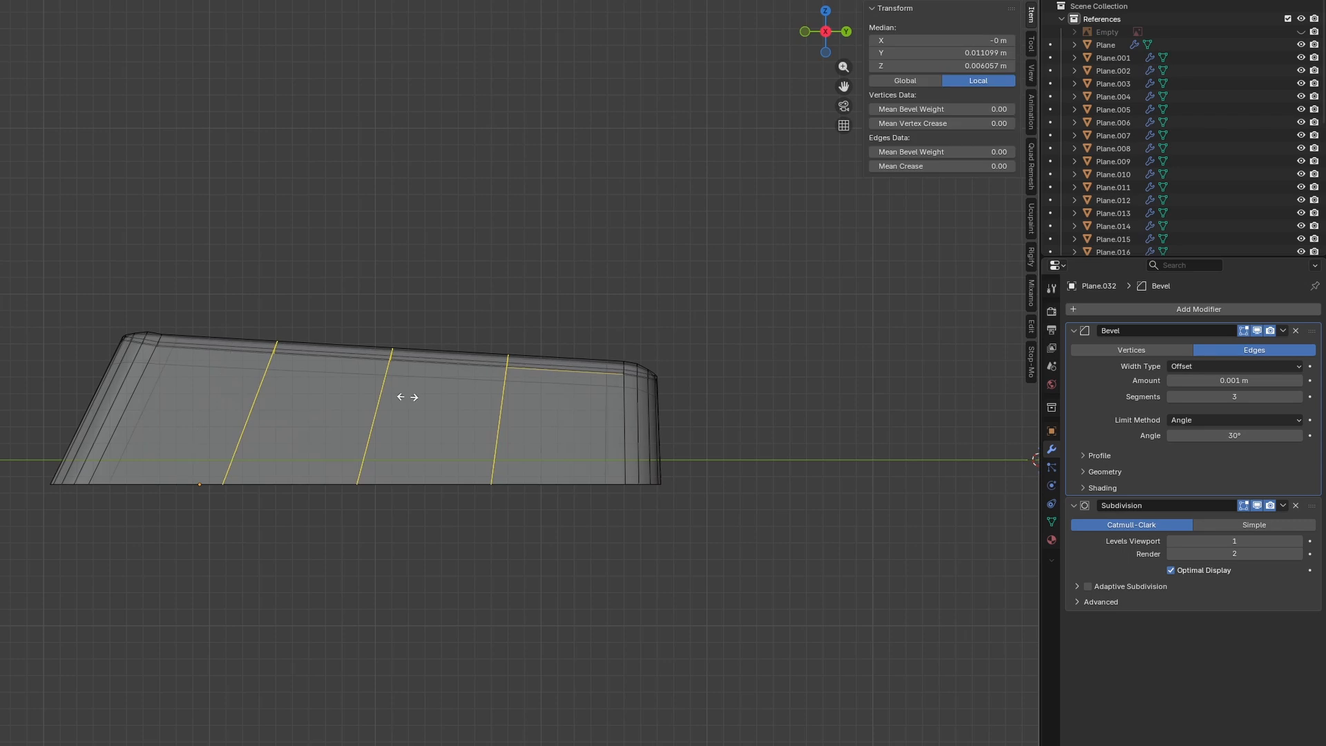
{"action": "right_click", "coordinate": [408, 396]}
{"action": "key", "text": "Tab"}
{"action": "scroll", "coordinate": [434, 391], "scroll_direction": "down", "scroll_amount": 3}
{"action": "middle_click_drag", "start_coordinate": [474, 422], "coordinate": [523, 471]}
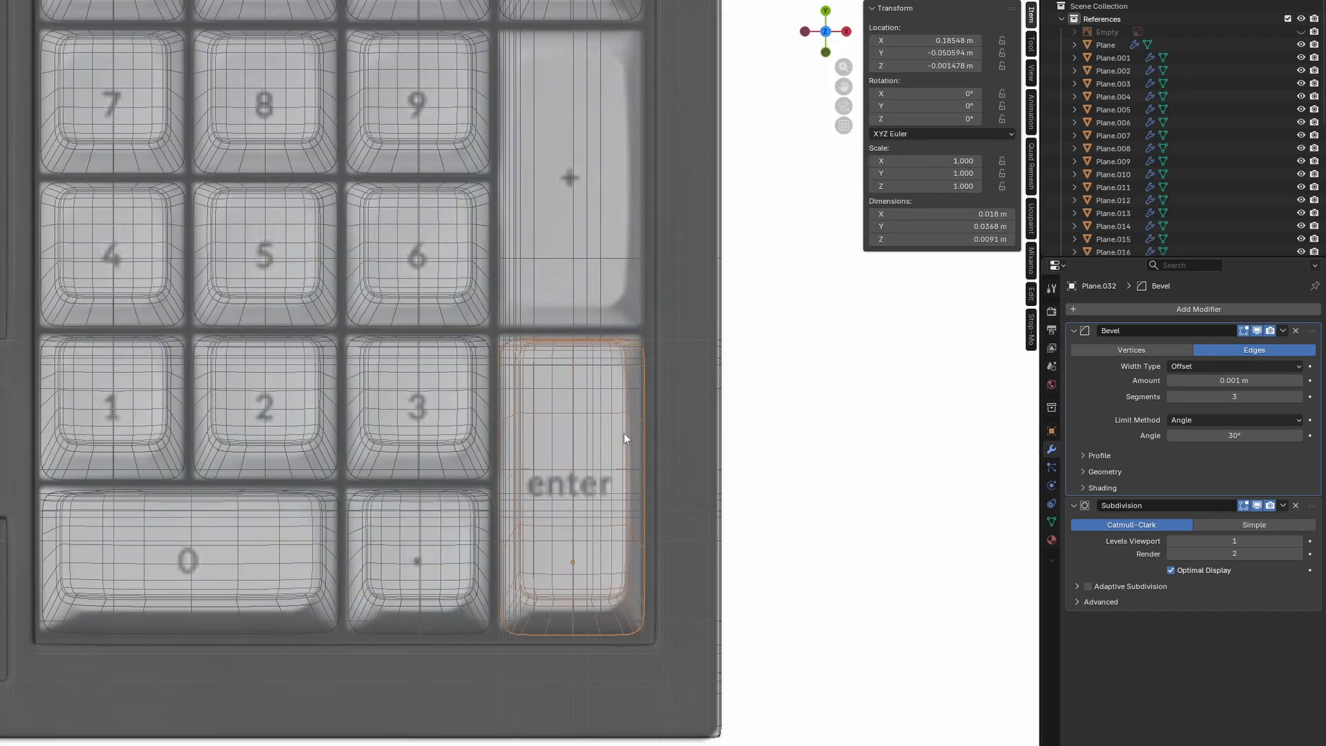
Step: Place a keycap copy over the numpad plus key and stretch its upper half along Y to match the reference
{"action": "key", "text": "shift+d"}
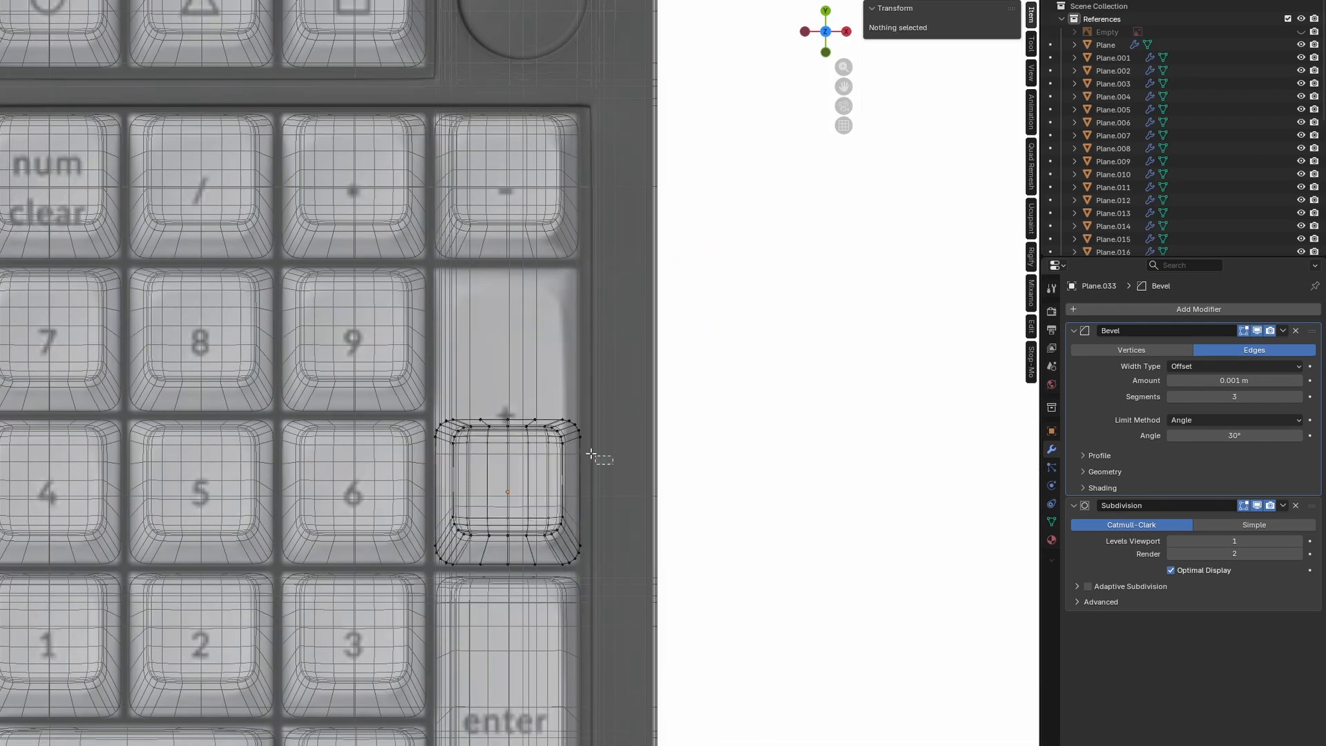
{"action": "left_click_drag", "start_coordinate": [591, 453], "coordinate": [423, 404]}
{"action": "key", "text": "g"}
{"action": "key", "text": "y"}
{"action": "left_click", "coordinate": [423, 256]}
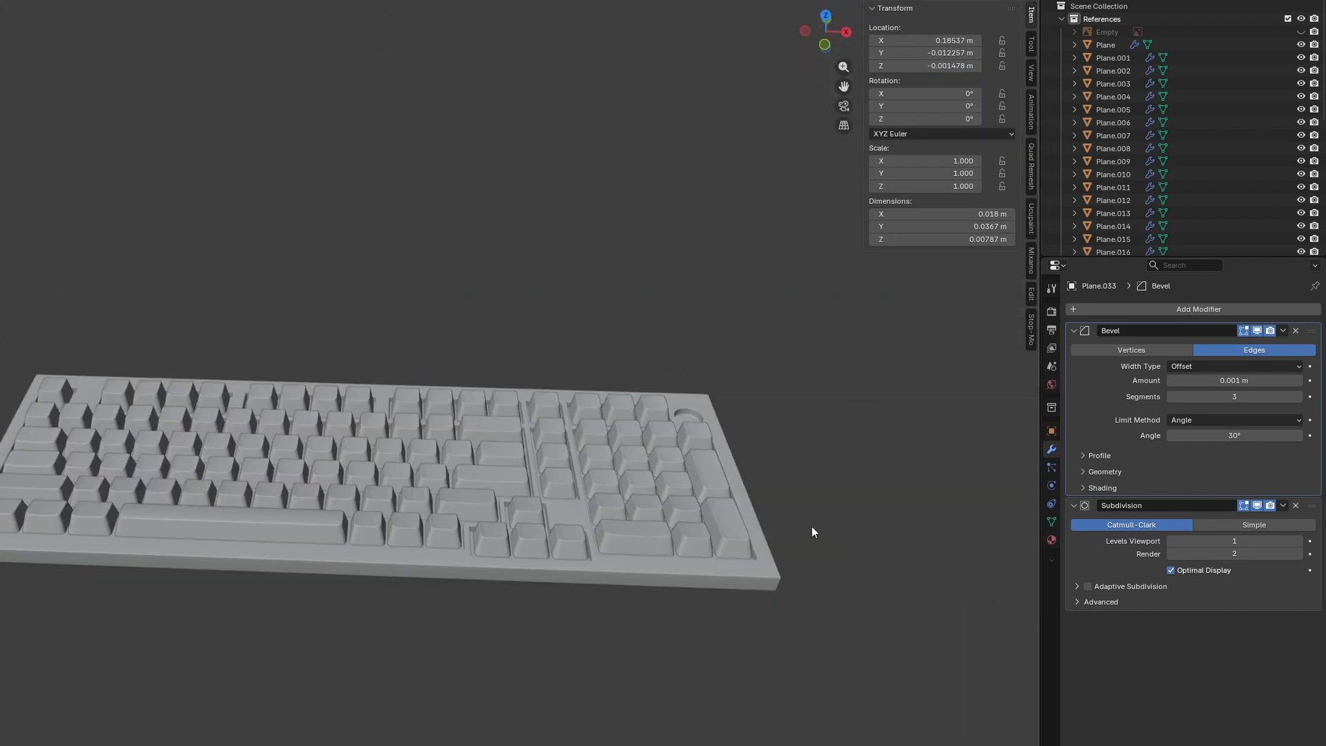
Step: Add a cylinder and scale it in Edit Mode to about 0.0152 m wide, positioned over the reference knob
{"action": "key", "text": "shift+a"}
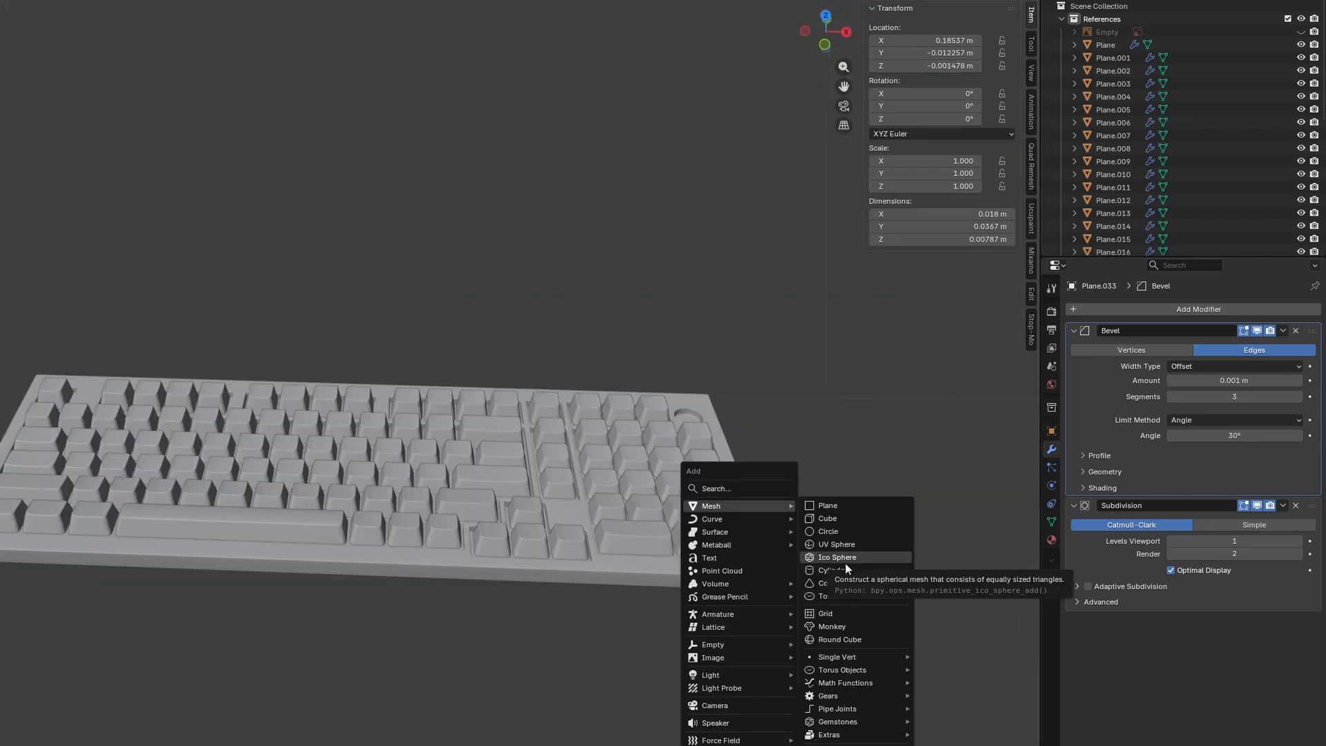
{"action": "left_click", "coordinate": [844, 565]}
{"action": "key", "text": "ctrl+Tab"}
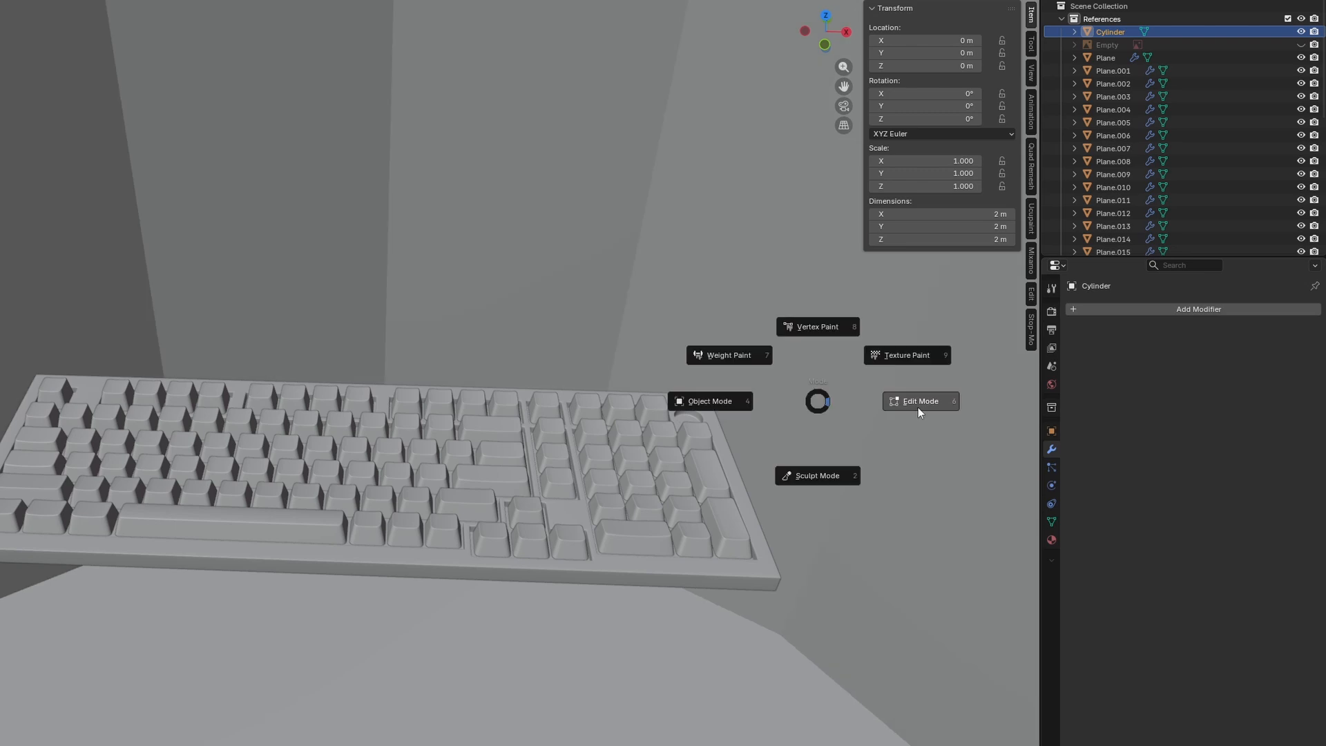
{"action": "left_click", "coordinate": [918, 412]}
{"action": "key", "text": "s"}
{"action": "left_click", "coordinate": [593, 419]}
{"action": "key", "text": "alt+shift+z"}
{"action": "key", "text": "KP_7"}
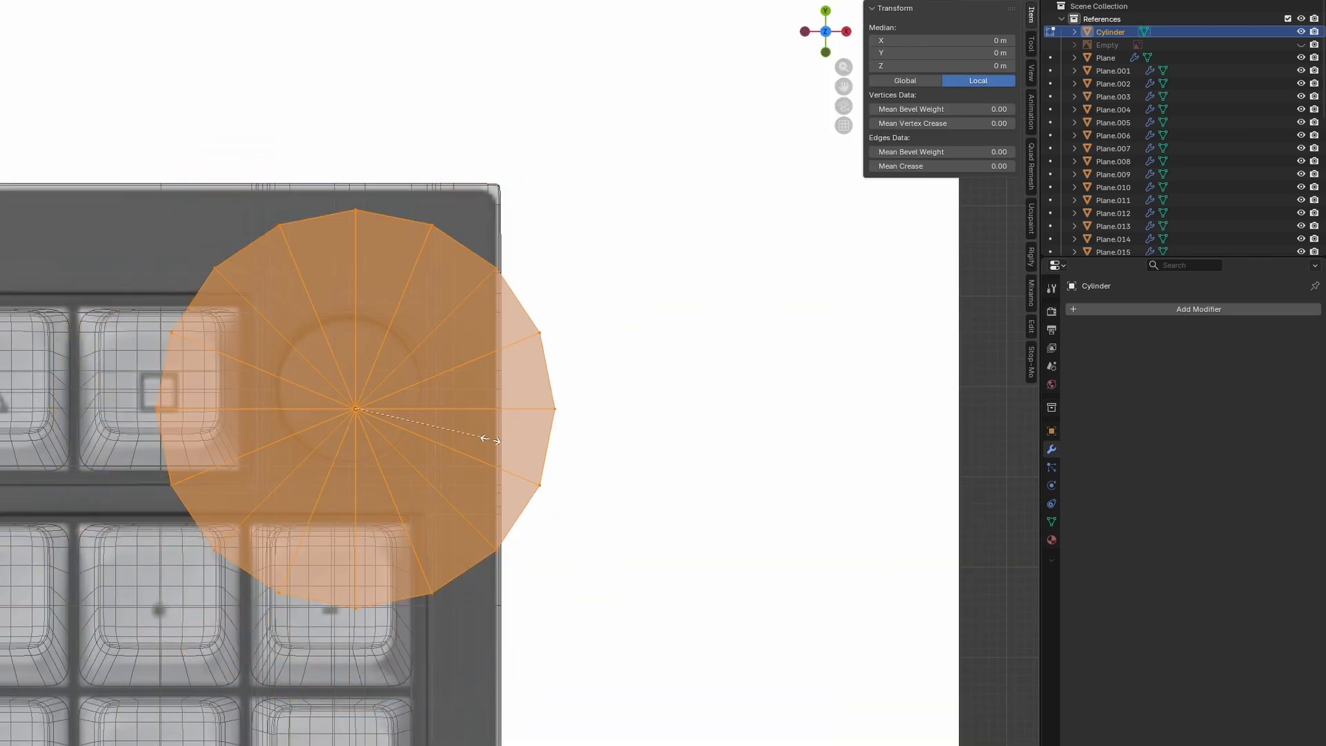
{"action": "key", "text": "Tab"}
{"action": "key", "text": "g"}
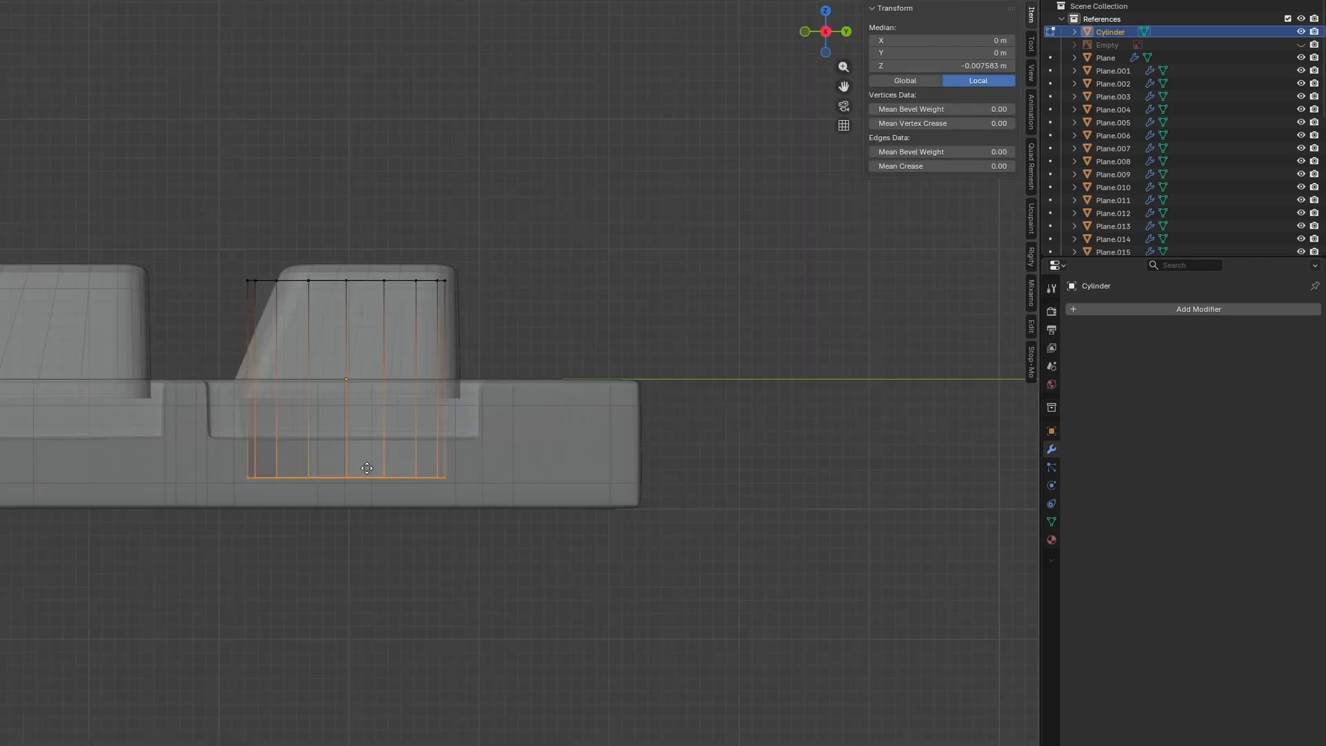
Step: Raise the knob cylinder's bottom and top loops along Z for a height of about 0.0134 m
{"action": "key", "text": "g"}
{"action": "key", "text": "z"}
{"action": "left_click", "coordinate": [373, 430]}
{"action": "left_click", "coordinate": [420, 269], "text": "alt"}
{"action": "key", "text": "g"}
{"action": "key", "text": "z"}
{"action": "left_click", "coordinate": [421, 245]}
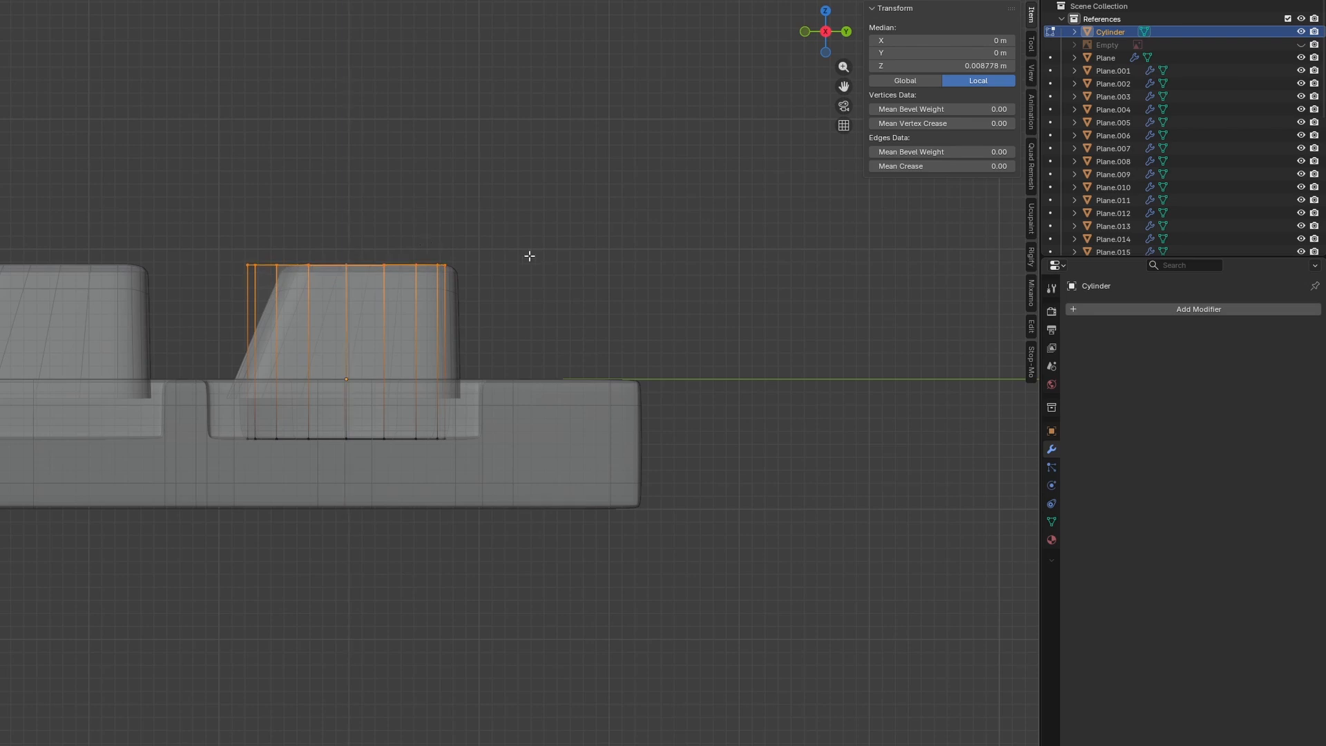
Step: Set the knob's Bevel modifier to 0.001 m with 3 segments and add a Subdivision modifier
{"action": "left_click_drag", "start_coordinate": [1234, 380], "coordinate": [1209, 380]}
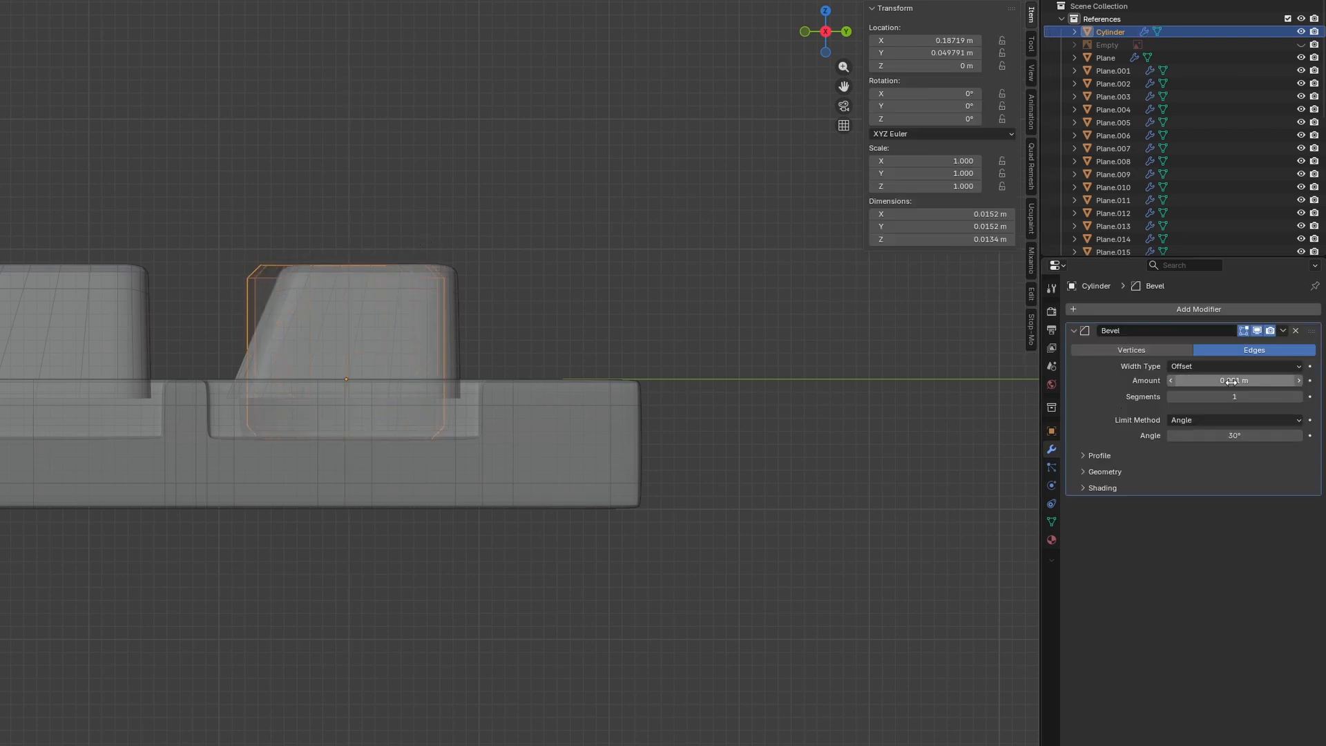
{"action": "left_click", "coordinate": [1299, 397]}
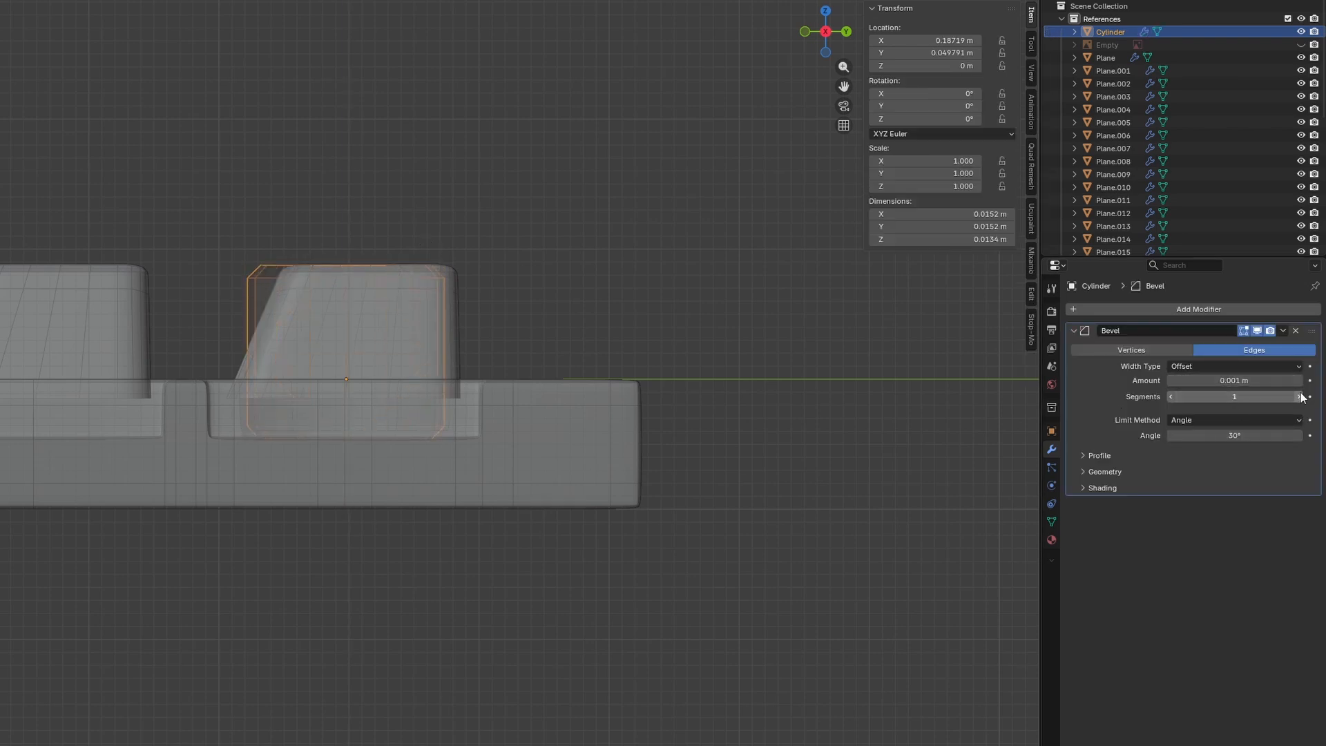
{"action": "left_click", "coordinate": [1299, 396]}
{"action": "left_click", "coordinate": [1198, 310]}
{"action": "left_click", "coordinate": [1120, 379]}
Step: Delete the bottom face of the knob cylinder
{"action": "key", "text": "Tab"}
{"action": "left_click", "coordinate": [329, 437], "text": "alt"}
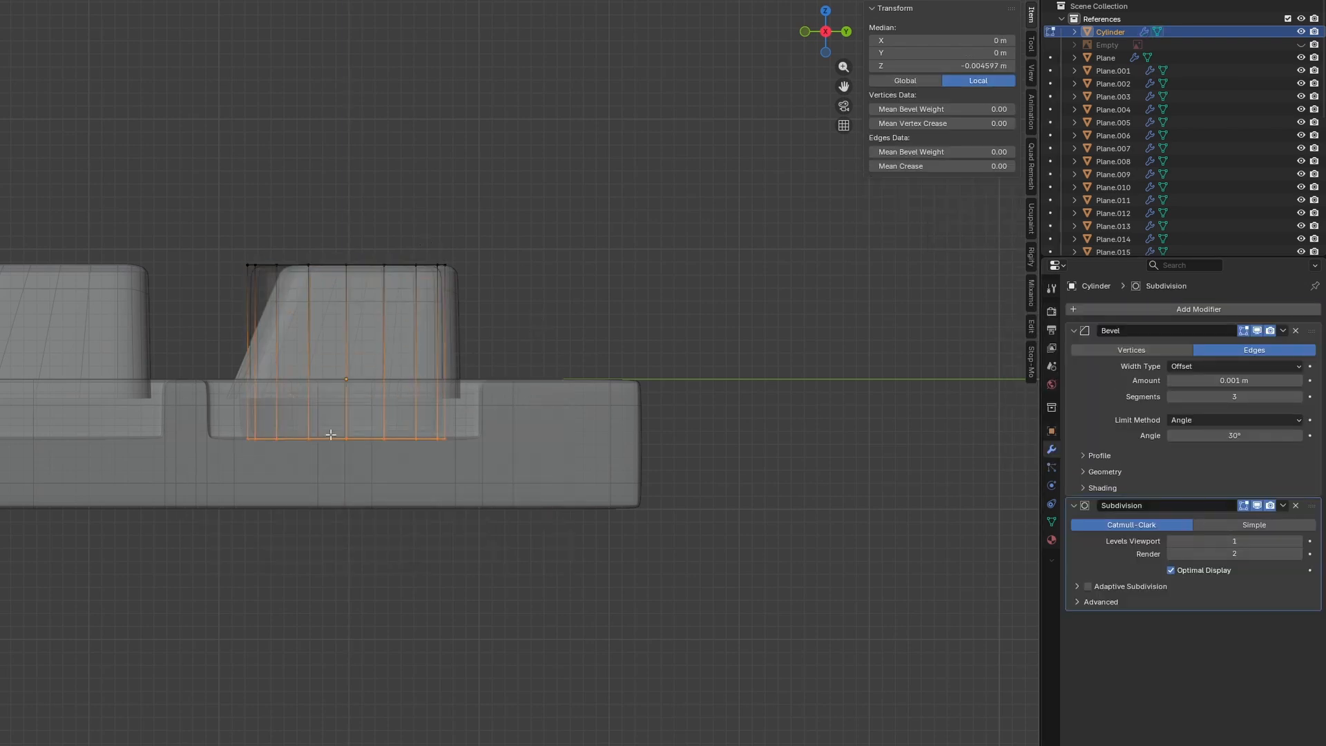
{"action": "key", "text": "3"}
{"action": "middle_click_drag", "start_coordinate": [494, 512], "coordinate": [497, 473]}
{"action": "key", "text": "x"}
{"action": "left_click", "coordinate": [479, 413]}
{"action": "key", "text": "alt+z"}
{"action": "key", "text": "Tab"}
Step: Apply Shade Smooth to the knob
{"action": "middle_click_drag", "start_coordinate": [480, 332], "coordinate": [519, 427]}
{"action": "scroll", "coordinate": [519, 426], "scroll_direction": "down", "scroll_amount": 3}
{"action": "right_click", "coordinate": [350, 366]}
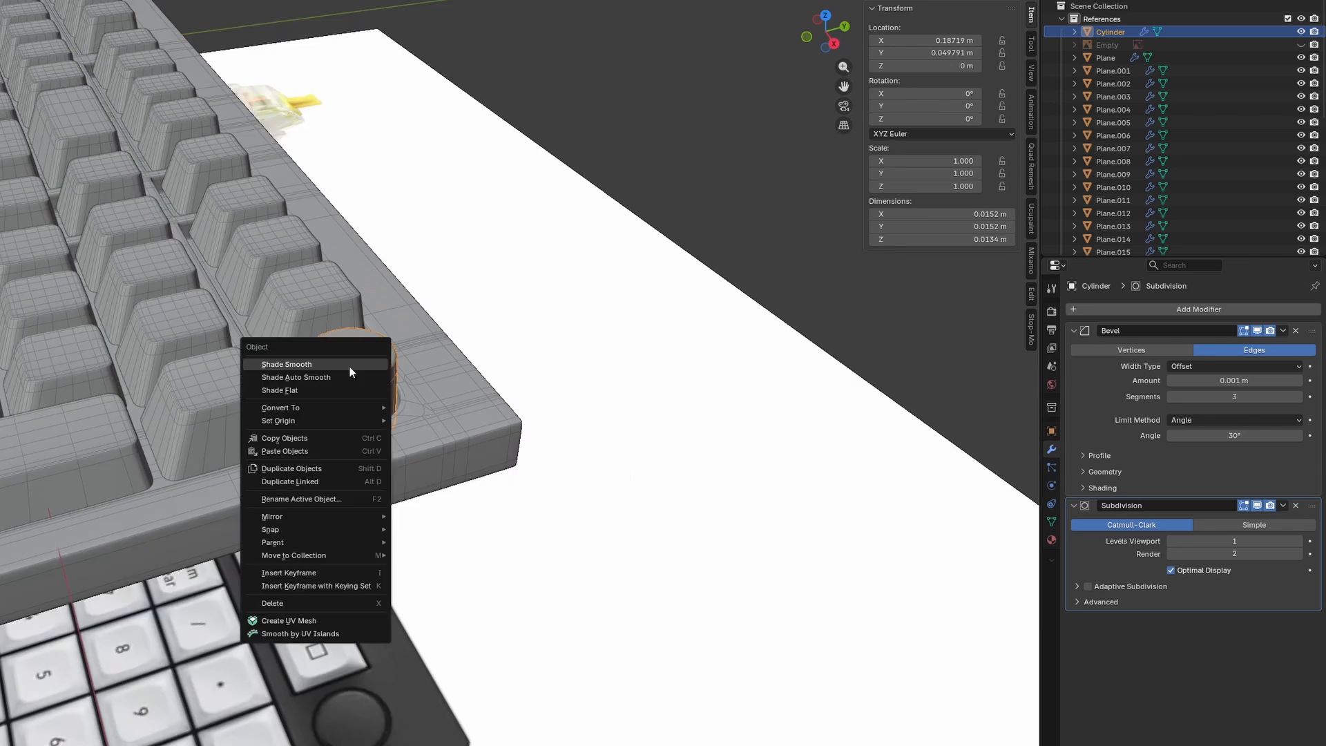
{"action": "left_click", "coordinate": [349, 366]}
{"action": "middle_click_drag", "start_coordinate": [383, 346], "coordinate": [599, 532], "text": "shift"}
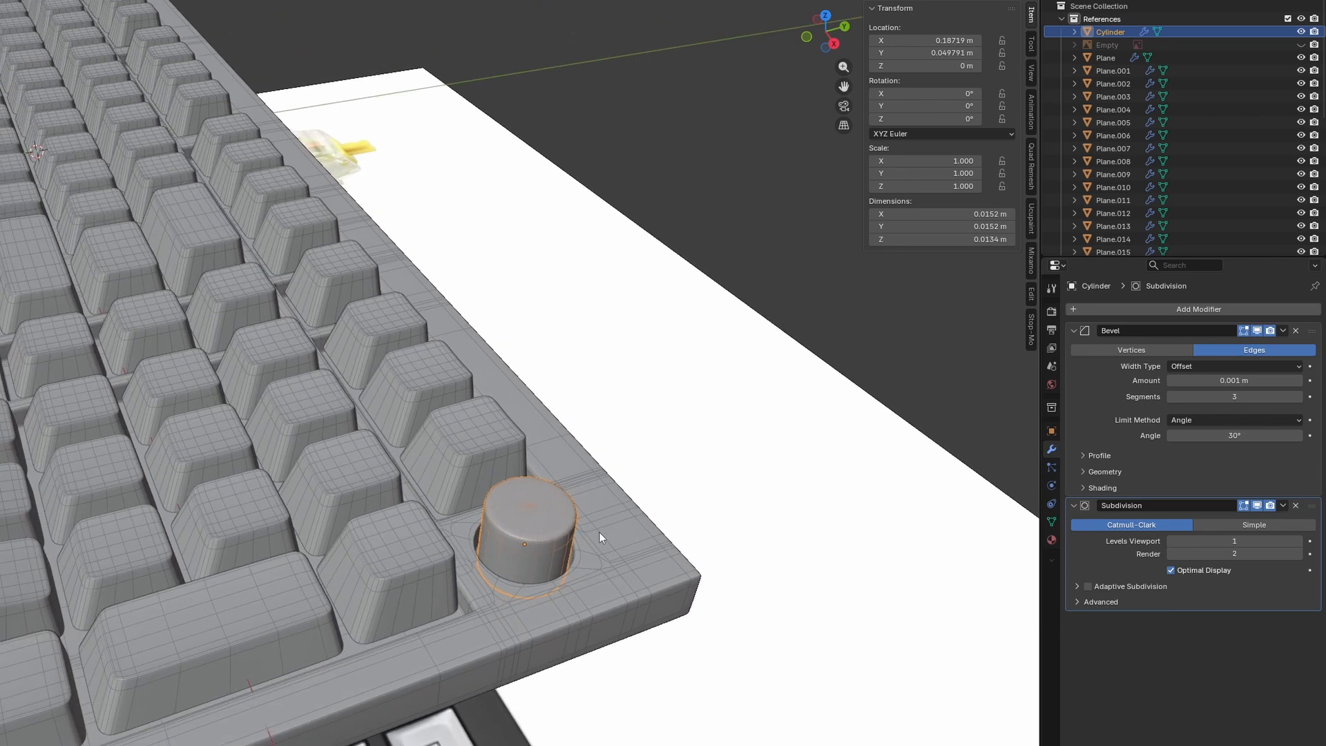
Step: Select the numpad keycaps, create a new material for them and edit its base color
{"action": "key", "text": "ctrl+Tab"}
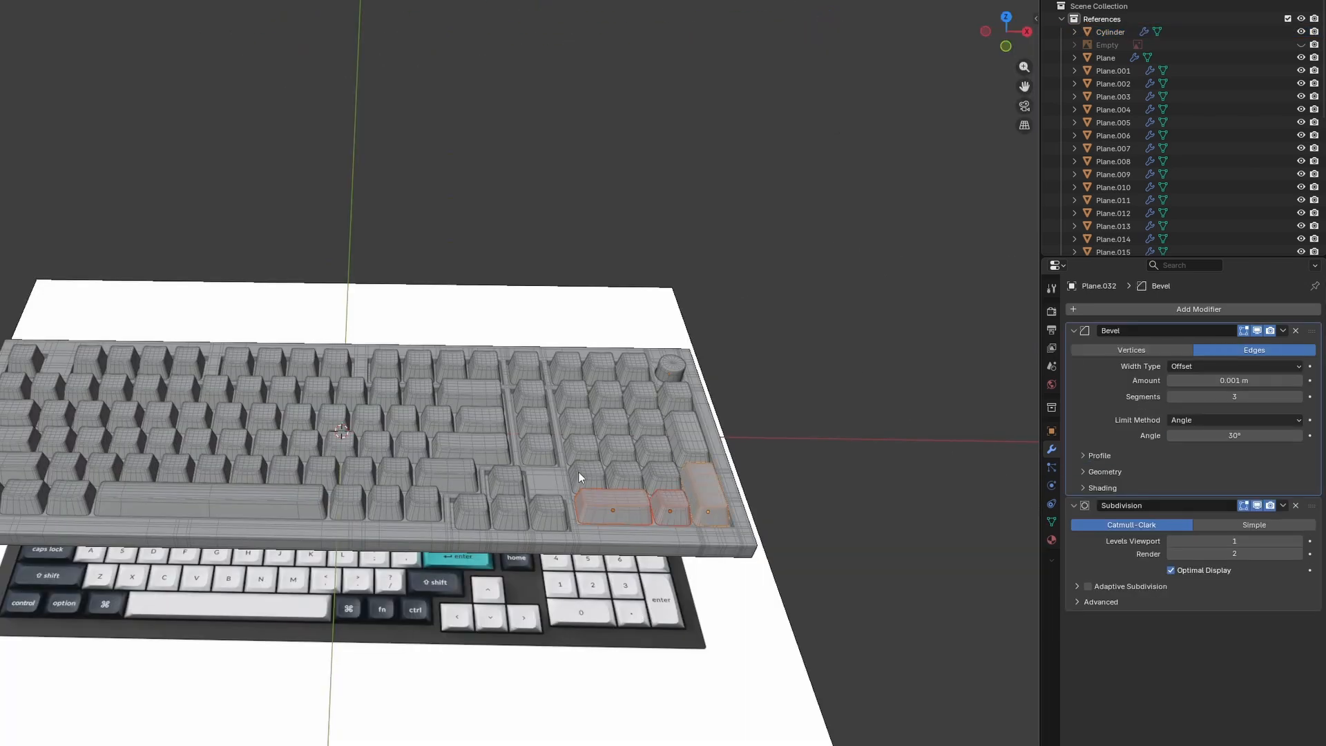
{"action": "left_click_drag", "start_coordinate": [578, 471], "coordinate": [732, 331]}
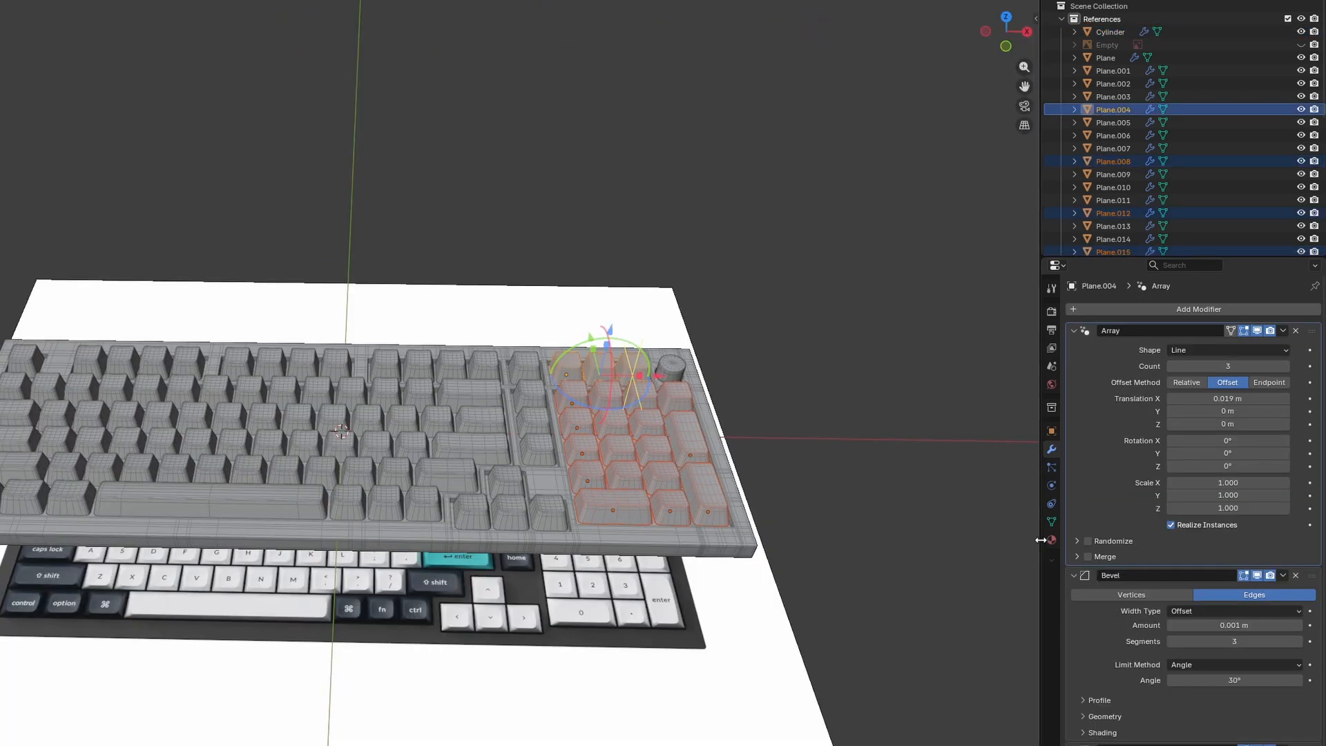
{"action": "left_click", "coordinate": [1051, 539]}
{"action": "left_click", "coordinate": [1139, 362]}
{"action": "left_click", "coordinate": [1240, 446]}
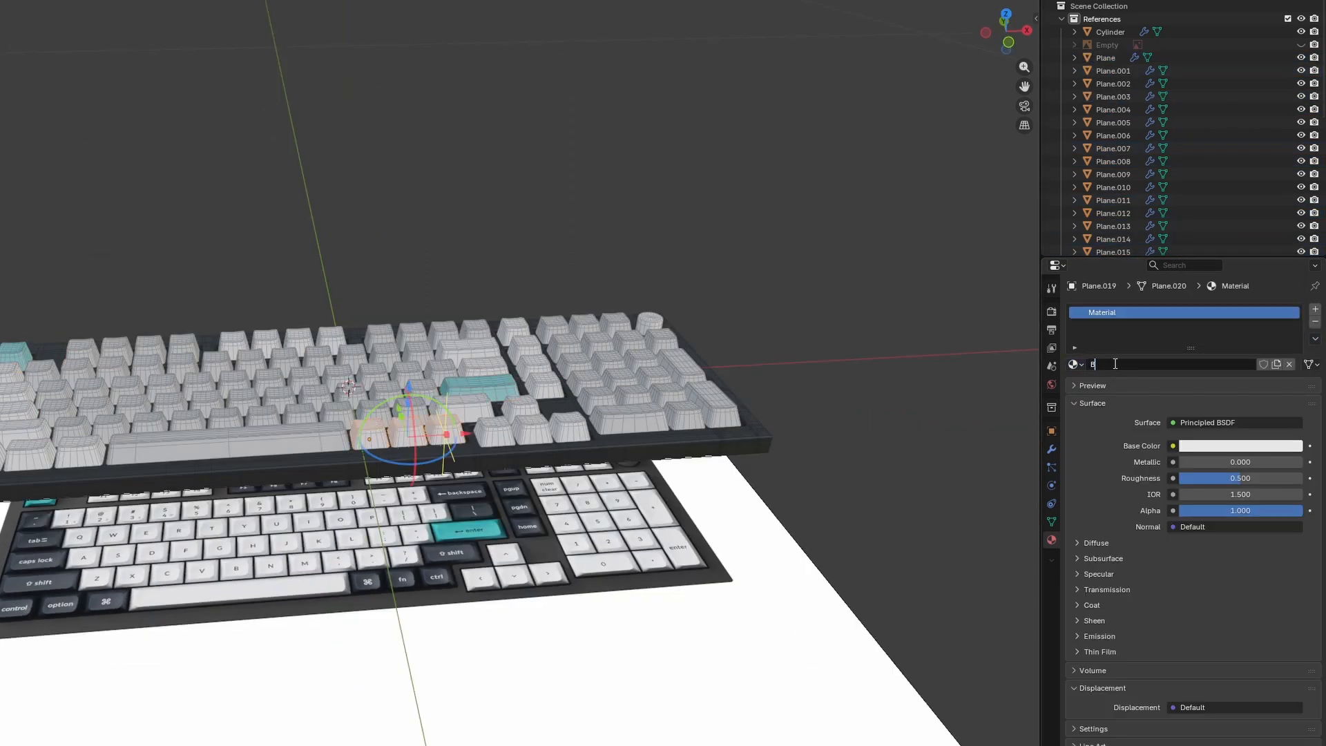
Step: Add the remaining dark keycaps to the selection and copy the BlackKeys material to them
{"action": "left_click", "coordinate": [489, 399], "text": "shift"}
{"action": "left_click", "coordinate": [445, 431], "text": "shift"}
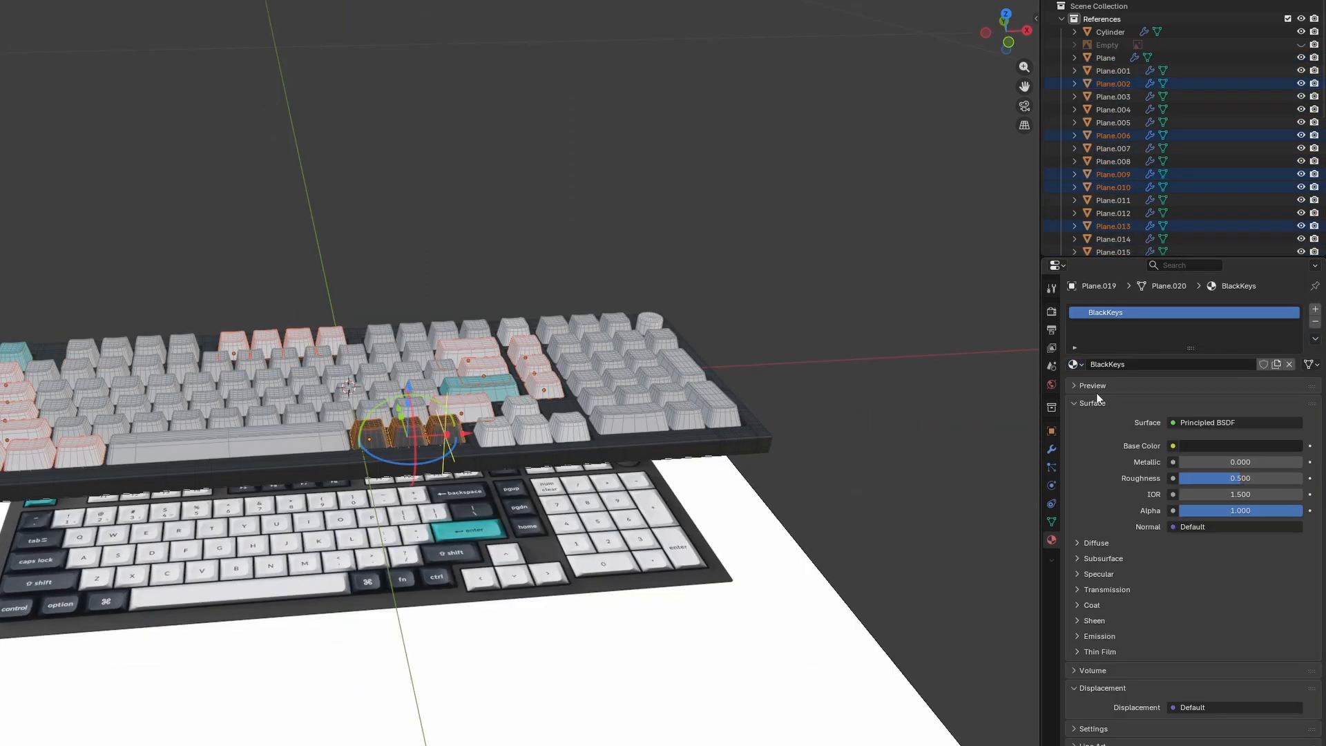
{"action": "left_click", "coordinate": [1314, 339]}
{"action": "left_click", "coordinate": [1250, 371]}
Step: Give the volume knob its own new material named Knob
{"action": "left_click", "coordinate": [652, 322]}
{"action": "left_click", "coordinate": [1209, 364]}
{"action": "left_click", "coordinate": [1119, 364]}
{"action": "type", "text": "Knob"}
{"action": "left_click", "coordinate": [908, 479]}
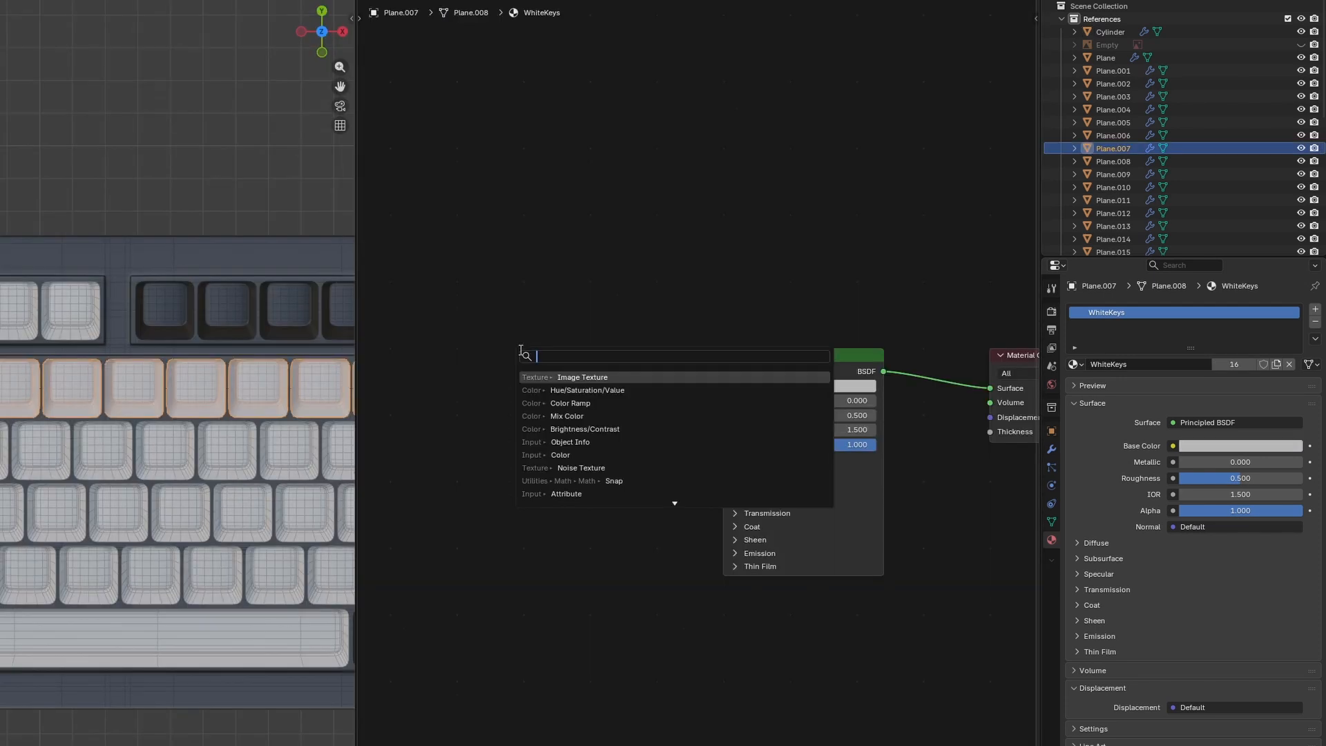
Step: Add an Image Texture node with KeysLayout.png to the WhiteKeys material and link its Color output to Base Color
{"action": "type", "text": "mage"}
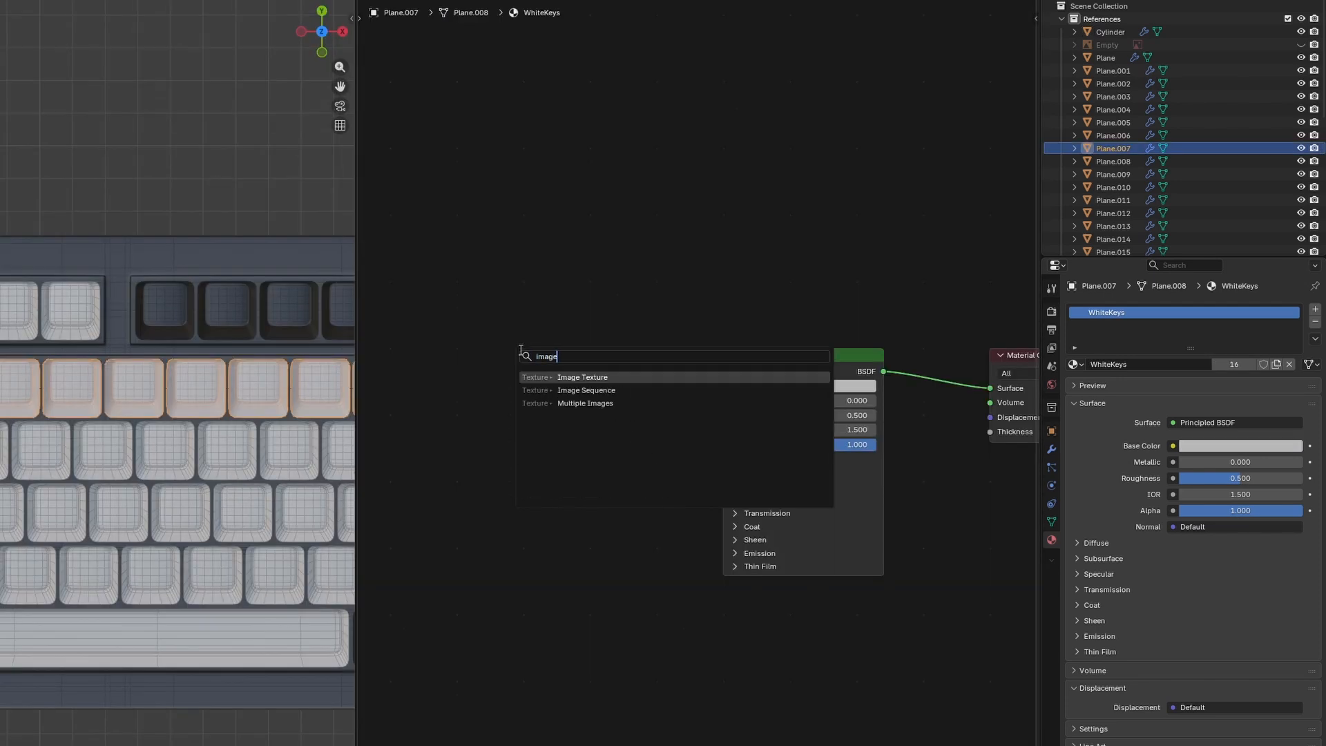
{"action": "key", "text": "Return"}
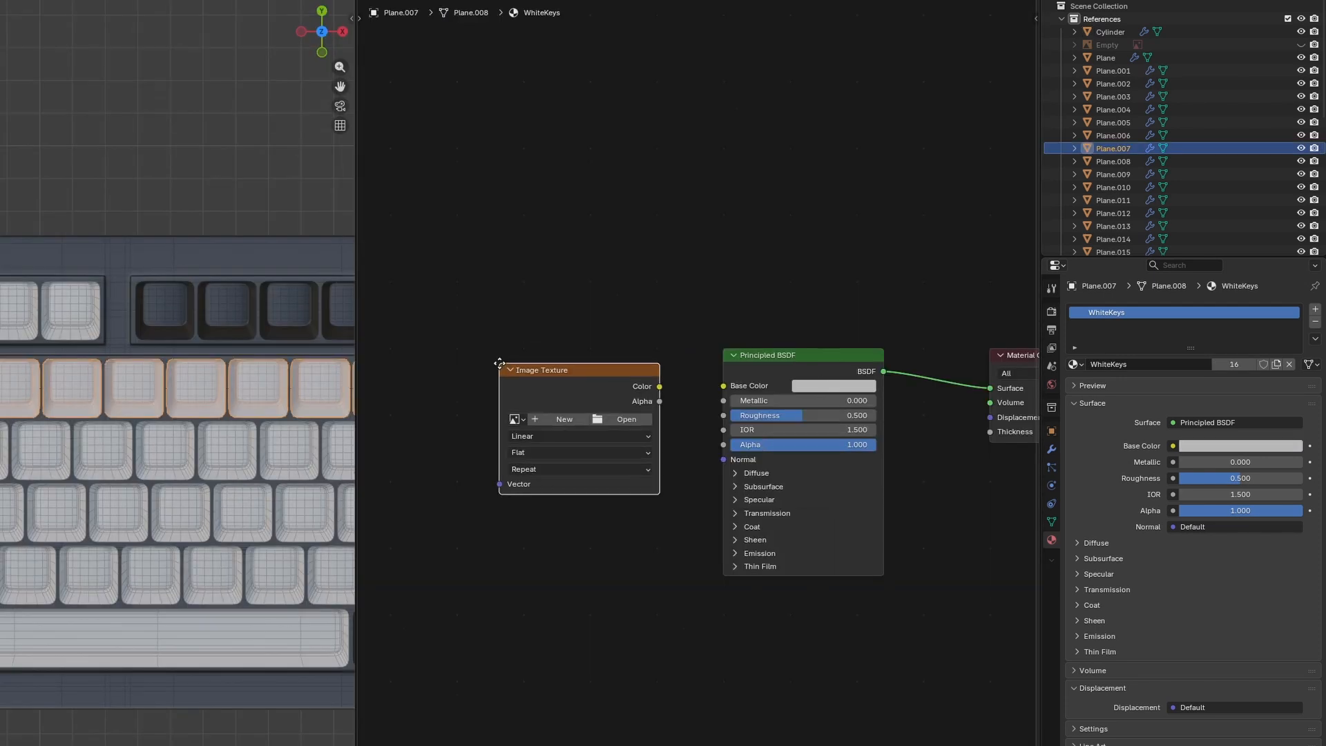
{"action": "left_click", "coordinate": [617, 420]}
{"action": "double_click", "coordinate": [238, 265]}
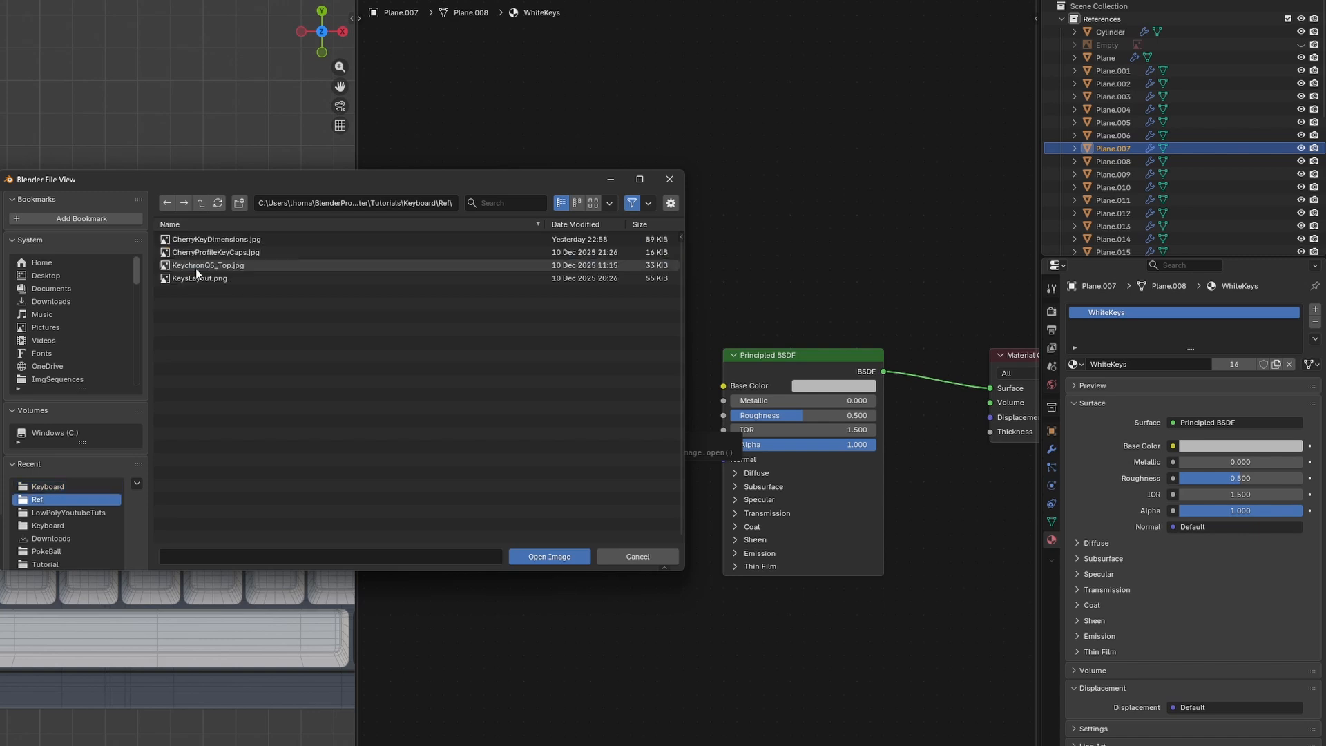
{"action": "left_click", "coordinate": [207, 278]}
{"action": "double_click", "coordinate": [208, 278]}
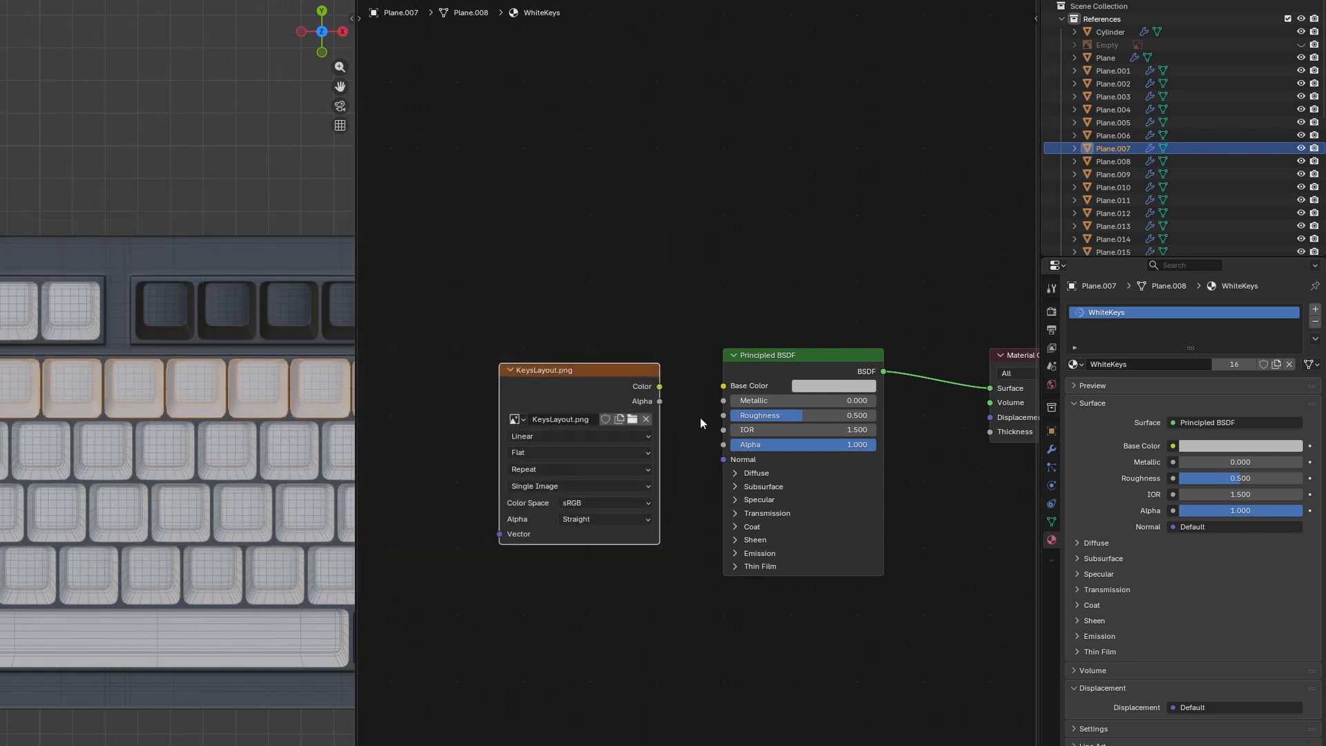
{"action": "left_click_drag", "start_coordinate": [703, 381], "coordinate": [714, 387]}
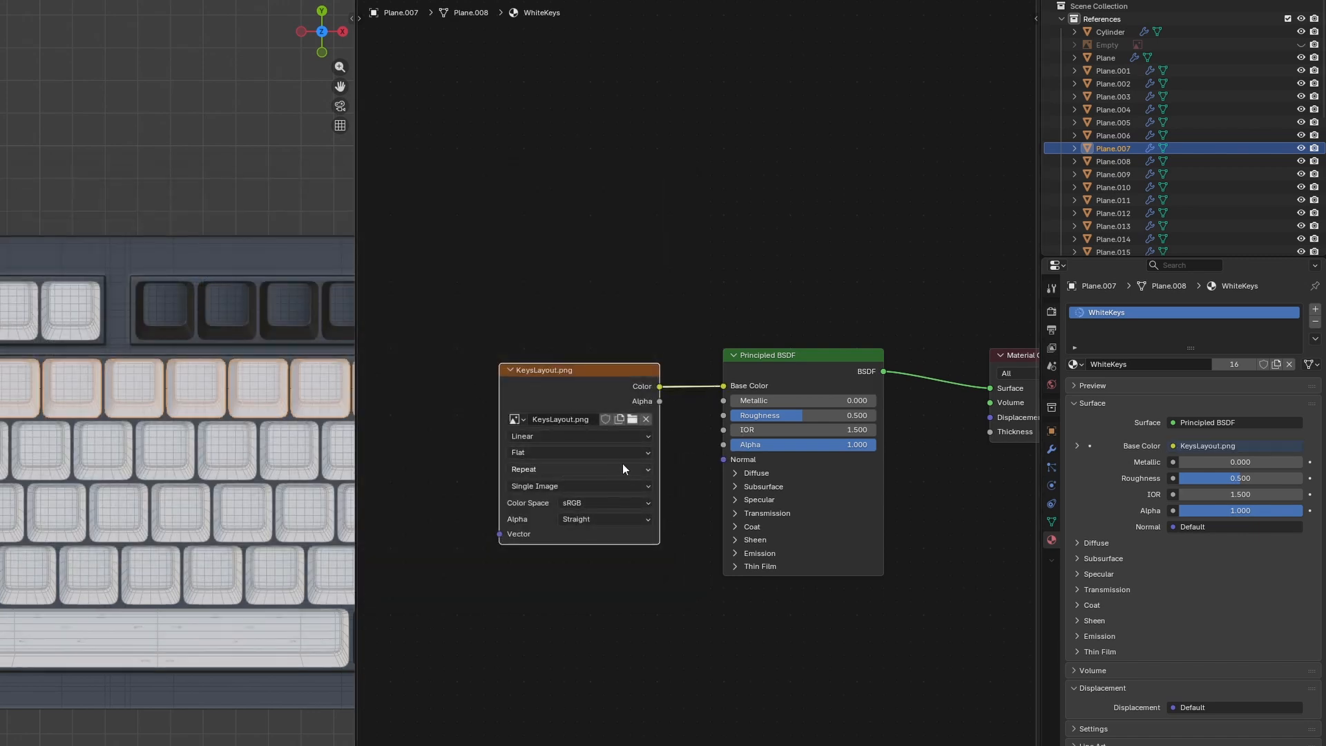
Step: Add Texture Coordinate and Mapping nodes to the KeysLayout.png texture and turn the upper half of the split node area into a UV Editor
{"action": "key", "text": "ctrl+t"}
{"action": "middle_click_drag", "start_coordinate": [571, 412], "coordinate": [681, 405]}
{"action": "middle_click_drag", "start_coordinate": [680, 406], "coordinate": [701, 397]}
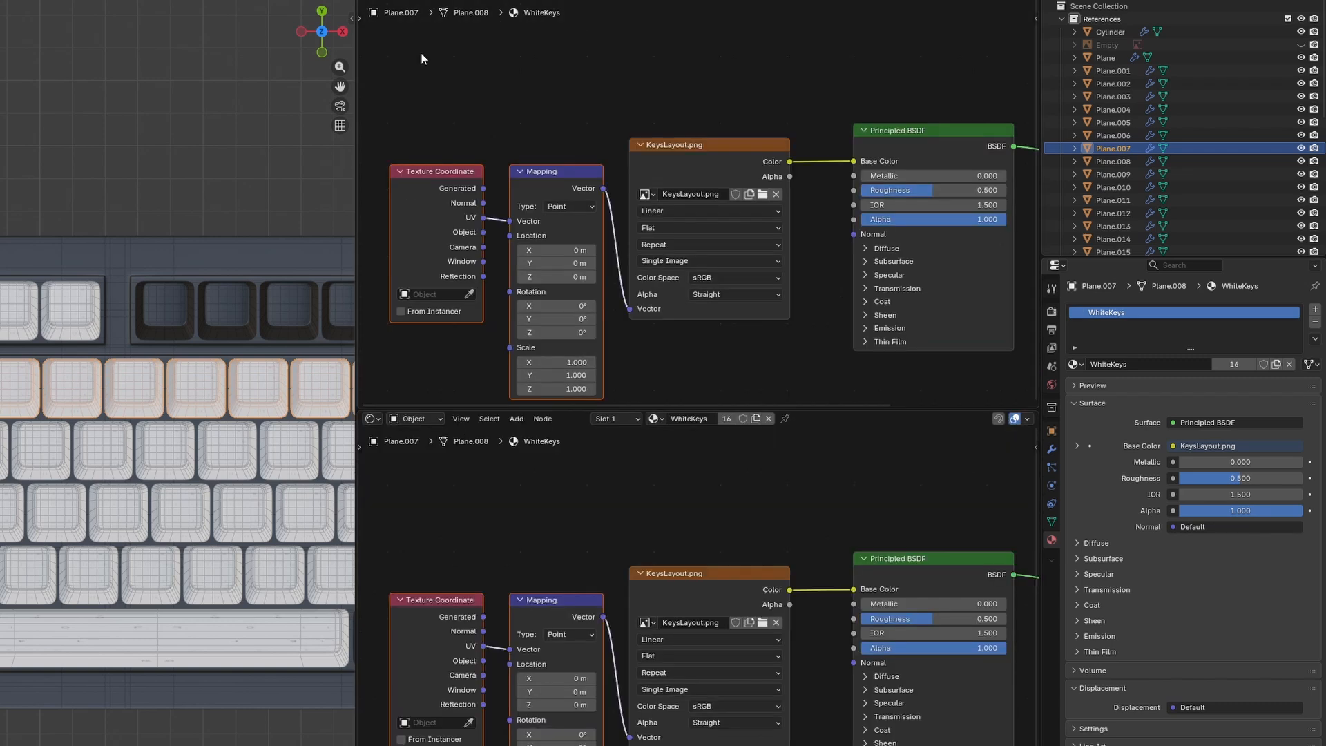
{"action": "key", "text": "shift+F10"}
{"action": "key", "text": "Tab"}
{"action": "key", "text": "Tab"}
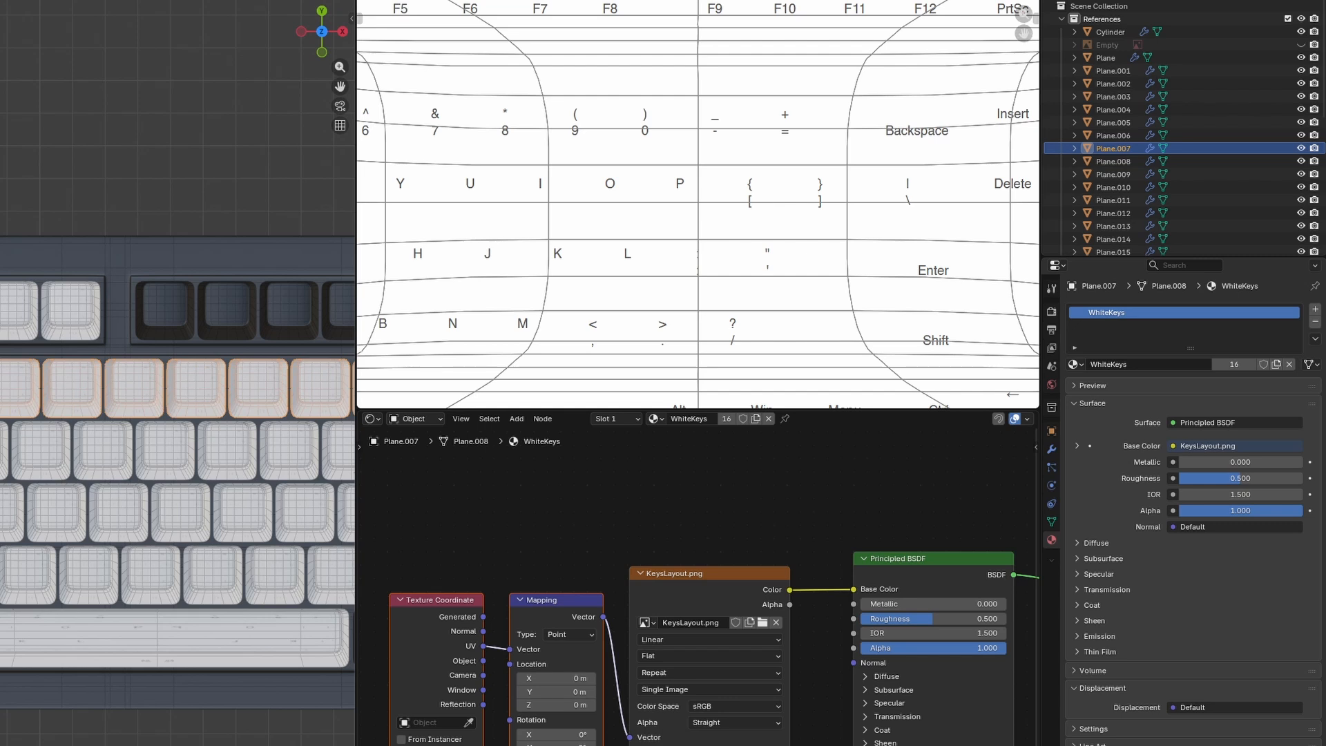
Step: Apply the number-row keycaps' Array modifier and unwrap their geometry with Project from View
{"action": "left_click", "coordinate": [1051, 449]}
{"action": "left_click", "coordinate": [1284, 331]}
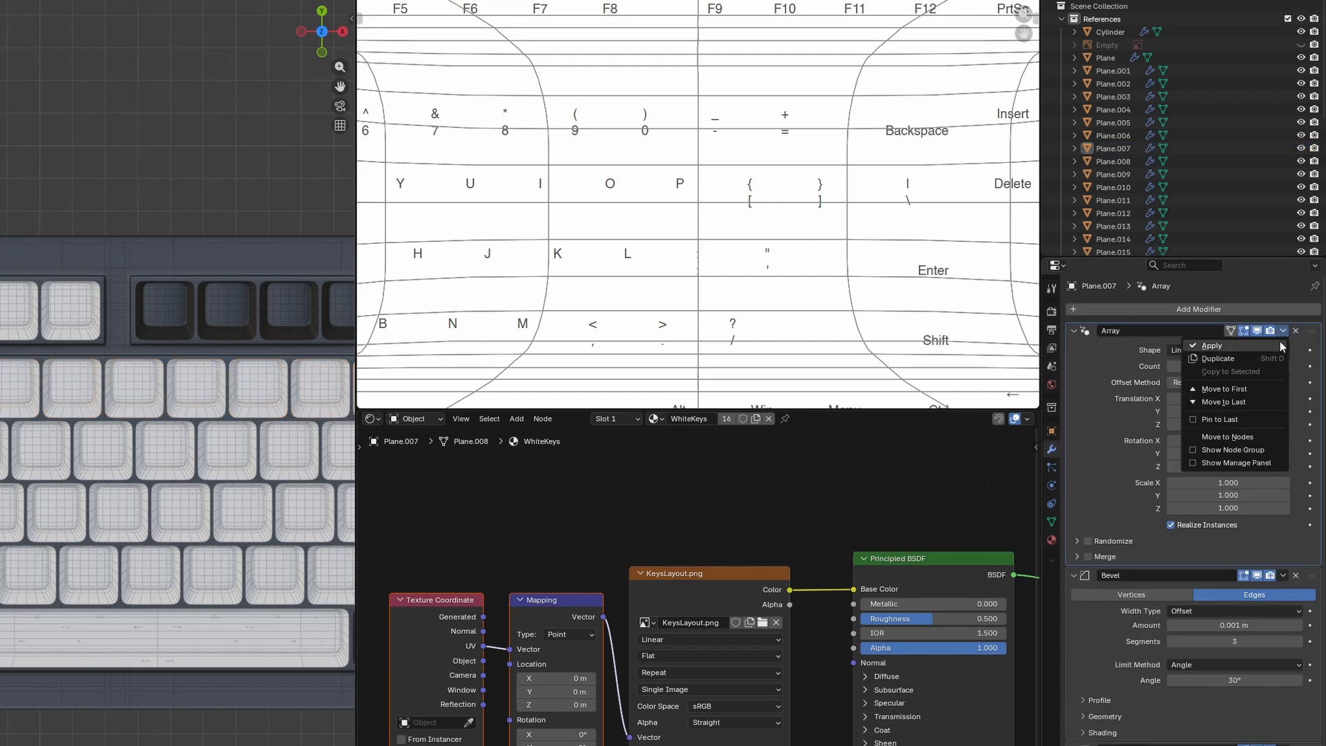
{"action": "left_click", "coordinate": [1279, 343]}
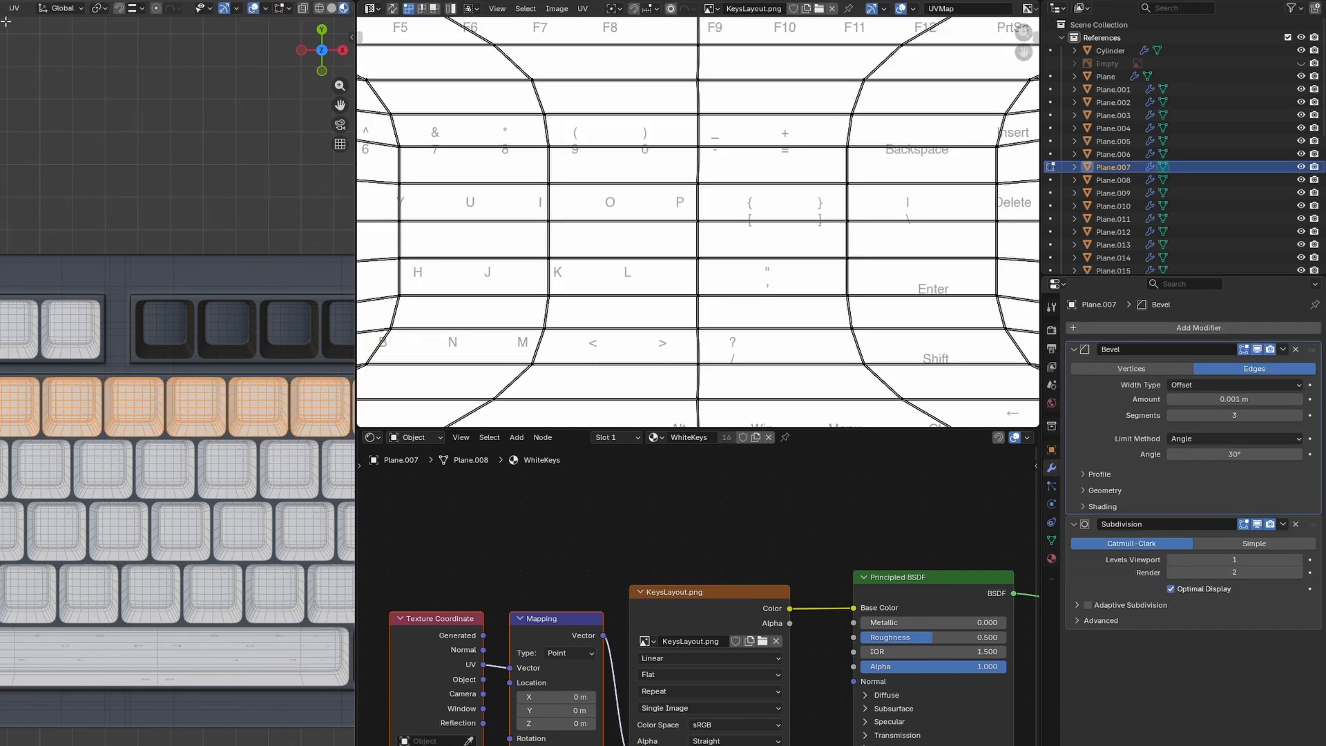
{"action": "left_click", "coordinate": [13, 8]}
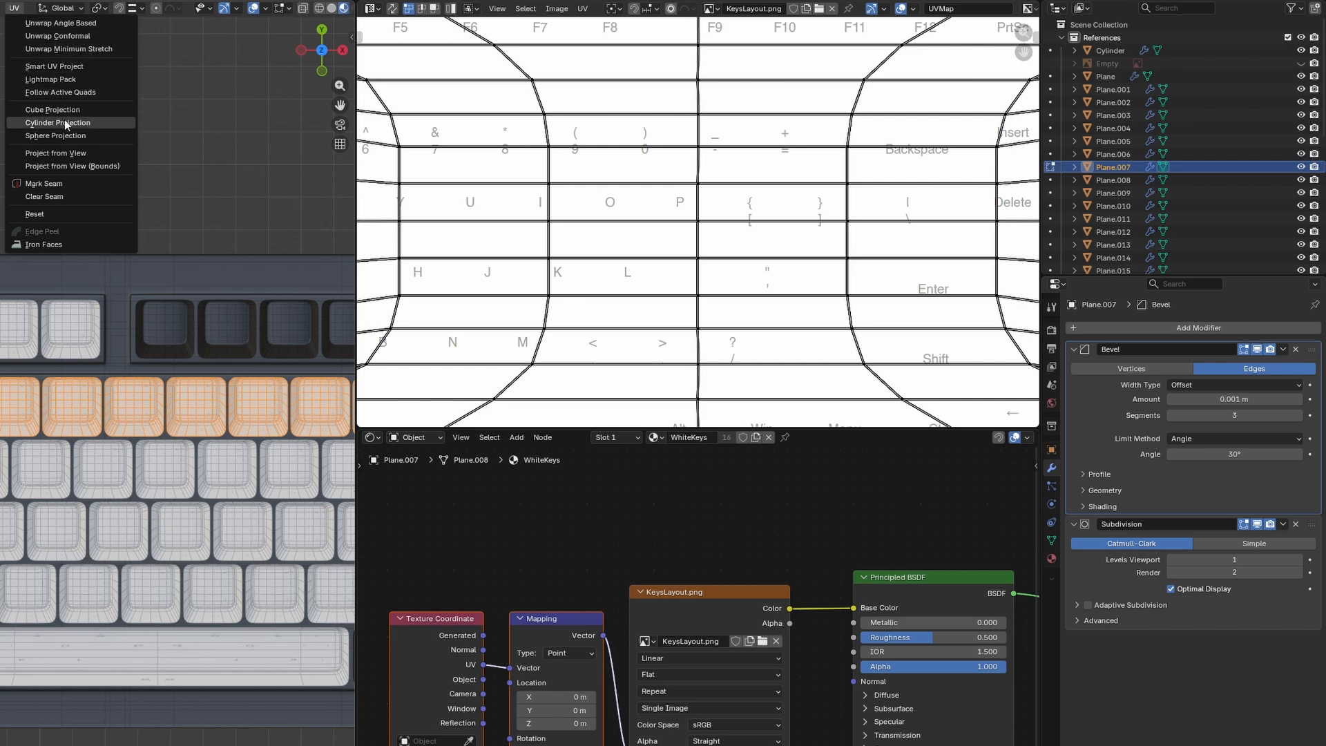
{"action": "left_click", "coordinate": [69, 153]}
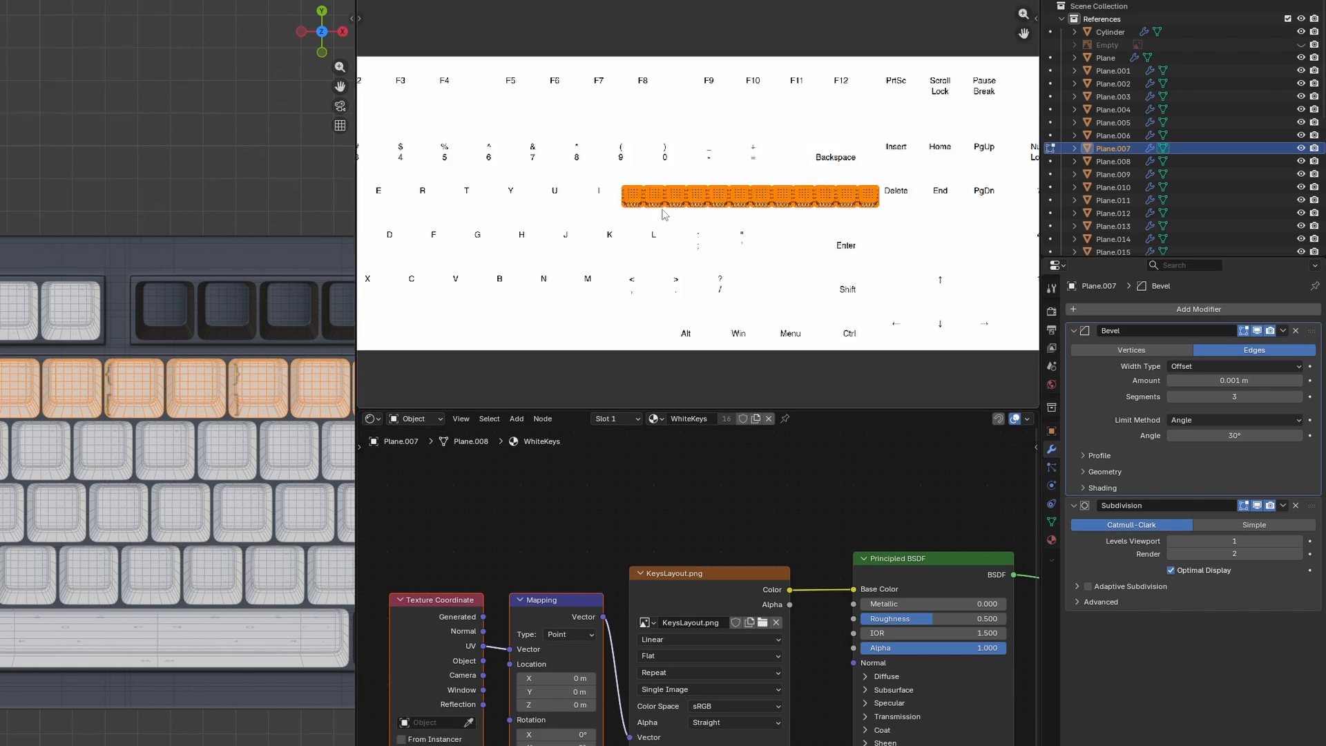
Step: Move the UV islands of two number-row keycaps onto the 3 and 4 legends of the key layout image
{"action": "scroll", "coordinate": [665, 215], "scroll_direction": "up", "scroll_amount": 3}
{"action": "scroll", "coordinate": [664, 215], "scroll_direction": "down", "scroll_amount": 2}
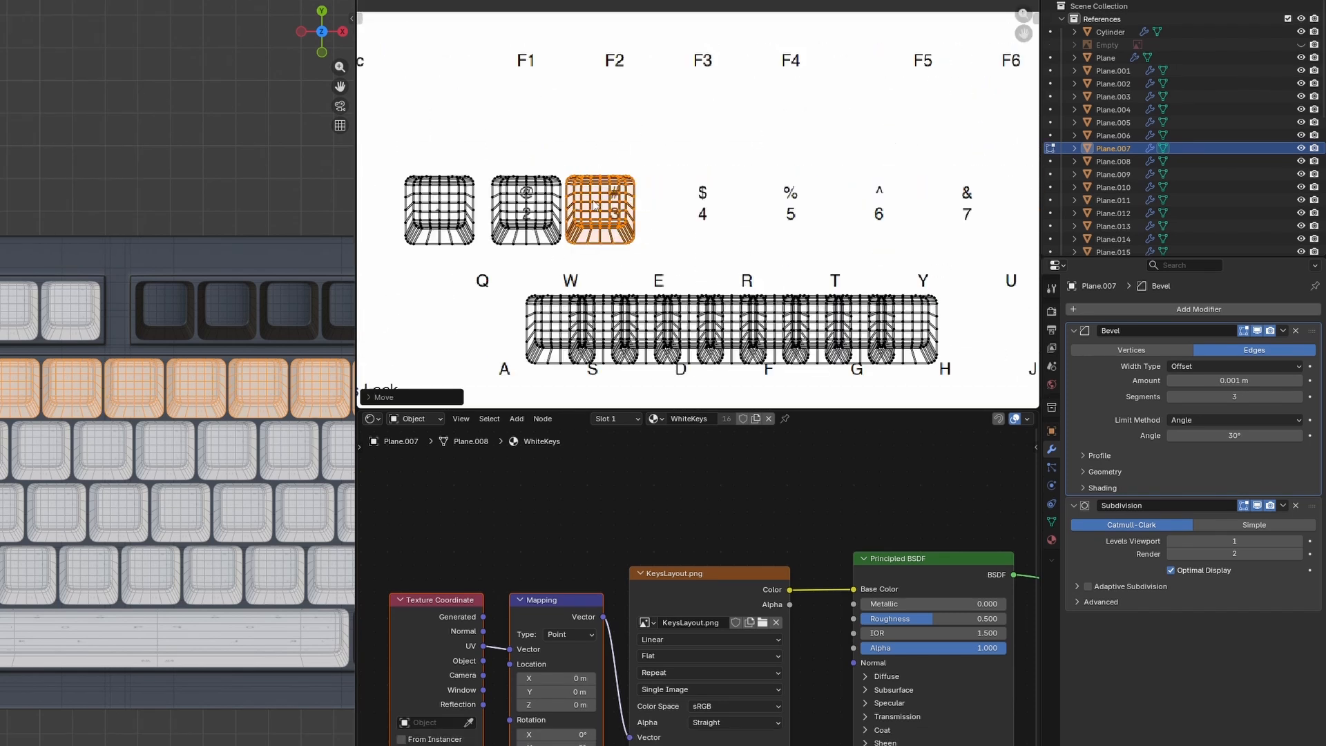
{"action": "left_click", "coordinate": [607, 200]}
{"action": "key", "text": "alt+a"}
{"action": "key", "text": "l"}
{"action": "key", "text": "g"}
{"action": "left_click", "coordinate": [609, 206]}
{"action": "key", "text": "g"}
{"action": "key", "text": "x"}
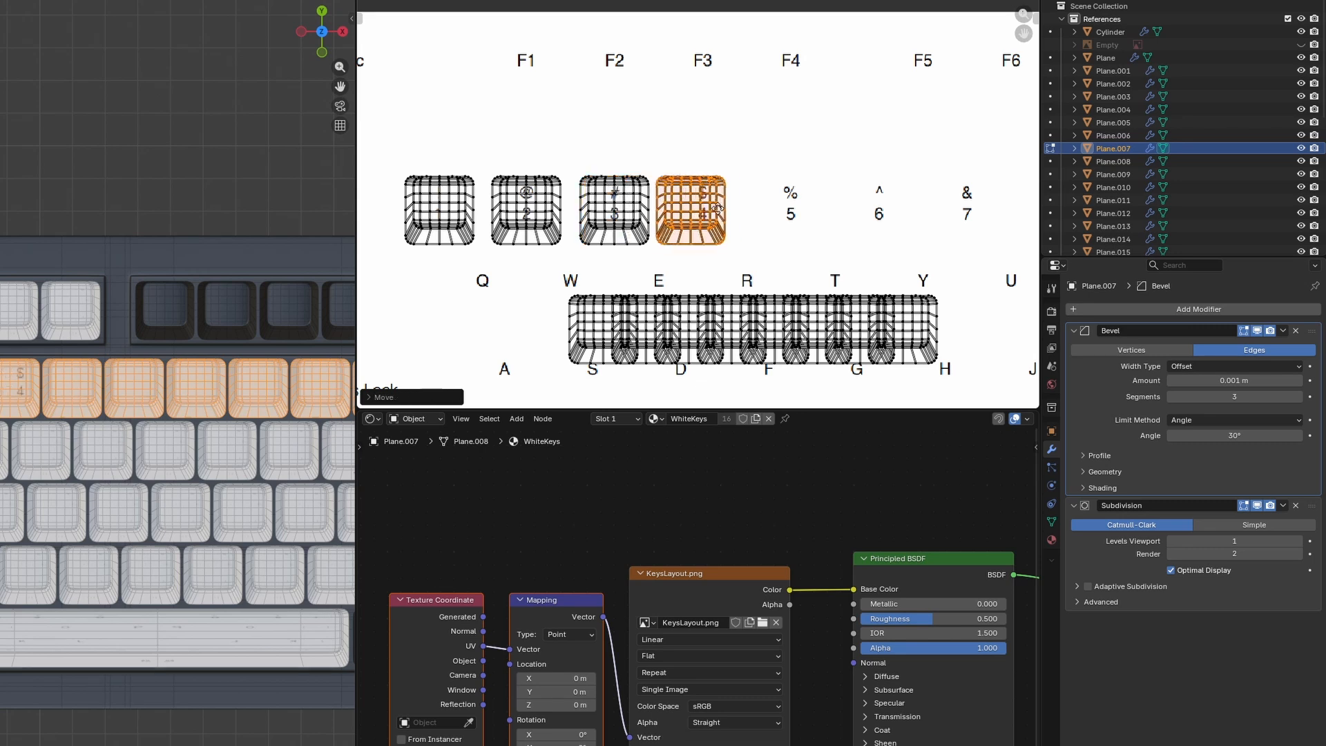
{"action": "left_click", "coordinate": [696, 206]}
Step: Move the UV islands of further number-row keycaps onto the 5 and = legends
{"action": "key", "text": "alt+a"}
{"action": "key", "text": "l"}
{"action": "key", "text": "g"}
{"action": "left_click", "coordinate": [801, 207]}
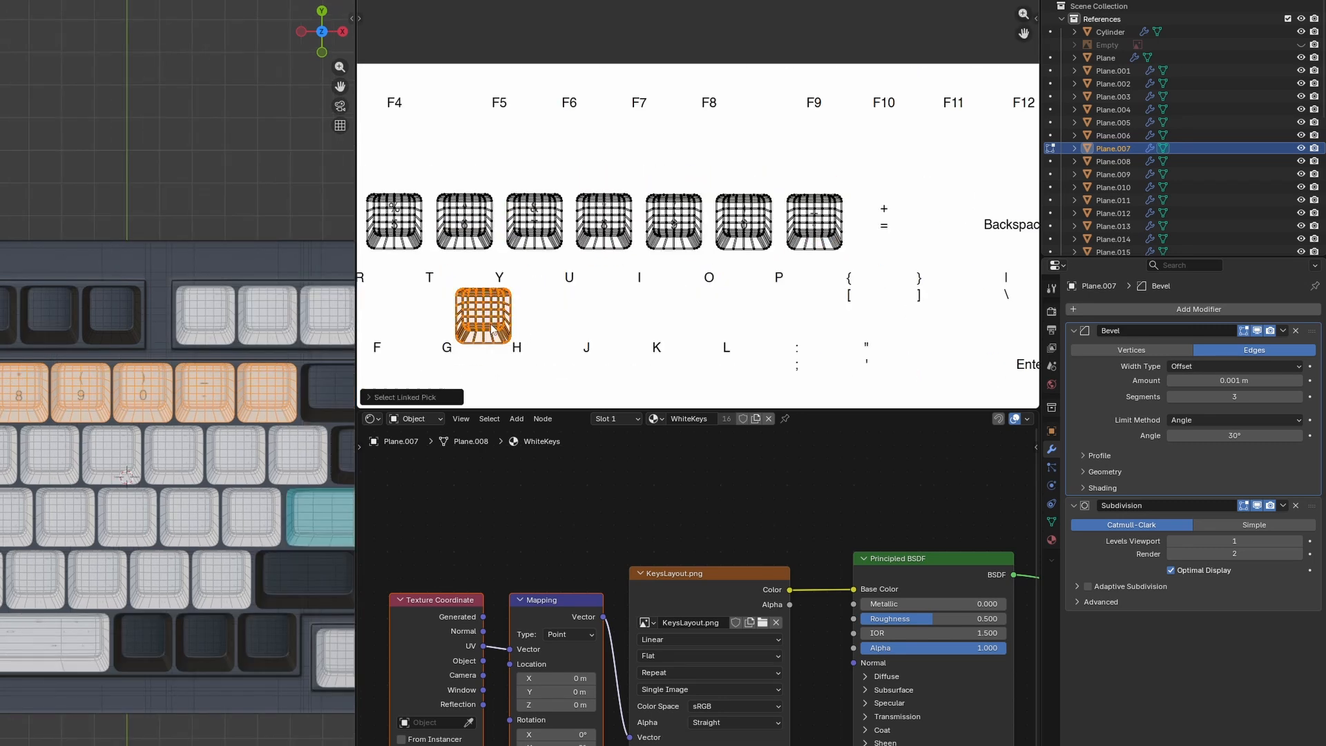
{"action": "key", "text": "g"}
{"action": "left_click", "coordinate": [820, 239]}
{"action": "scroll", "coordinate": [891, 248], "scroll_direction": "down", "scroll_amount": 3}
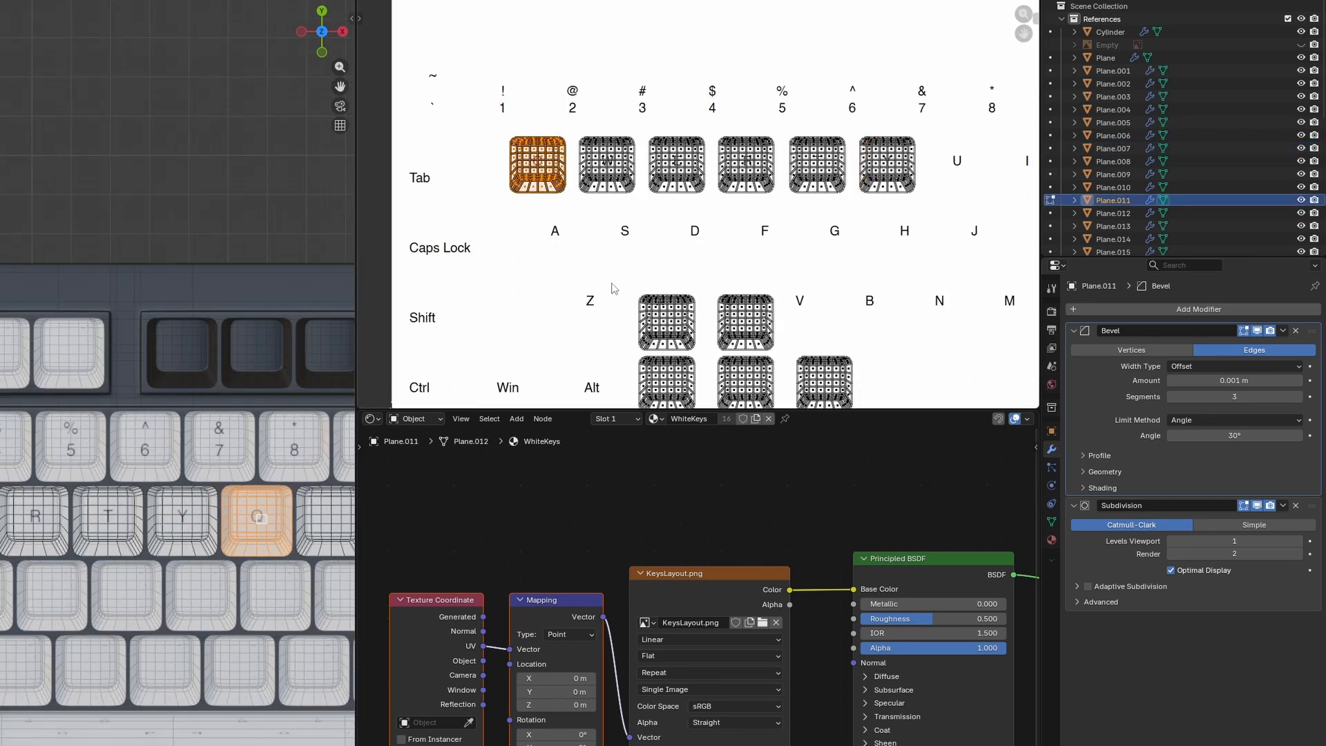
Step: Move the UV islands of two keycaps in the Q row onto the U and I legends
{"action": "key", "text": "g"}
{"action": "left_click", "coordinate": [957, 173]}
{"action": "key", "text": "alt+a"}
{"action": "key", "text": "l"}
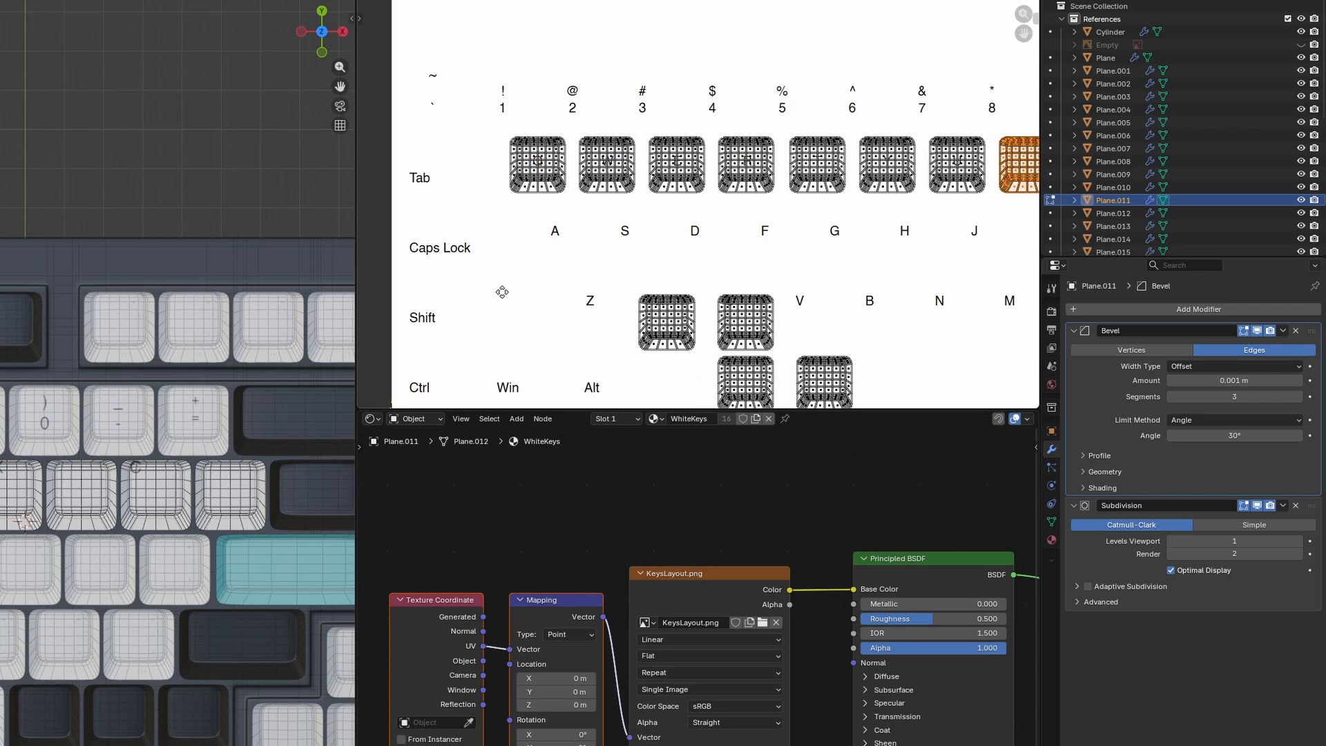
{"action": "left_click", "coordinate": [502, 292]}
Step: Move the next two Q-row keycap UV islands onto the O and P legends
{"action": "middle_click_drag", "start_coordinate": [660, 317], "coordinate": [509, 304]}
{"action": "left_click", "coordinate": [509, 305]}
{"action": "key", "text": "l"}
{"action": "key", "text": "g"}
{"action": "left_click", "coordinate": [390, 278]}
{"action": "left_click", "coordinate": [591, 362]}
{"action": "key", "text": "l"}
{"action": "key", "text": "g"}
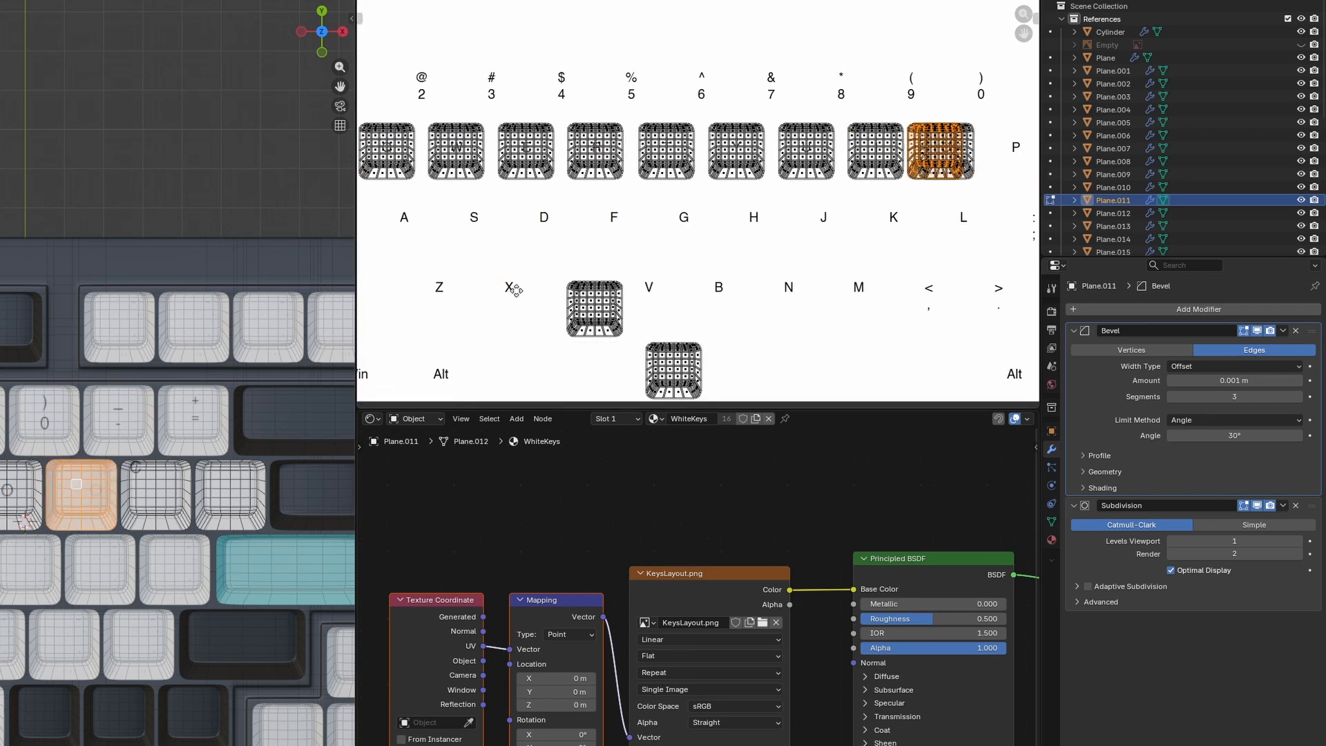
Step: Place the UV islands of the last two Q-row keycaps on the [ and ] legends and leave Edit Mode
{"action": "left_click", "coordinate": [155, 487]}
{"action": "key", "text": "l"}
{"action": "scroll", "coordinate": [511, 235], "scroll_direction": "down", "scroll_amount": 2}
{"action": "key", "text": "g"}
{"action": "left_click", "coordinate": [583, 345]}
{"action": "key", "text": "g"}
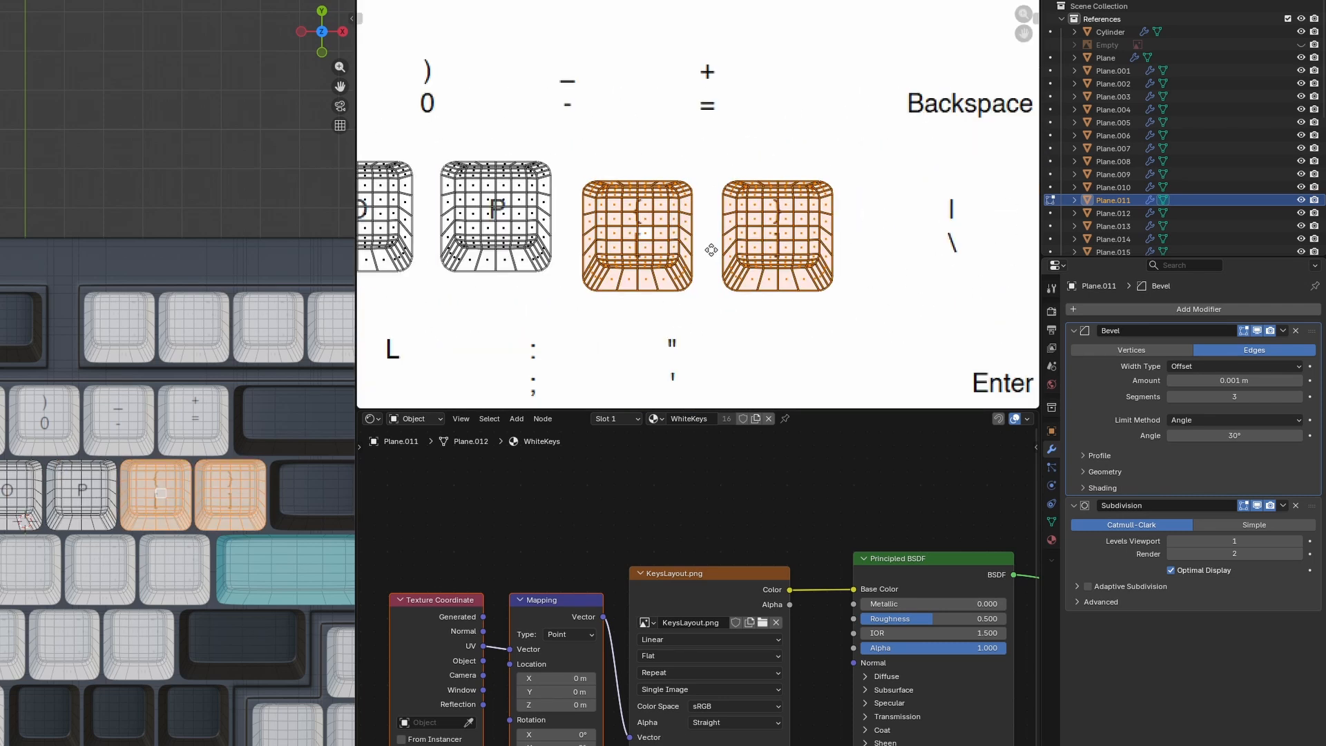
{"action": "left_click", "coordinate": [711, 252]}
{"action": "key", "text": "Tab"}
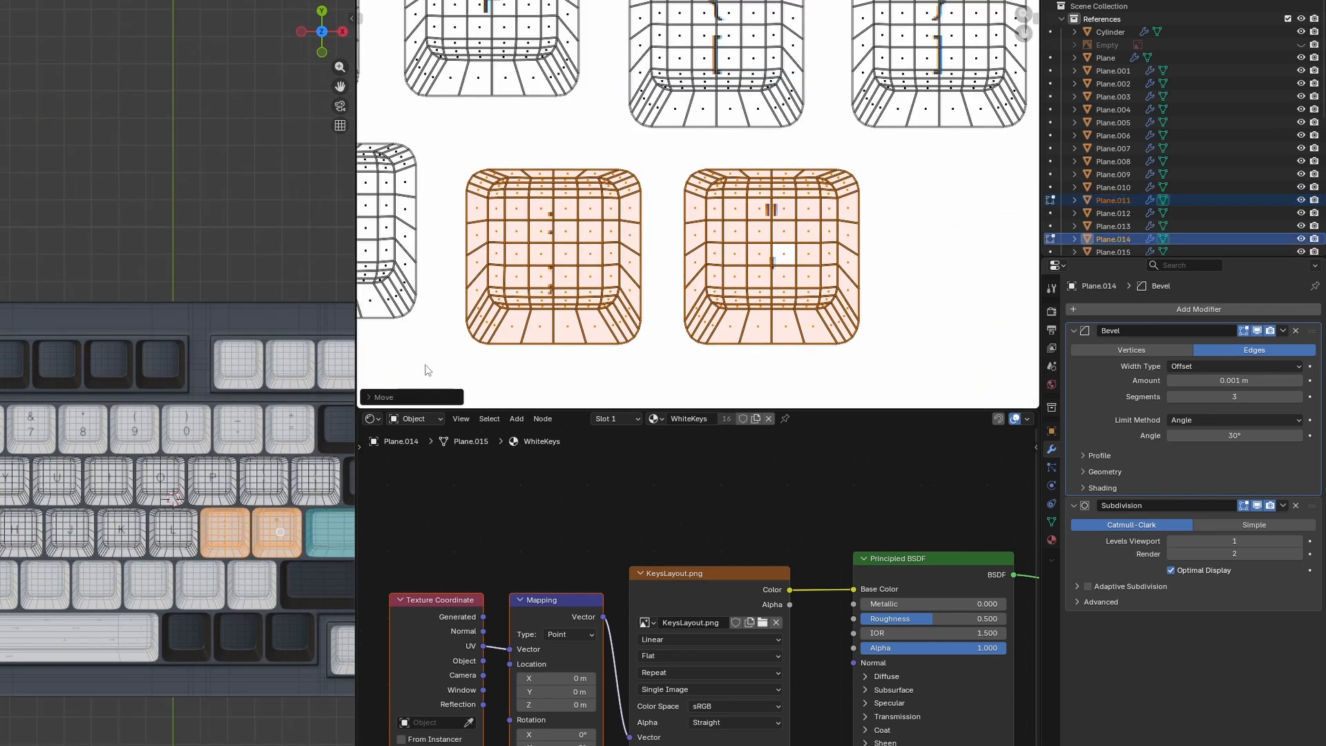
{"action": "key", "text": "Tab"}
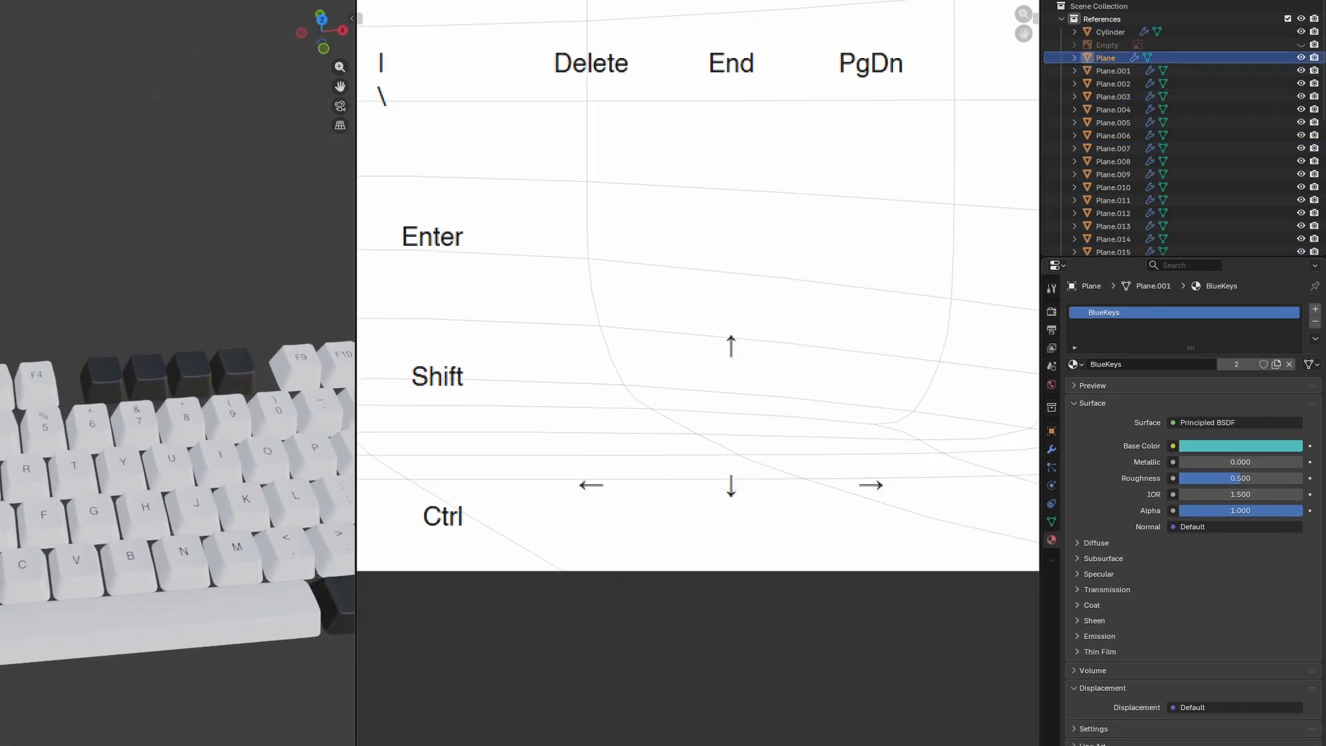
Step: Reopen a Shader Editor below the UV Editor and add a KeysLayout.png Image Texture with mapping nodes to the BlueKeys material
{"action": "left_click_drag", "start_coordinate": [360, 742], "coordinate": [367, 386]}
{"action": "left_click", "coordinate": [371, 395]}
{"action": "left_click", "coordinate": [392, 504]}
{"action": "key", "text": "shift+a"}
{"action": "left_click", "coordinate": [524, 580]}
{"action": "left_click", "coordinate": [488, 604]}
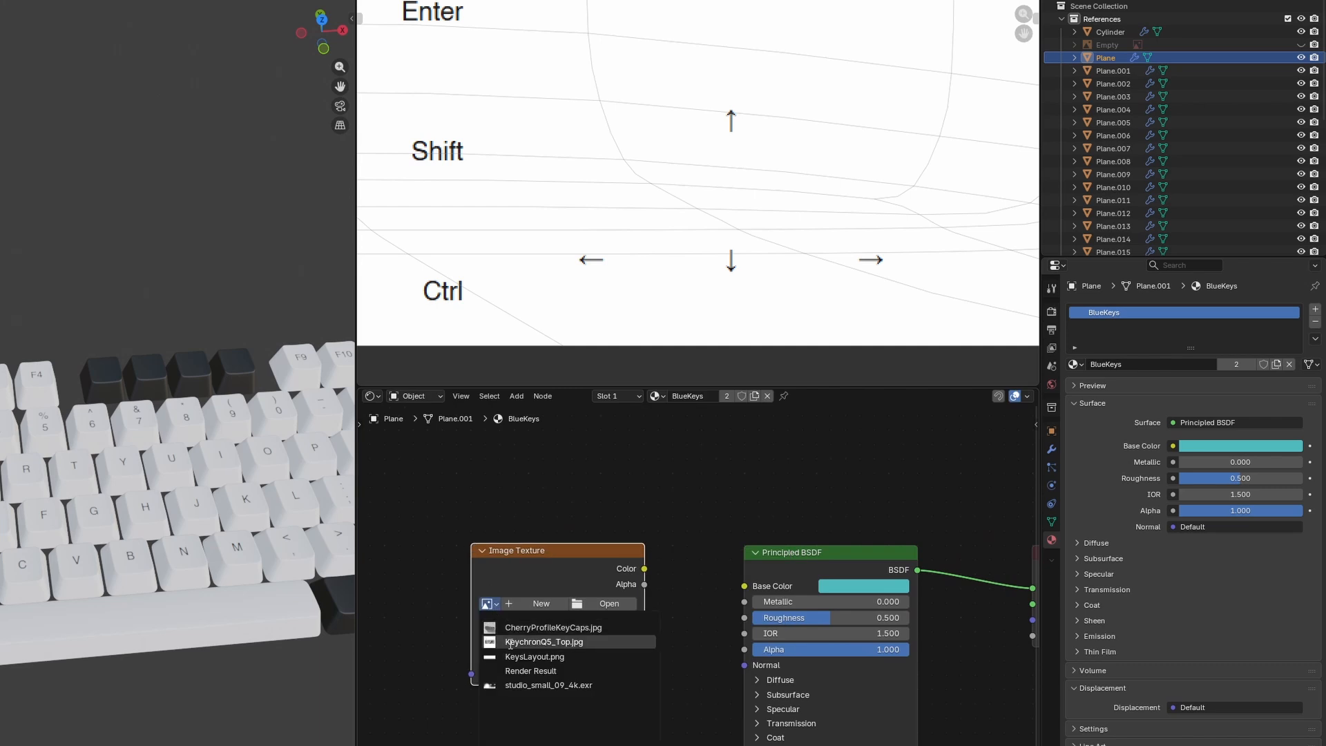
{"action": "left_click", "coordinate": [508, 642]}
{"action": "key", "text": "ctrl+t"}
Step: Insert a Mix Color node before Base Color in BlueKeys, with the legend texture as Factor, black as A and teal as B
{"action": "scroll", "coordinate": [648, 561], "scroll_direction": "down", "scroll_amount": 4}
{"action": "middle_click_drag", "start_coordinate": [793, 573], "coordinate": [678, 529]}
{"action": "left_click_drag", "start_coordinate": [677, 529], "coordinate": [822, 577]}
{"action": "key", "text": "shift+a"}
{"action": "type", "text": "mi"}
{"action": "key", "text": "Return"}
{"action": "left_click", "coordinate": [605, 527]}
{"action": "scroll", "coordinate": [691, 553], "scroll_direction": "up", "scroll_amount": 1}
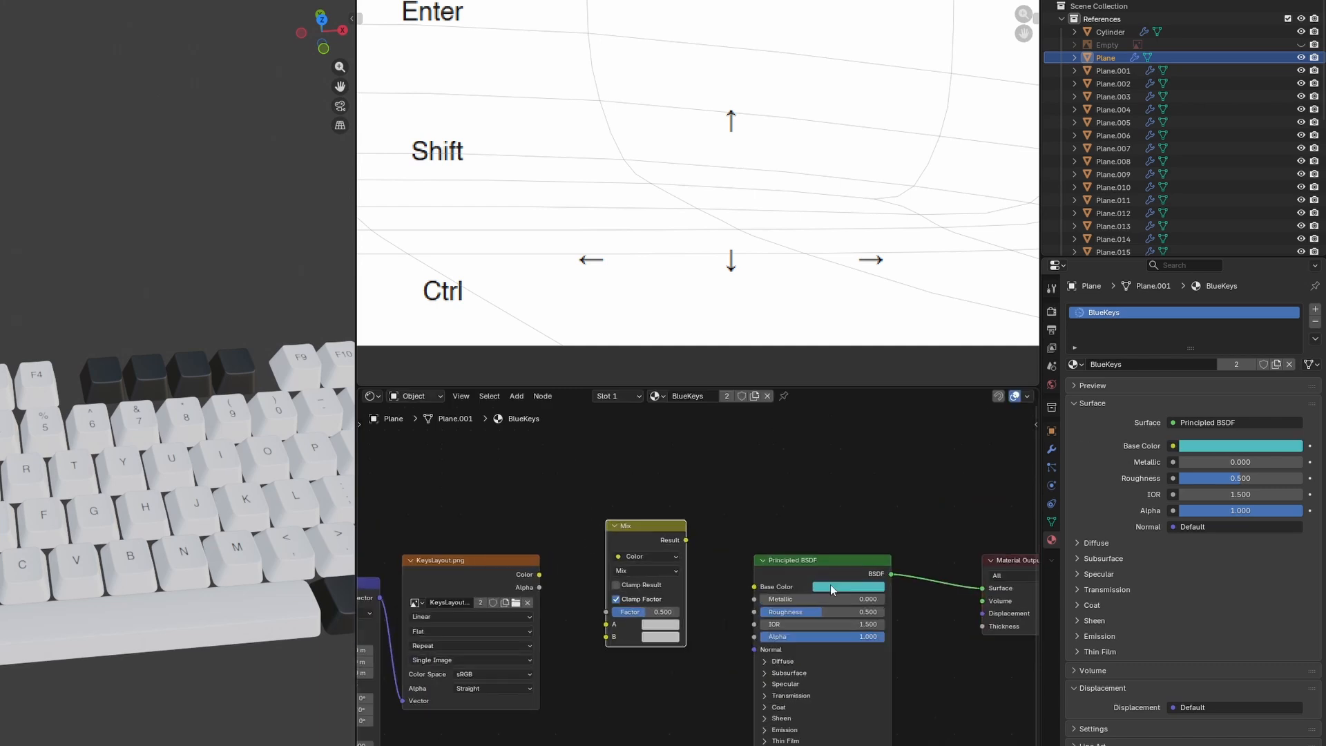
{"action": "left_click_drag", "start_coordinate": [539, 575], "coordinate": [606, 612]}
{"action": "left_click", "coordinate": [659, 624]}
{"action": "left_click_drag", "start_coordinate": [749, 449], "coordinate": [749, 514]}
{"action": "middle_click_drag", "start_coordinate": [554, 544], "coordinate": [733, 561]}
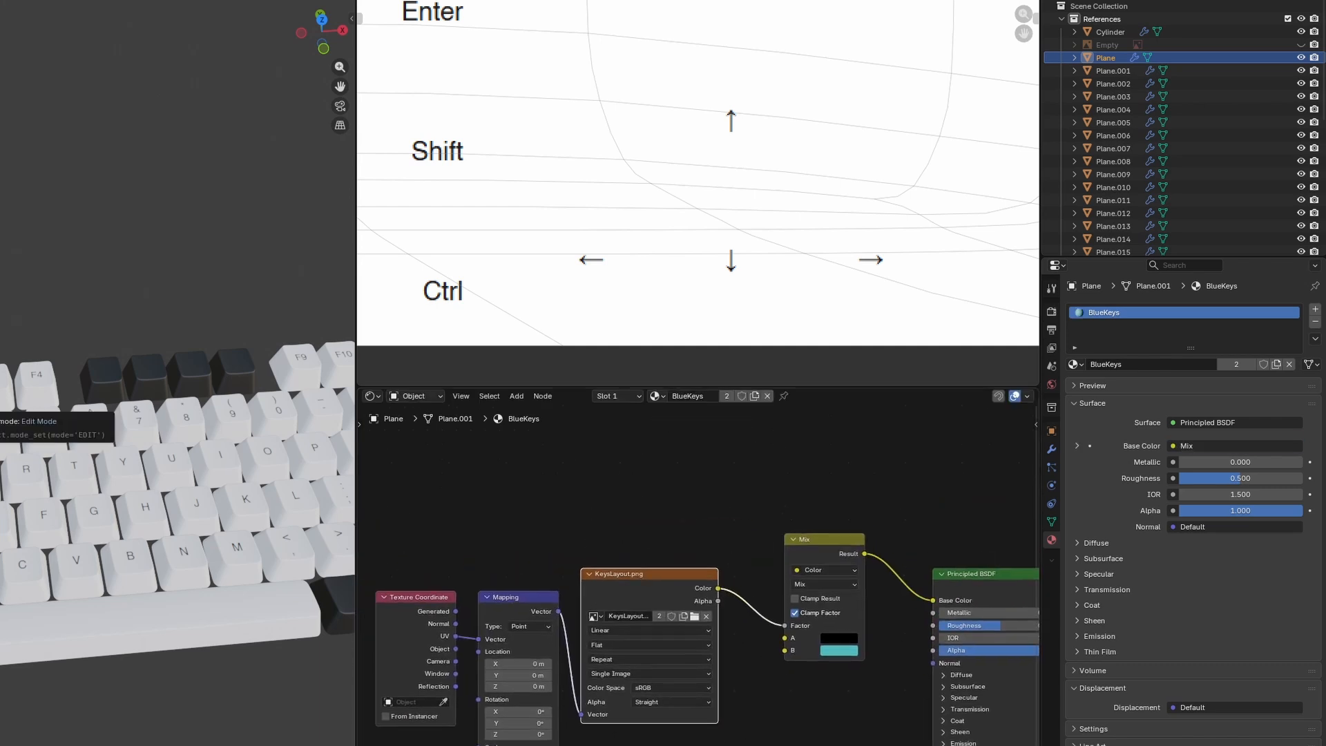
Step: Edit the Esc keycap in top view, then scale and move its UV island onto the Esc legend
{"action": "key", "text": "Tab"}
{"action": "key", "text": "KP_7"}
{"action": "scroll", "coordinate": [728, 255], "scroll_direction": "down", "scroll_amount": 4}
{"action": "key", "text": "s"}
{"action": "left_click", "coordinate": [728, 255]}
{"action": "key", "text": "g"}
{"action": "left_click", "coordinate": [509, 166]}
{"action": "middle_click_drag", "start_coordinate": [159, 368], "coordinate": [411, 326], "text": "shift"}
{"action": "key", "text": "s"}
{"action": "left_click", "coordinate": [661, 258]}
Step: Move the Esc UV island beside the F1 island to compare their sizes, and place it back on the Esc legend
{"action": "left_click_drag", "start_coordinate": [752, 307], "coordinate": [533, 90]}
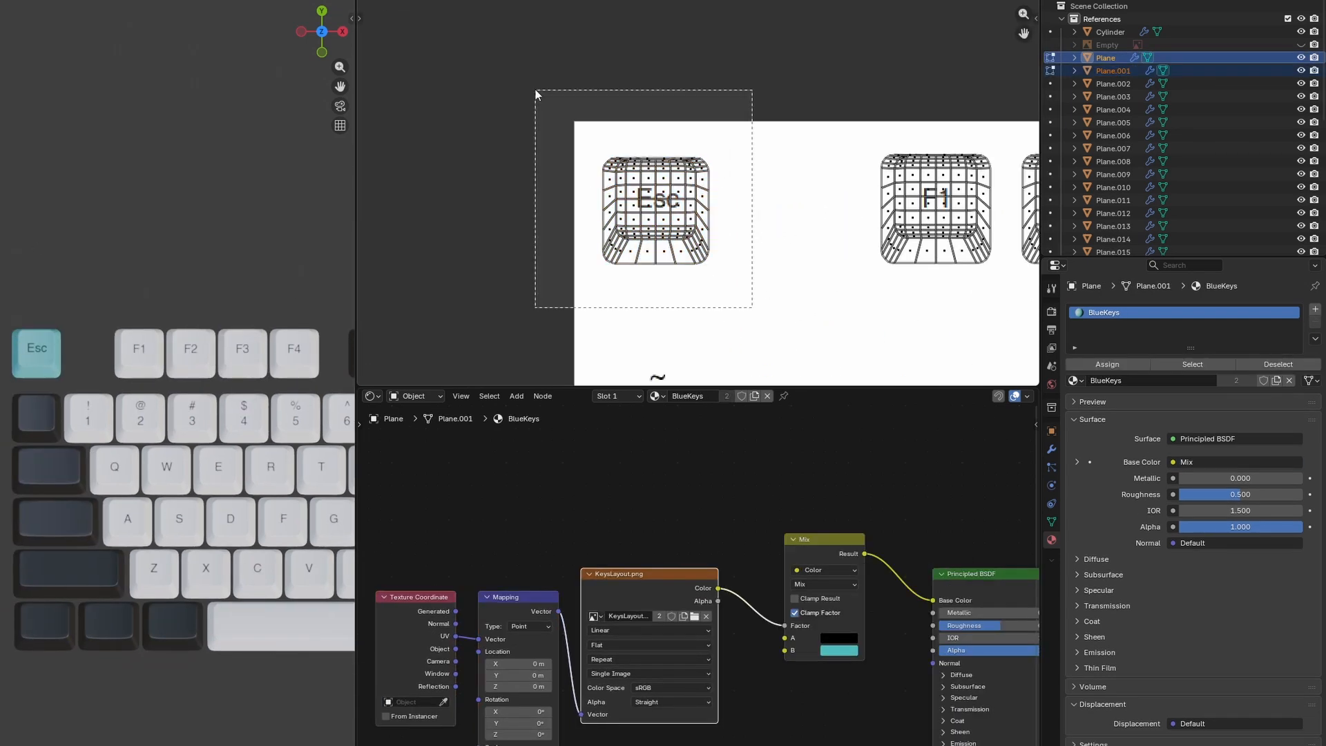
{"action": "scroll", "coordinate": [661, 213], "scroll_direction": "up", "scroll_amount": 1}
{"action": "key", "text": "g"}
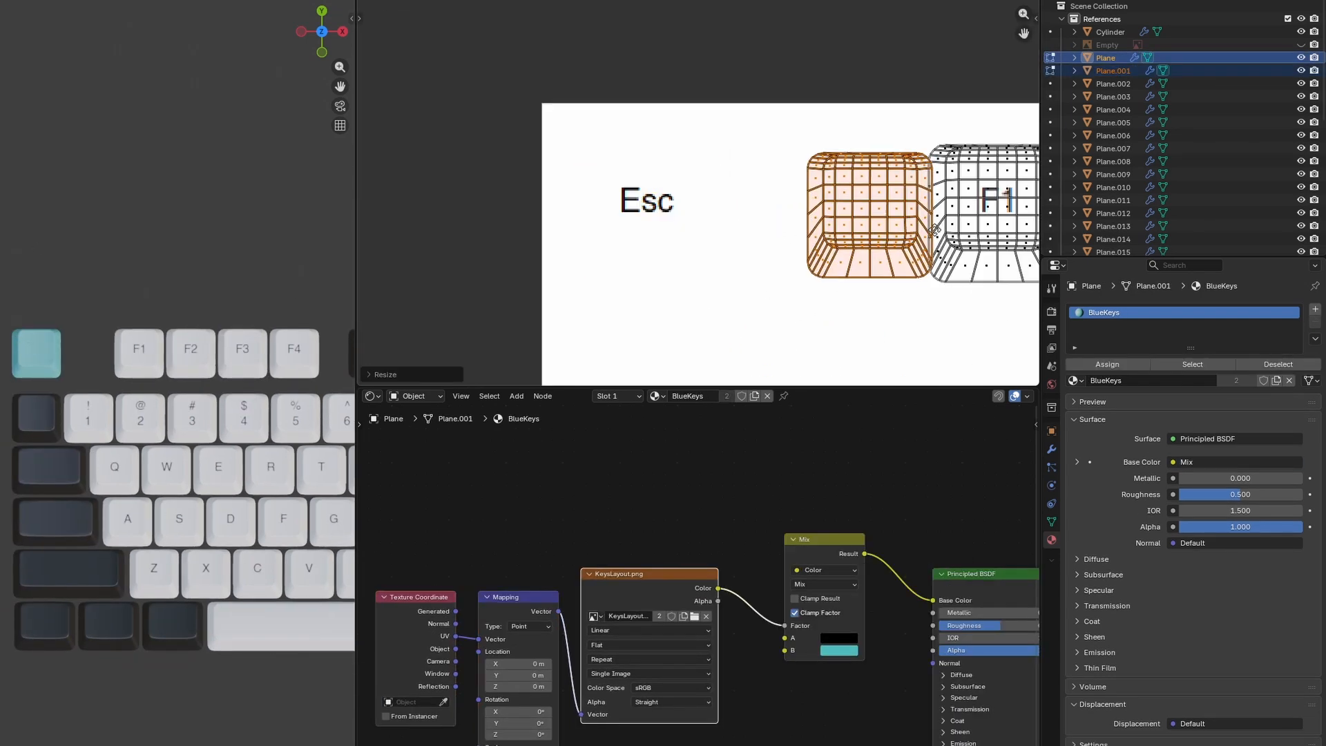
{"action": "left_click", "coordinate": [954, 231]}
{"action": "left_click", "coordinate": [710, 214]}
{"action": "scroll", "coordinate": [142, 203], "scroll_direction": "up", "scroll_amount": 2}
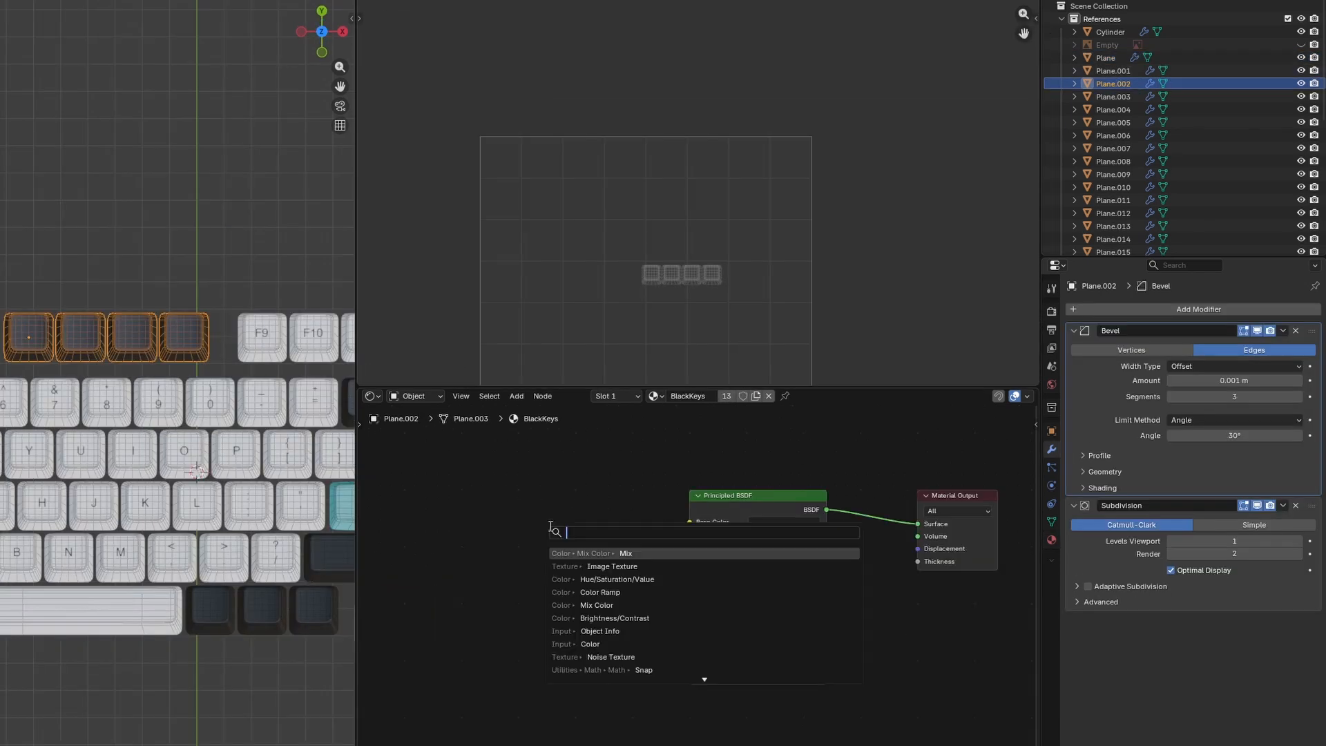
Step: Add a KeysLayout.png Image Texture and a Mix Color node to the BlackKeys material
{"action": "left_click", "coordinate": [574, 566]}
{"action": "left_click", "coordinate": [474, 496]}
{"action": "left_click", "coordinate": [490, 543]}
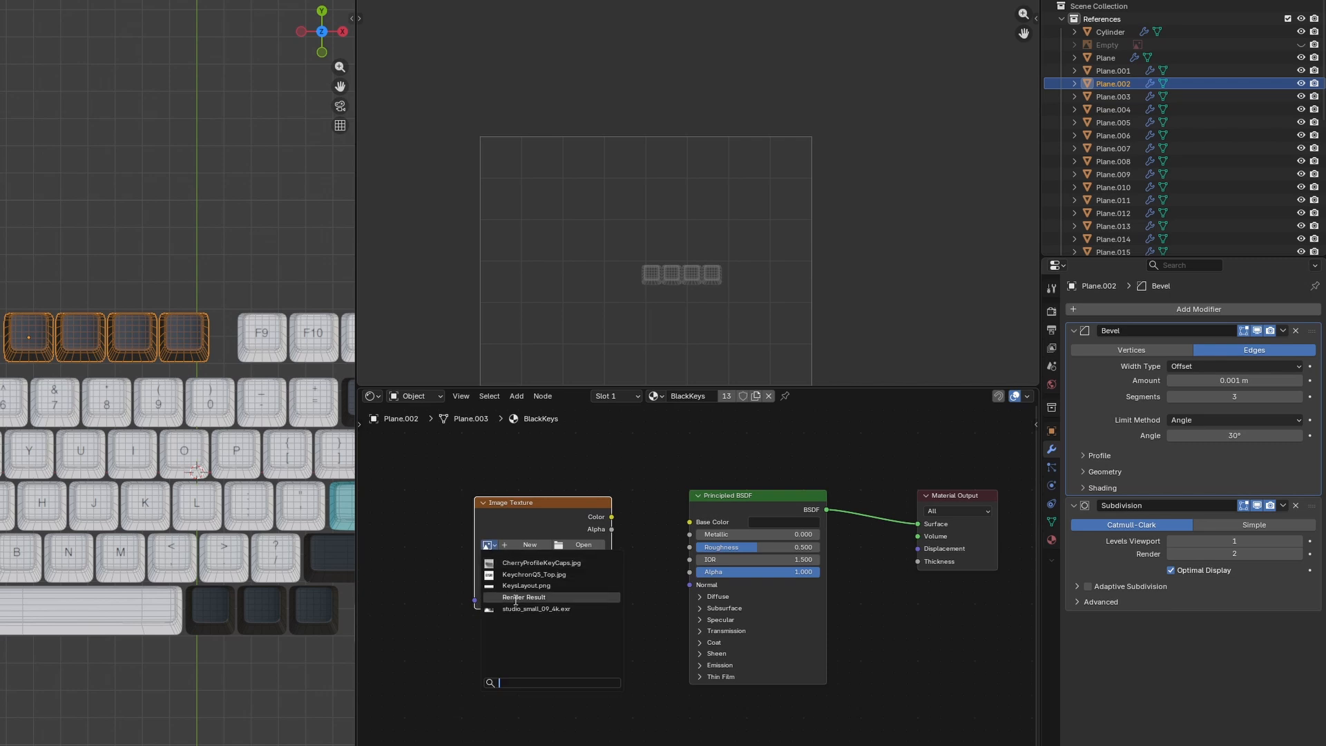
{"action": "left_click", "coordinate": [520, 584]}
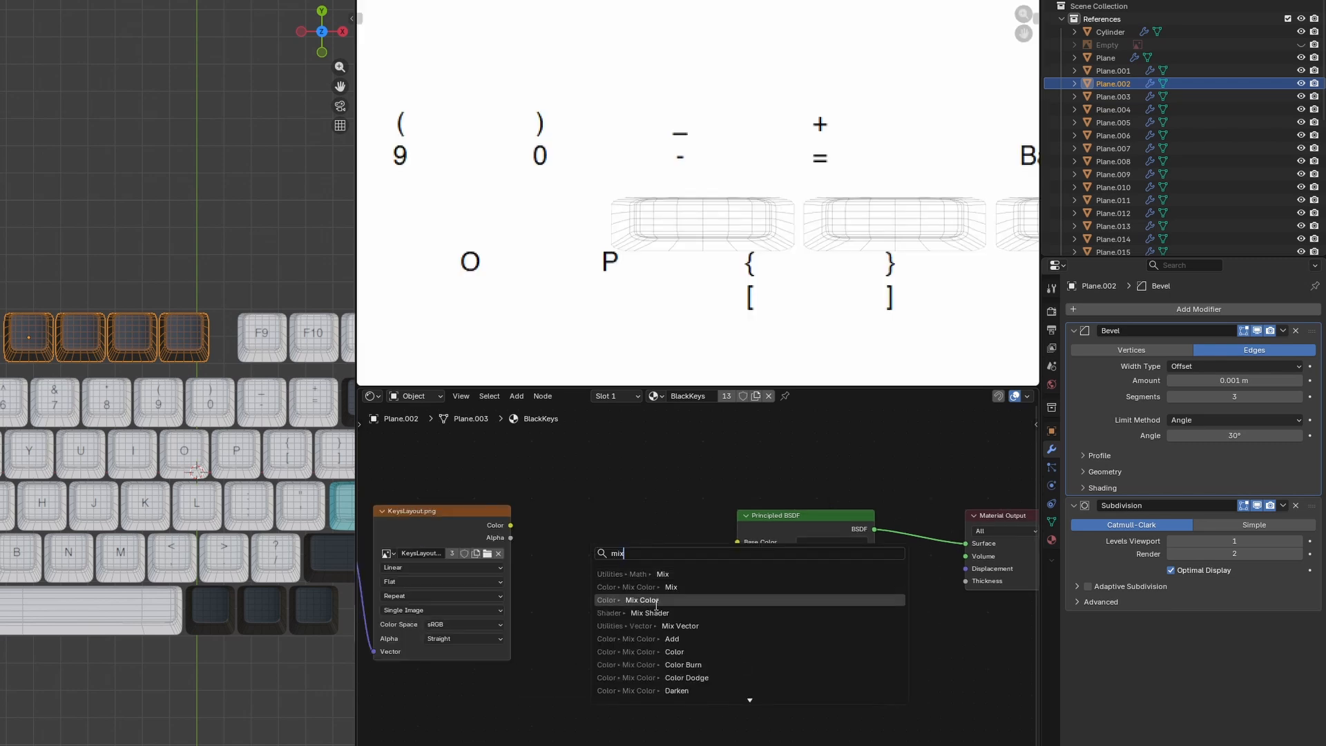
{"action": "left_click", "coordinate": [620, 594]}
{"action": "left_click", "coordinate": [621, 476]}
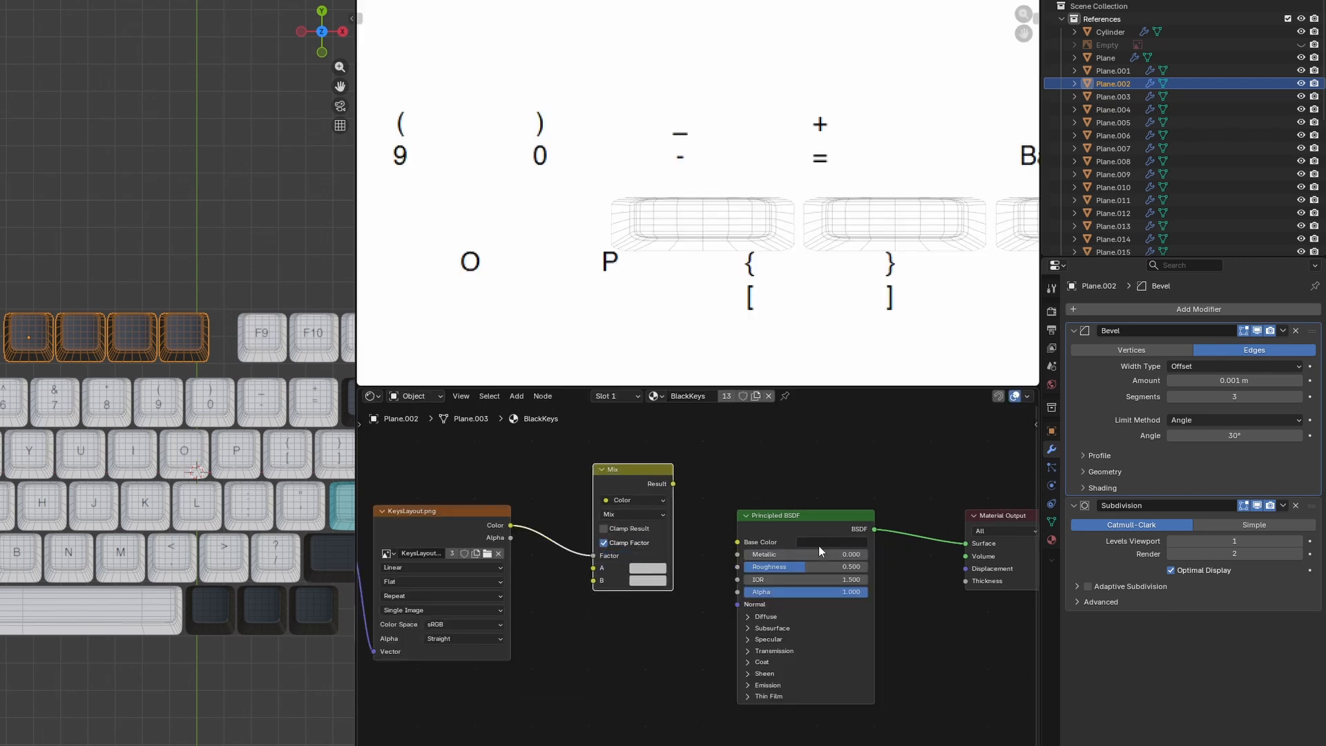
Step: Unwrap the F5 to F8 keycaps with Project from View and move their UV islands onto the matching legends
{"action": "key", "text": "Tab"}
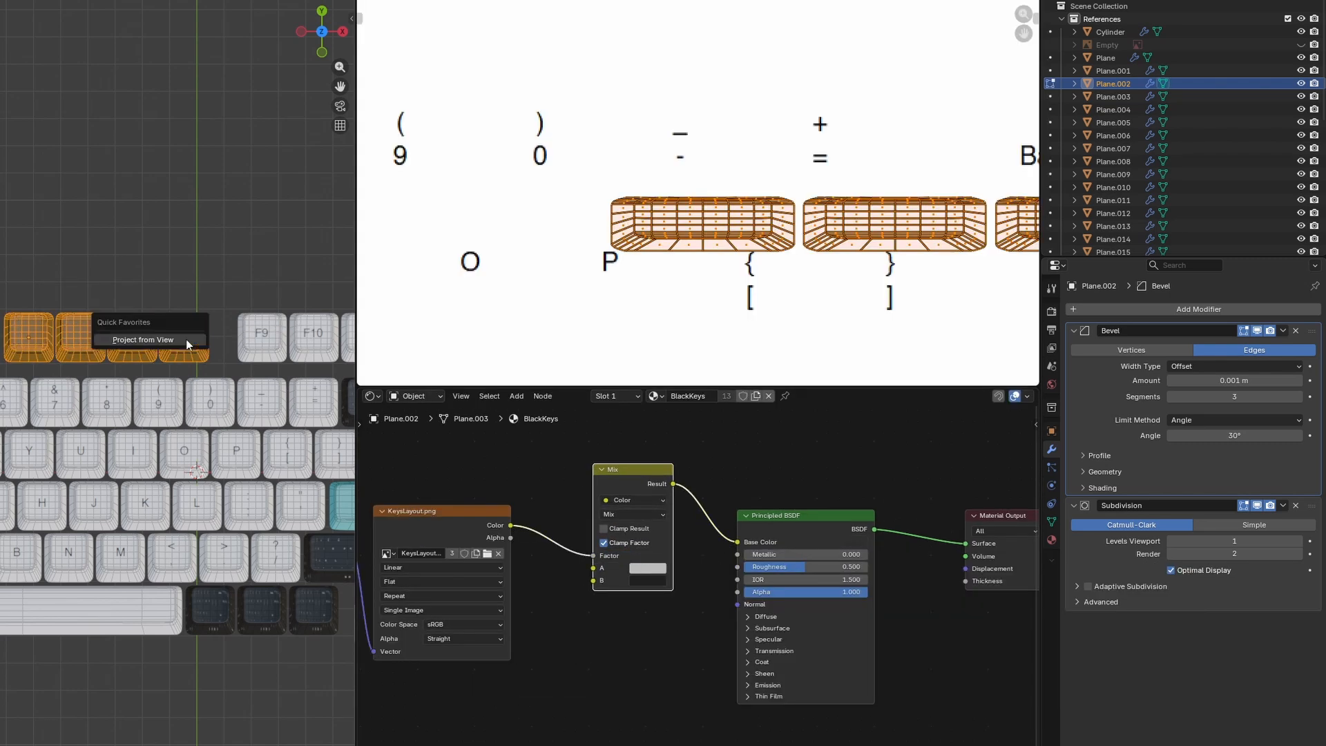
{"action": "left_click", "coordinate": [186, 339]}
{"action": "scroll", "coordinate": [722, 216], "scroll_direction": "down", "scroll_amount": 4}
{"action": "key", "text": "g"}
{"action": "key", "text": "shift+l"}
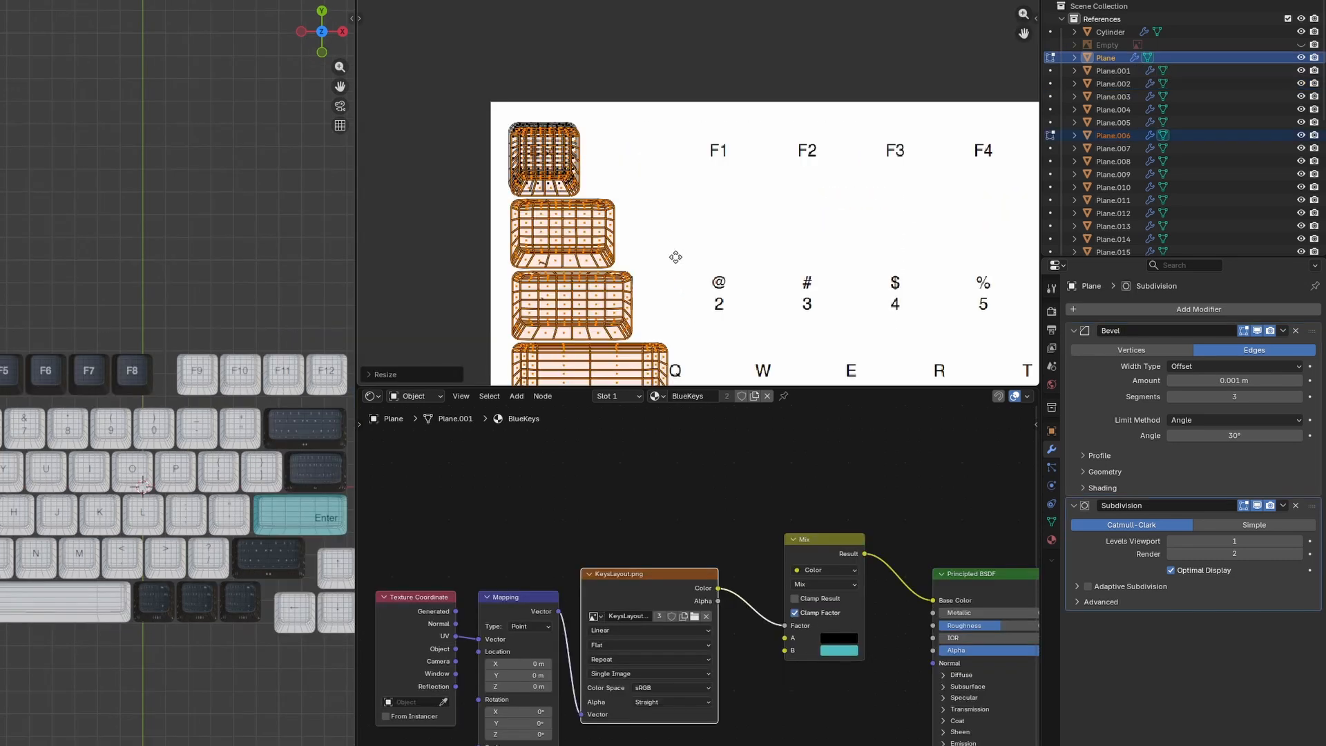
{"action": "scroll", "coordinate": [643, 207], "scroll_direction": "down", "scroll_amount": 3}
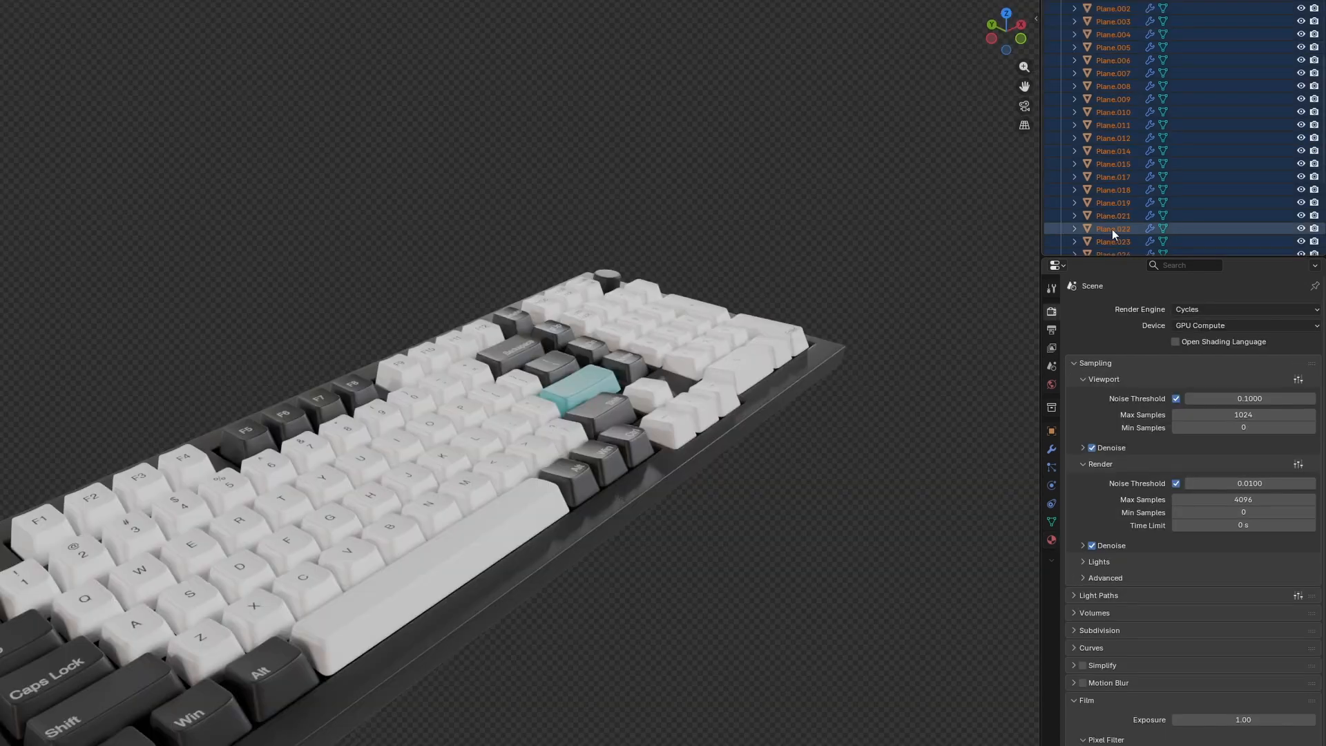
Step: Parent all selected keycaps to the Case object, keeping their transforms
{"action": "left_click", "coordinate": [1104, 83], "text": "ctrl"}
{"action": "key", "text": "ctrl+p"}
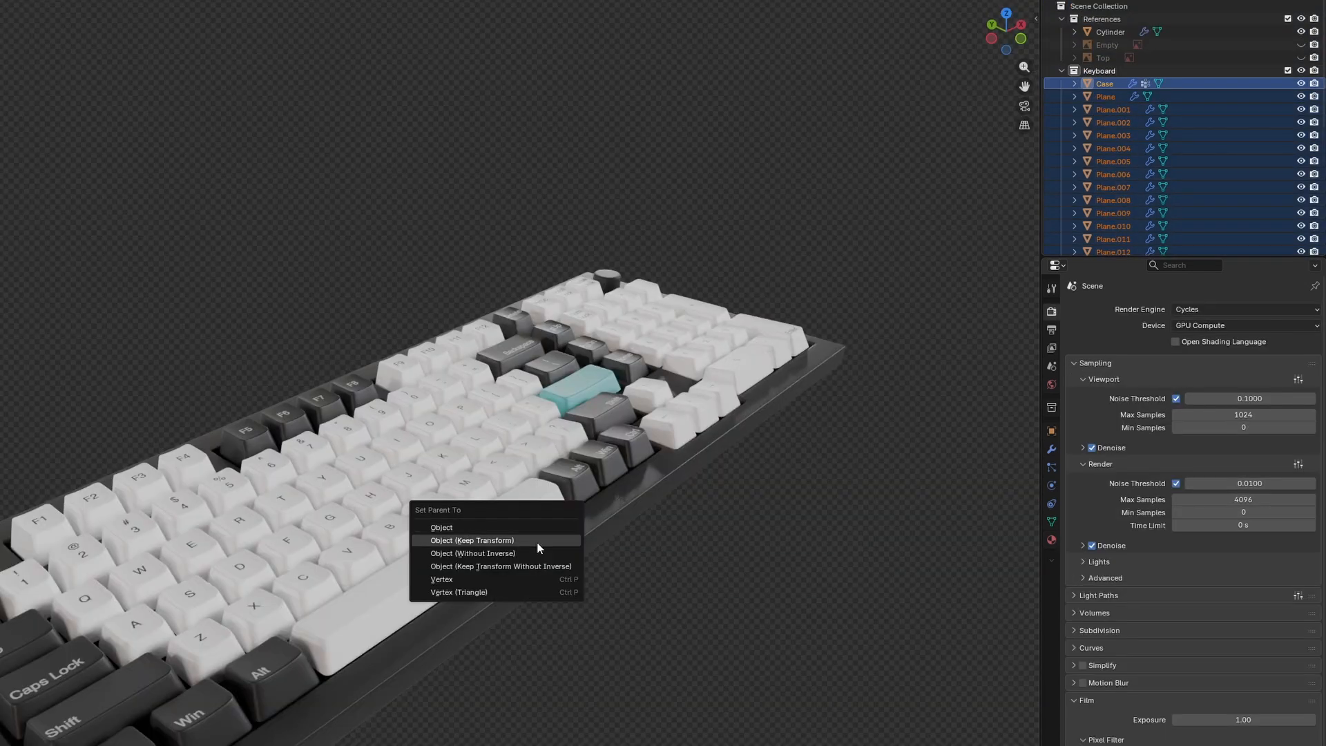
{"action": "left_click", "coordinate": [536, 542]}
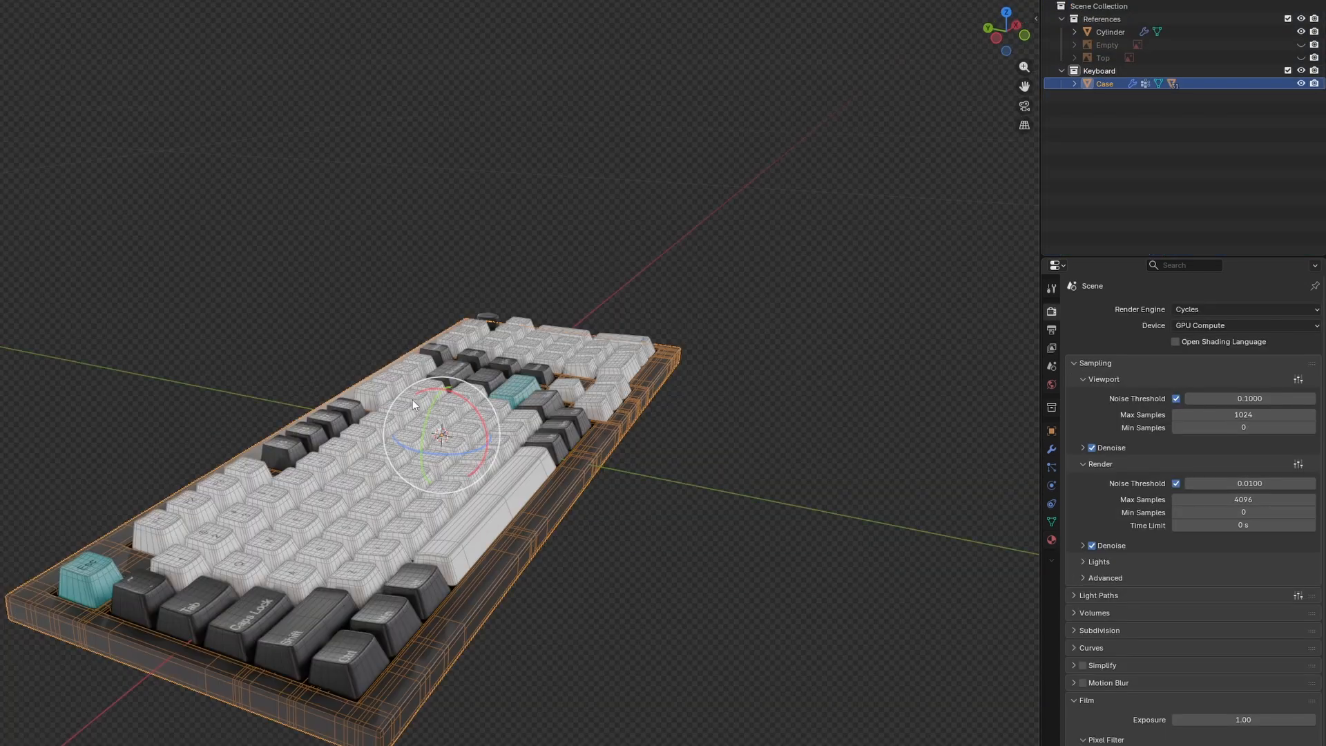
Step: Tilt the keyboard case about the X axis and scale its bottom vertices along Z to flatten the underside
{"action": "left_click_drag", "start_coordinate": [475, 406], "coordinate": [481, 426]}
{"action": "mouse_move", "coordinate": [225, 540]}
{"action": "right_mouse_down", "text": "ctrl"}
{"action": "mouse_move", "coordinate": [592, 587]}
{"action": "mouse_move", "coordinate": [333, 570]}
{"action": "right_mouse_up", "text": "ctrl"}
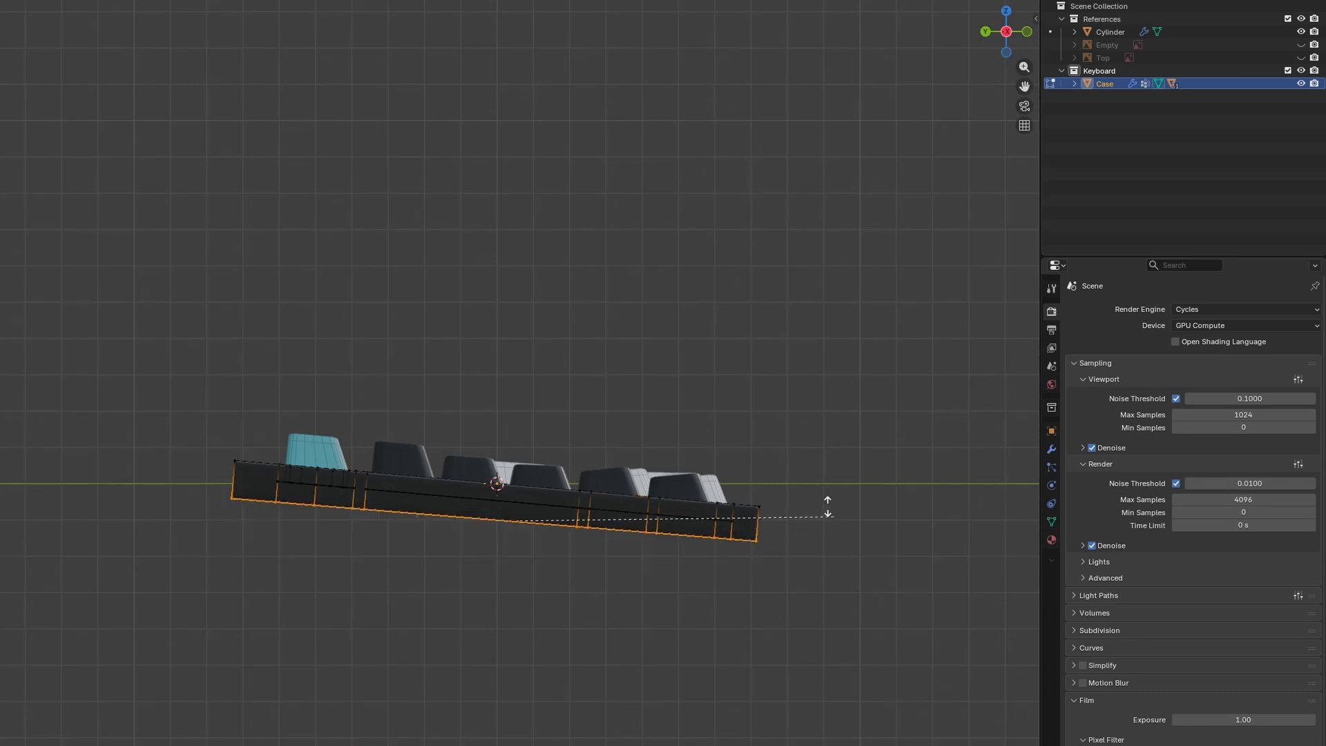
{"action": "key", "text": "z"}
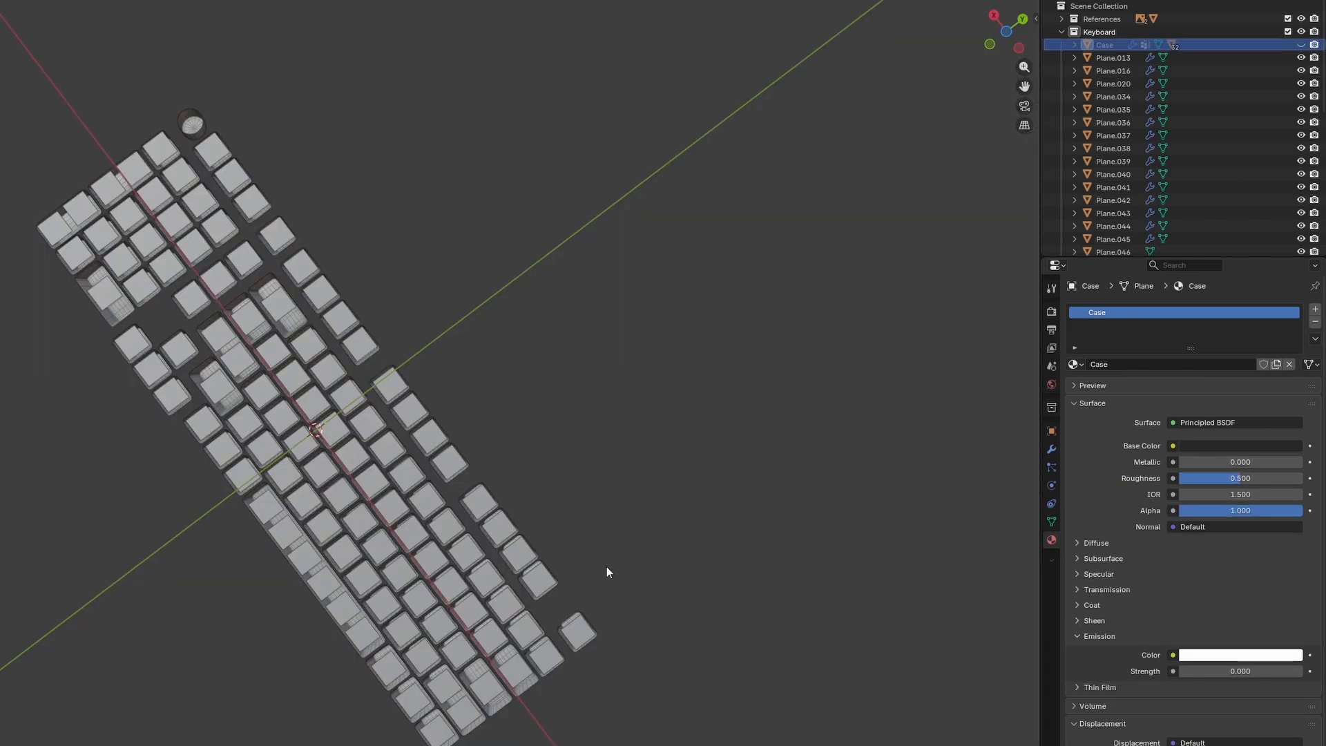
Step: Select a row of emissive planes beneath the keycaps and examine the light layout across the whole keyboard from below
{"action": "left_click", "coordinate": [475, 565]}
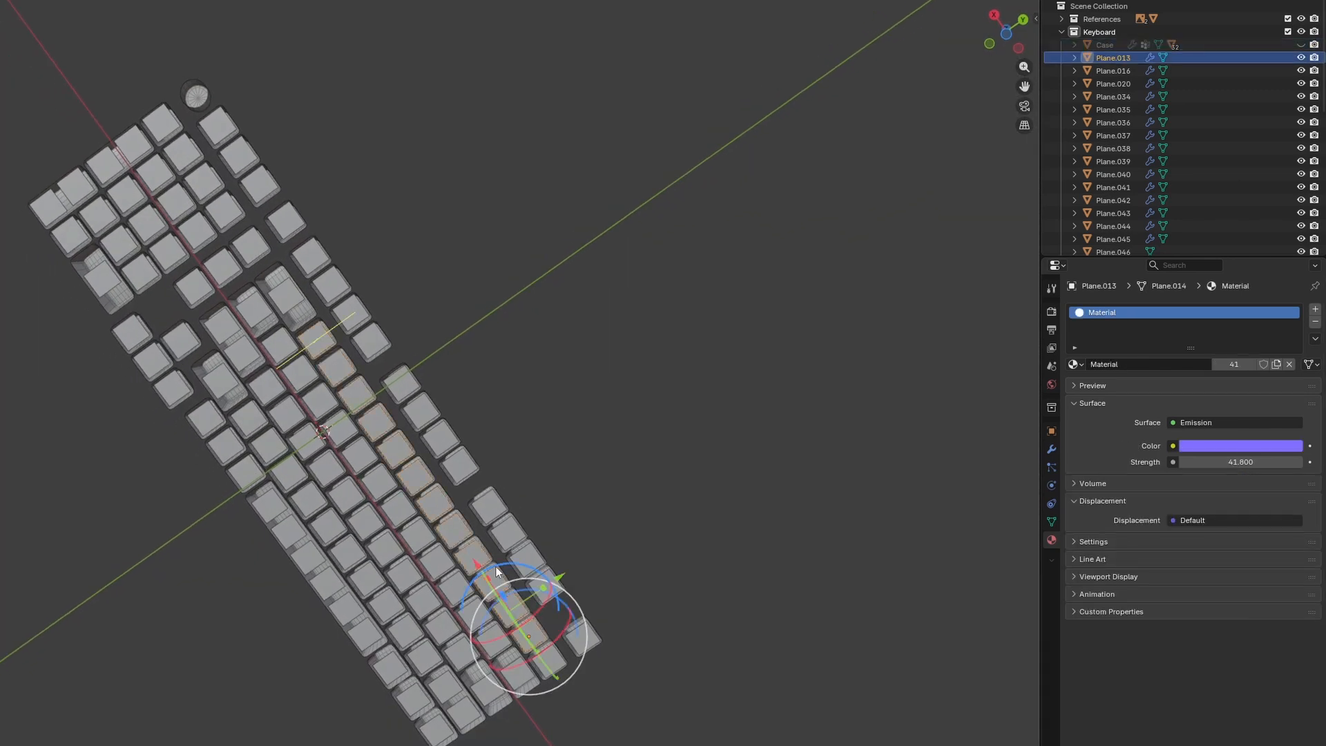
{"action": "key", "text": "grave"}
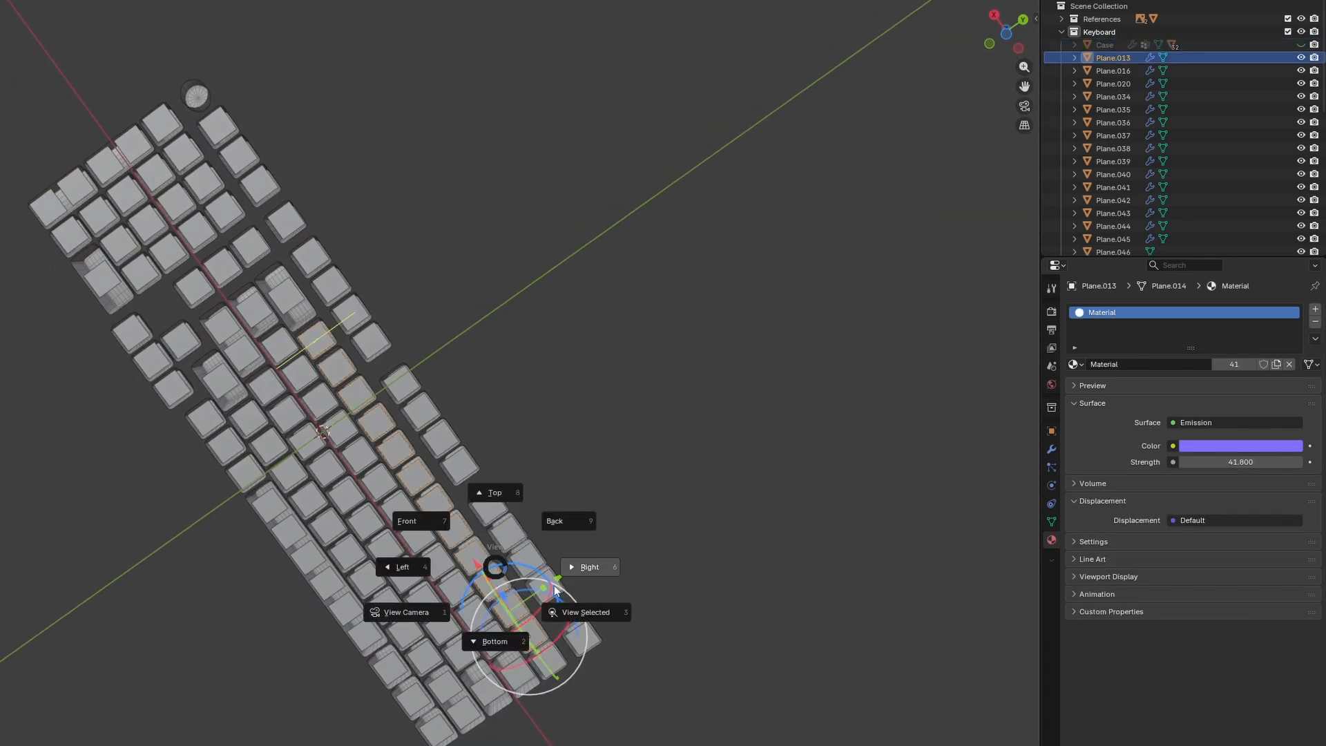
{"action": "left_click", "coordinate": [514, 641]}
{"action": "scroll", "coordinate": [520, 621], "scroll_direction": "up", "scroll_amount": 8}
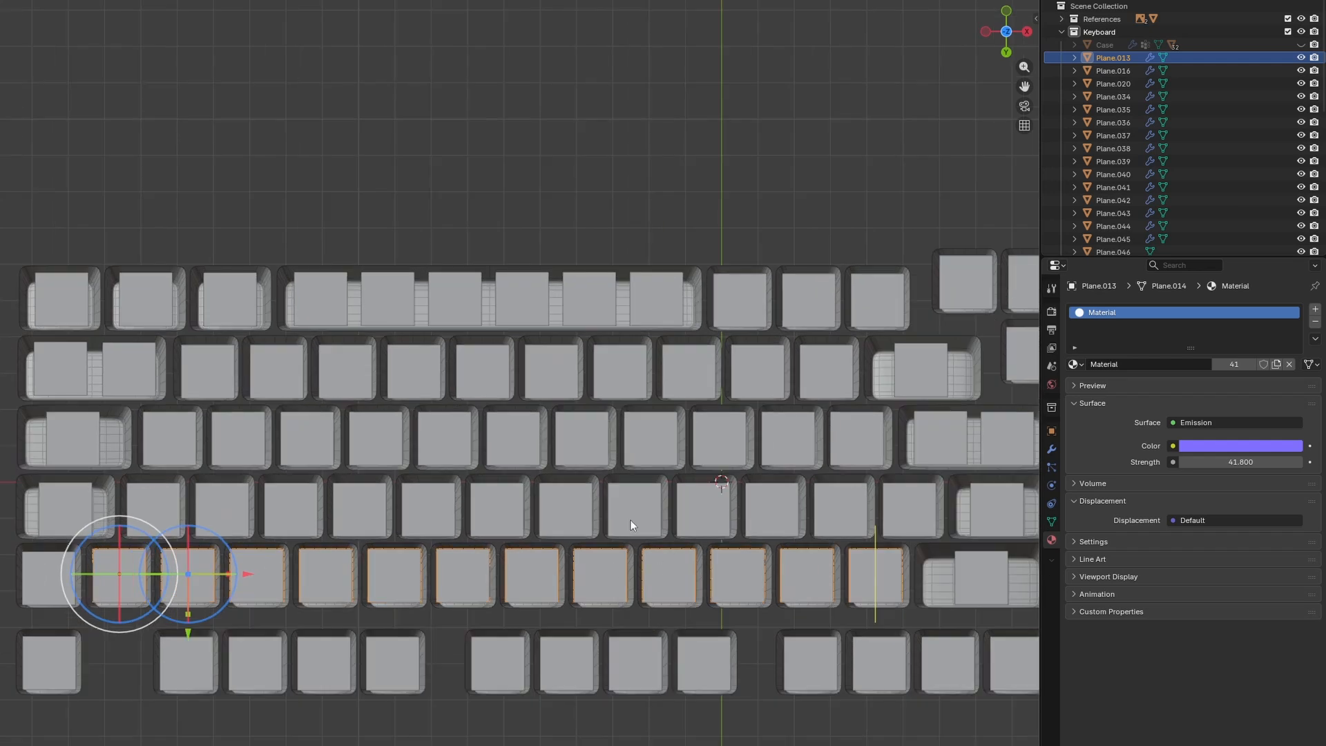
{"action": "scroll", "coordinate": [330, 478], "scroll_direction": "down", "scroll_amount": 2}
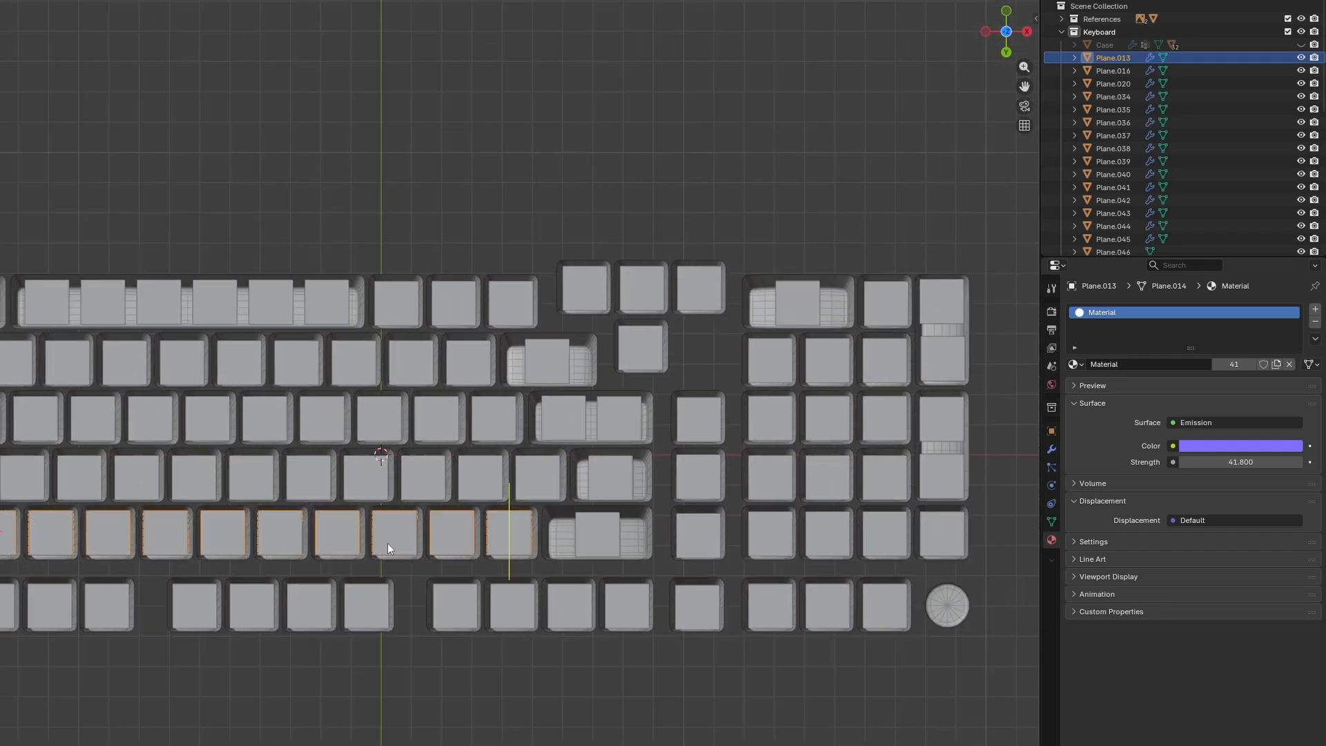
{"action": "left_click", "coordinate": [643, 699]}
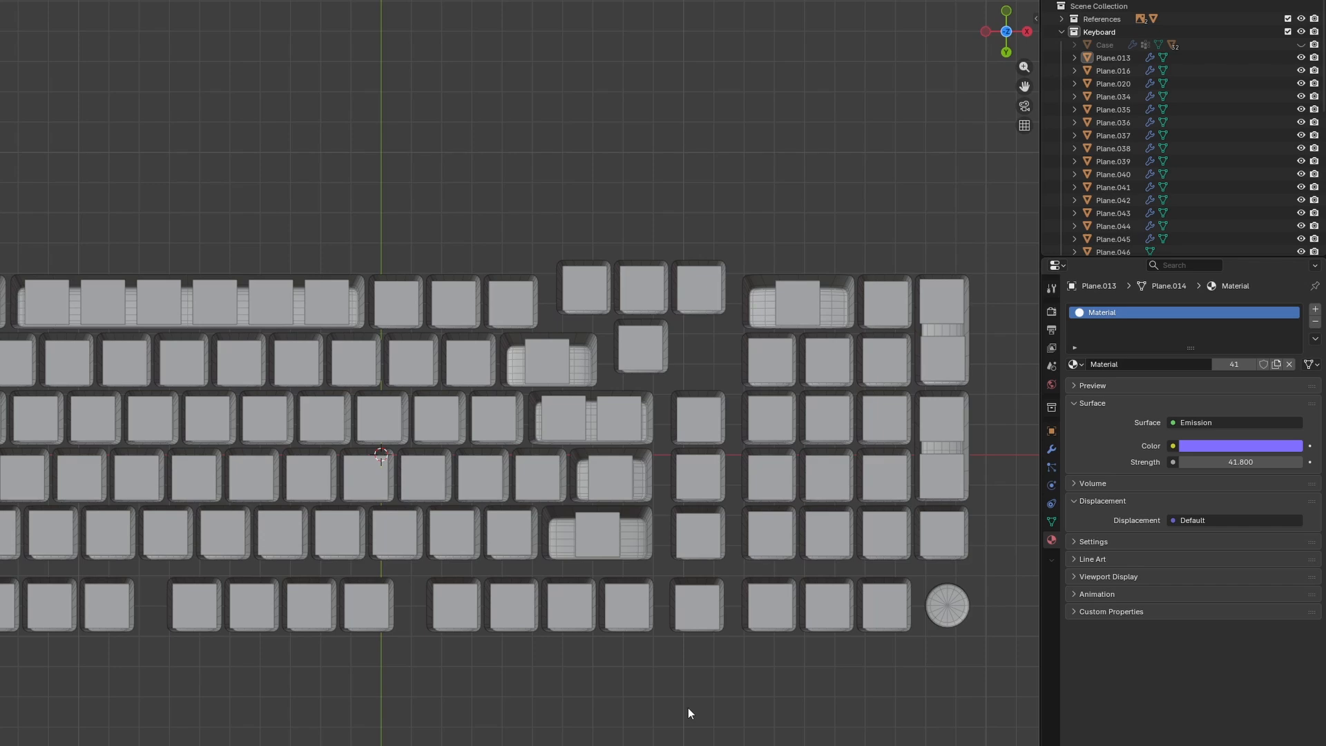
{"action": "scroll", "coordinate": [684, 701], "scroll_direction": "down", "scroll_amount": 2}
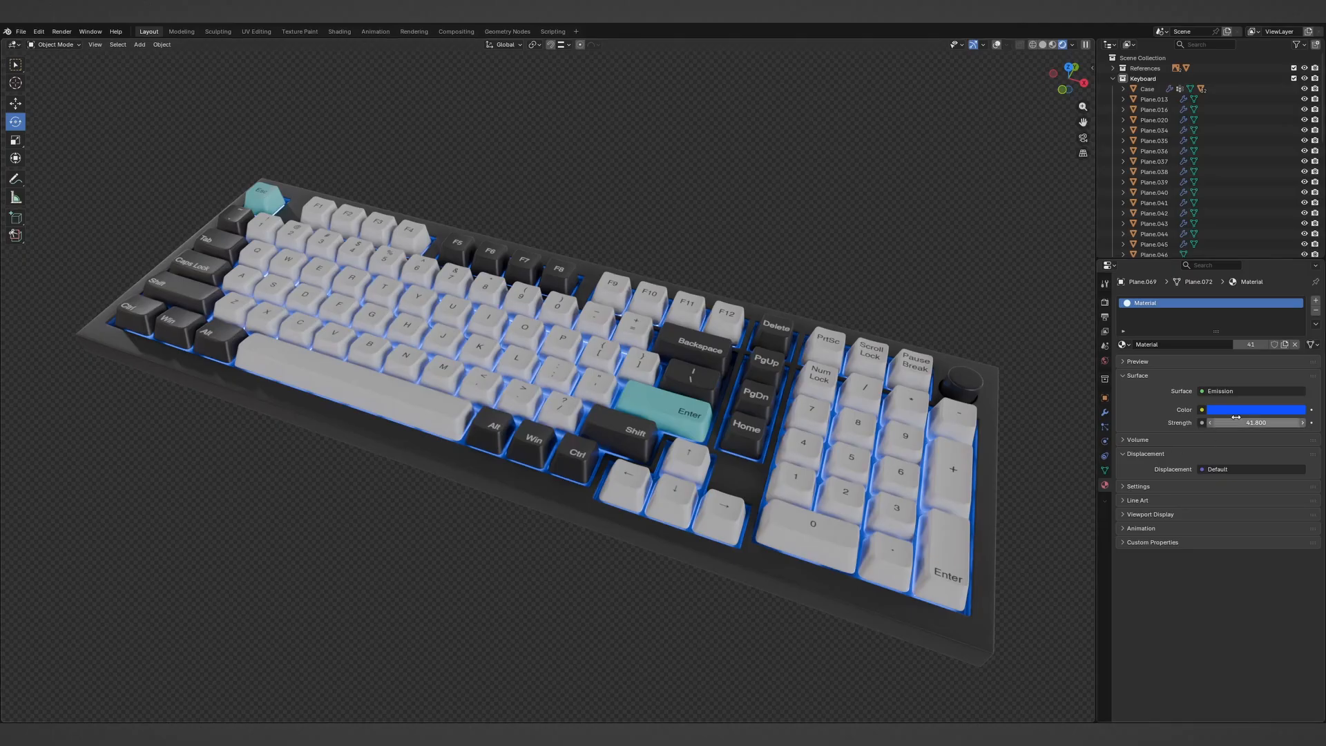
Step: Set the emission color of the light planes' material to a light yellow
{"action": "left_click", "coordinate": [1239, 411]}
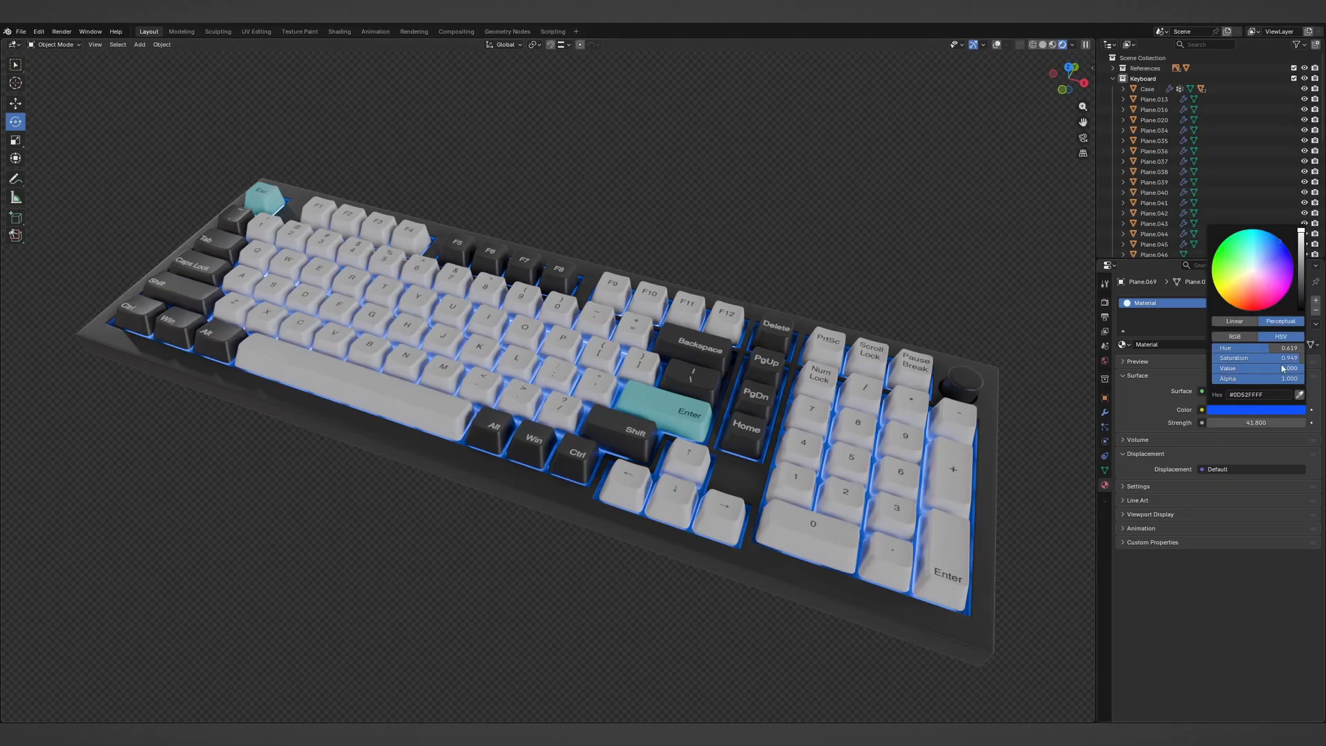
{"action": "mouse_move", "coordinate": [1256, 268]}
{"action": "left_mouse_down"}
{"action": "mouse_move", "coordinate": [1232, 280]}
{"action": "mouse_move", "coordinate": [1267, 285]}
{"action": "mouse_move", "coordinate": [1244, 310]}
{"action": "mouse_move", "coordinate": [1262, 255]}
{"action": "left_mouse_up"}
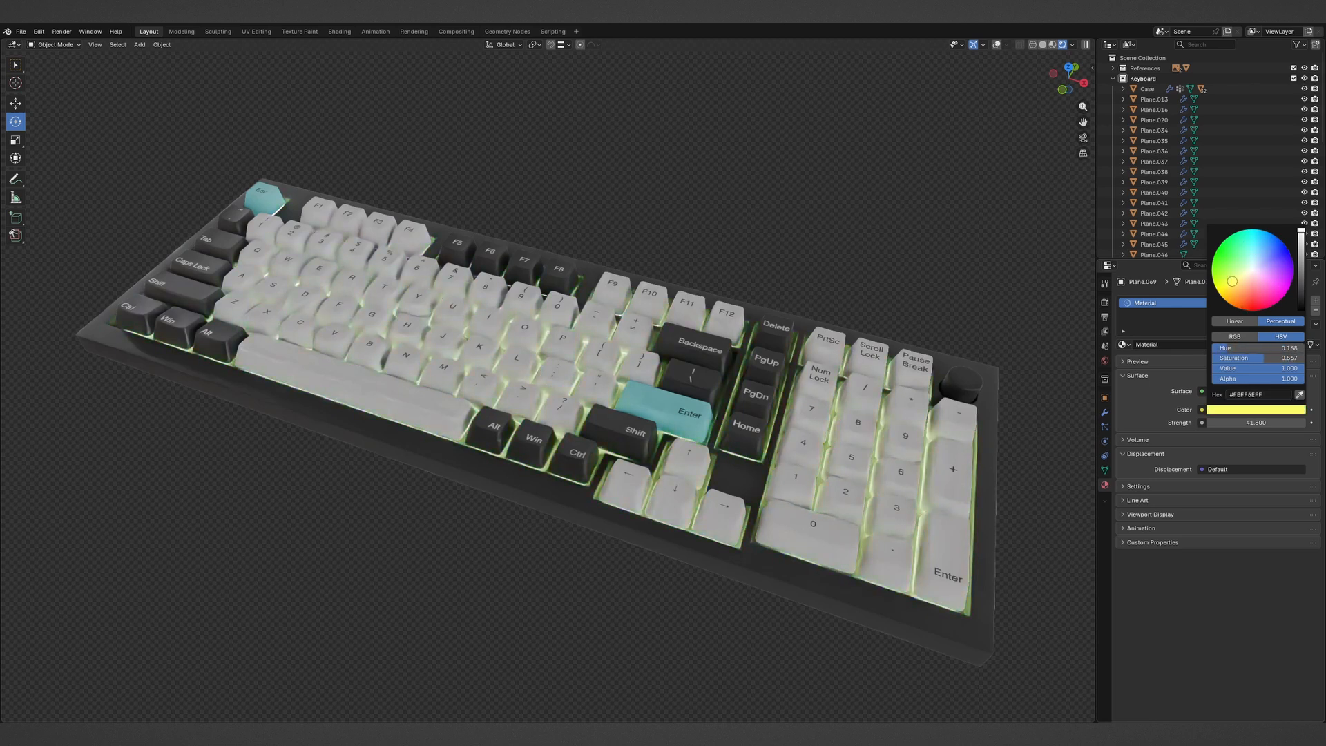